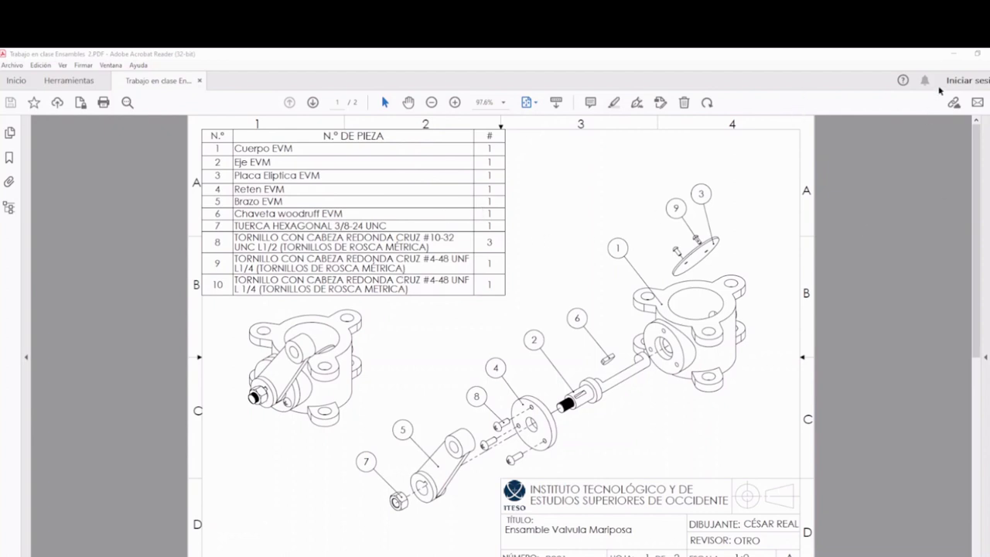
Step: Switch from the PDF drawing to SOLIDWORKS and create a new empty assembly document without inserting a component
{"action": "left_click", "coordinate": [951, 55]}
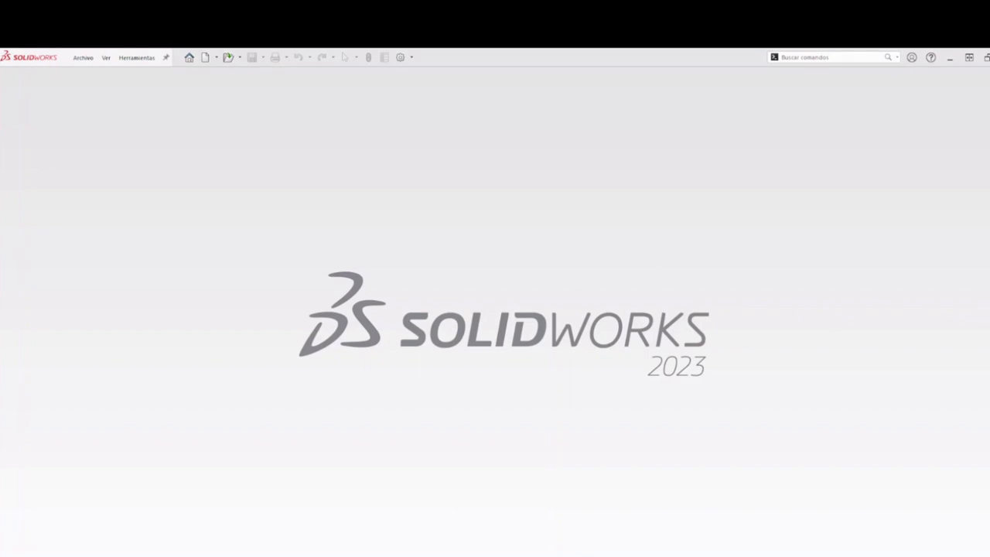
{"action": "left_click_drag", "start_coordinate": [647, 232], "coordinate": [394, 231]}
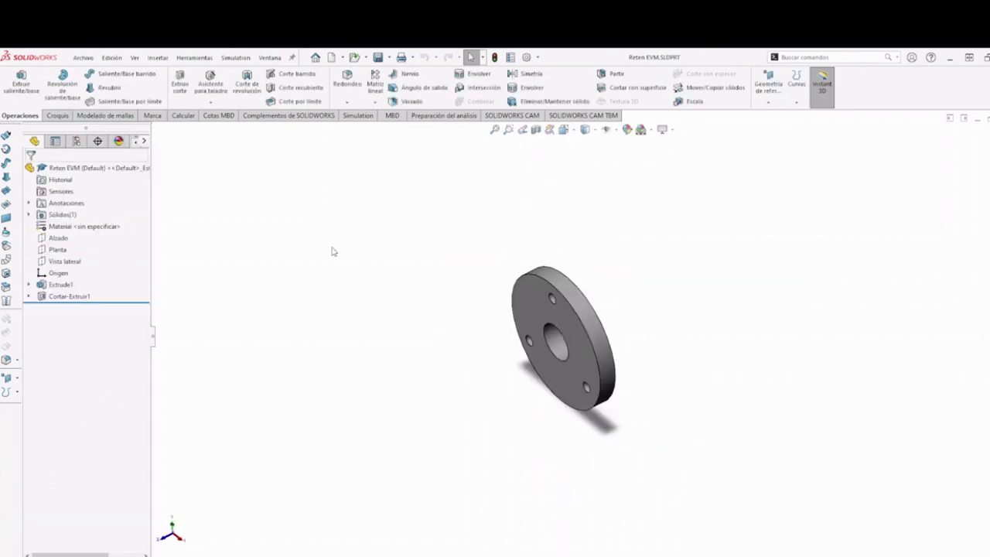
{"action": "left_click", "coordinate": [330, 57]}
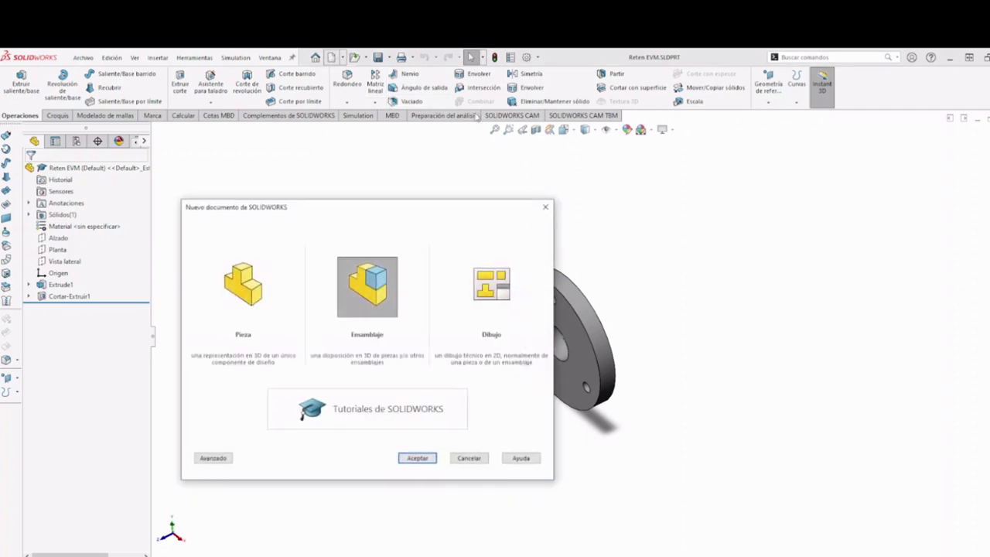
{"action": "left_click", "coordinate": [422, 458]}
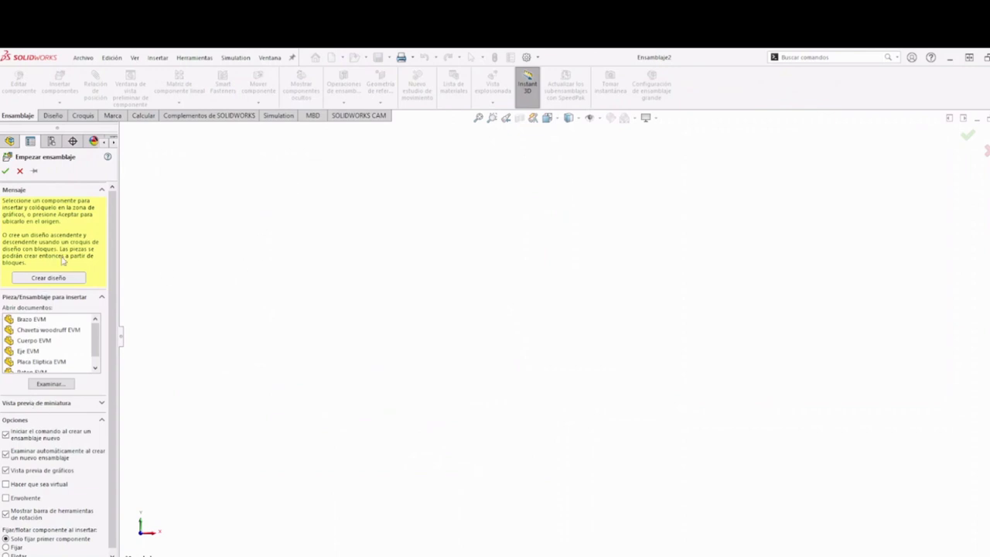
{"action": "left_click", "coordinate": [20, 171]}
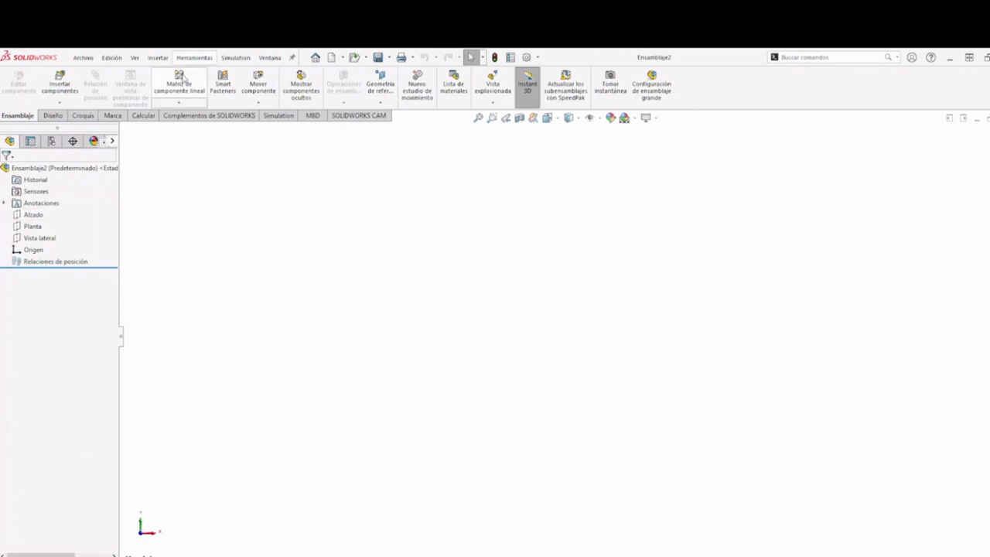
Step: Arrange all open part and assembly windows as a horizontal mosaic, returning to SOLIDWORKS from the PDF drawing
{"action": "left_click", "coordinate": [269, 58]}
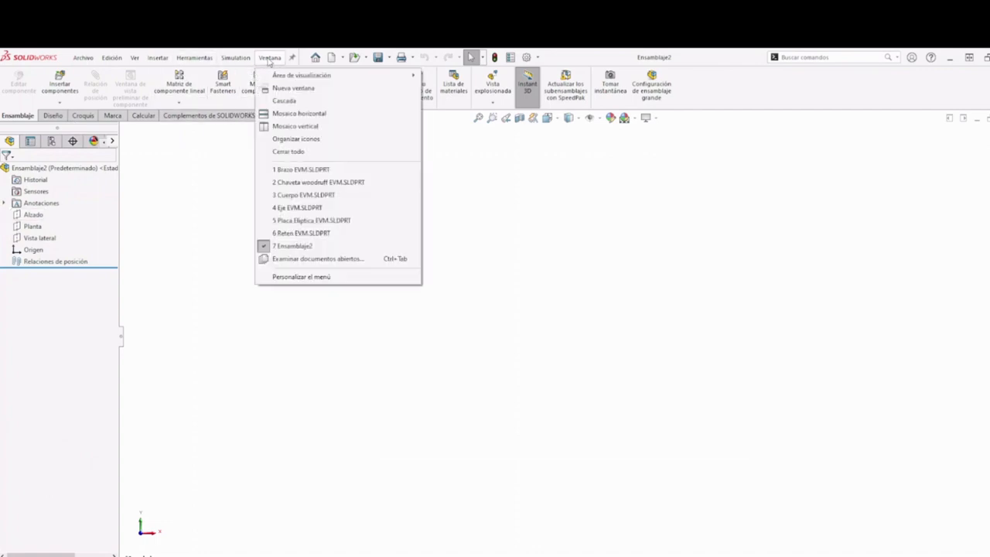
{"action": "left_click", "coordinate": [301, 114]}
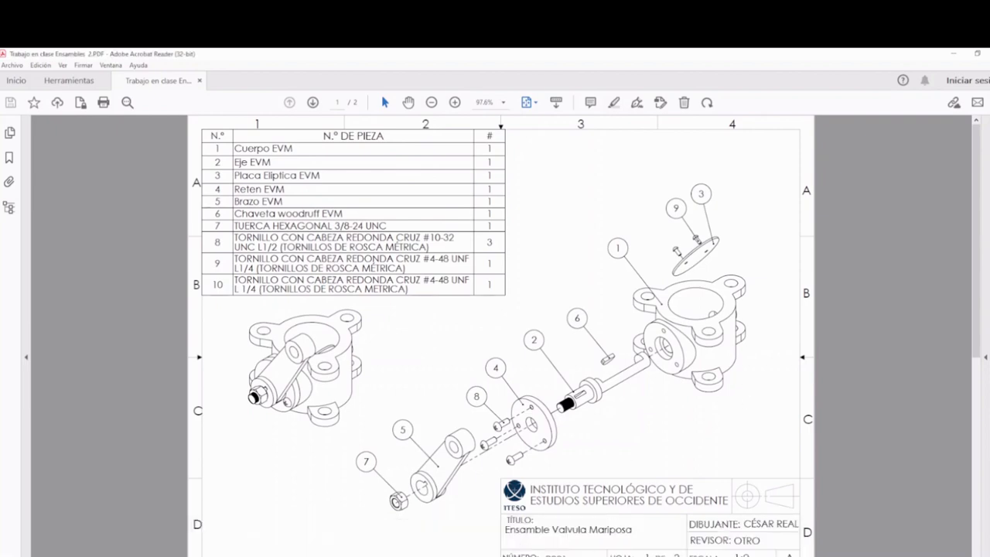
{"action": "left_click", "coordinate": [413, 549]}
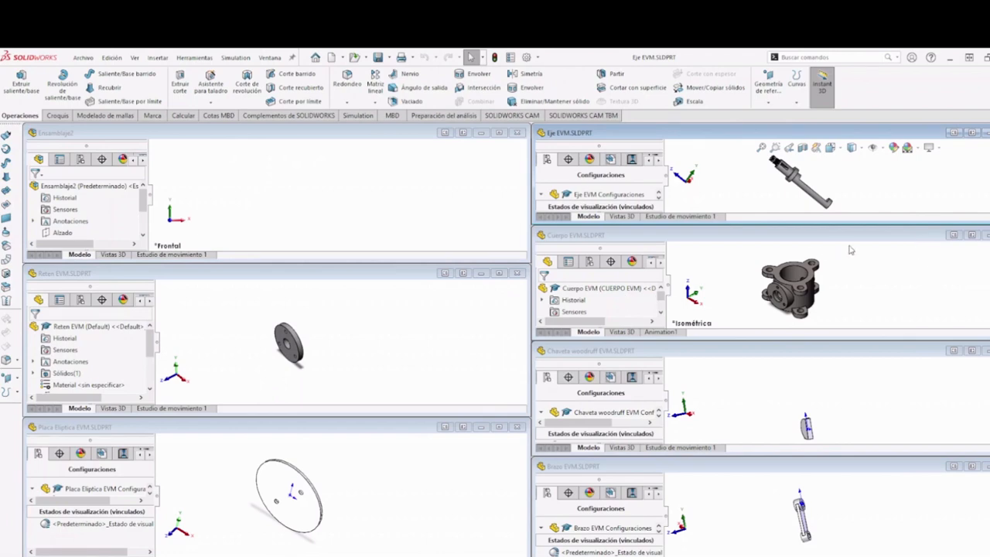
Step: Maximize the Cuerpo EVM part window and set the valve body to the isometric view
{"action": "left_click_drag", "start_coordinate": [924, 235], "coordinate": [746, 241]}
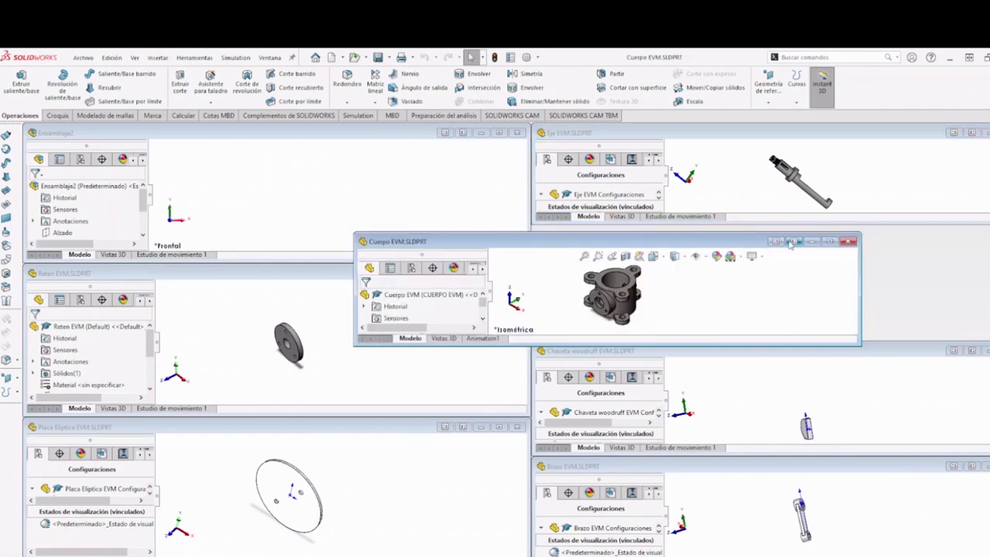
{"action": "left_click", "coordinate": [831, 241]}
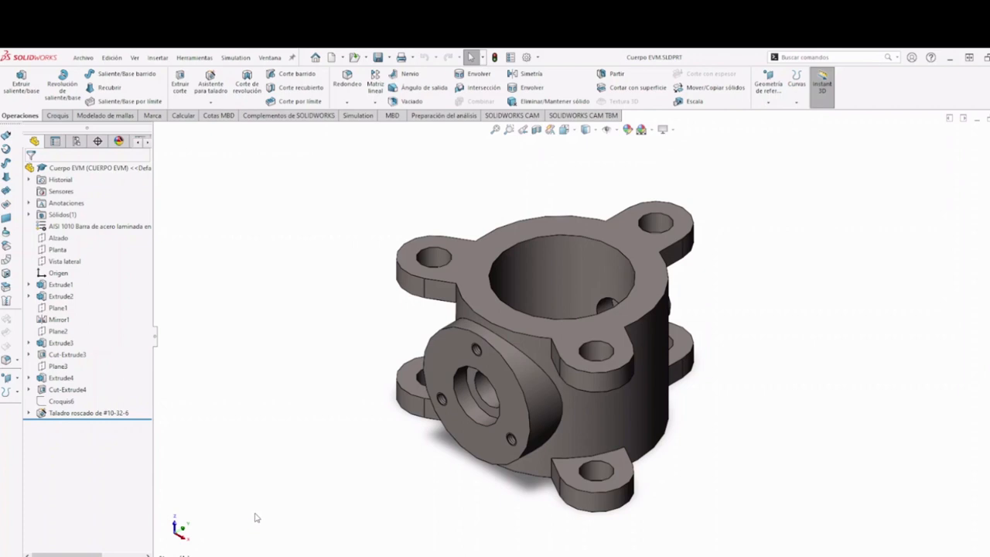
{"action": "key", "text": "space"}
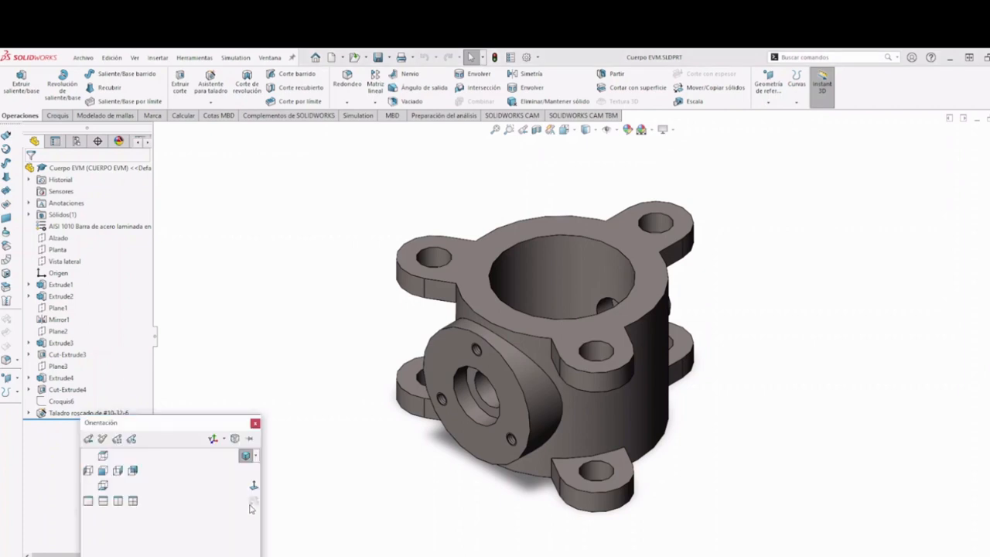
{"action": "left_click", "coordinate": [243, 455]}
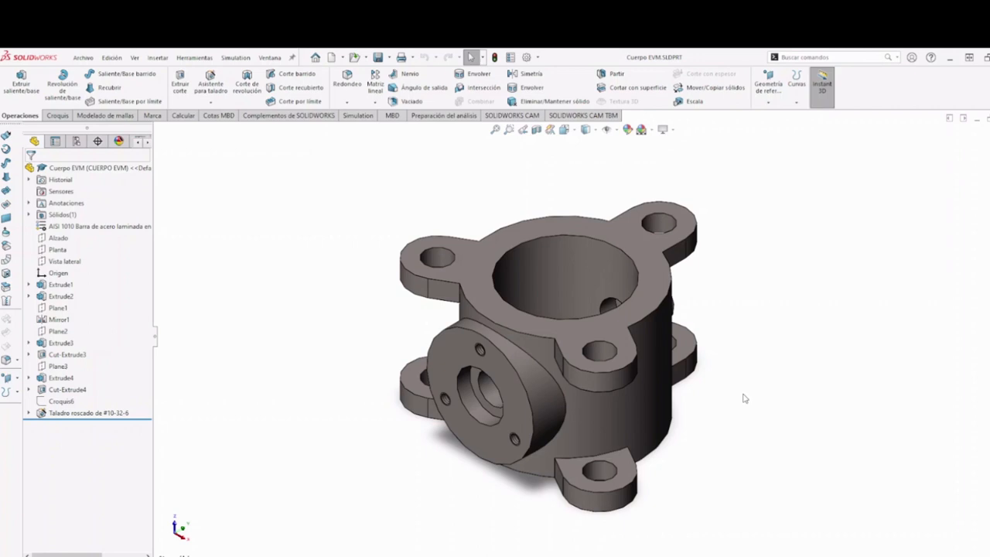
Step: Reset all standard views of Cuerpo EVM to their default configuration and display the part isometrically
{"action": "key", "text": "space"}
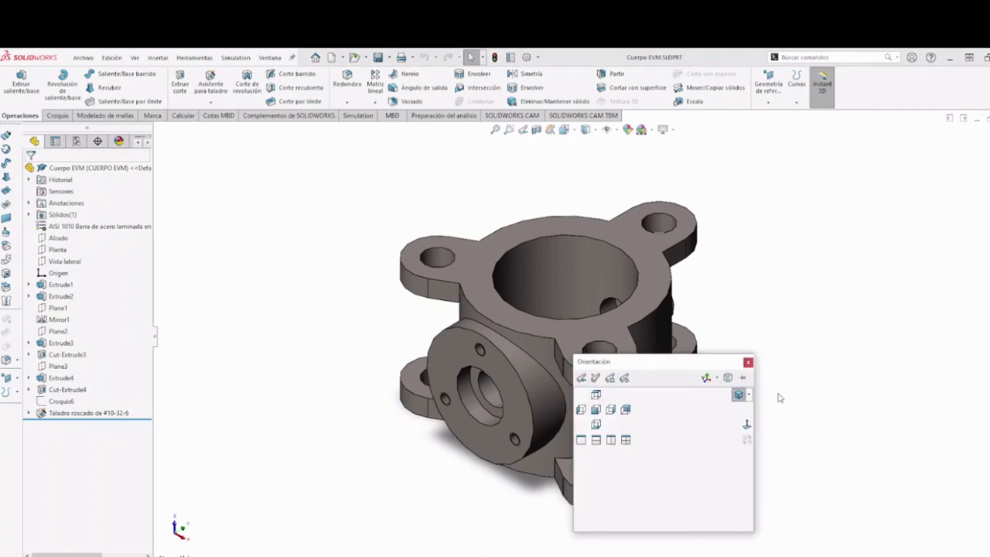
{"action": "left_click", "coordinate": [624, 378]}
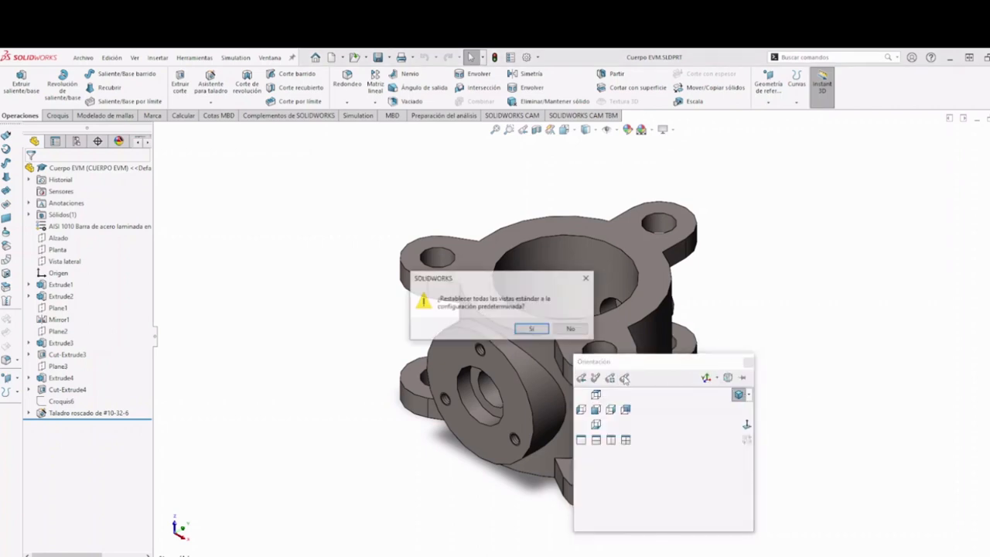
{"action": "left_click", "coordinate": [546, 330]}
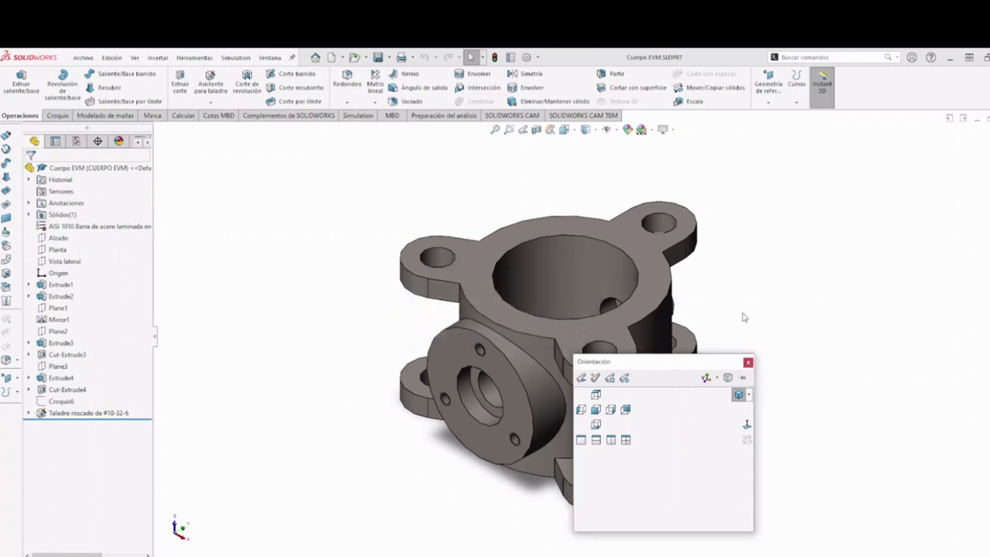
{"action": "left_click", "coordinate": [747, 362]}
{"action": "key", "text": "space"}
{"action": "left_click", "coordinate": [918, 391]}
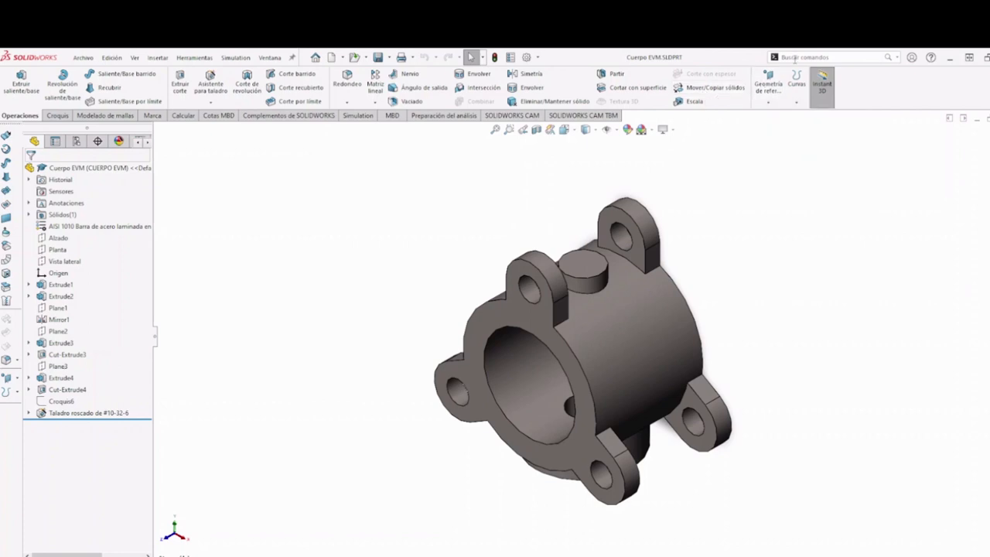
Step: Rotate the valve body -90° about the X axis using Move/Copy Bodies with the Copy option on and one copy
{"action": "left_click", "coordinate": [799, 58]}
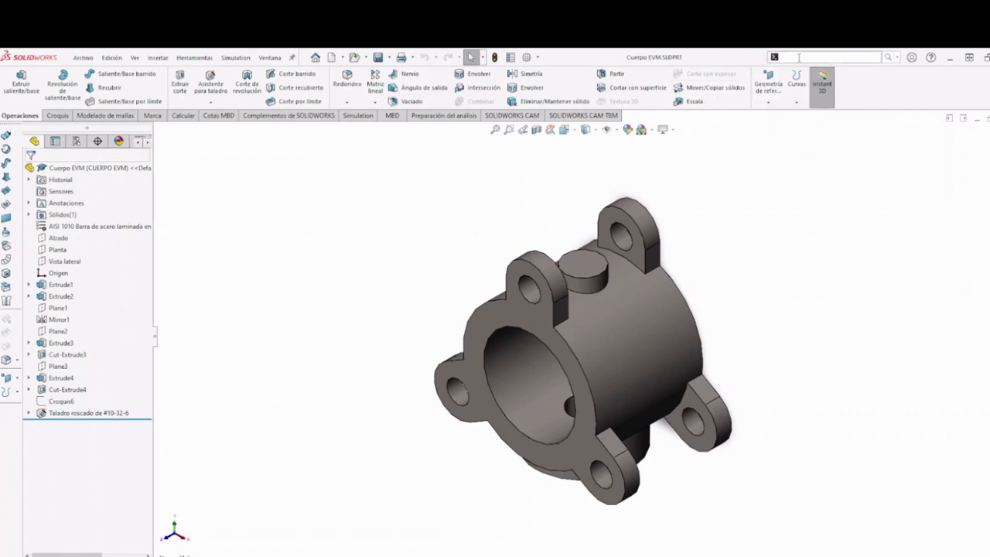
{"action": "type", "text": "mover"}
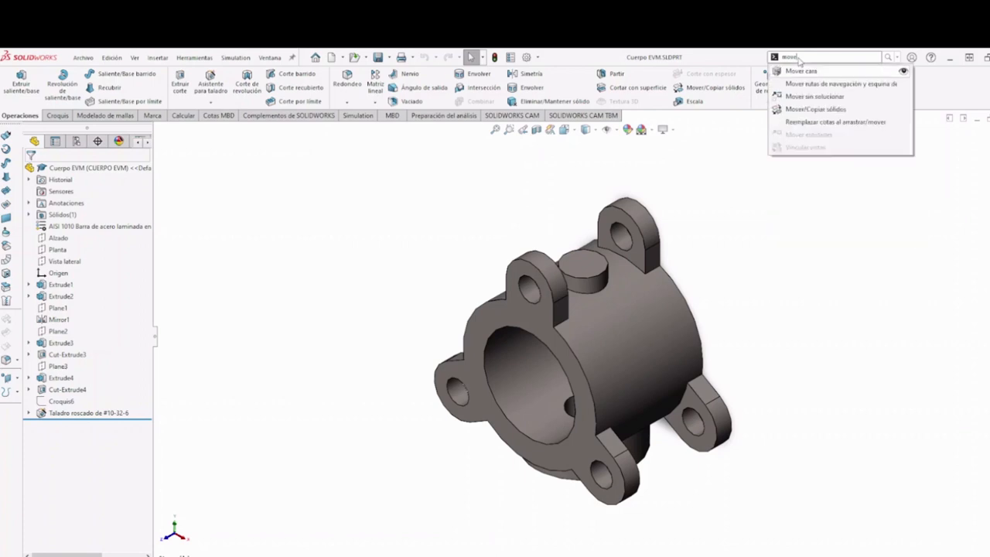
{"action": "left_click_drag", "start_coordinate": [793, 111], "coordinate": [867, 106]}
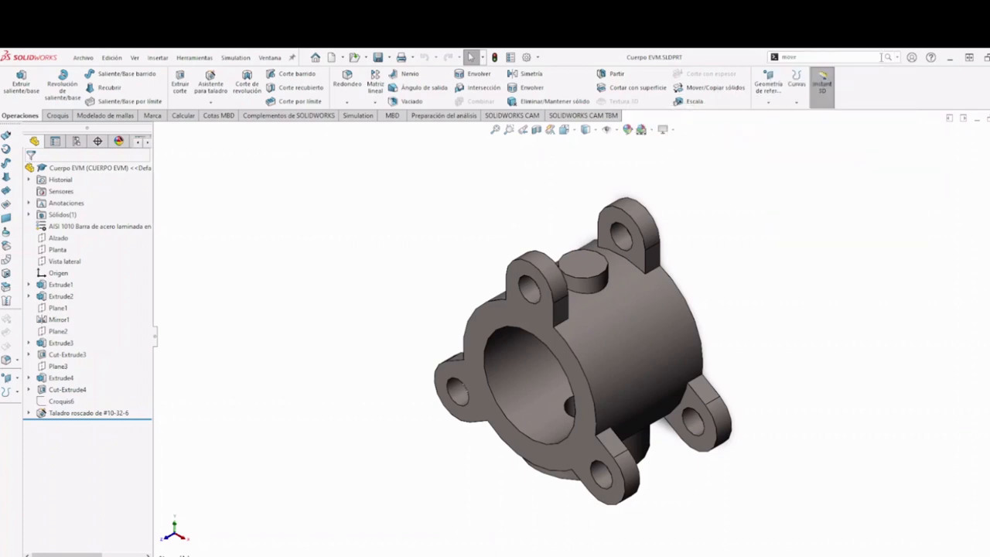
{"action": "left_click", "coordinate": [710, 88]}
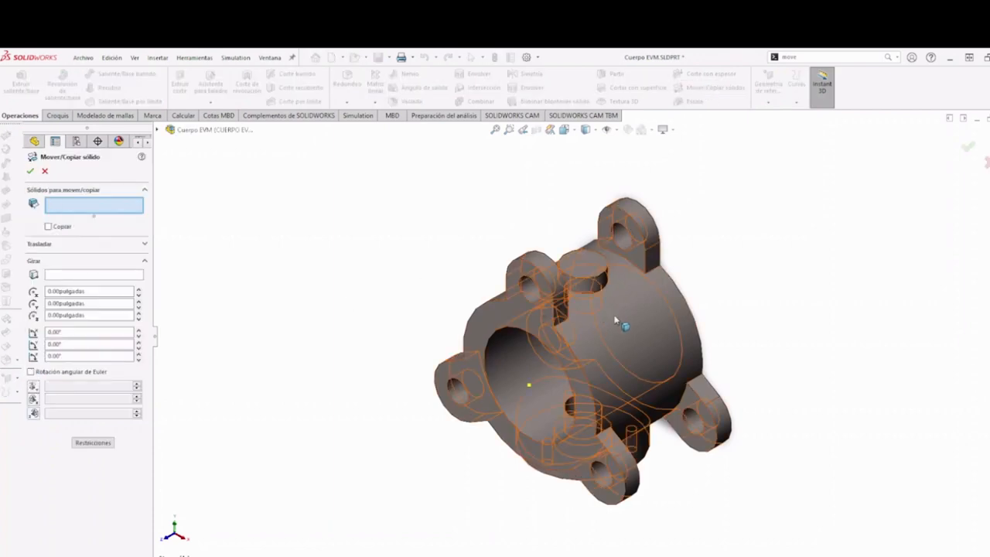
{"action": "left_click", "coordinate": [557, 317]}
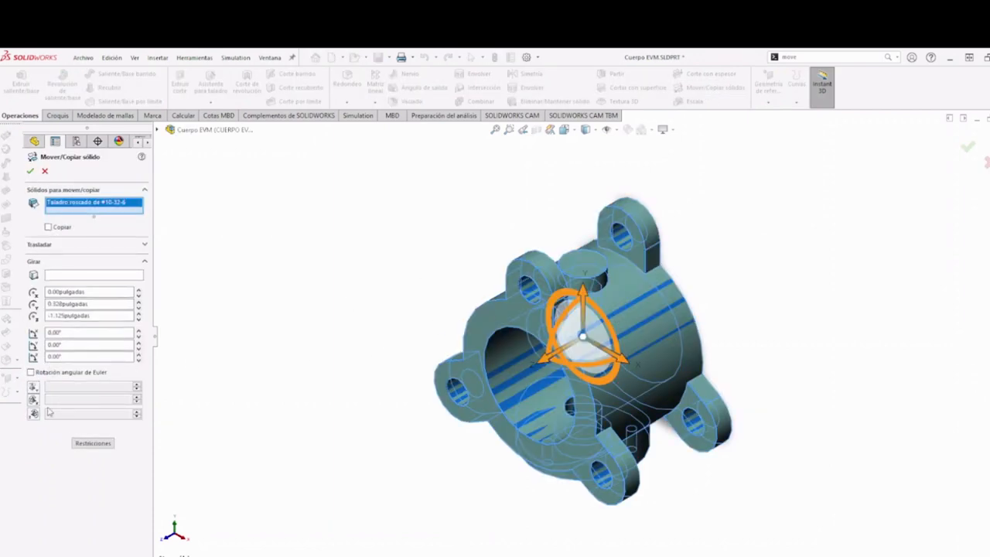
{"action": "left_click", "coordinate": [67, 347]}
{"action": "key", "text": "shift+Tab"}
{"action": "type", "text": "90"}
{"action": "left_click", "coordinate": [123, 232]}
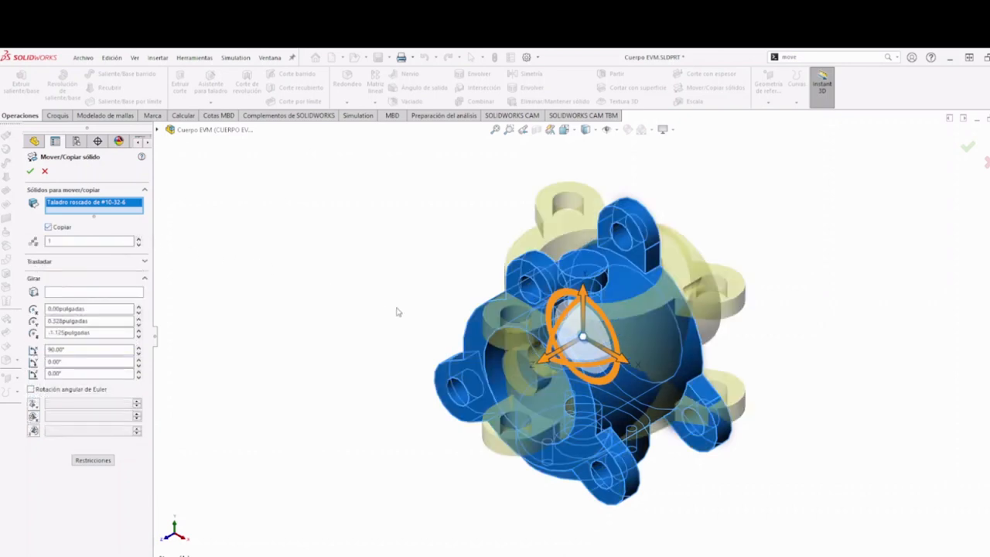
{"action": "left_click", "coordinate": [47, 348]}
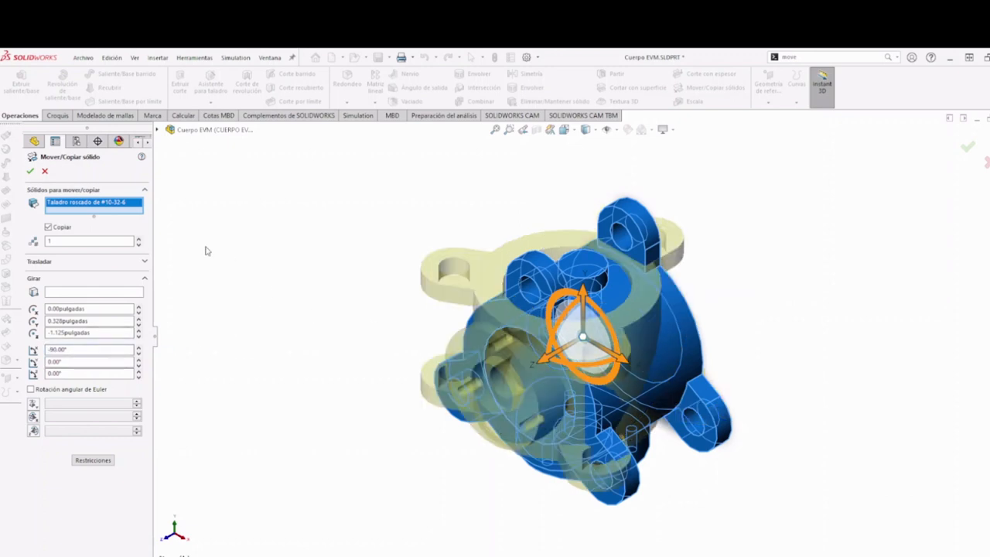
{"action": "left_click", "coordinate": [30, 170]}
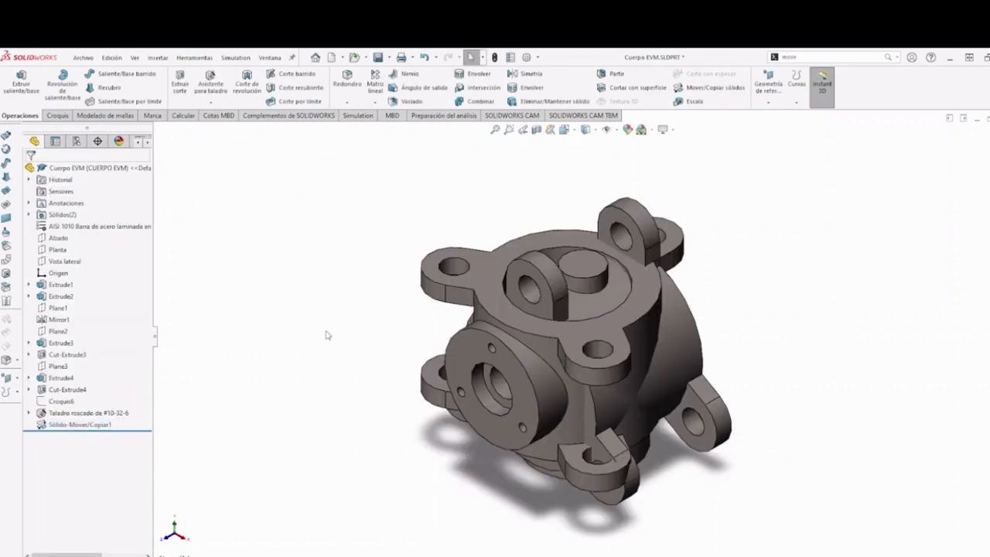
Step: Edit the valve body's Move/Copy feature to turn off the Copy option
{"action": "right_click", "coordinate": [54, 425]}
{"action": "left_click", "coordinate": [76, 354]}
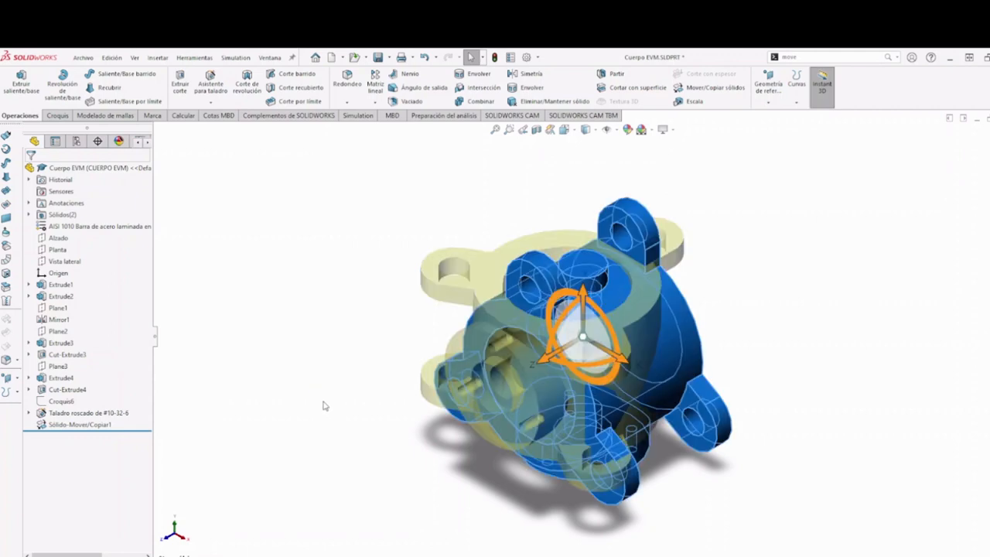
{"action": "left_click", "coordinate": [48, 225]}
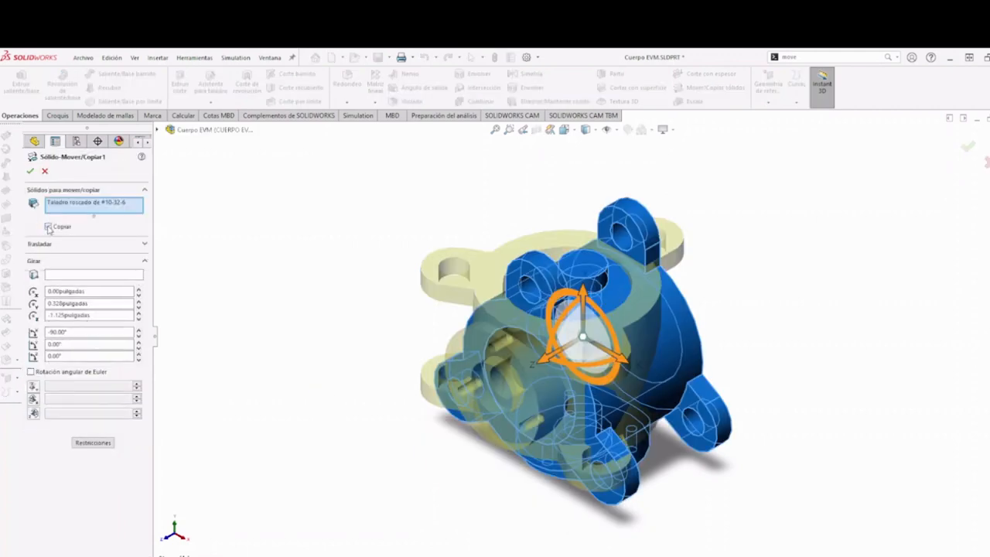
{"action": "key", "text": "Return"}
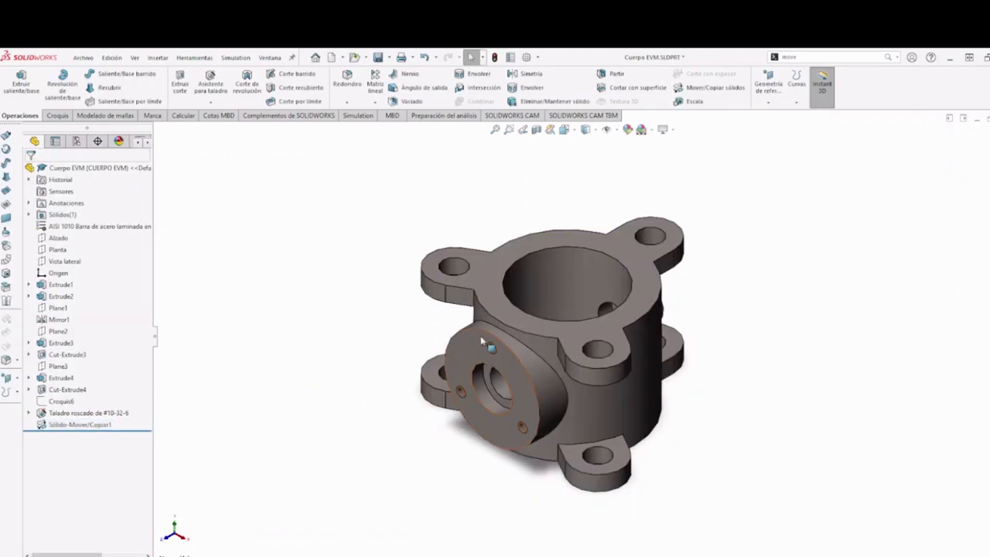
Step: Display the rotated valve body in isometric view and save the Cuerpo EVM part
{"action": "key", "text": "space"}
{"action": "left_click", "coordinate": [478, 343]}
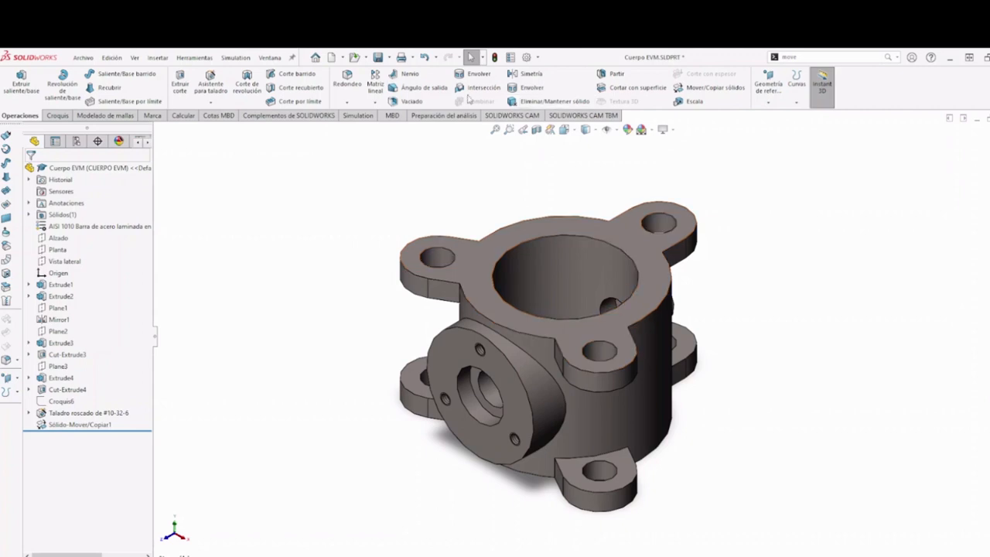
{"action": "key", "text": "ctrl+s"}
Step: Restore the Cuerpo EVM window to its place among the tiled parts and maximize the empty assembly window
{"action": "left_click", "coordinate": [988, 119]}
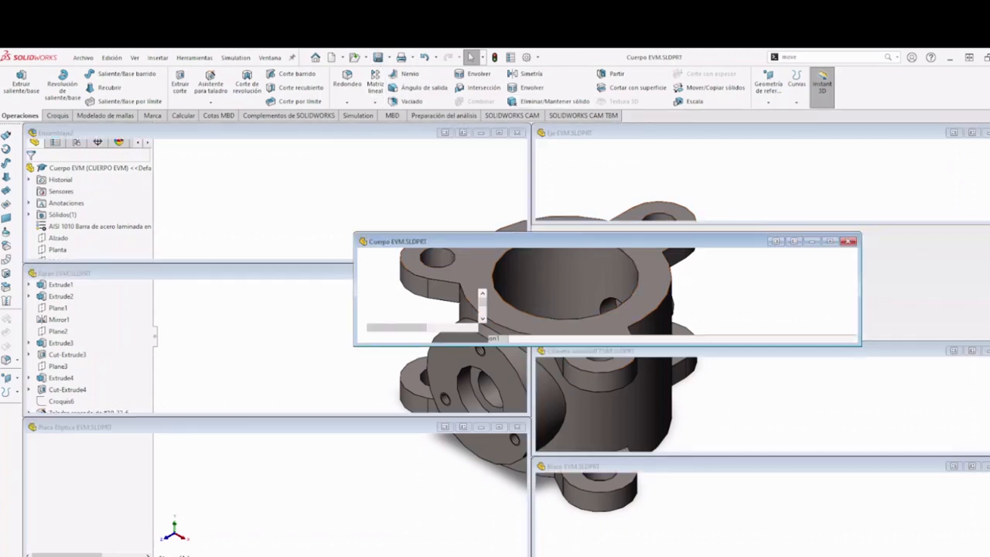
{"action": "left_click_drag", "start_coordinate": [552, 236], "coordinate": [743, 238]}
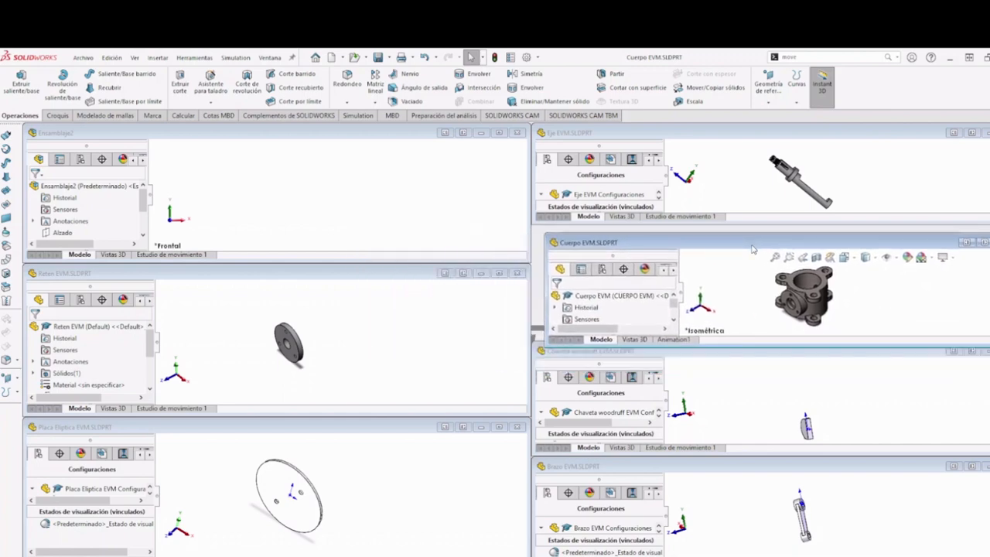
{"action": "left_click", "coordinate": [499, 132]}
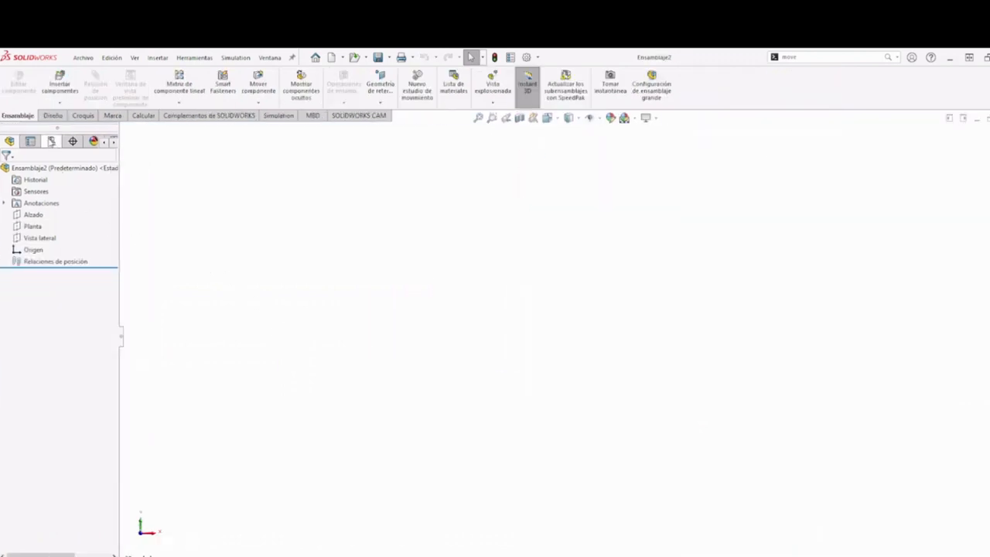
Step: Insert the Cuerpo EVM part at the assembly origin as the fixed first component
{"action": "left_click", "coordinate": [60, 86]}
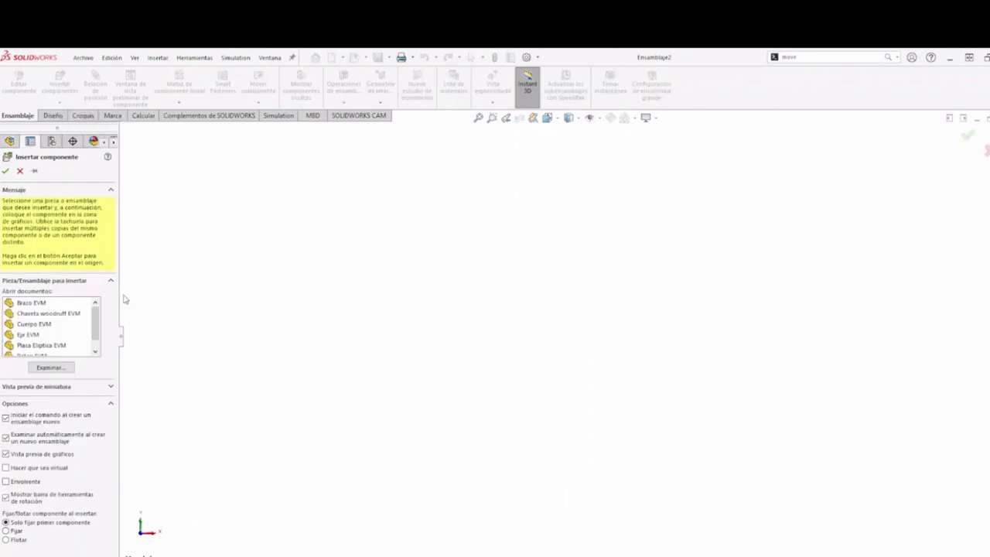
{"action": "left_click", "coordinate": [39, 324]}
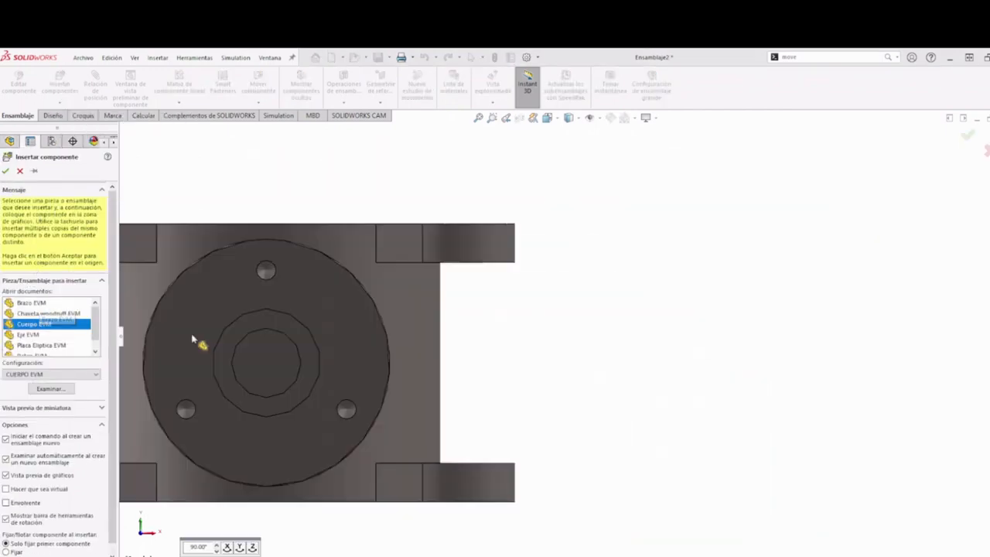
{"action": "left_click", "coordinate": [5, 172]}
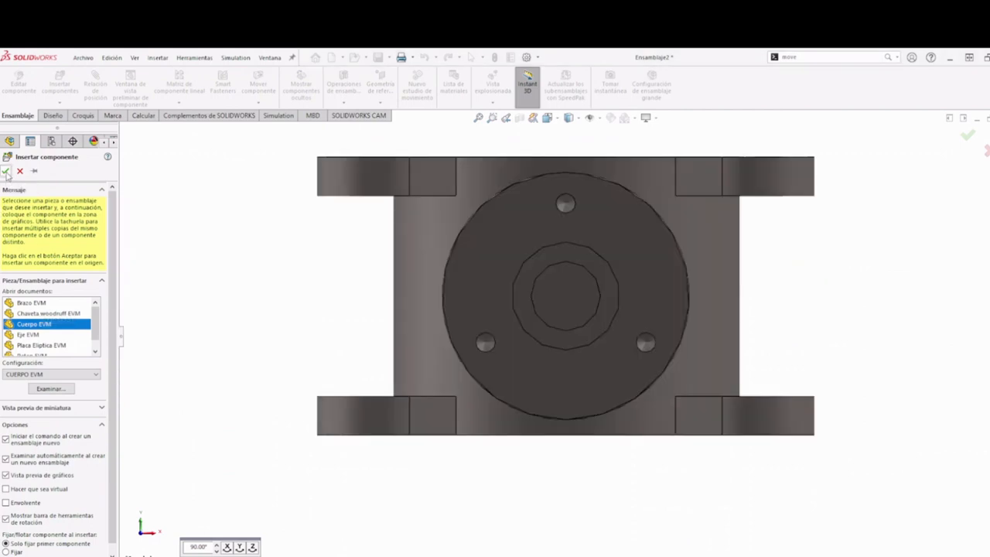
{"action": "key", "text": "space"}
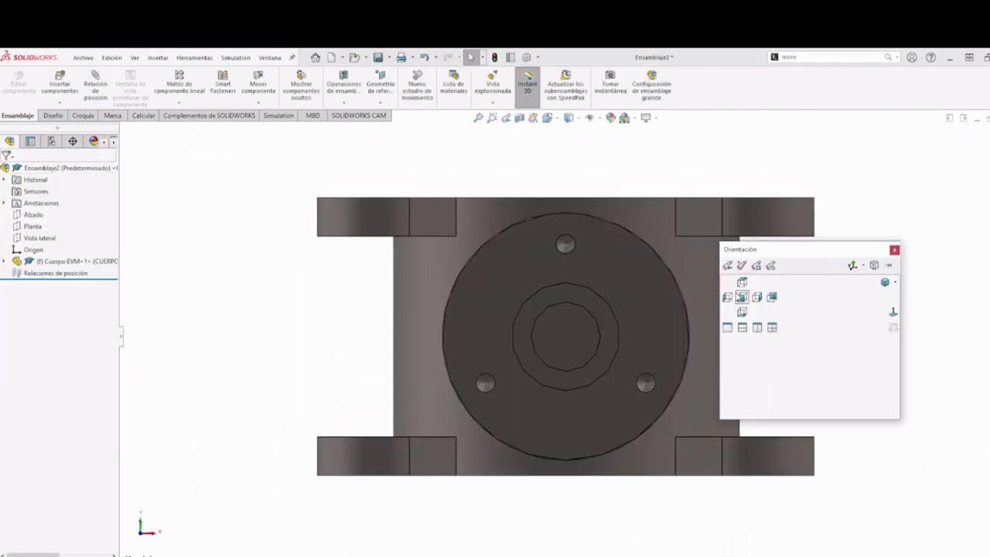
Step: Compare the assembly origin with the Cuerpo EVM part's origin to check the body's placement in isometric view
{"action": "left_click", "coordinate": [883, 286]}
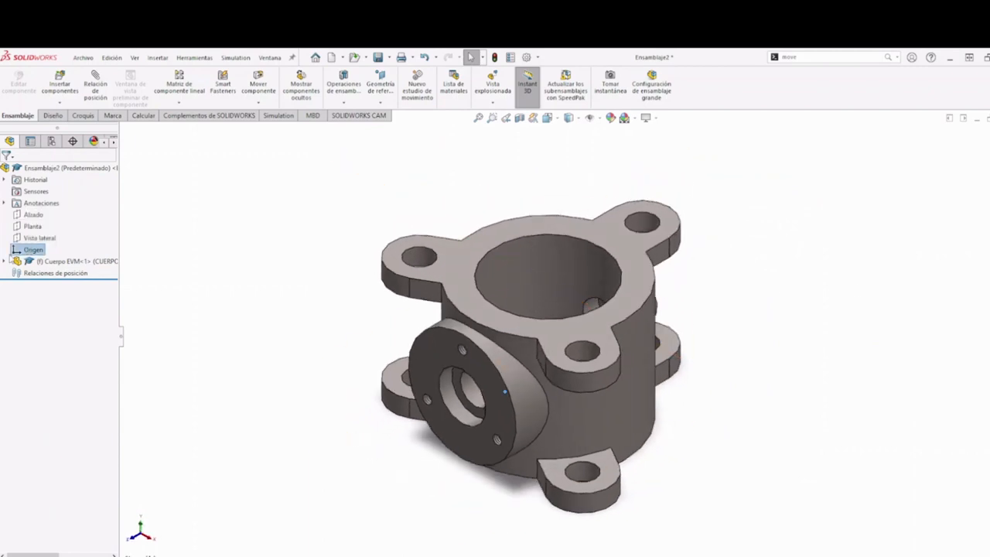
{"action": "left_click", "coordinate": [5, 261]}
{"action": "left_click", "coordinate": [45, 367]}
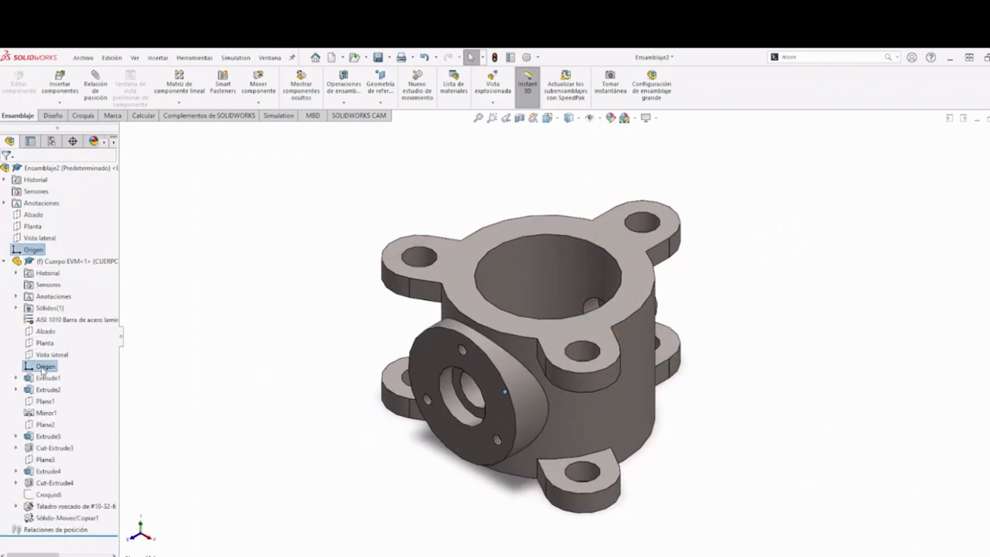
{"action": "middle_click_drag", "start_coordinate": [431, 398], "coordinate": [456, 405]}
{"action": "middle_click_drag", "start_coordinate": [535, 393], "coordinate": [491, 389]}
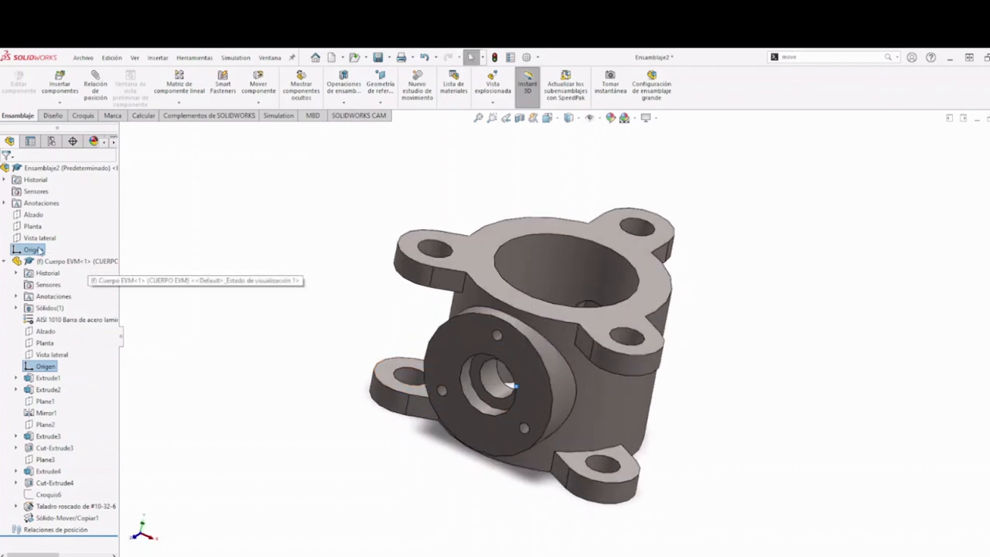
{"action": "left_click", "coordinate": [39, 249], "text": "ctrl"}
{"action": "left_click", "coordinate": [48, 367], "text": "ctrl"}
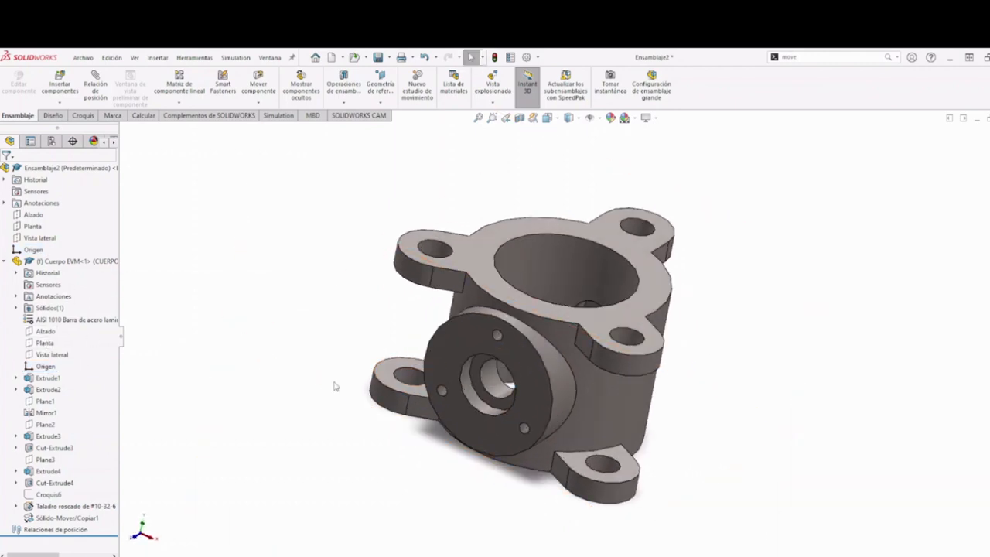
{"action": "key", "text": "space"}
{"action": "left_click", "coordinate": [502, 401]}
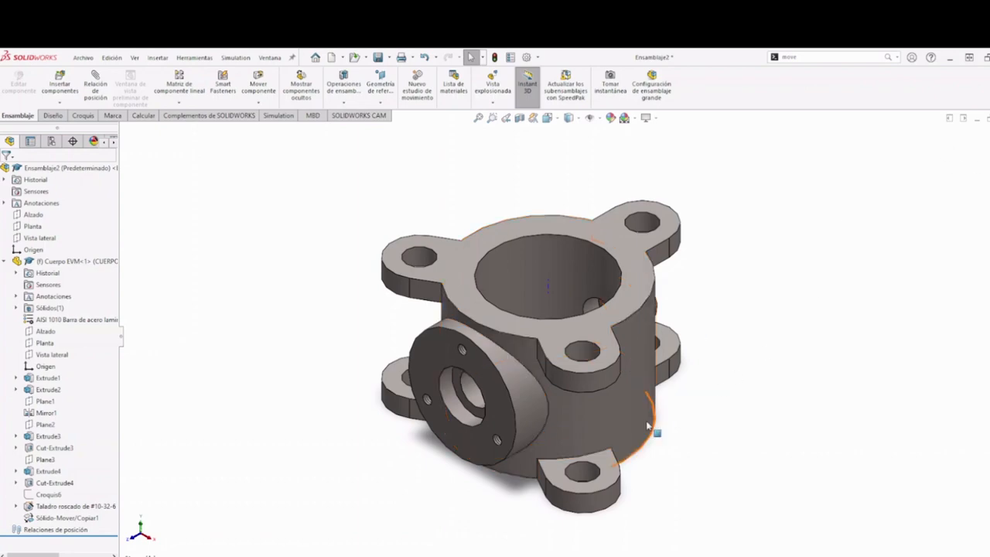
Step: Consult the exploded view in the PDF drawing and insert the Reten EVM part beside the valve body in the assembly
{"action": "key", "text": "alt+Tab"}
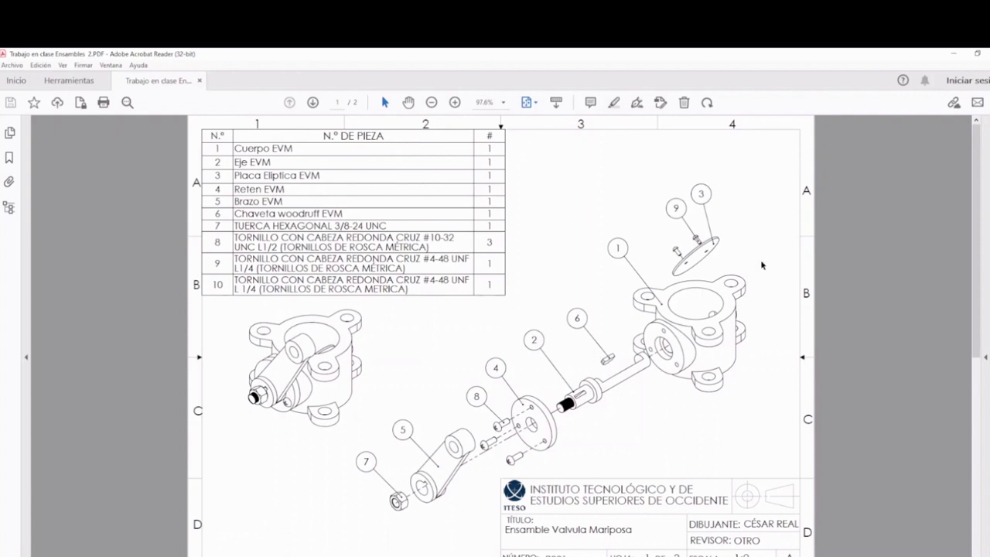
{"action": "left_click", "coordinate": [953, 54]}
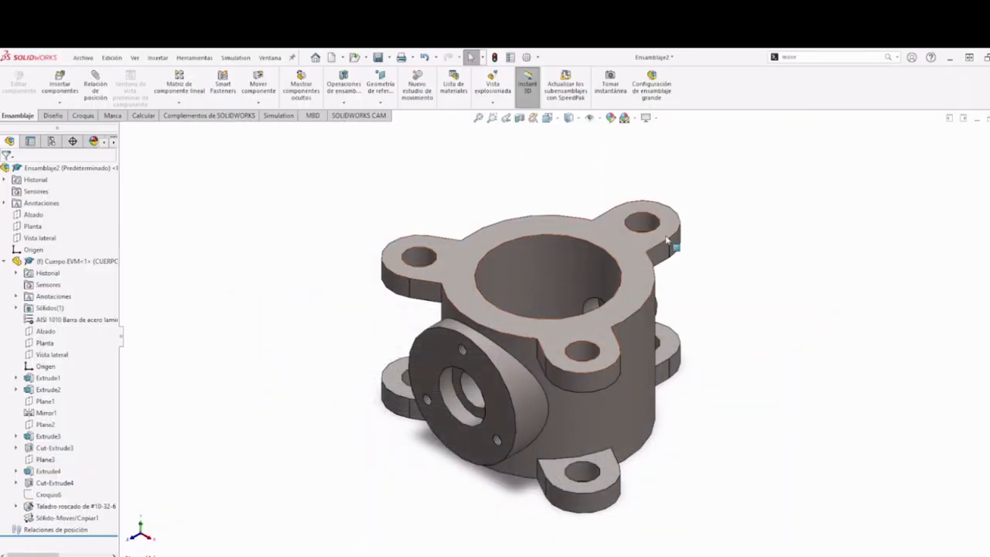
{"action": "left_click", "coordinate": [986, 119]}
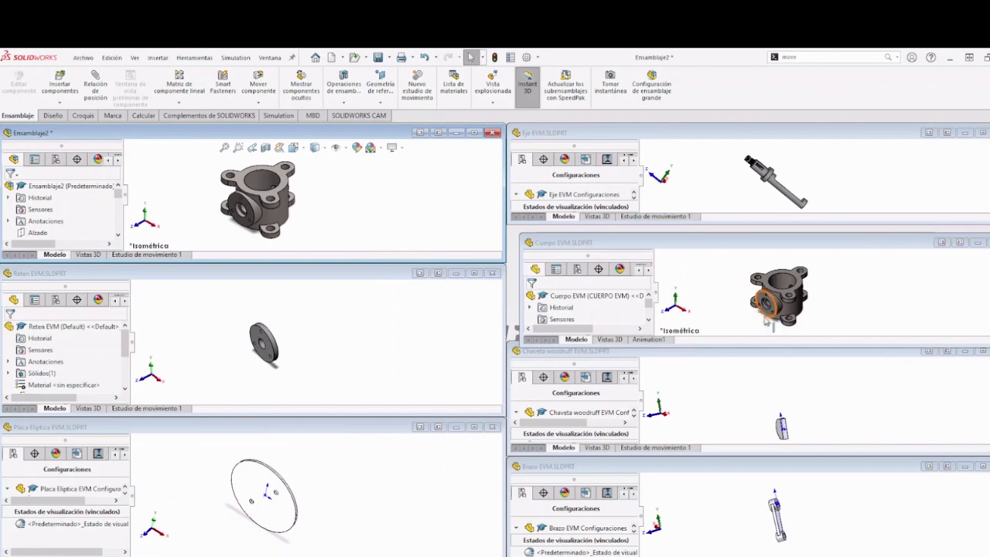
{"action": "left_click_drag", "start_coordinate": [74, 327], "coordinate": [205, 202]}
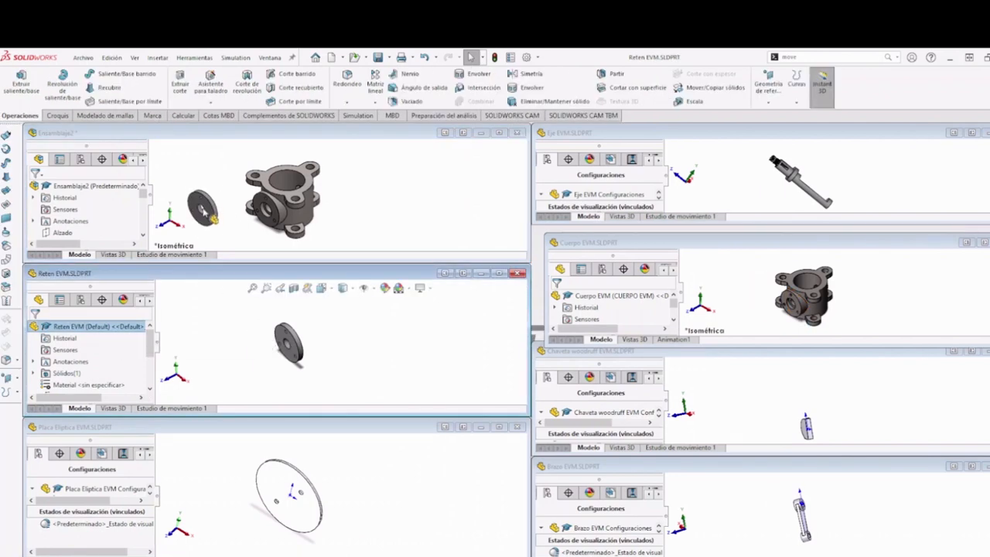
{"action": "left_click_drag", "start_coordinate": [205, 203], "coordinate": [193, 208]}
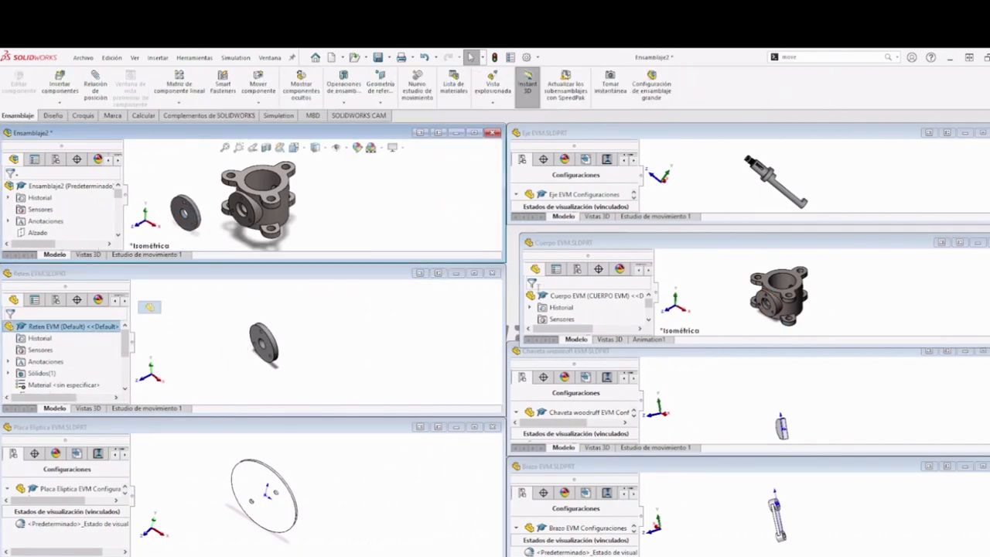
Step: Close the Reten EVM and Cuerpo EVM part windows and maximize the assembly window
{"action": "left_click", "coordinate": [487, 285]}
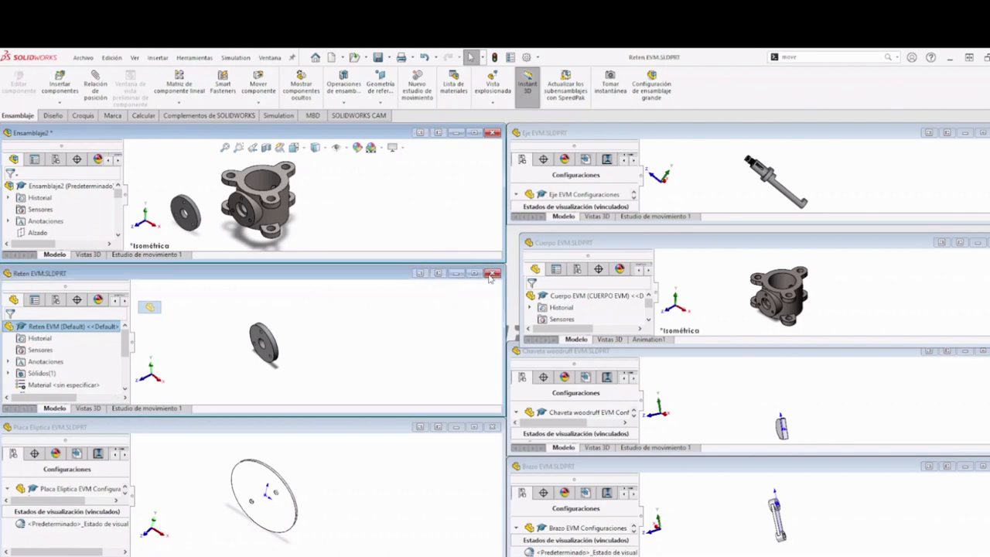
{"action": "left_click", "coordinate": [492, 273]}
{"action": "left_click", "coordinate": [878, 246]}
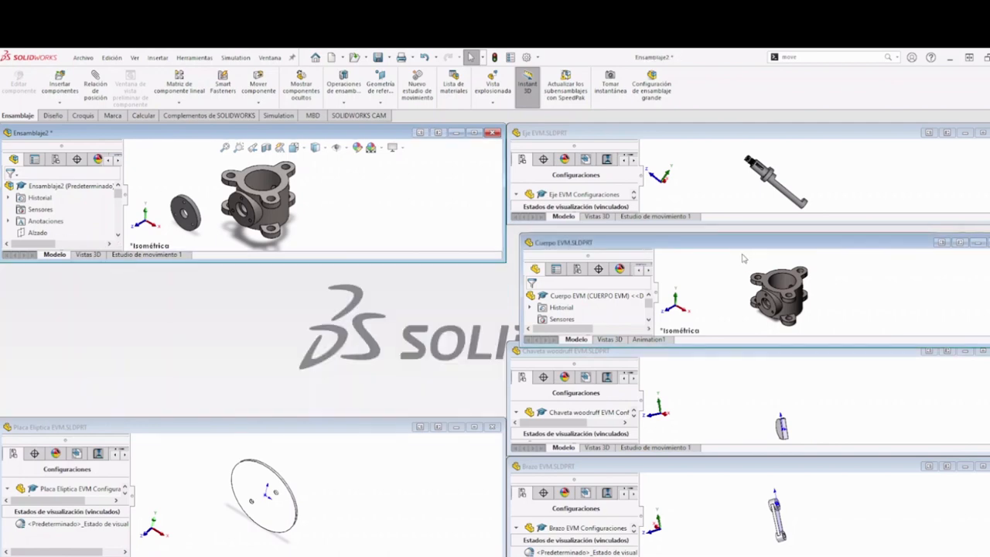
{"action": "left_click", "coordinate": [847, 255]}
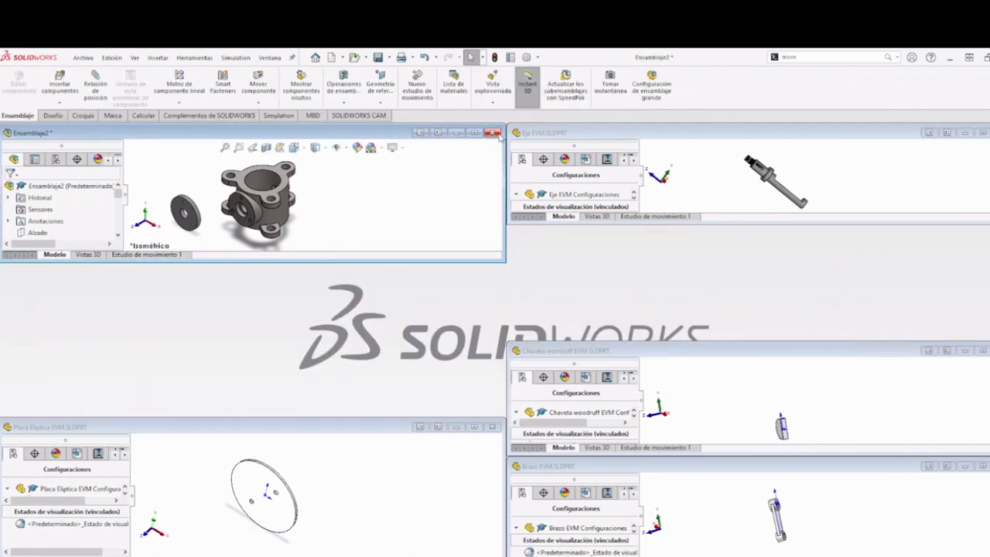
{"action": "left_click", "coordinate": [474, 133]}
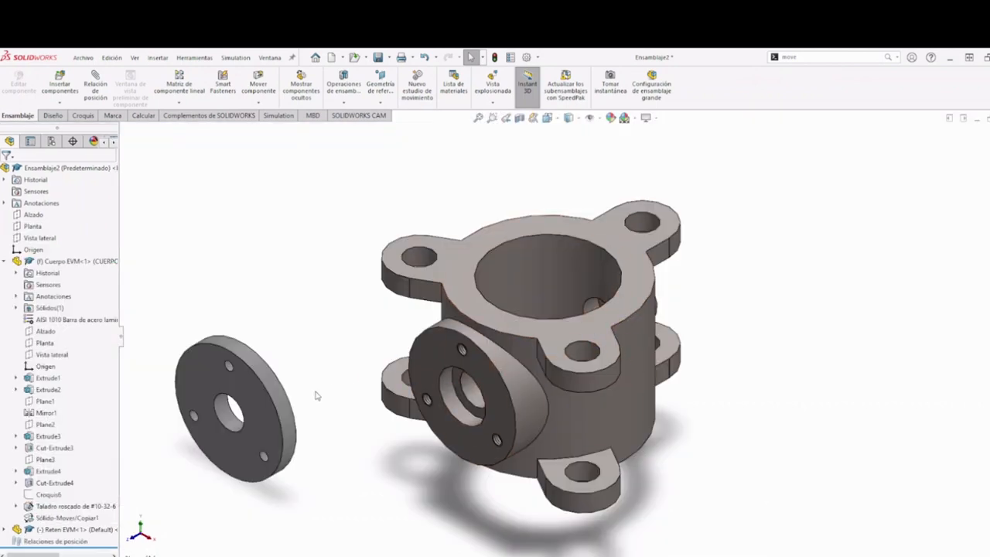
Step: Add a concentric mate between the Reten EVM's central hole and the bore of the valve body's round flange
{"action": "left_click", "coordinate": [95, 87]}
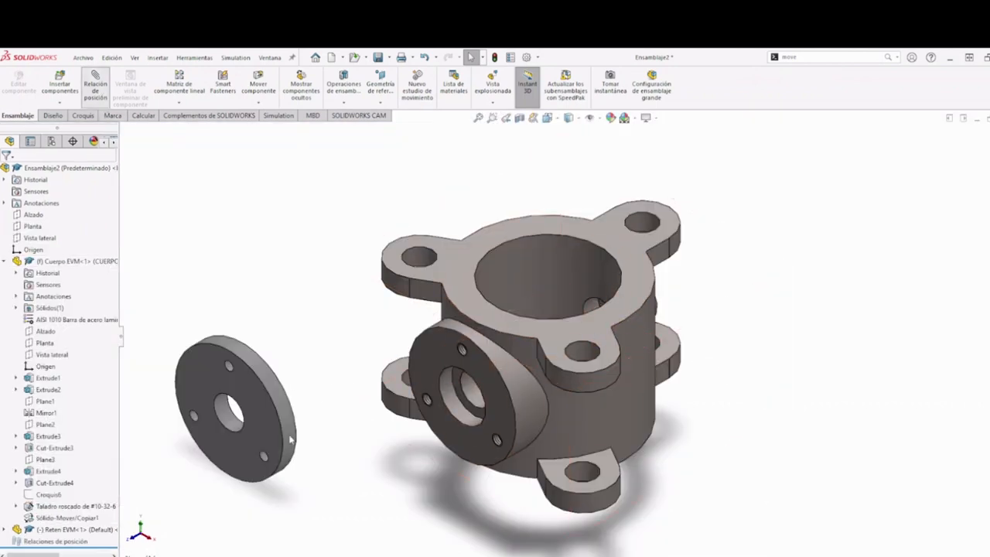
{"action": "left_click", "coordinate": [230, 420]}
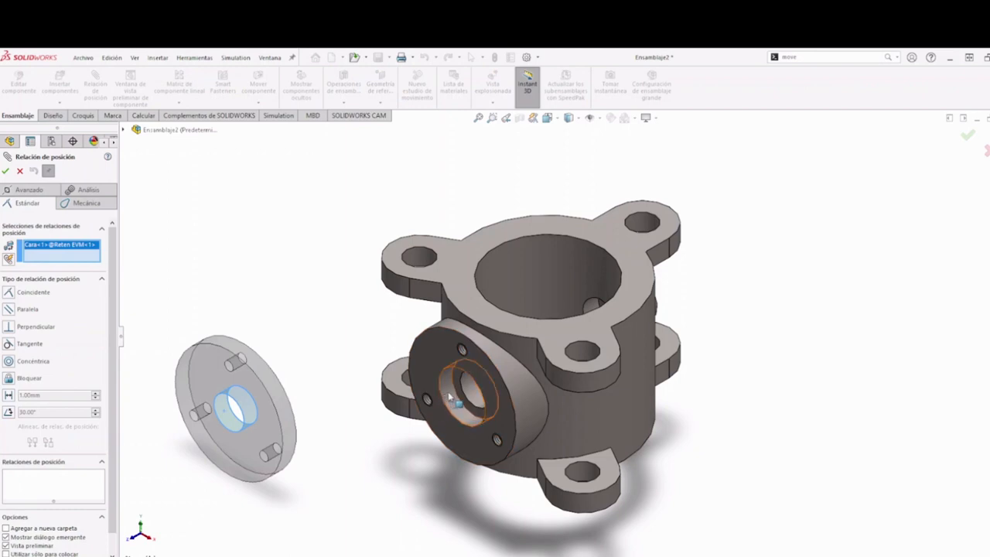
{"action": "left_click", "coordinate": [450, 394]}
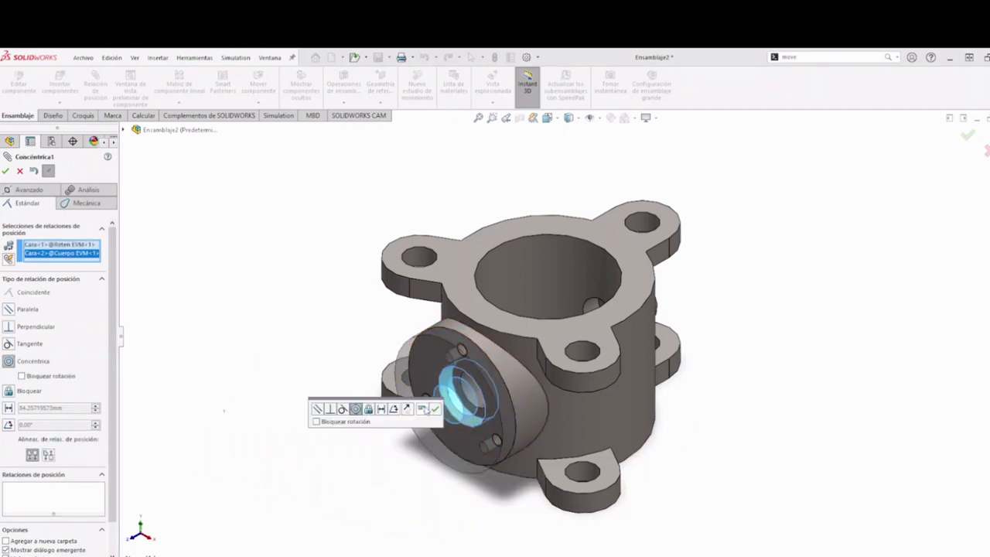
{"action": "left_click", "coordinate": [435, 408]}
Step: Slide the Reten EVM away from the body and mate its rear face coincident with the flange's outer face
{"action": "middle_click_drag", "start_coordinate": [453, 470], "coordinate": [514, 377]}
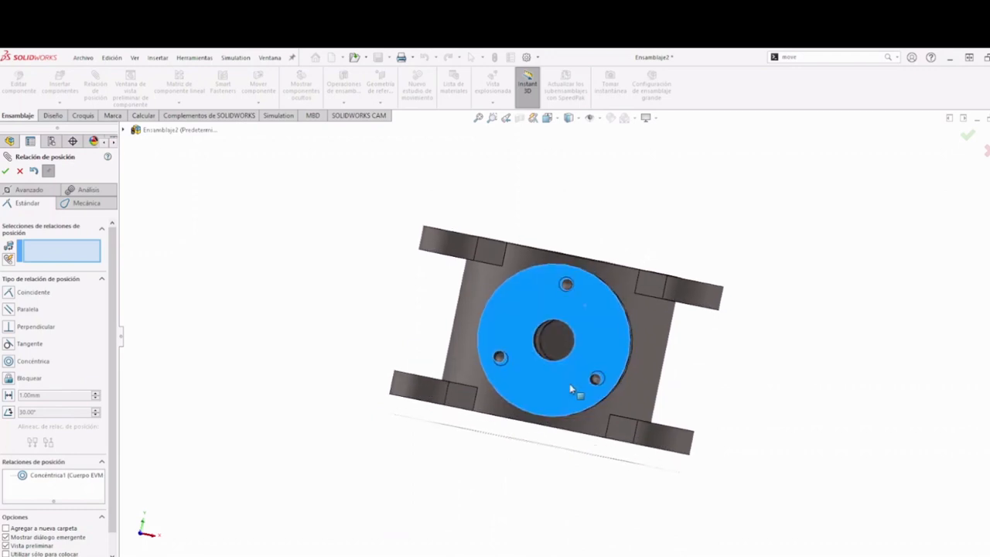
{"action": "left_click_drag", "start_coordinate": [576, 391], "coordinate": [586, 332]}
{"action": "middle_click_drag", "start_coordinate": [586, 331], "coordinate": [566, 396]}
{"action": "scroll", "coordinate": [524, 402], "scroll_direction": "up", "scroll_amount": 5}
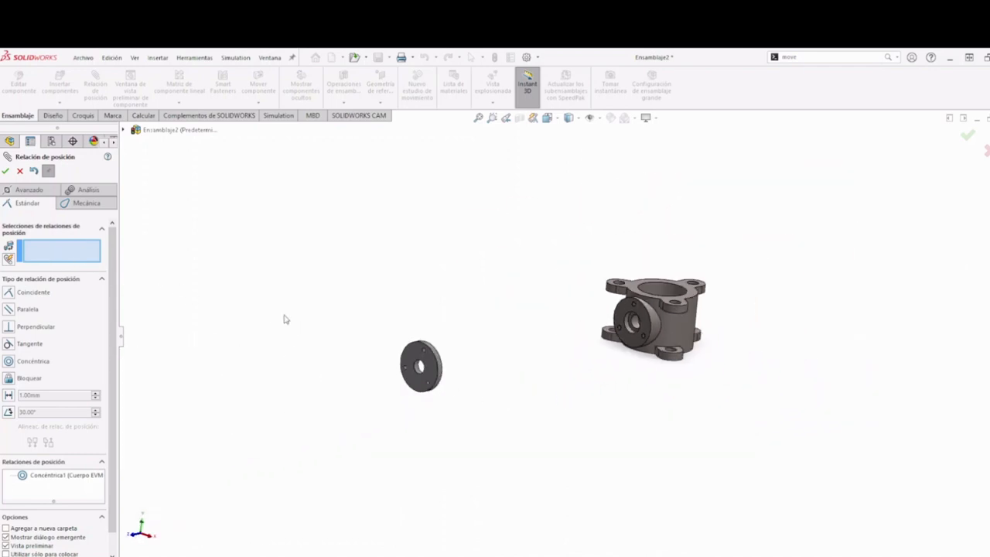
{"action": "middle_click_drag", "start_coordinate": [284, 318], "coordinate": [207, 358]}
{"action": "scroll", "coordinate": [391, 374], "scroll_direction": "down", "scroll_amount": 3}
{"action": "left_click", "coordinate": [412, 353]}
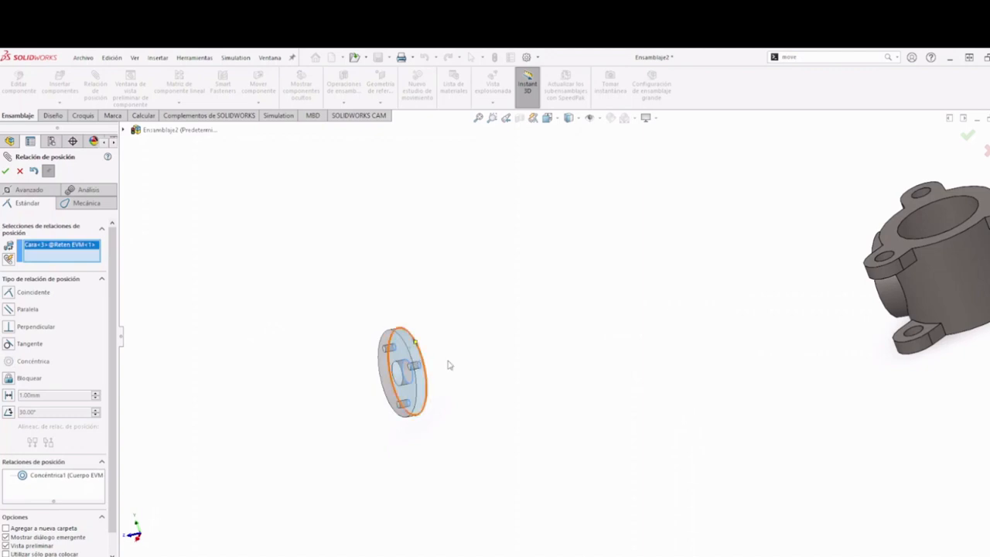
{"action": "middle_click_drag", "start_coordinate": [449, 365], "coordinate": [663, 345]}
{"action": "left_click", "coordinate": [872, 267]}
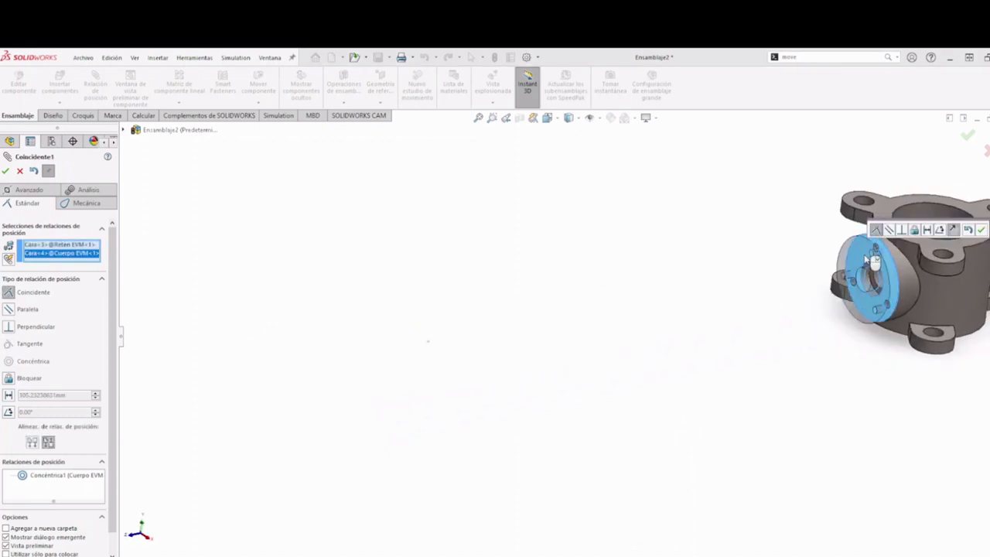
{"action": "left_click", "coordinate": [979, 229]}
Step: Rotate the Reten EVM about its axis until its three screw holes roughly line up with the flange's holes in front view
{"action": "scroll", "coordinate": [855, 262], "scroll_direction": "down", "scroll_amount": 5}
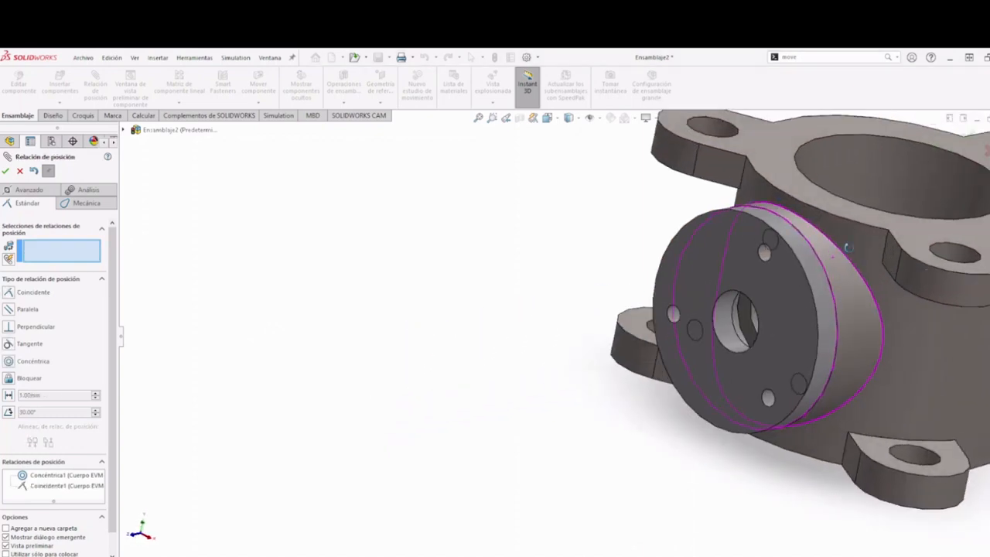
{"action": "middle_click_drag", "start_coordinate": [846, 247], "coordinate": [789, 257]}
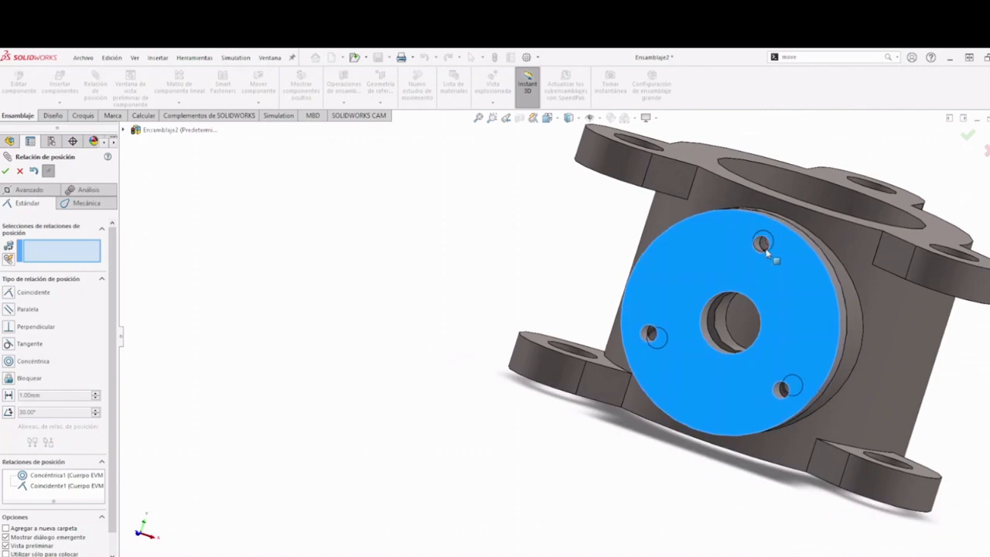
{"action": "middle_click_drag", "start_coordinate": [773, 300], "coordinate": [786, 292]}
{"action": "left_click_drag", "start_coordinate": [825, 368], "coordinate": [712, 342]}
{"action": "left_click_drag", "start_coordinate": [838, 300], "coordinate": [782, 387]}
{"action": "key", "text": "space"}
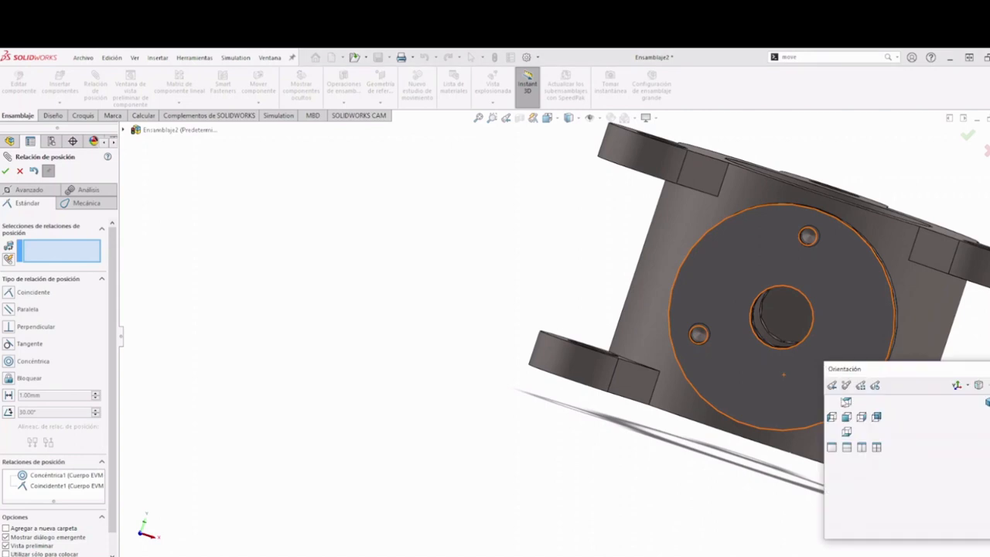
{"action": "left_click", "coordinate": [846, 416]}
{"action": "left_click", "coordinate": [655, 291]}
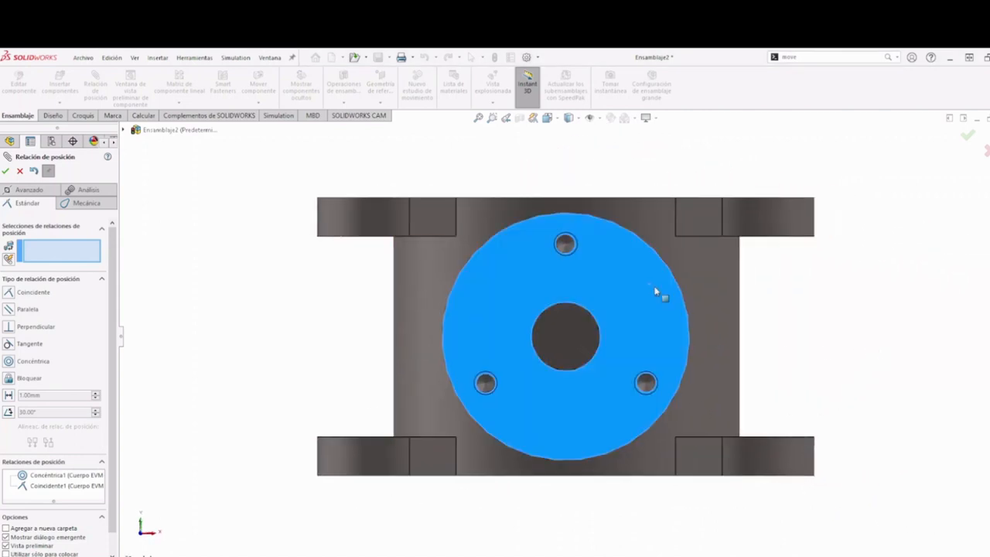
{"action": "left_click_drag", "start_coordinate": [655, 292], "coordinate": [571, 345]}
{"action": "left_click_drag", "start_coordinate": [610, 269], "coordinate": [595, 258]}
Step: Add a concentric mate between the Reten EVM's upper screw hole and the matching #10-32 tapped hole in the body
{"action": "middle_click_drag", "start_coordinate": [627, 301], "coordinate": [596, 298]}
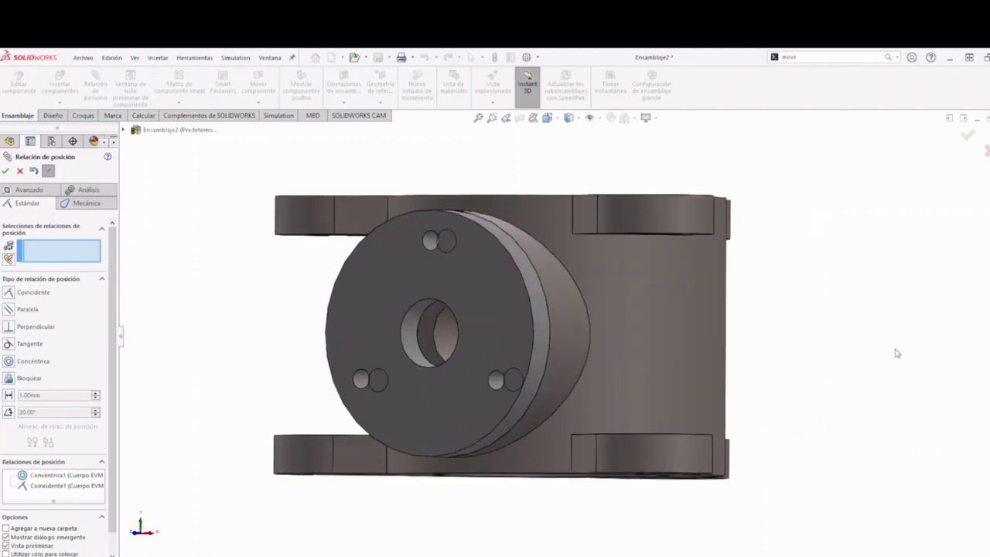
{"action": "scroll", "coordinate": [523, 296], "scroll_direction": "down", "scroll_amount": 3}
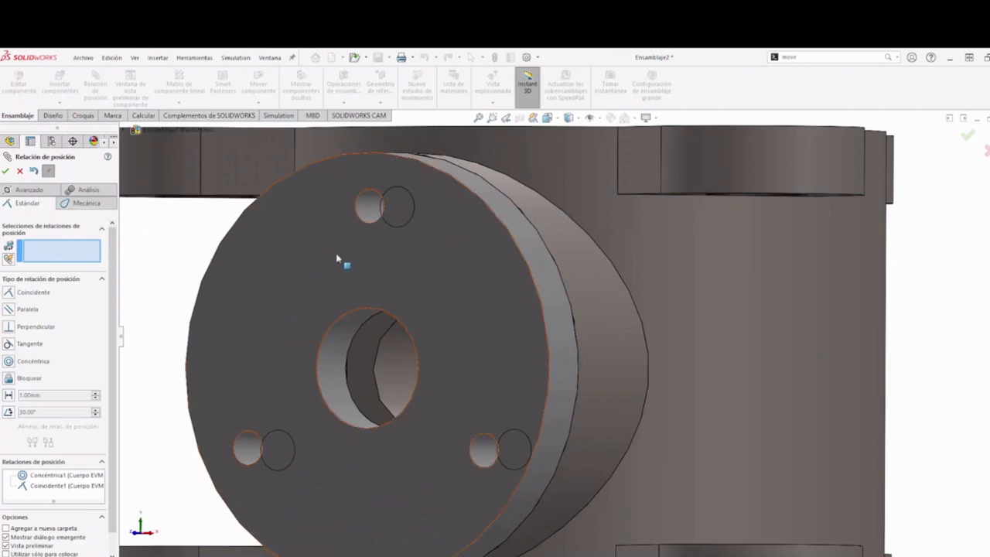
{"action": "left_click", "coordinate": [368, 205]}
{"action": "scroll", "coordinate": [379, 205], "scroll_direction": "down", "scroll_amount": 5}
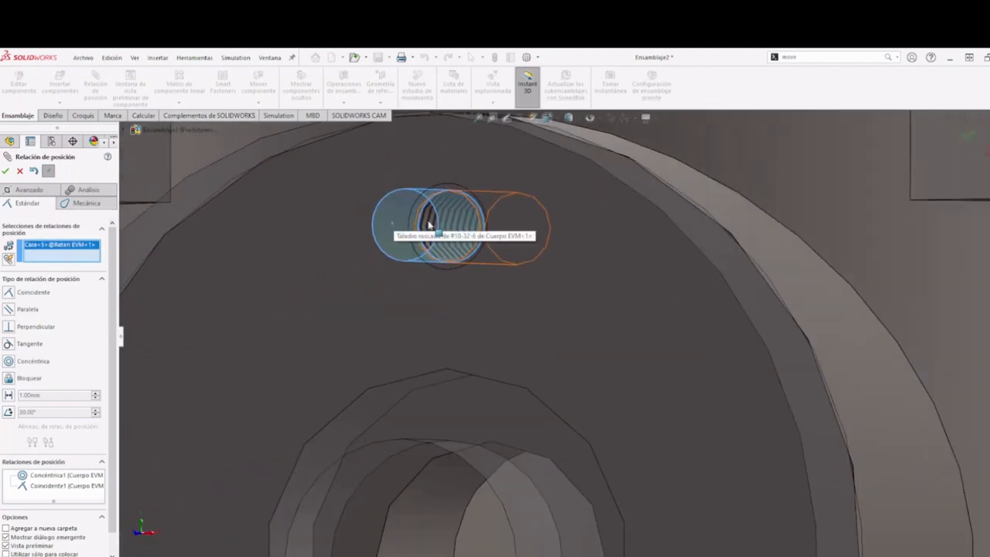
{"action": "left_click", "coordinate": [423, 228]}
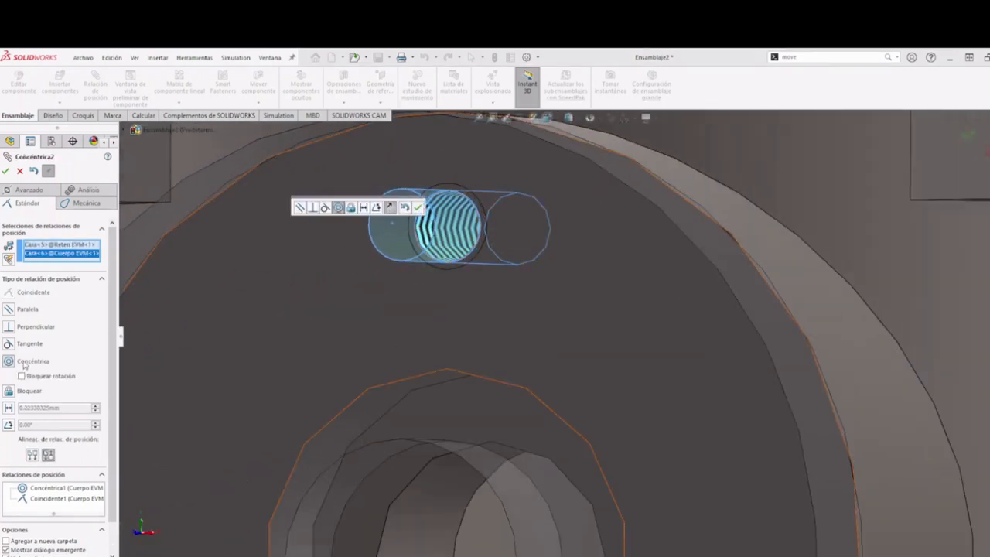
{"action": "left_click", "coordinate": [5, 170]}
Step: Examine the alignment of the Reten EVM's screw holes with the body in front and angled views, and leave the Mate command
{"action": "scroll", "coordinate": [512, 380], "scroll_direction": "up", "scroll_amount": 5}
{"action": "scroll", "coordinate": [513, 380], "scroll_direction": "up", "scroll_amount": 6}
{"action": "scroll", "coordinate": [487, 432], "scroll_direction": "down", "scroll_amount": 6}
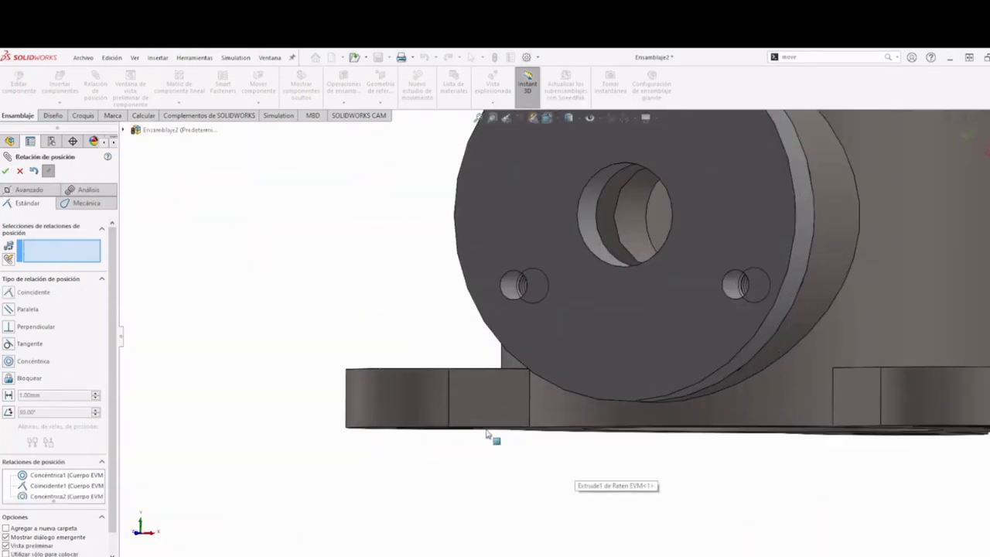
{"action": "middle_click_drag", "start_coordinate": [486, 431], "coordinate": [499, 404]}
{"action": "key", "text": "space"}
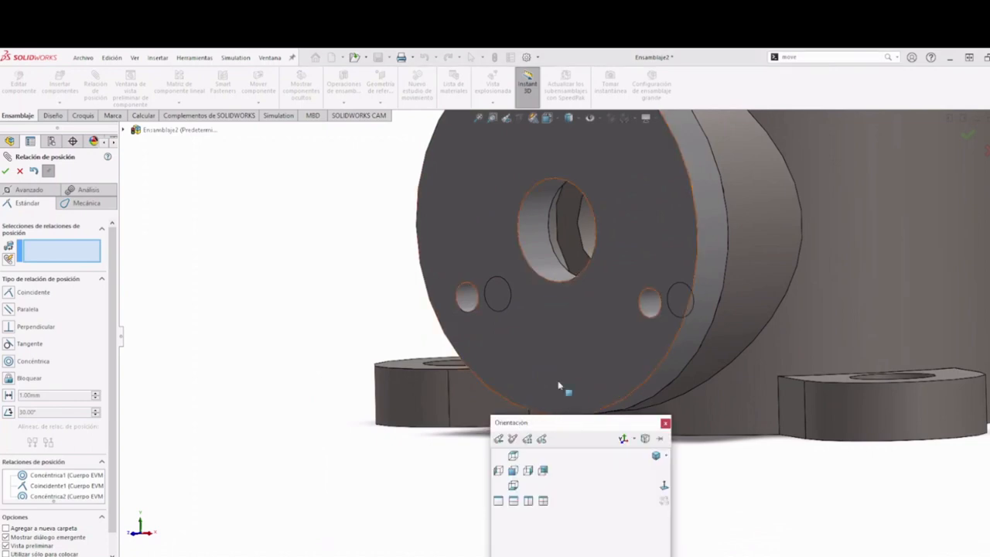
{"action": "left_click", "coordinate": [511, 480]}
{"action": "scroll", "coordinate": [496, 388], "scroll_direction": "down", "scroll_amount": 4}
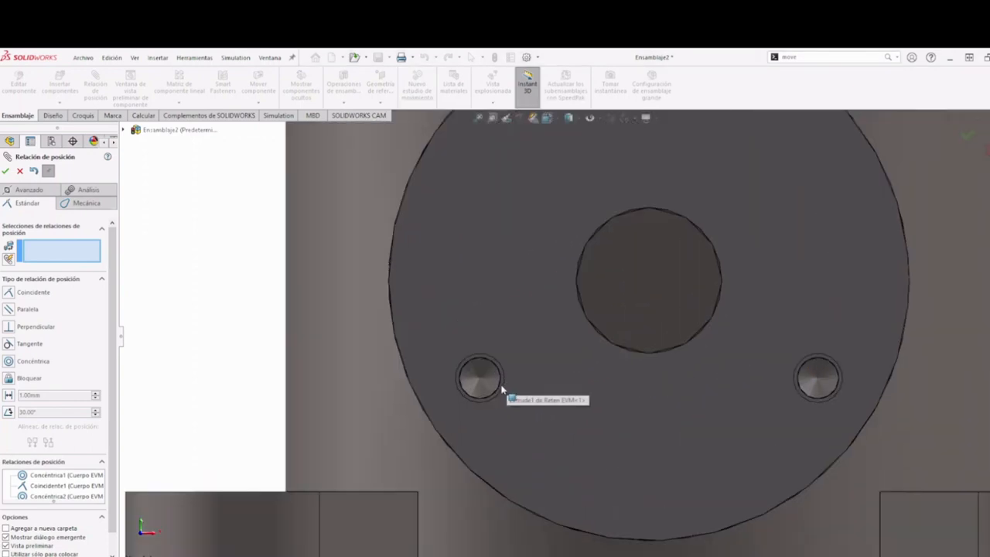
{"action": "scroll", "coordinate": [553, 340], "scroll_direction": "up", "scroll_amount": 5}
{"action": "middle_click_drag", "start_coordinate": [686, 336], "coordinate": [617, 376]}
{"action": "scroll", "coordinate": [617, 377], "scroll_direction": "up", "scroll_amount": 3}
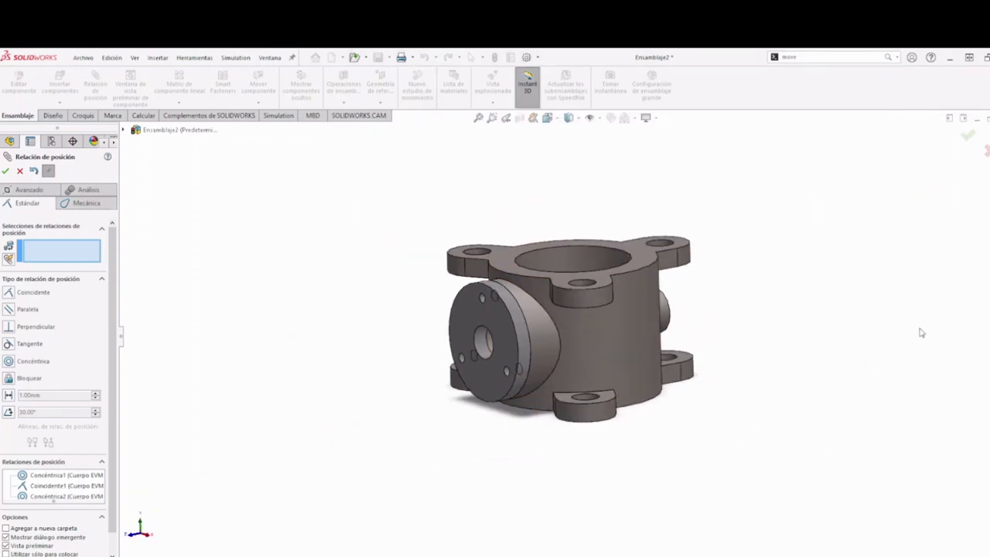
{"action": "left_click", "coordinate": [20, 171]}
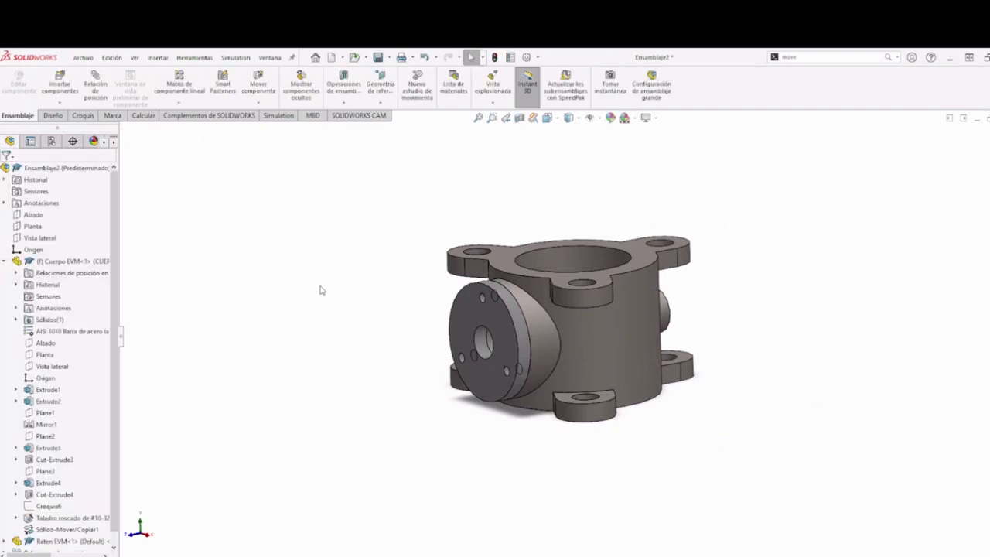
{"action": "middle_click_drag", "start_coordinate": [320, 286], "coordinate": [374, 329]}
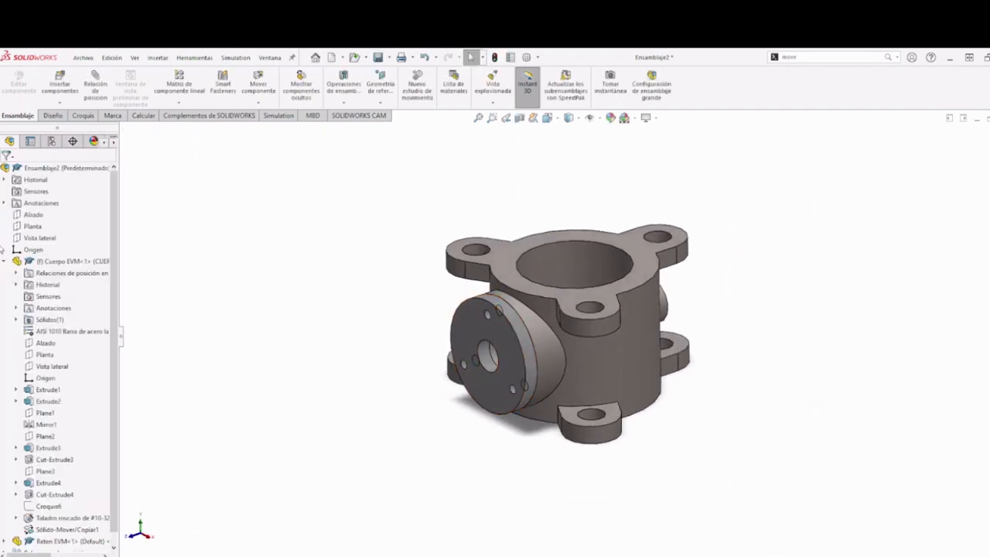
Step: Collapse the Cuerpo EVM features, switch to the PDF drawing and read item 8's screw specification in the parts list
{"action": "left_click", "coordinate": [4, 261]}
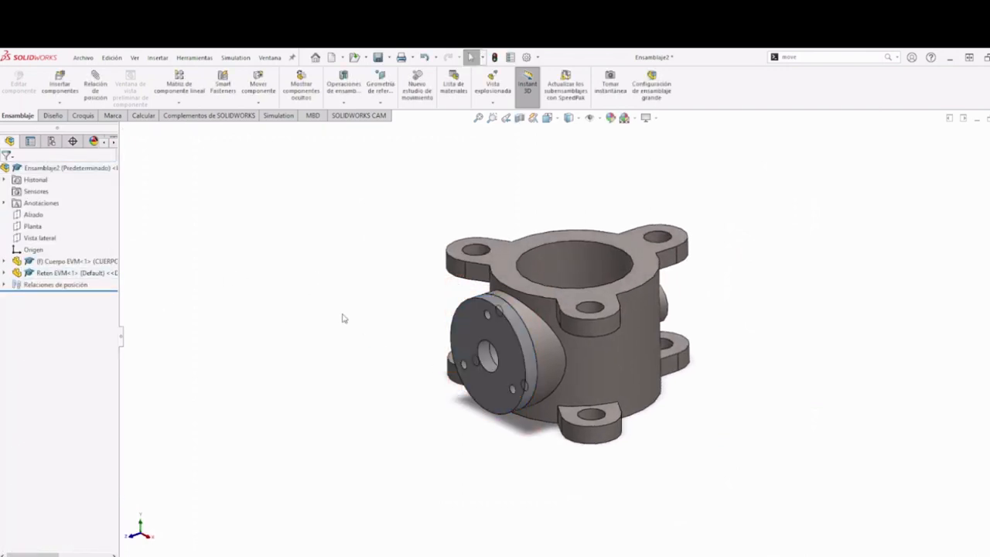
{"action": "left_click", "coordinate": [988, 119]}
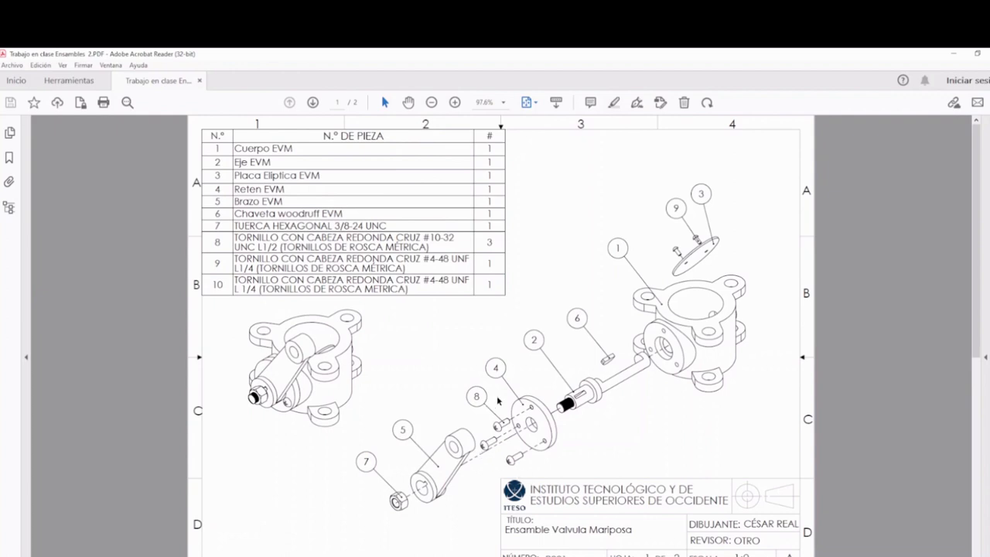
{"action": "left_click_drag", "start_coordinate": [237, 237], "coordinate": [453, 240]}
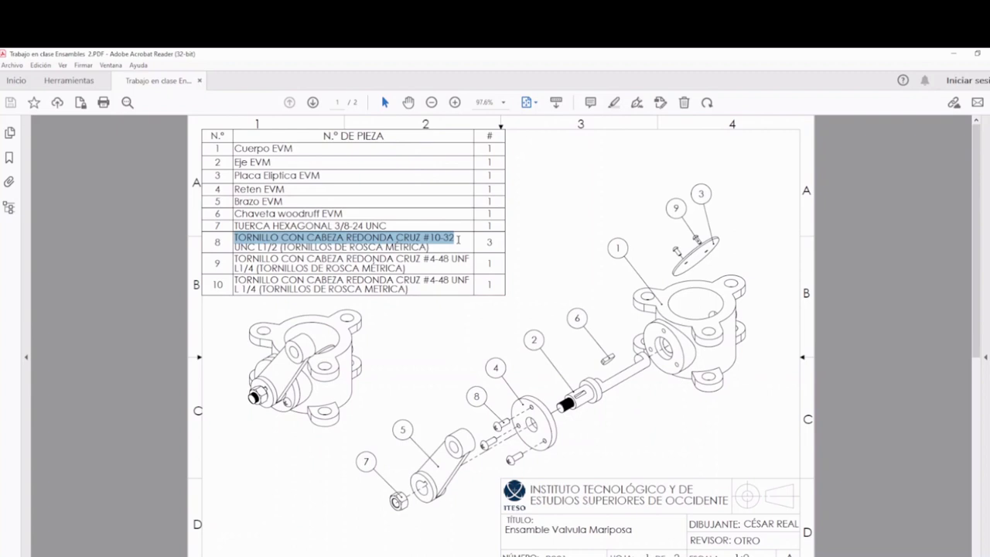
{"action": "left_click_drag", "start_coordinate": [458, 239], "coordinate": [436, 247]}
{"action": "left_click", "coordinate": [410, 247]}
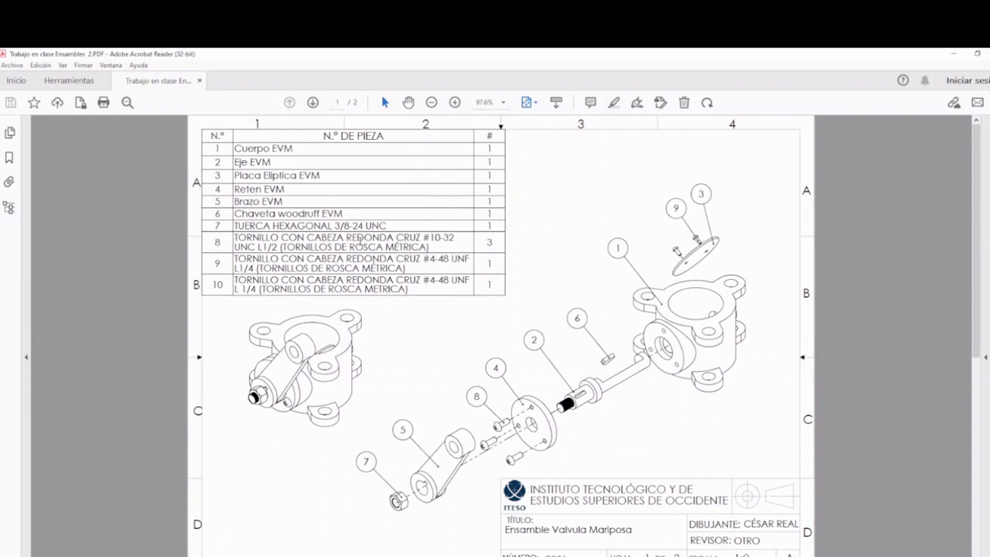
{"action": "left_click_drag", "start_coordinate": [285, 246], "coordinate": [256, 237]}
{"action": "left_click", "coordinate": [430, 247]}
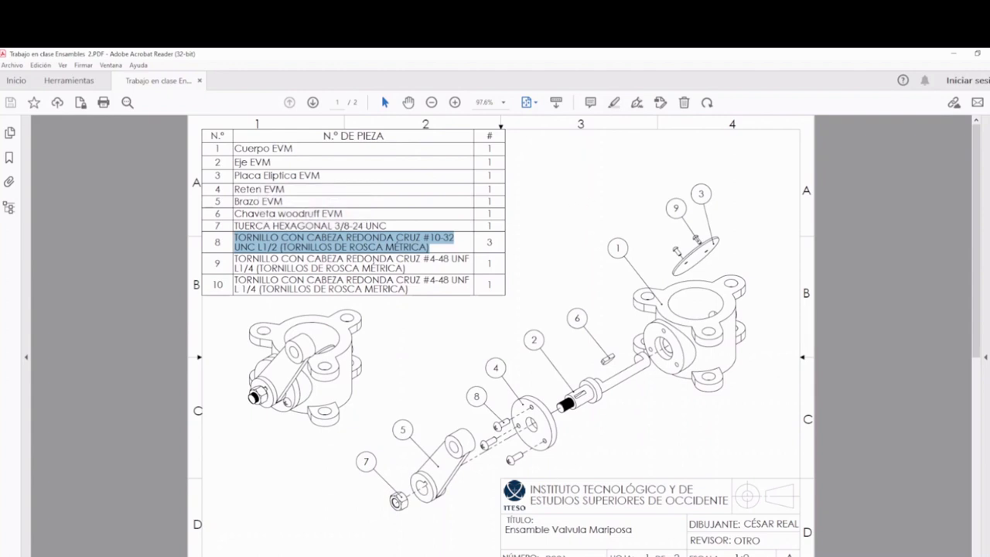
Step: Switch back to the SOLIDWORKS assembly and open the Toolbox folder Ansi Inch > Pernos y tornillos > Tornillos de rosca métrica
{"action": "left_click", "coordinate": [400, 556]}
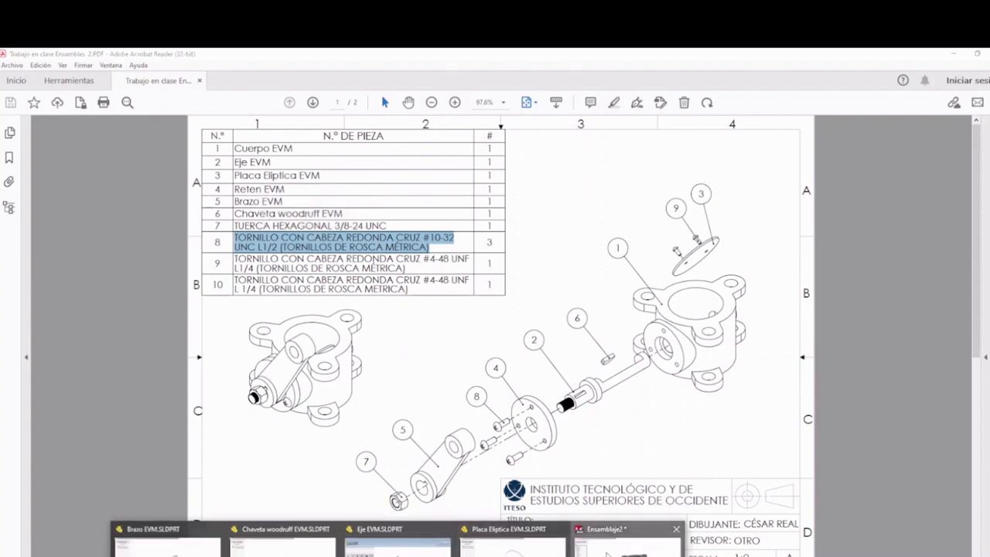
{"action": "left_click", "coordinate": [629, 545]}
{"action": "left_click", "coordinate": [473, 132]}
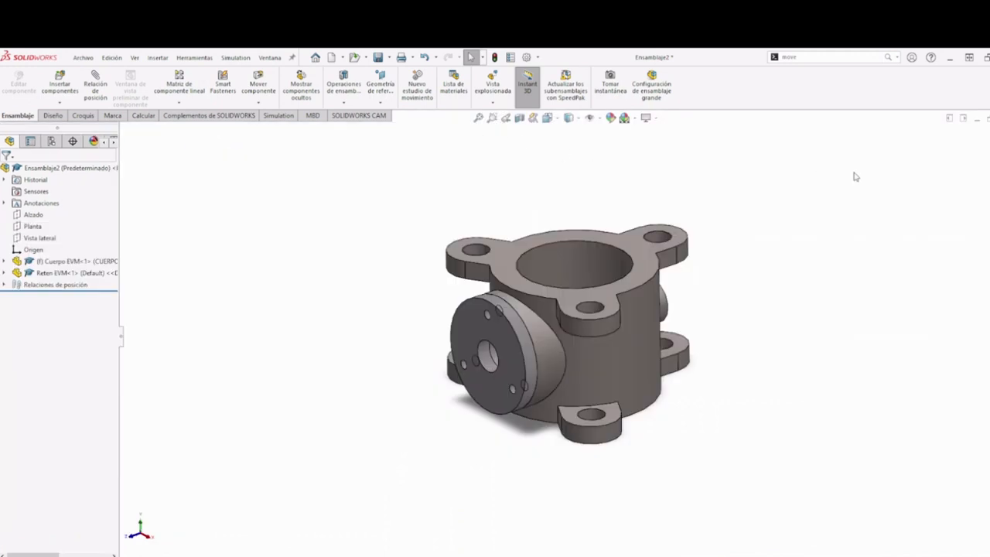
{"action": "left_click", "coordinate": [982, 155]}
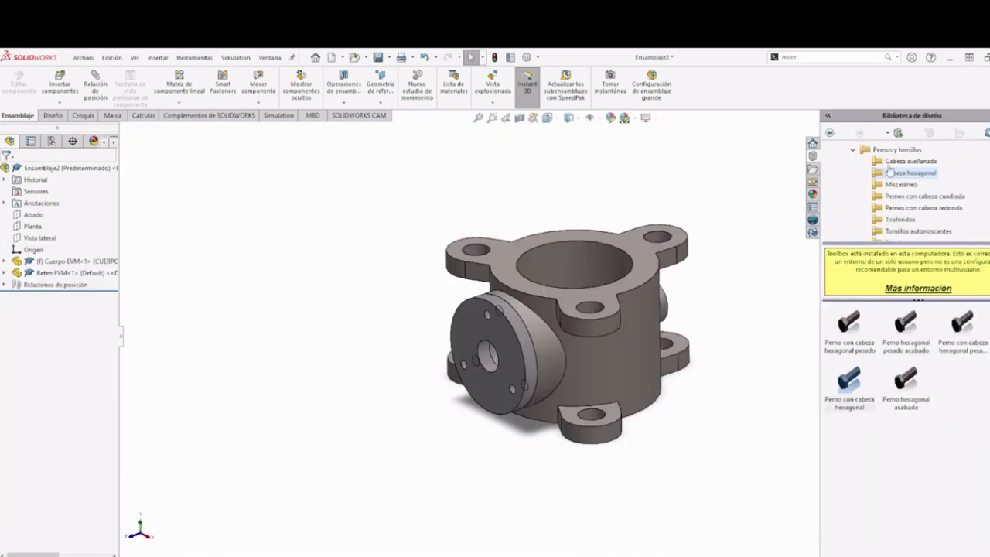
{"action": "left_click", "coordinate": [855, 151]}
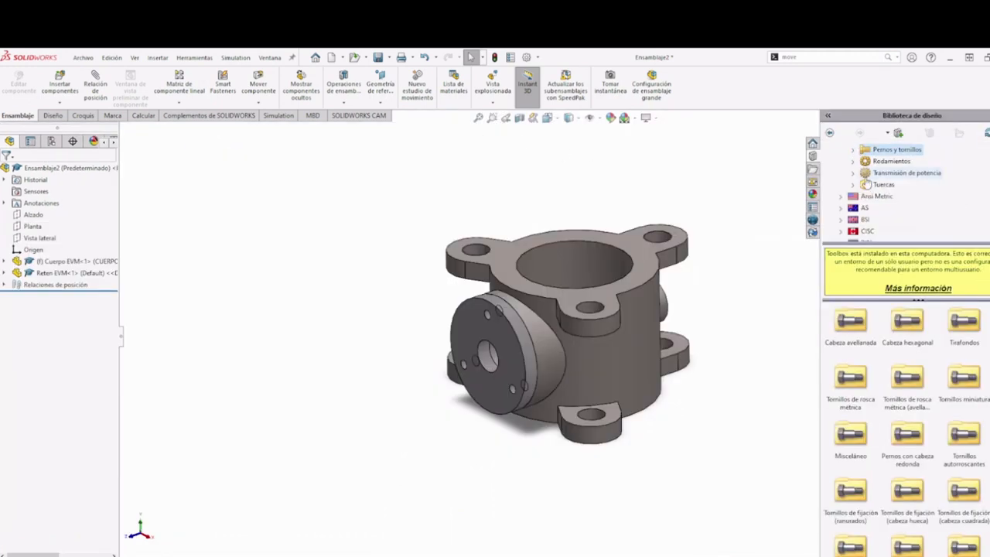
{"action": "scroll", "coordinate": [875, 205], "scroll_direction": "up", "scroll_amount": 4}
{"action": "left_click", "coordinate": [872, 175]}
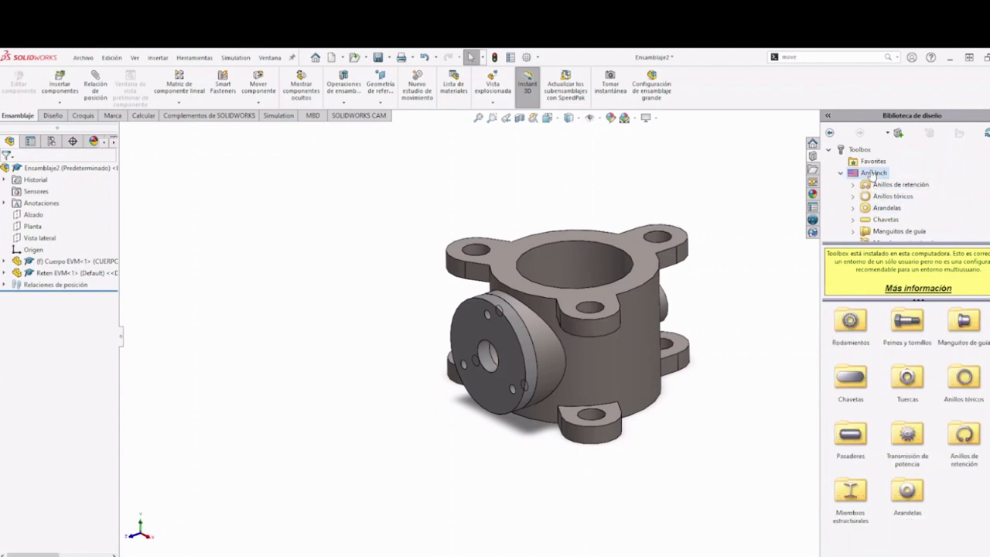
{"action": "double_click", "coordinate": [906, 321]}
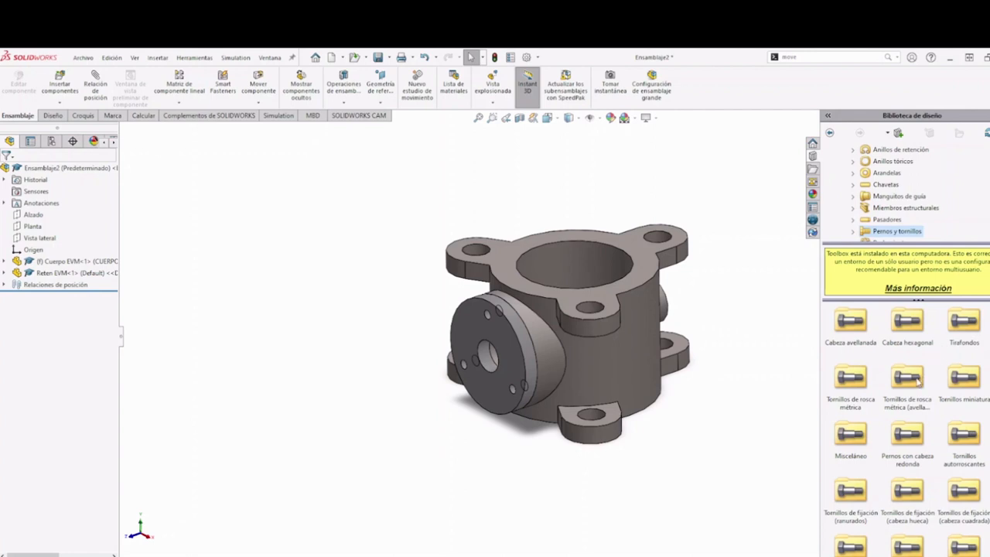
{"action": "left_click", "coordinate": [844, 378]}
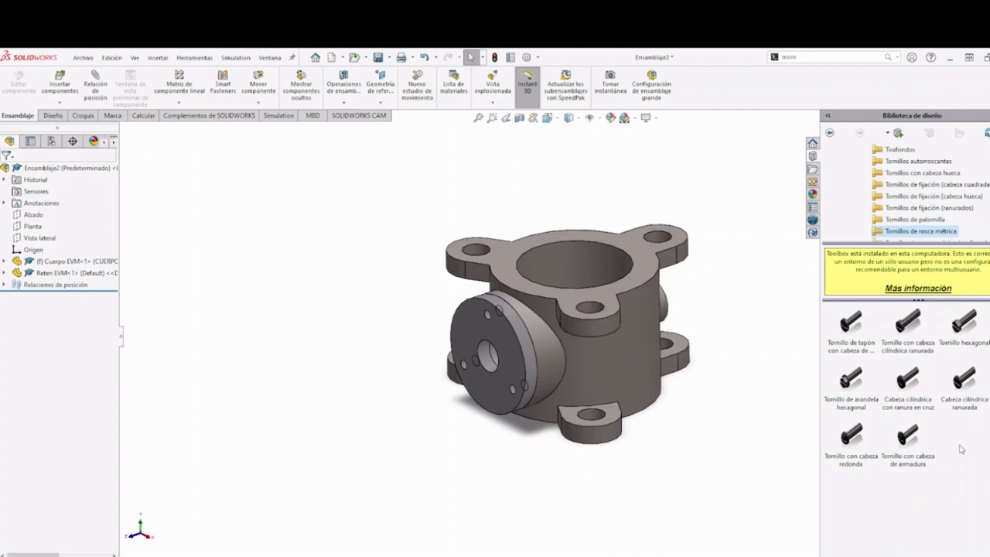
Step: Insert a Tornillo con cabeza redonda into the Reten EVM's upper screw hole and set its size to #10-32
{"action": "key", "text": "f"}
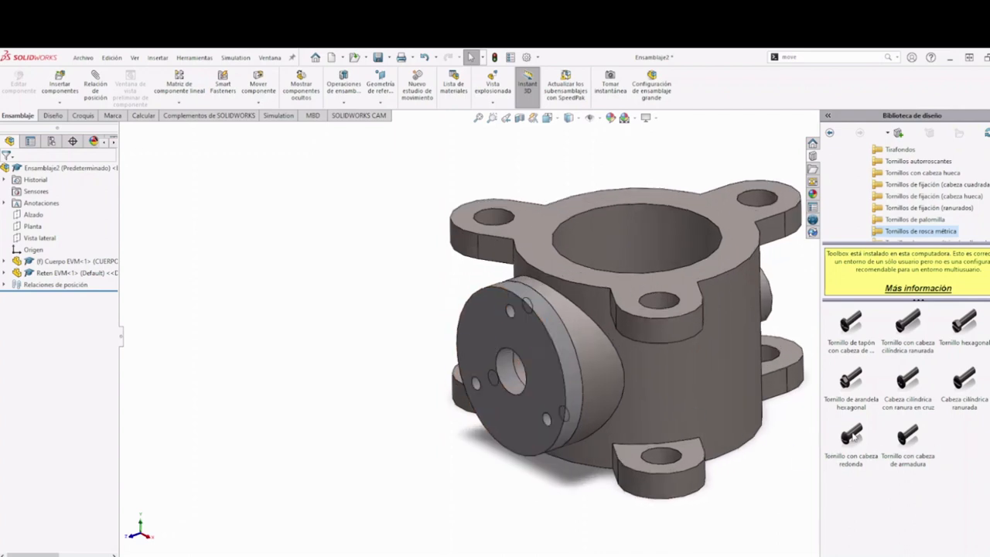
{"action": "left_click_drag", "start_coordinate": [851, 436], "coordinate": [524, 313]}
{"action": "left_click", "coordinate": [42, 348]}
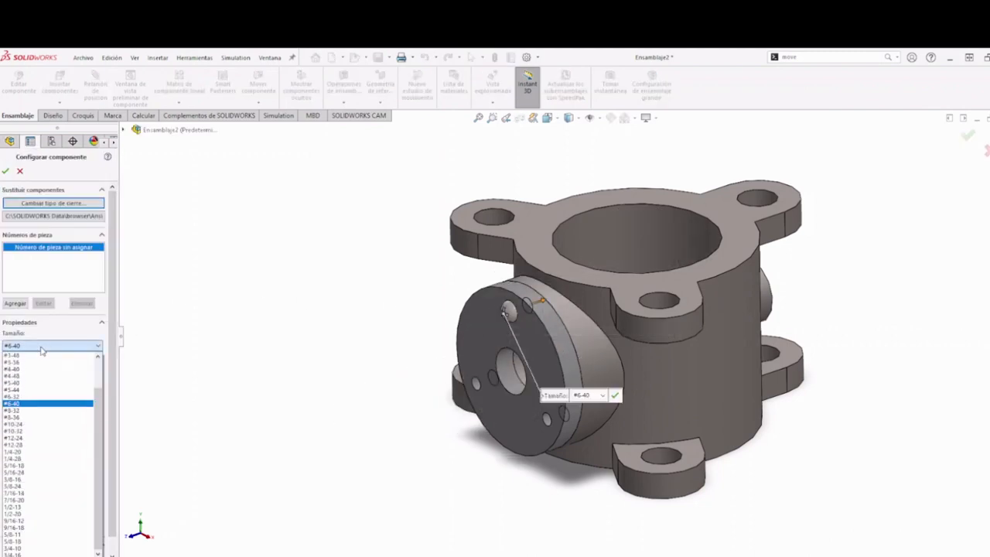
{"action": "left_click", "coordinate": [17, 432]}
Step: Check the screw length in the PDF drawing, set the screw's length to 0.5 with the Cruz drive type, and accept the configuration
{"action": "left_click", "coordinate": [377, 556]}
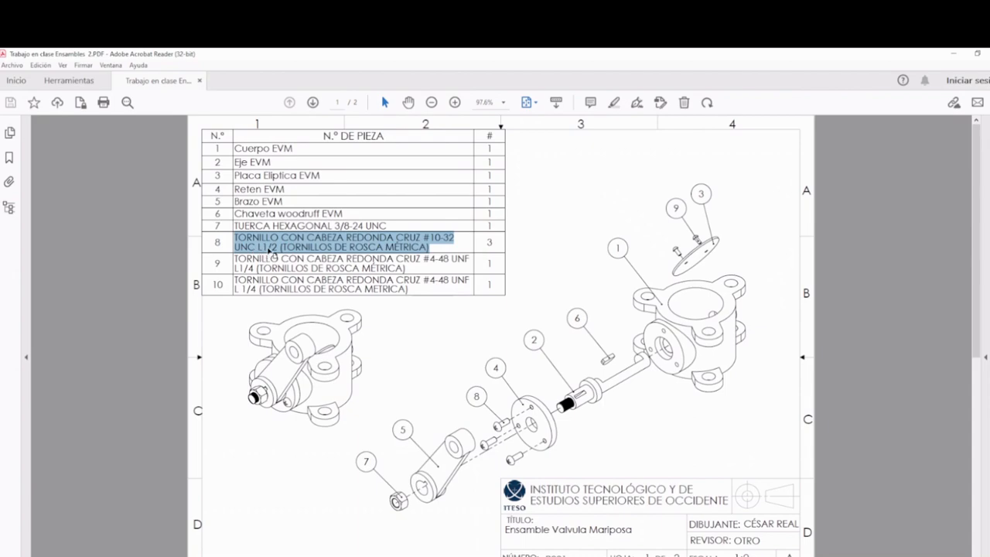
{"action": "left_click", "coordinate": [953, 54]}
{"action": "left_click", "coordinate": [34, 374]}
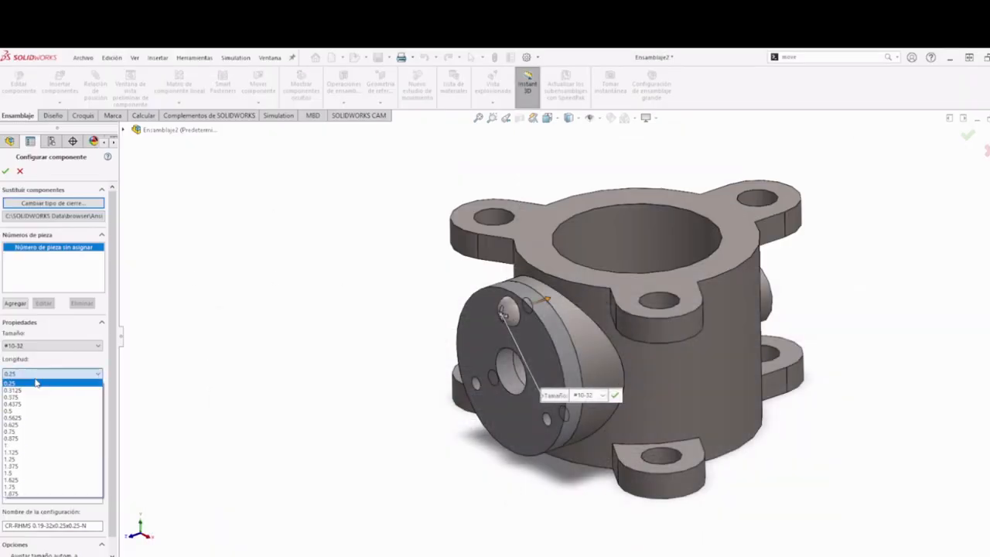
{"action": "left_click", "coordinate": [22, 411]}
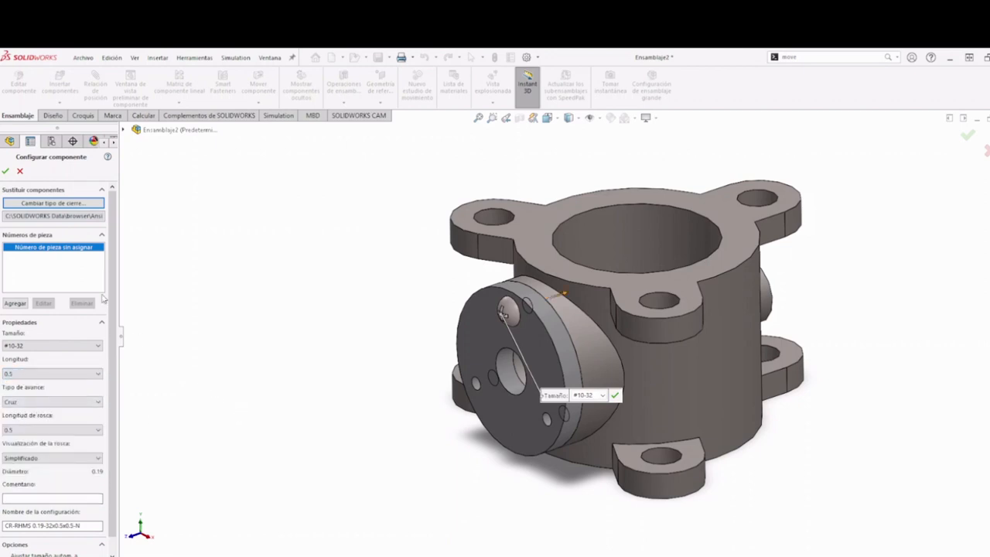
{"action": "left_click", "coordinate": [37, 403]}
{"action": "left_click", "coordinate": [26, 418]}
{"action": "scroll", "coordinate": [588, 307], "scroll_direction": "down", "scroll_amount": 3}
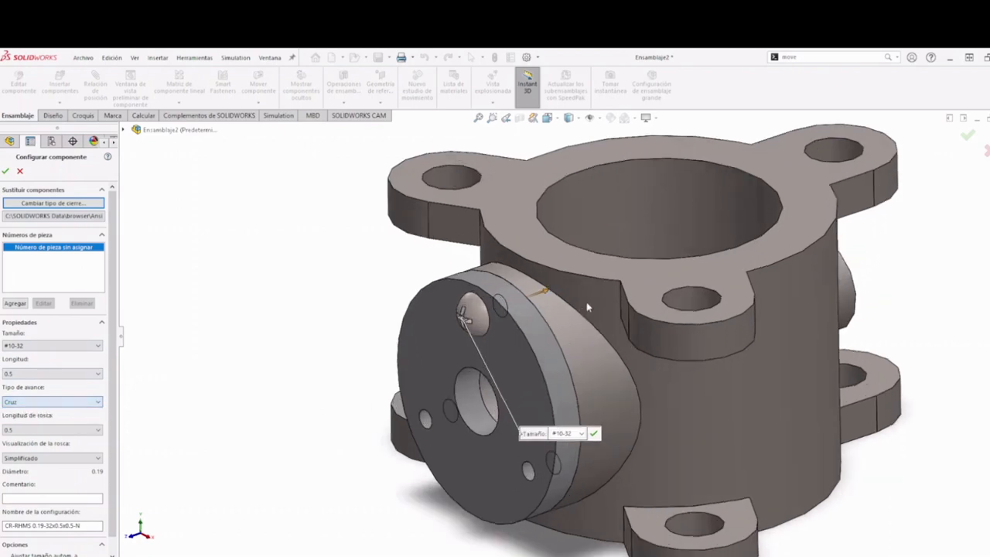
{"action": "scroll", "coordinate": [580, 307], "scroll_direction": "down", "scroll_amount": 4}
{"action": "scroll", "coordinate": [541, 285], "scroll_direction": "up", "scroll_amount": 5}
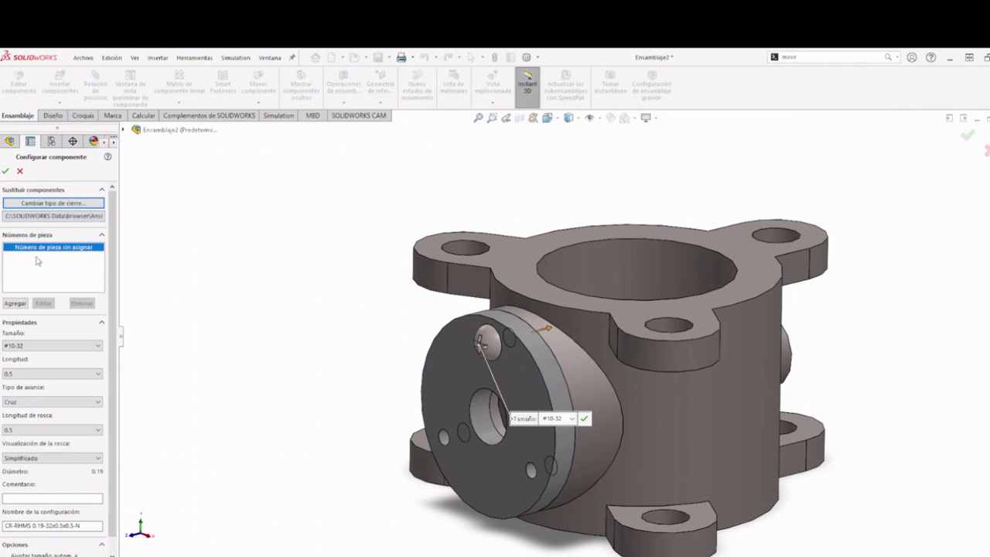
{"action": "left_click", "coordinate": [6, 171]}
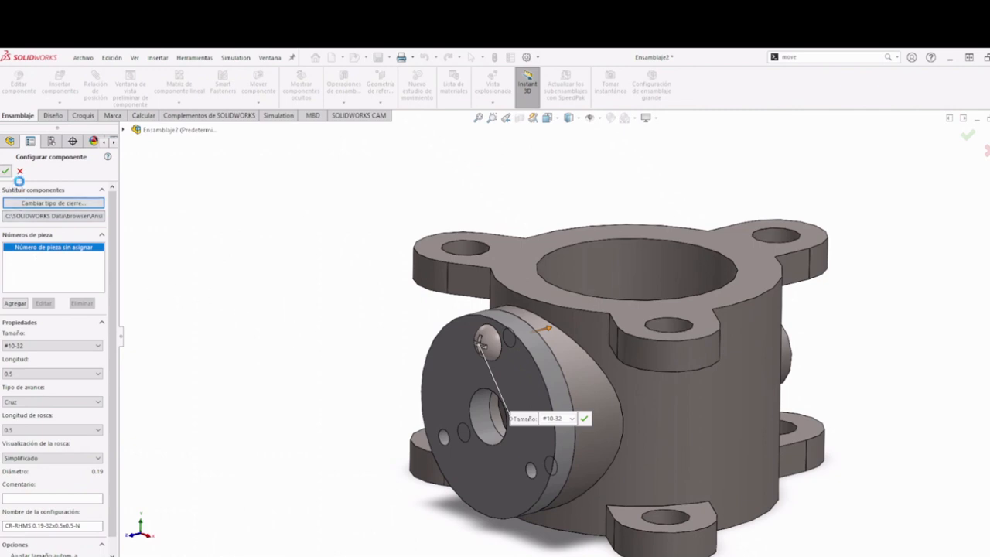
Step: Place copies of the round head screw in the Reten EVM's two lower holes and finish inserting
{"action": "left_click", "coordinate": [440, 437]}
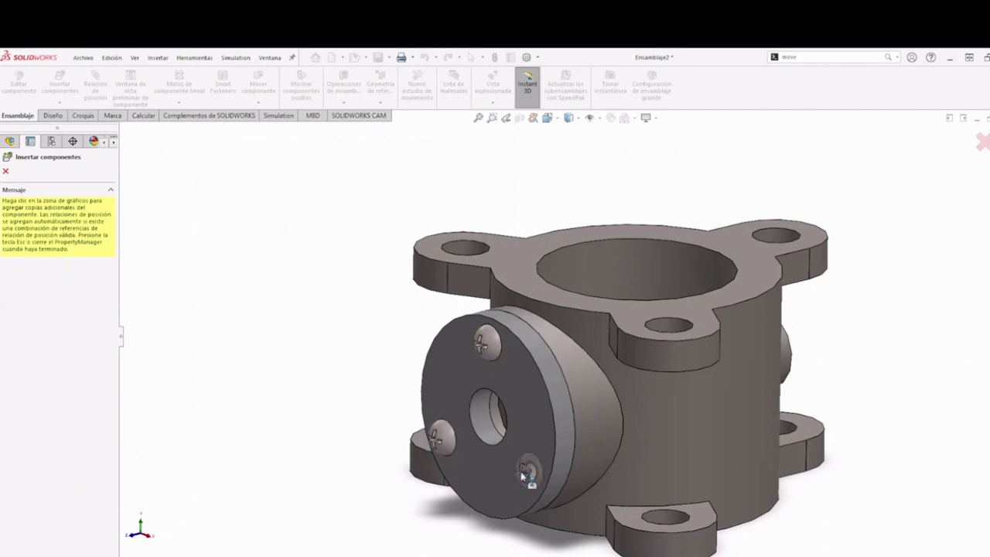
{"action": "left_click", "coordinate": [526, 473]}
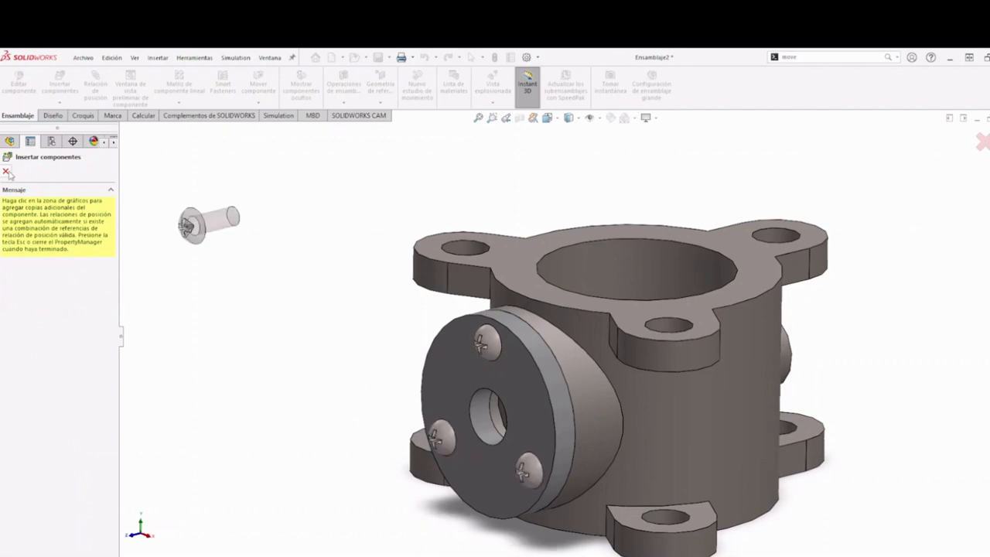
{"action": "key", "text": "Escape"}
Step: Section the assembly along the Vista lateral plane, examine the upper screw's fit in its tapped hole, and turn the section view off
{"action": "left_click", "coordinate": [519, 118]}
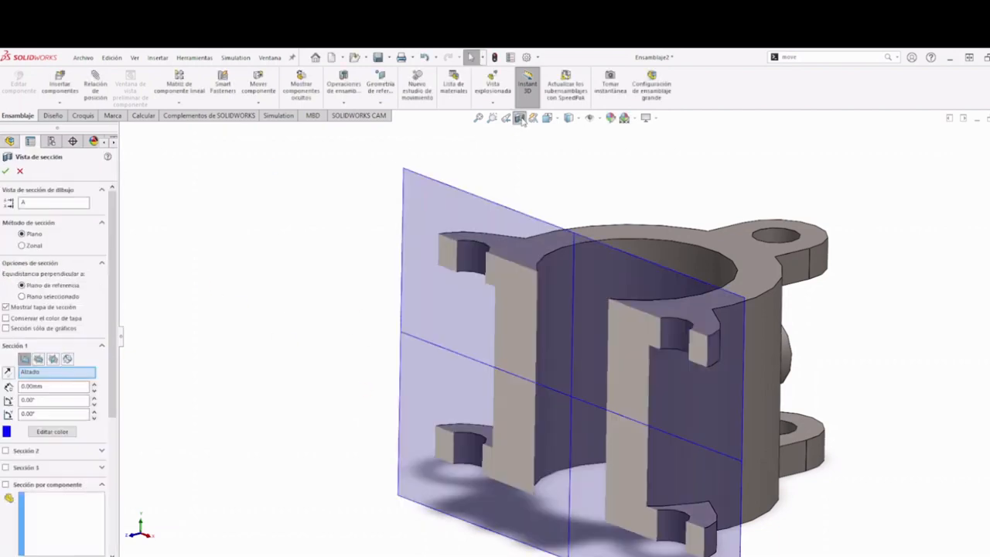
{"action": "left_click", "coordinate": [52, 359]}
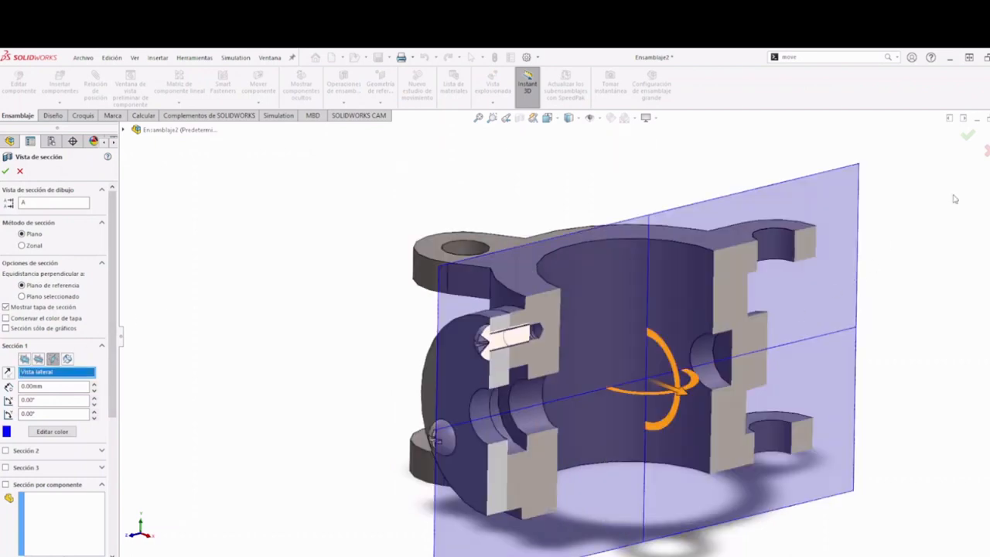
{"action": "left_click", "coordinate": [969, 137]}
{"action": "scroll", "coordinate": [464, 356], "scroll_direction": "down", "scroll_amount": 10}
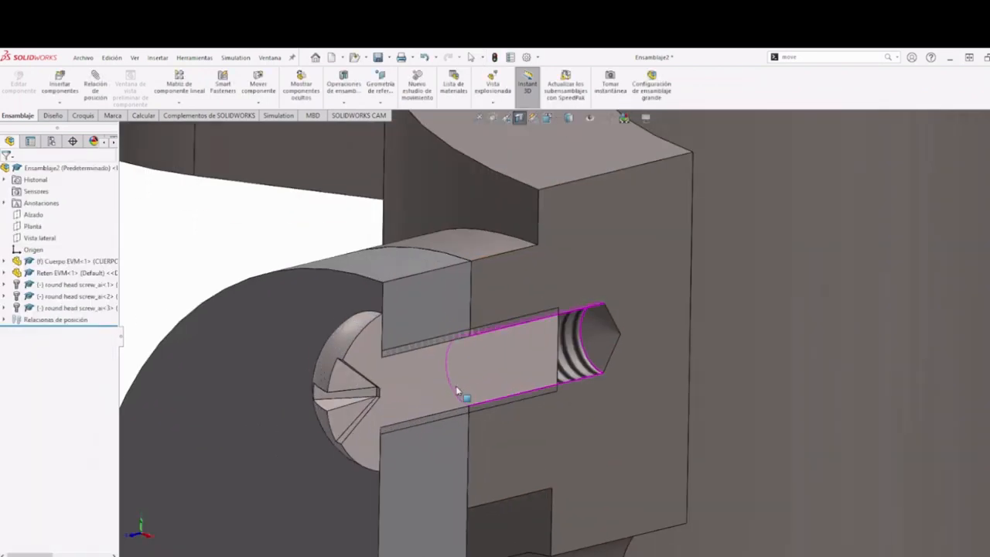
{"action": "middle_click_drag", "start_coordinate": [436, 355], "coordinate": [461, 353]}
{"action": "scroll", "coordinate": [460, 353], "scroll_direction": "up", "scroll_amount": 6}
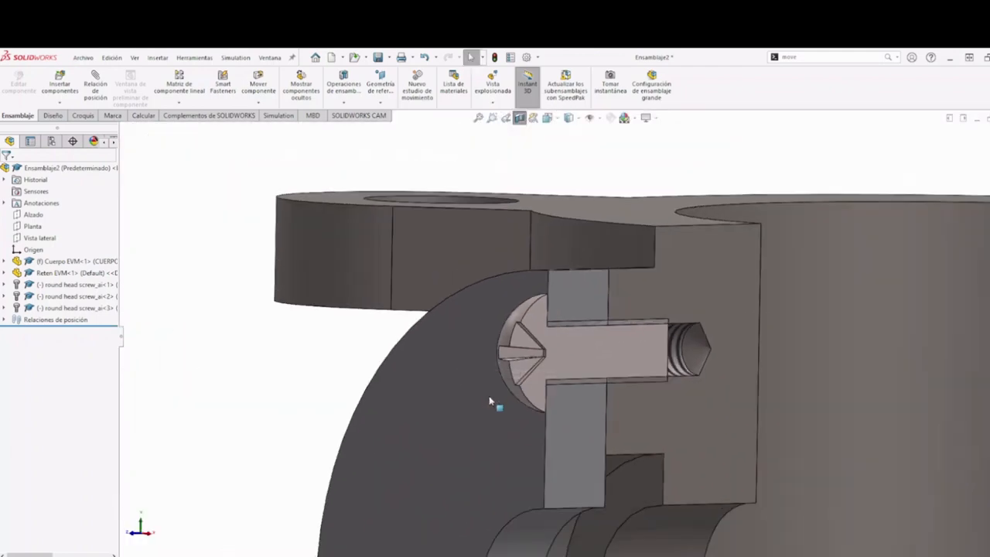
{"action": "scroll", "coordinate": [510, 468], "scroll_direction": "up", "scroll_amount": 5}
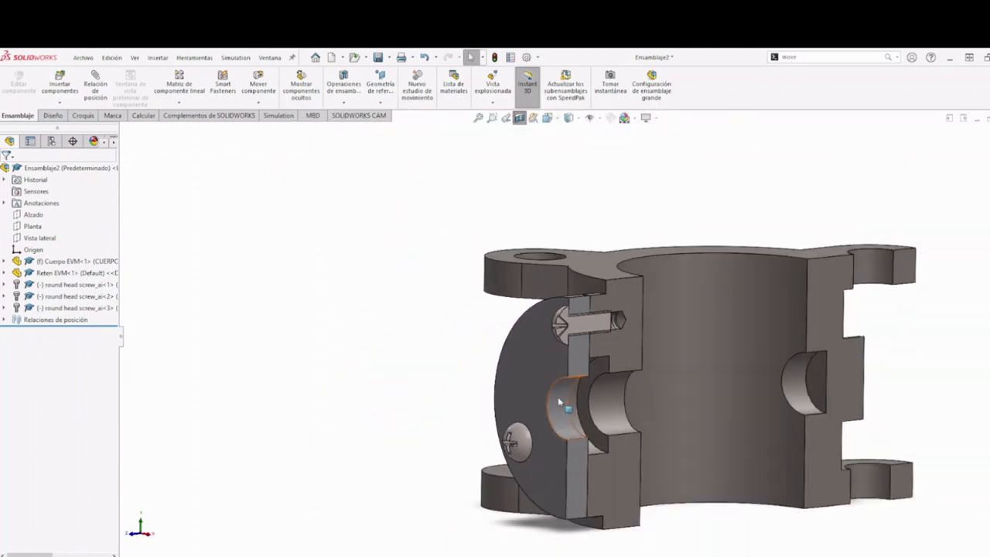
{"action": "scroll", "coordinate": [566, 403], "scroll_direction": "down", "scroll_amount": 5}
{"action": "scroll", "coordinate": [592, 353], "scroll_direction": "down", "scroll_amount": 4}
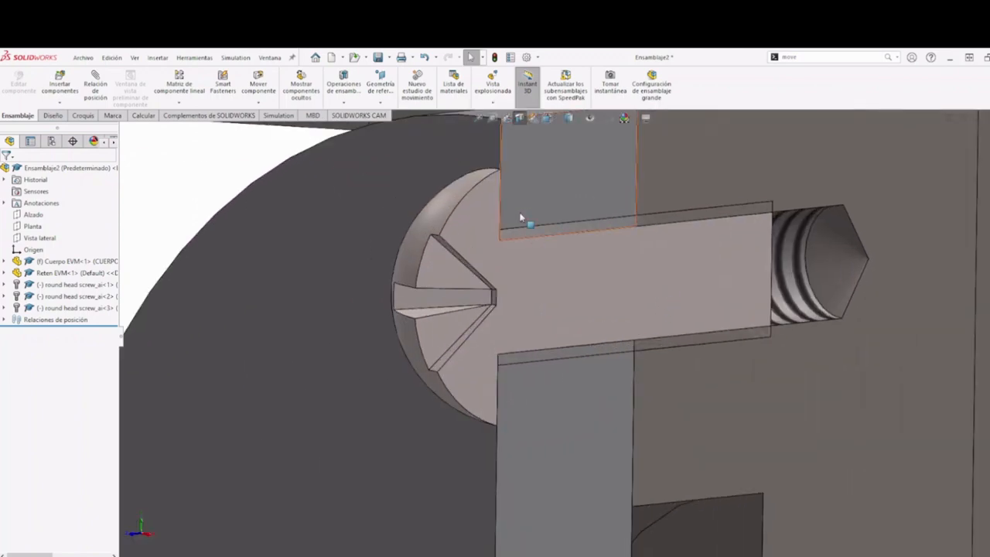
{"action": "scroll", "coordinate": [525, 224], "scroll_direction": "up", "scroll_amount": 3}
{"action": "scroll", "coordinate": [537, 307], "scroll_direction": "up", "scroll_amount": 3}
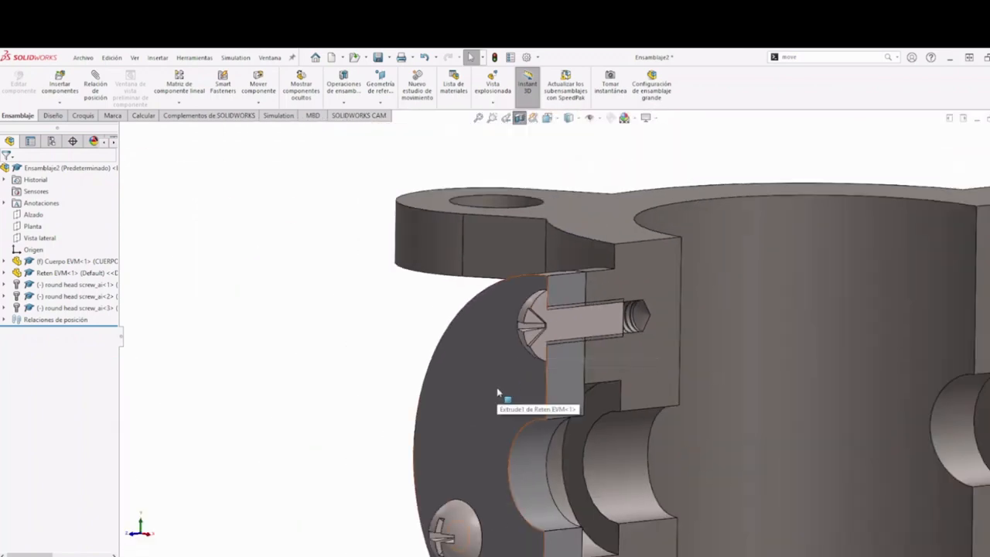
{"action": "scroll", "coordinate": [499, 396], "scroll_direction": "up", "scroll_amount": 2}
{"action": "left_click", "coordinate": [520, 118]}
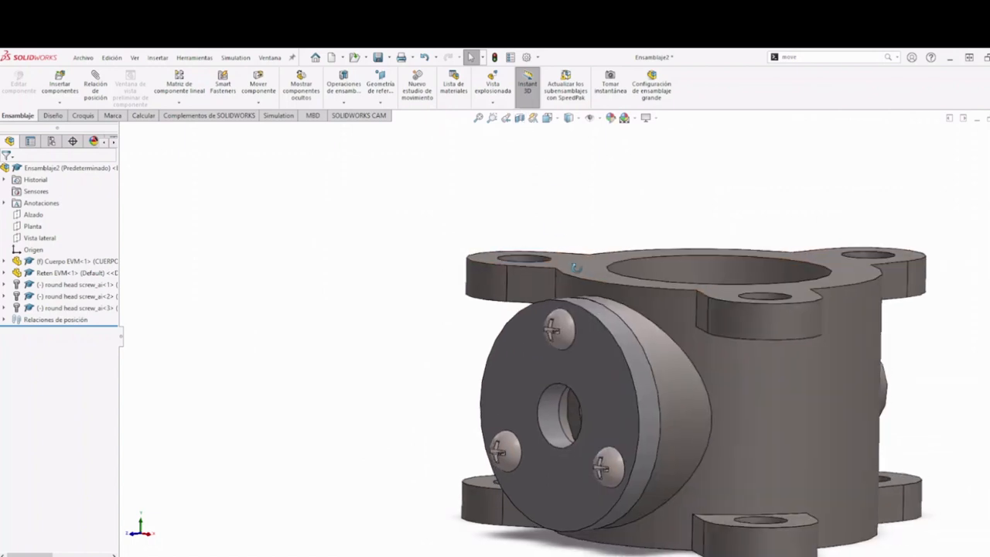
Step: Show the assembly in isometric view and start saving it, choosing to rebuild the document first
{"action": "key", "text": "s"}
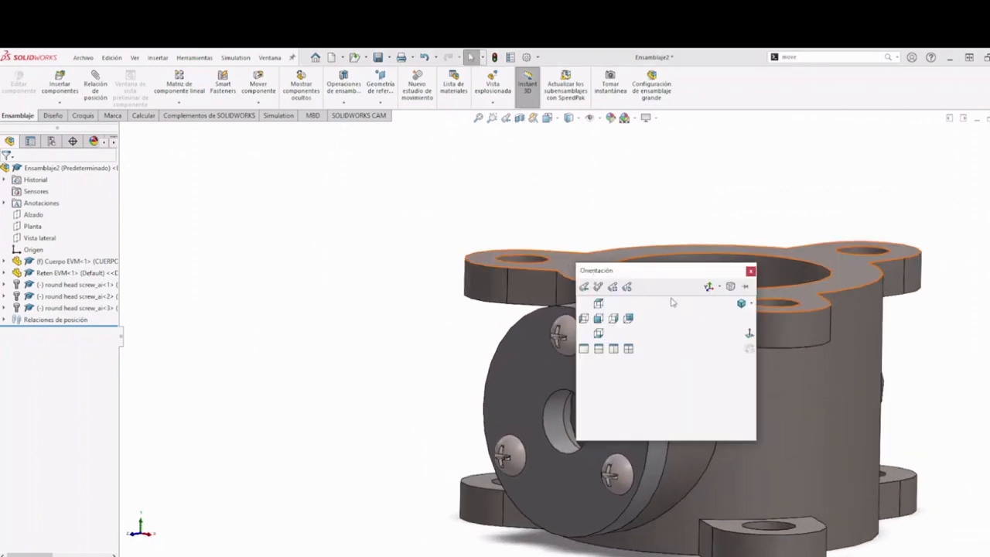
{"action": "left_click", "coordinate": [741, 306]}
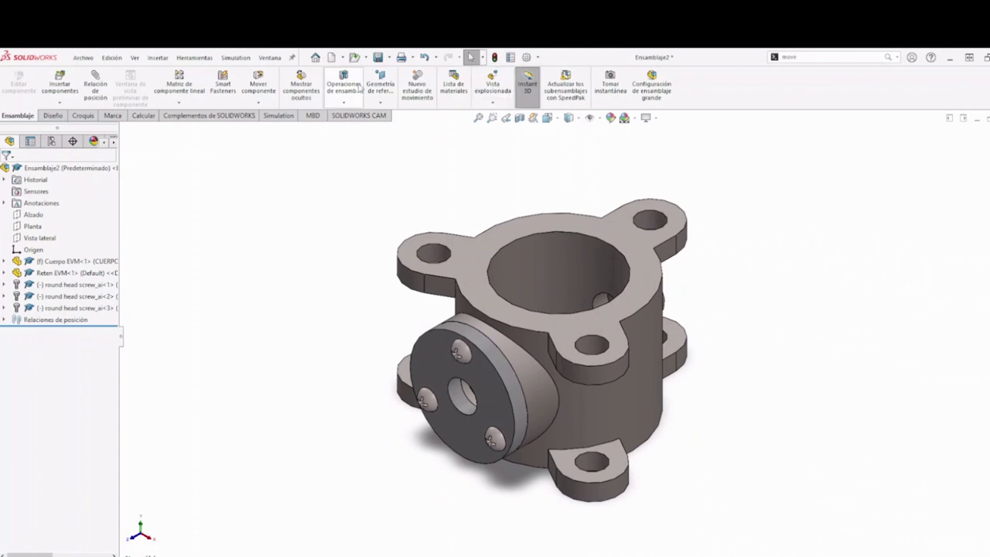
{"action": "left_click", "coordinate": [389, 58]}
{"action": "left_click", "coordinate": [399, 71]}
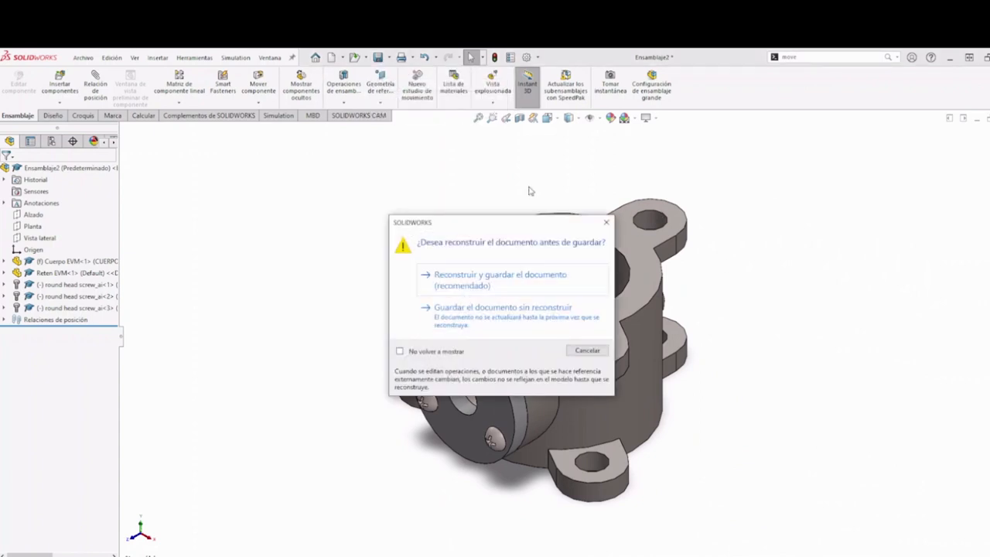
{"action": "left_click", "coordinate": [480, 275]}
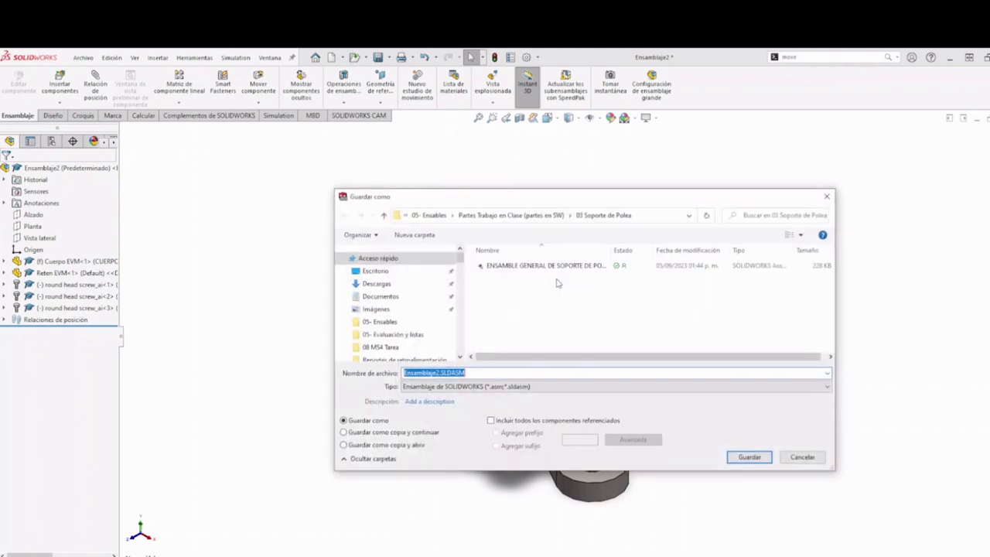
Step: Name the assembly file Ensamble cuerpo and save it in the 03 Soporte de Polea folder
{"action": "left_click", "coordinate": [434, 372]}
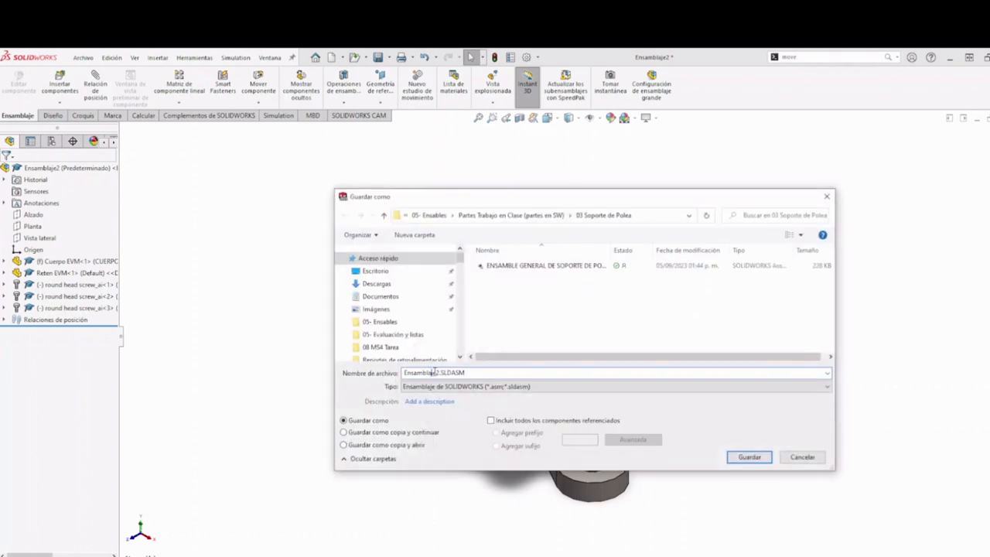
{"action": "key", "text": "BackSpace"}
{"action": "key", "text": "BackSpace"}
{"action": "key", "text": "BackSpace"}
{"action": "key", "text": "BackSpace"}
{"action": "key", "text": "BackSpace"}
{"action": "key", "text": "BackSpace"}
{"action": "key", "text": "BackSpace"}
{"action": "type", "text": "n"}
{"action": "key", "text": "BackSpace"}
{"action": "type", "text": "nbe"}
{"action": "key", "text": "BackSpace"}
{"action": "type", "text": "l"}
{"action": "key", "text": "BackSpace"}
{"action": "key", "text": "BackSpace"}
{"action": "left_click", "coordinate": [748, 456]}
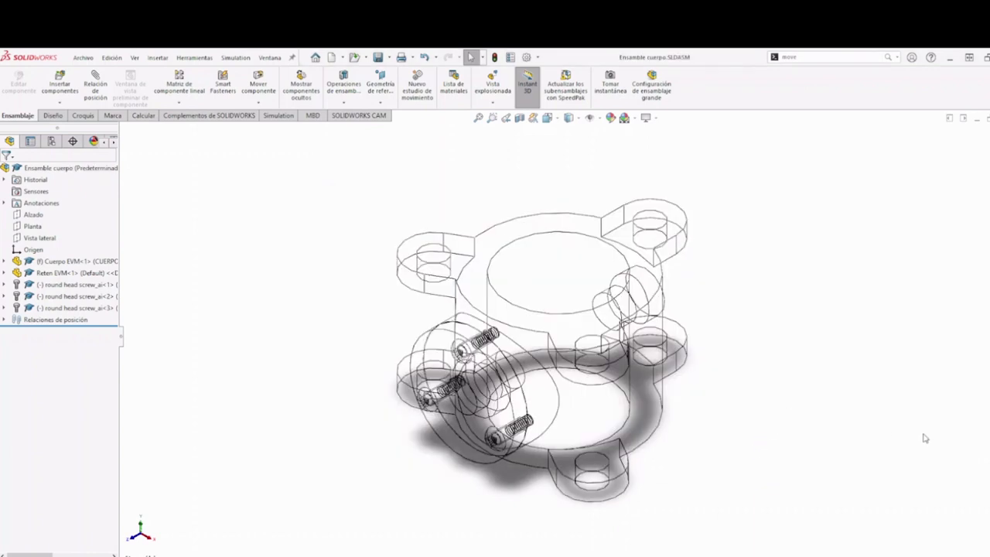
Step: Review the assembly's concentric mates and lock rotation on Concéntrica3, which holds the first round head screw in the Reten EVM
{"action": "scroll", "coordinate": [660, 391], "scroll_direction": "up", "scroll_amount": 2}
{"action": "scroll", "coordinate": [525, 352], "scroll_direction": "down", "scroll_amount": 3}
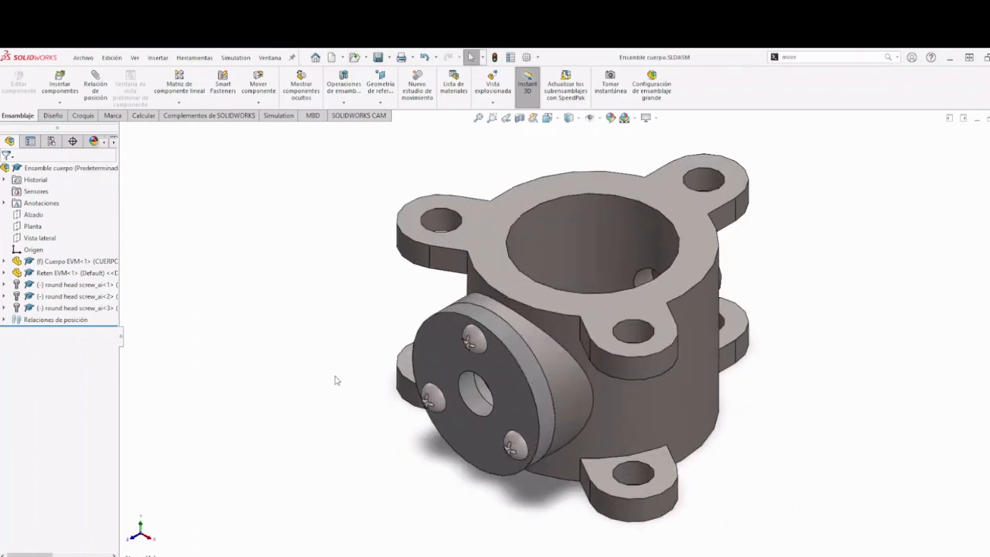
{"action": "middle_click_drag", "start_coordinate": [499, 371], "coordinate": [499, 400]}
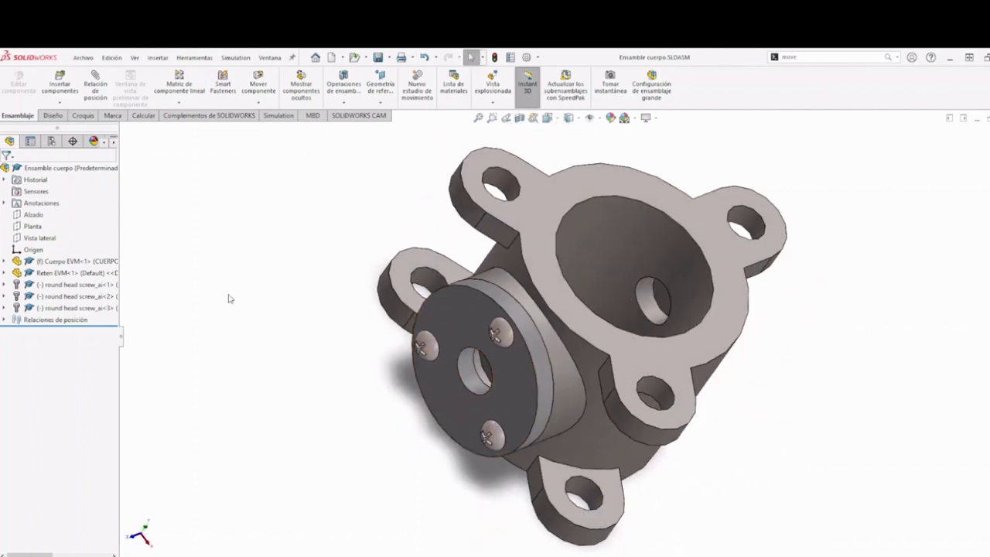
{"action": "left_click", "coordinate": [4, 319]}
{"action": "left_click", "coordinate": [48, 331]}
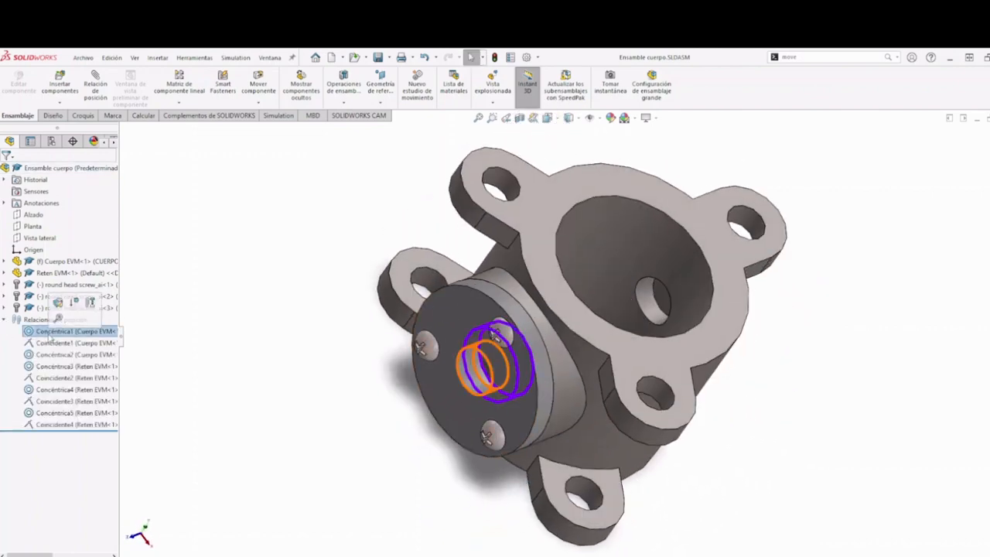
{"action": "left_click", "coordinate": [47, 355]}
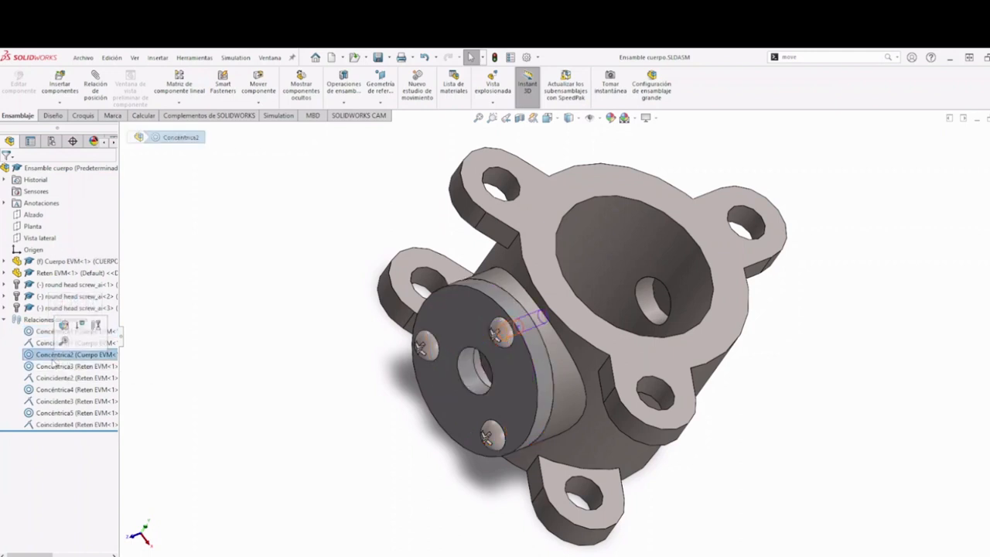
{"action": "left_click", "coordinate": [58, 365]}
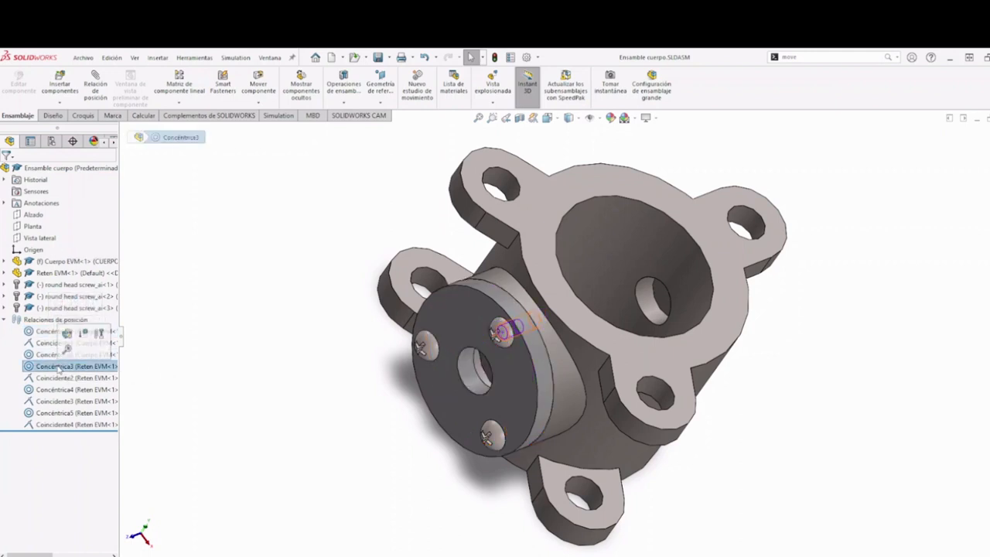
{"action": "right_click", "coordinate": [49, 365]}
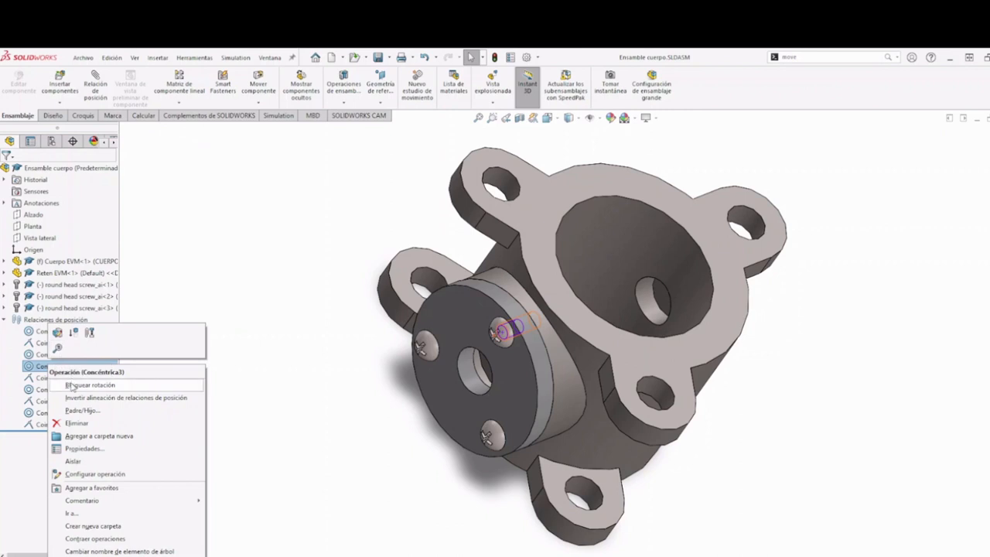
{"action": "left_click", "coordinate": [72, 386]}
{"action": "left_click", "coordinate": [72, 388]}
Step: Lock rotation on the Concéntrica4 and Concéntrica5 mates that hold the other two round head screws
{"action": "right_click", "coordinate": [55, 390]}
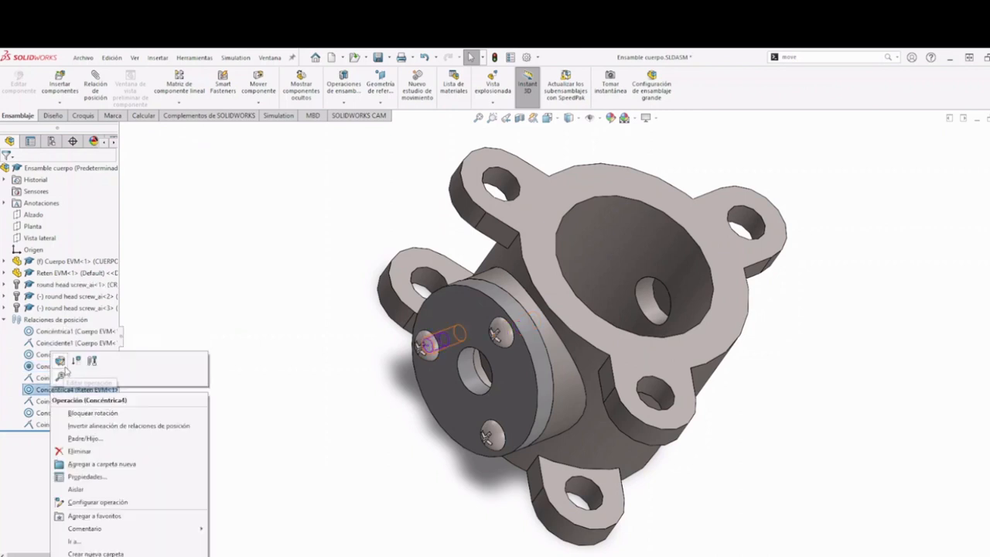
{"action": "left_click", "coordinate": [69, 416]}
{"action": "left_click", "coordinate": [54, 412]}
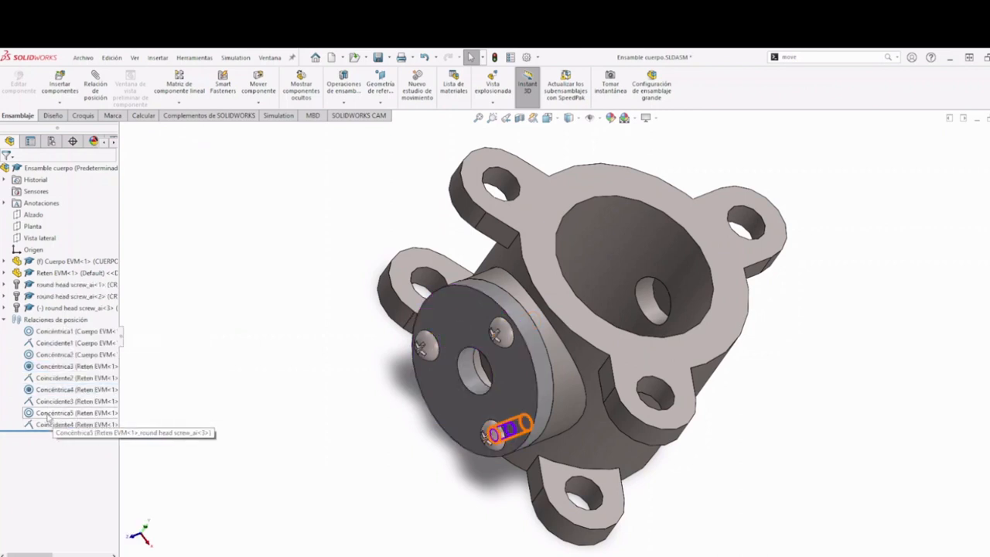
{"action": "right_click", "coordinate": [54, 414]}
{"action": "left_click", "coordinate": [89, 418]}
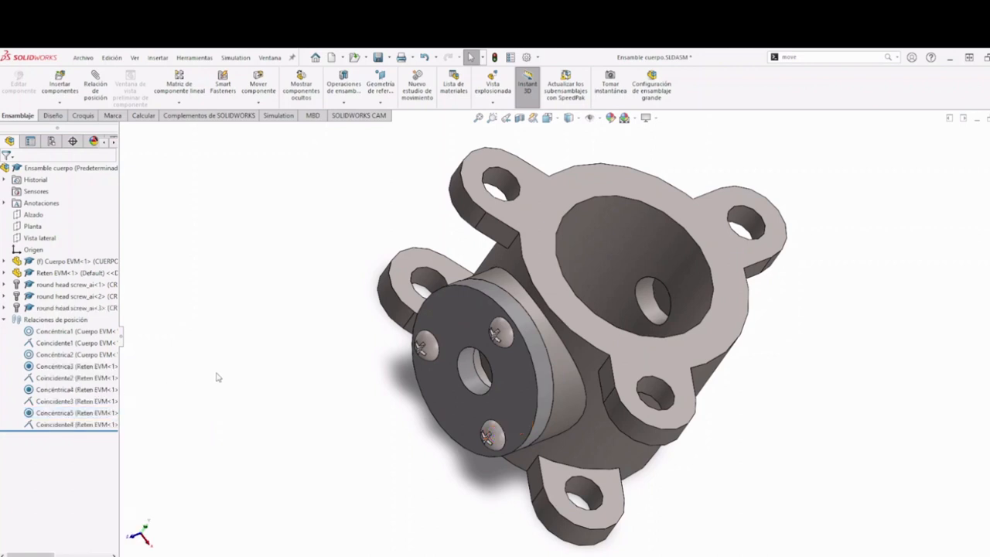
Step: Return to the isometric view, save the Ensamble cuerpo assembly, and minimize its document window
{"action": "key", "text": "space"}
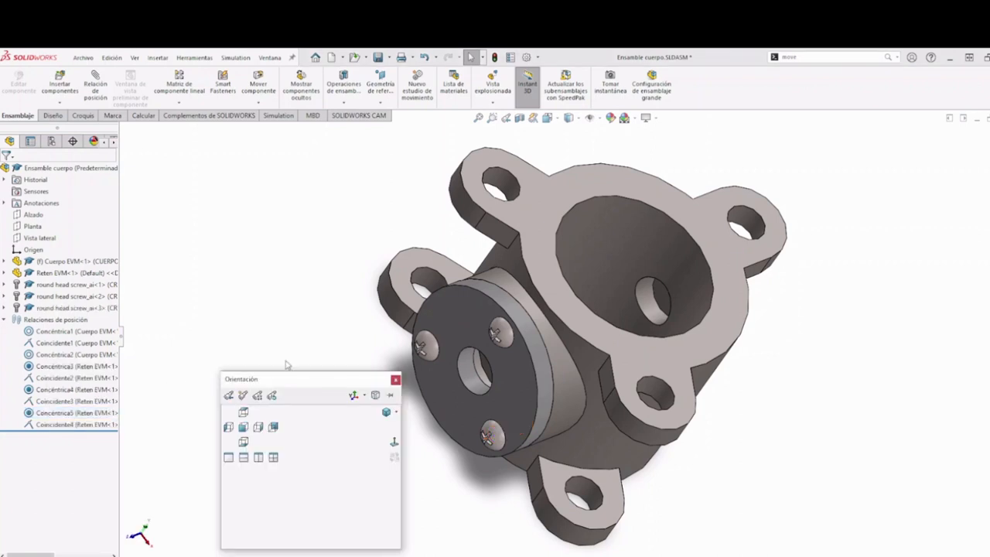
{"action": "left_click", "coordinate": [394, 380]}
{"action": "key", "text": "space"}
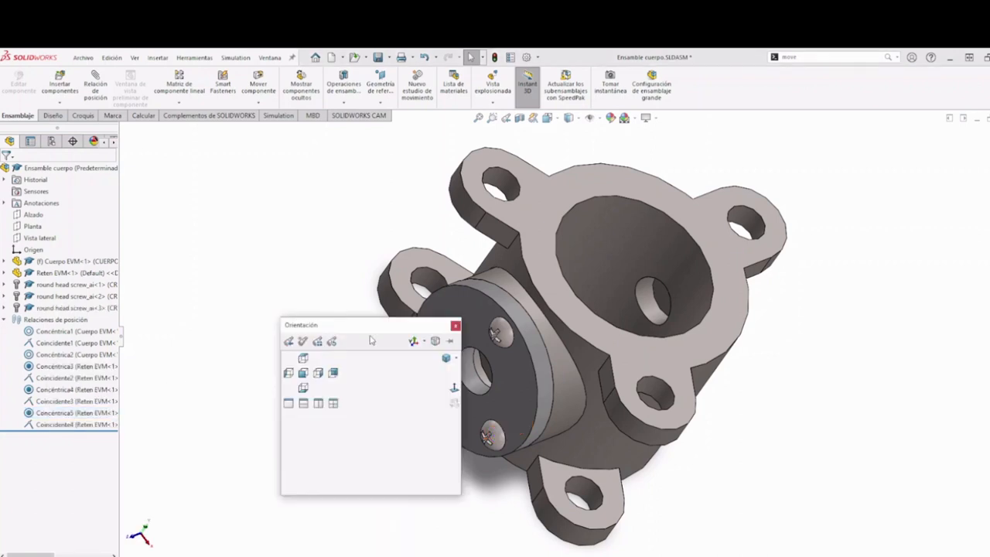
{"action": "left_click", "coordinate": [441, 354]}
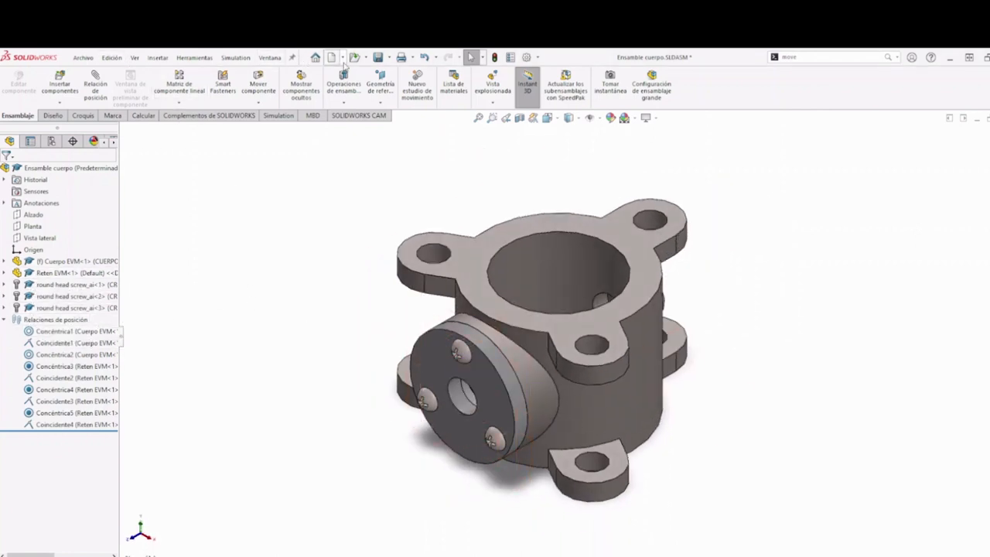
{"action": "left_click", "coordinate": [379, 58]}
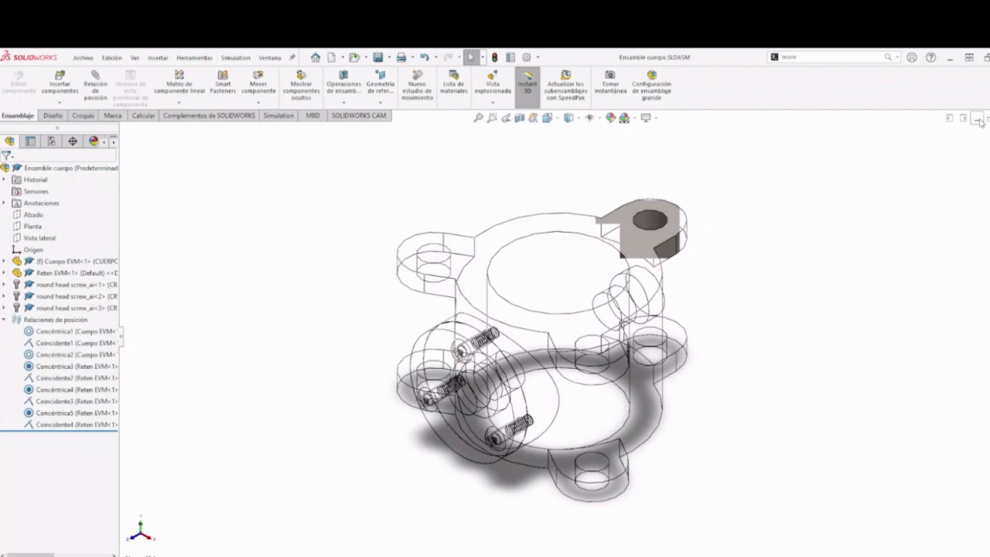
{"action": "left_click", "coordinate": [976, 120]}
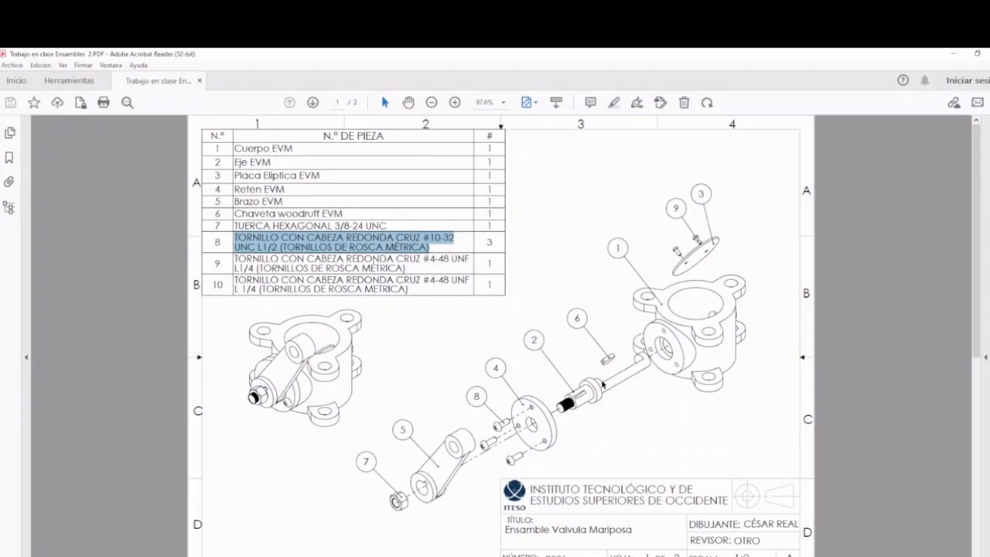
Step: Check the remaining parts in the PDF drawing's exploded view, return to SOLIDWORKS, and create a new assembly document
{"action": "left_click", "coordinate": [569, 276]}
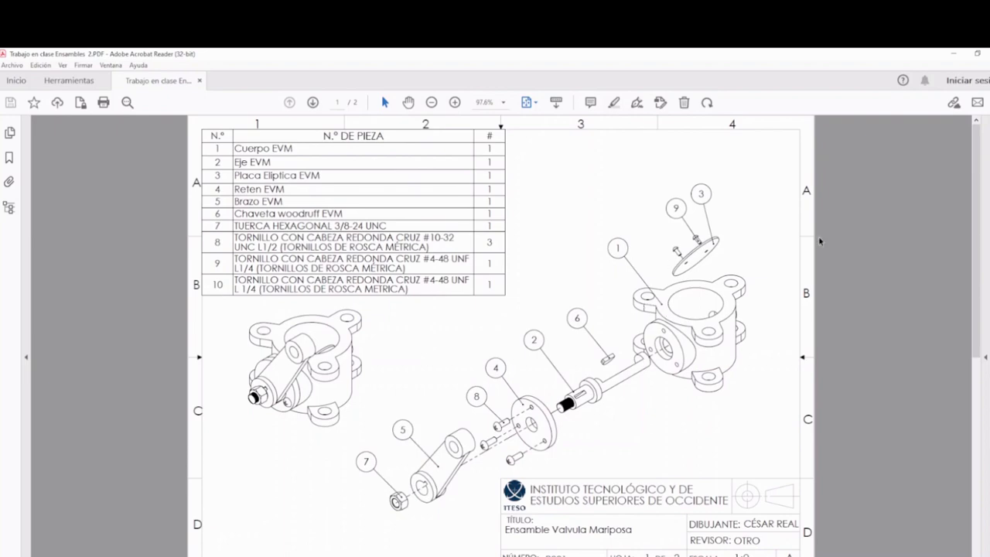
{"action": "left_click", "coordinate": [954, 54]}
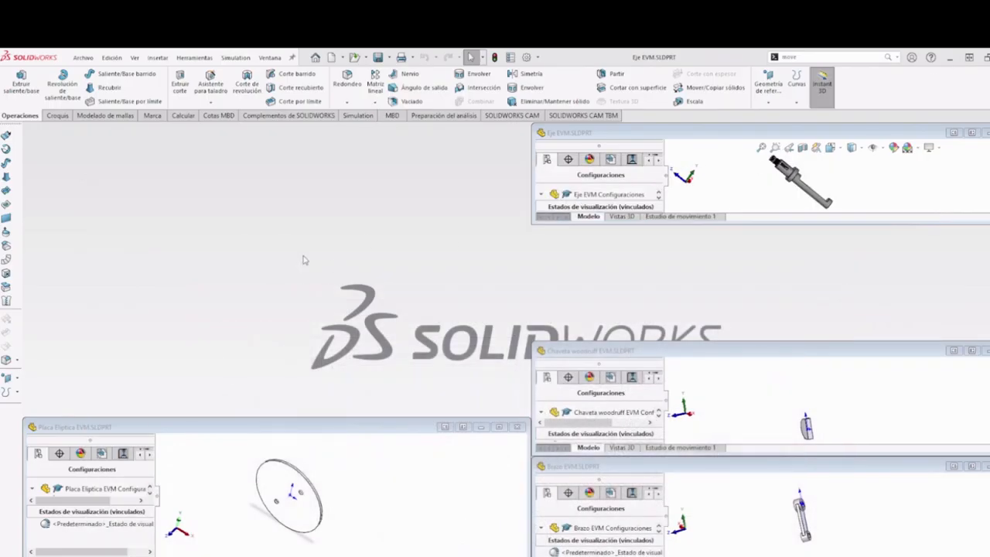
{"action": "left_click", "coordinate": [331, 57]}
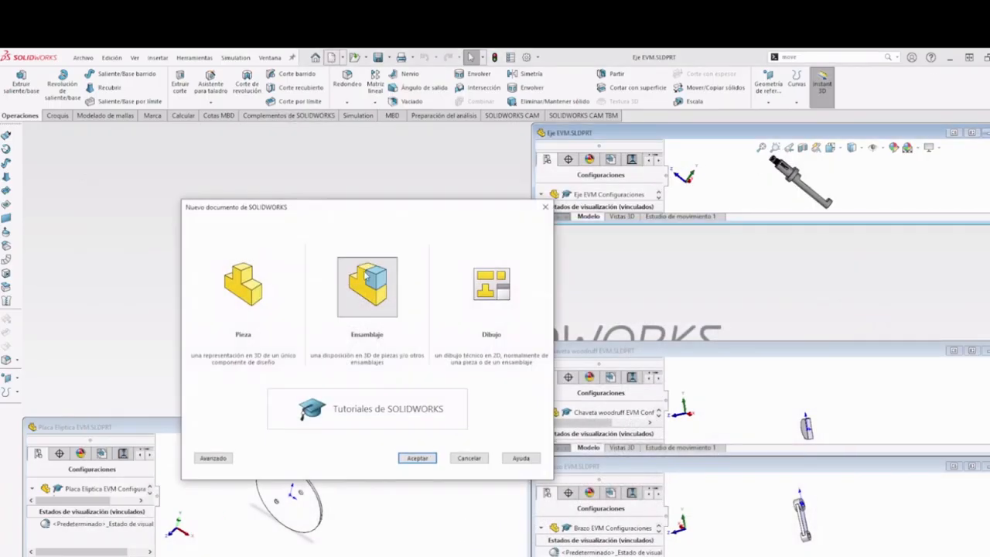
{"action": "left_click", "coordinate": [366, 275]}
{"action": "left_click", "coordinate": [408, 459]}
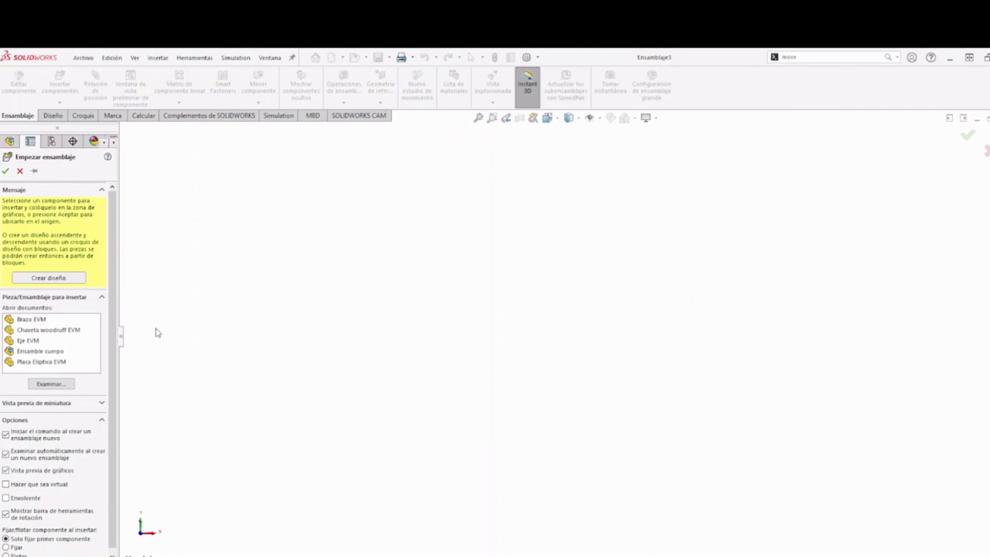
Step: Insert the Eje EVM at the origin as the fixed first component and show it in isometric view
{"action": "left_click", "coordinate": [23, 341]}
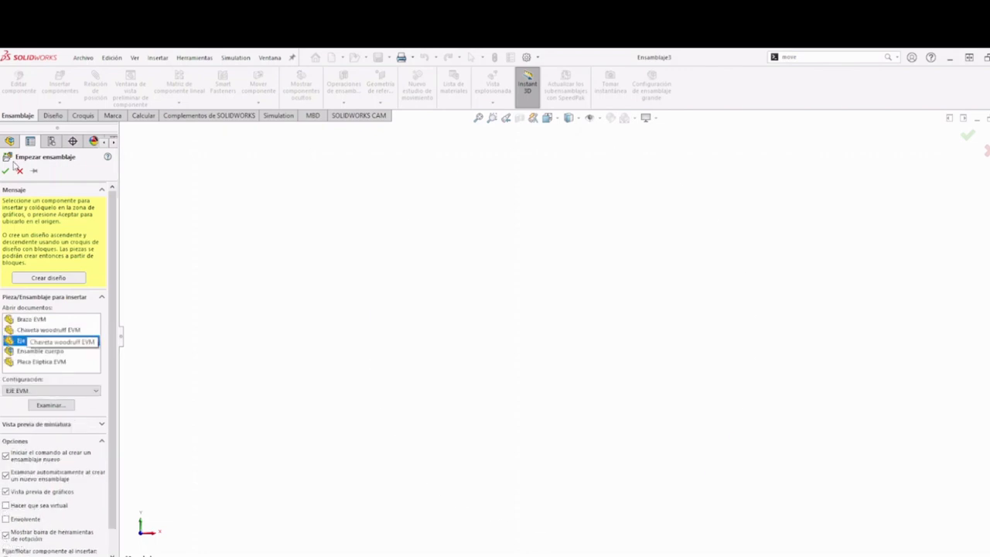
{"action": "left_click", "coordinate": [6, 171]}
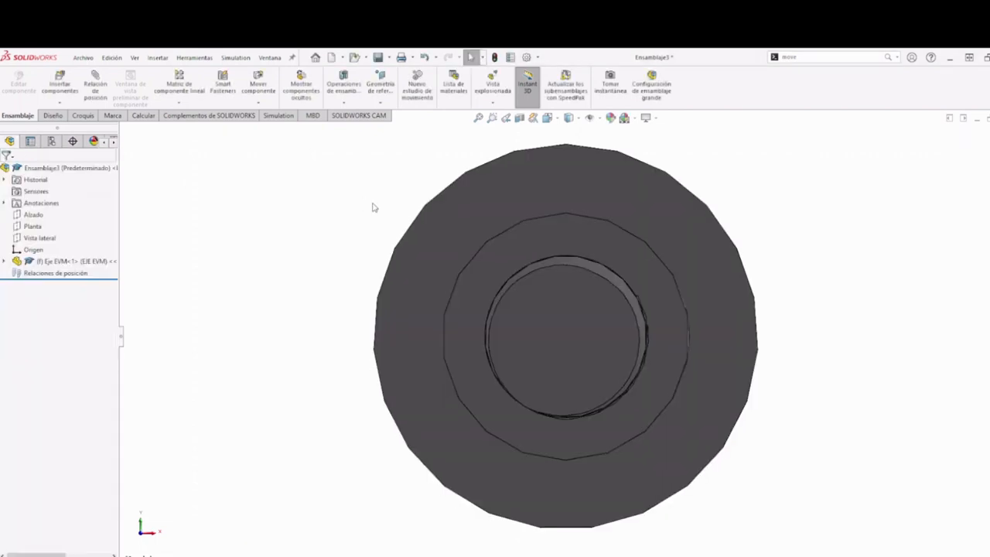
{"action": "key", "text": "space"}
{"action": "left_click", "coordinate": [513, 189]}
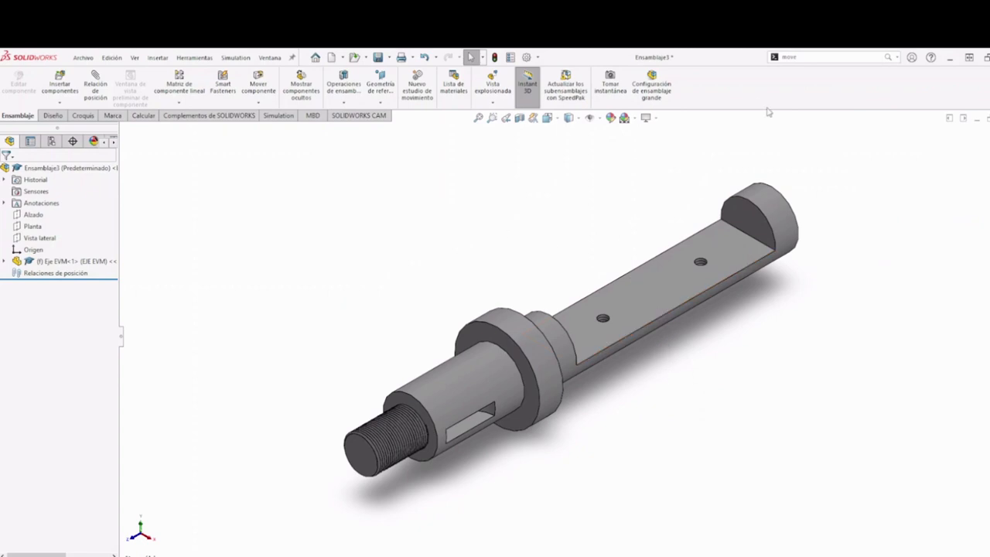
Step: Tile the open document windows horizontally and close the Eje EVM part
{"action": "left_click", "coordinate": [269, 57]}
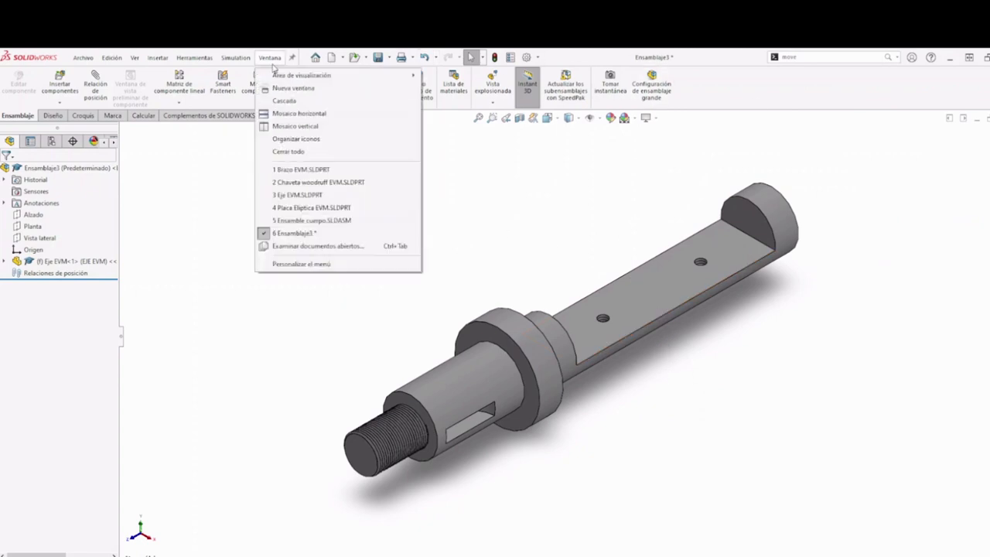
{"action": "left_click", "coordinate": [305, 114]}
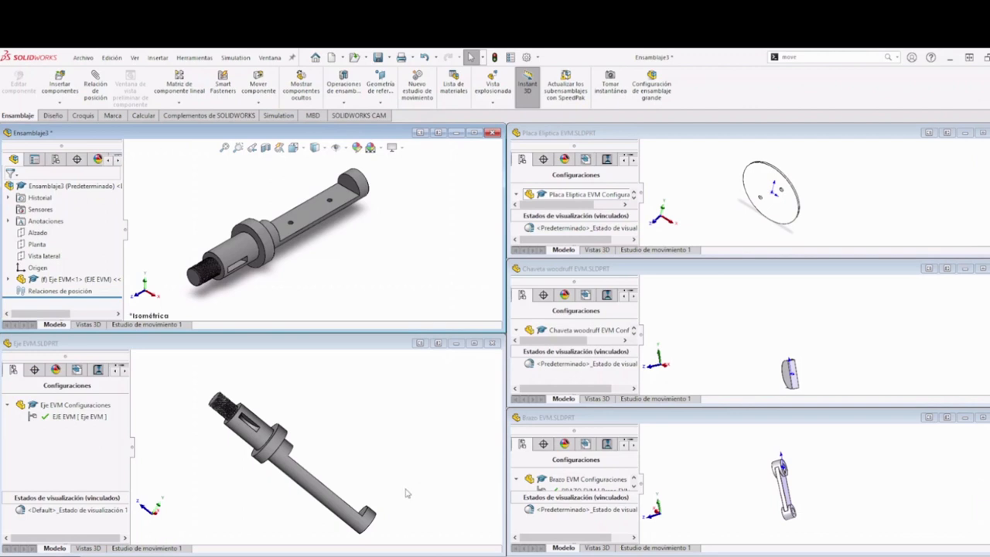
{"action": "left_click", "coordinate": [491, 343]}
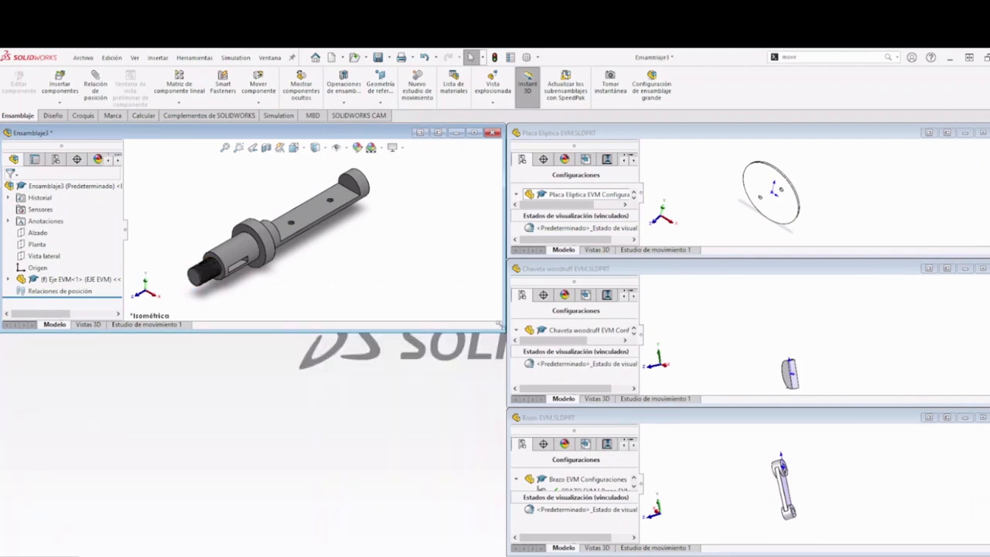
Step: Add the Placa Eliptica EVM, Chaveta woodruff EVM and Brazo EVM from their part windows beside the shaft in the new assembly
{"action": "left_click_drag", "start_coordinate": [590, 196], "coordinate": [438, 211]}
{"action": "left_click_drag", "start_coordinate": [592, 332], "coordinate": [369, 267]}
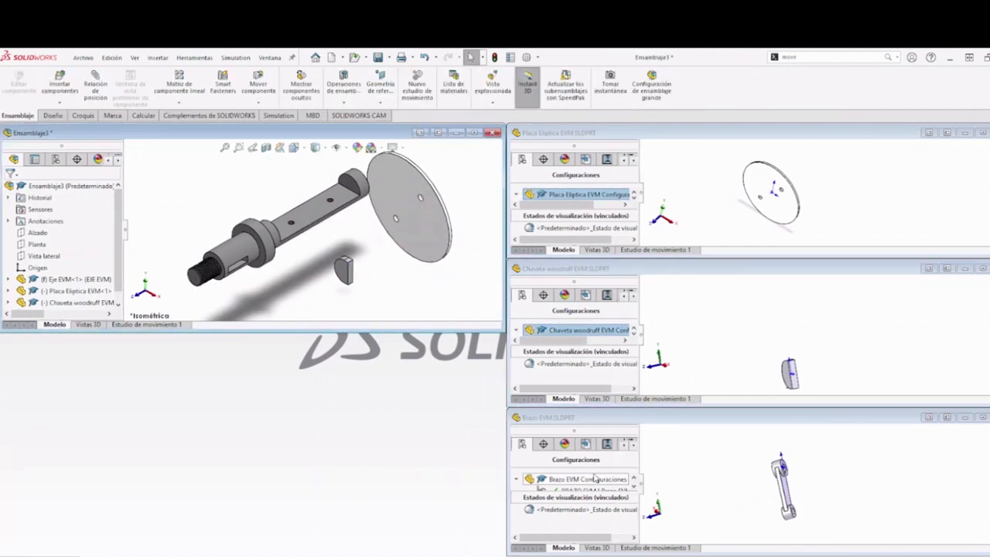
{"action": "left_click_drag", "start_coordinate": [579, 481], "coordinate": [476, 222]}
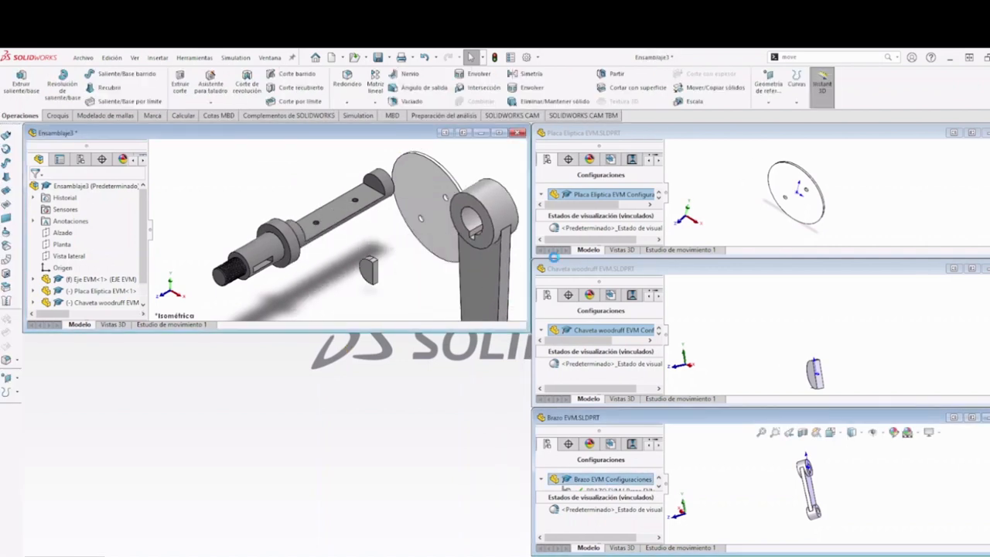
Step: Close the Placa Eliptica EVM, Chaveta woodruff EVM and Brazo EVM part documents
{"action": "left_click", "coordinate": [989, 133]}
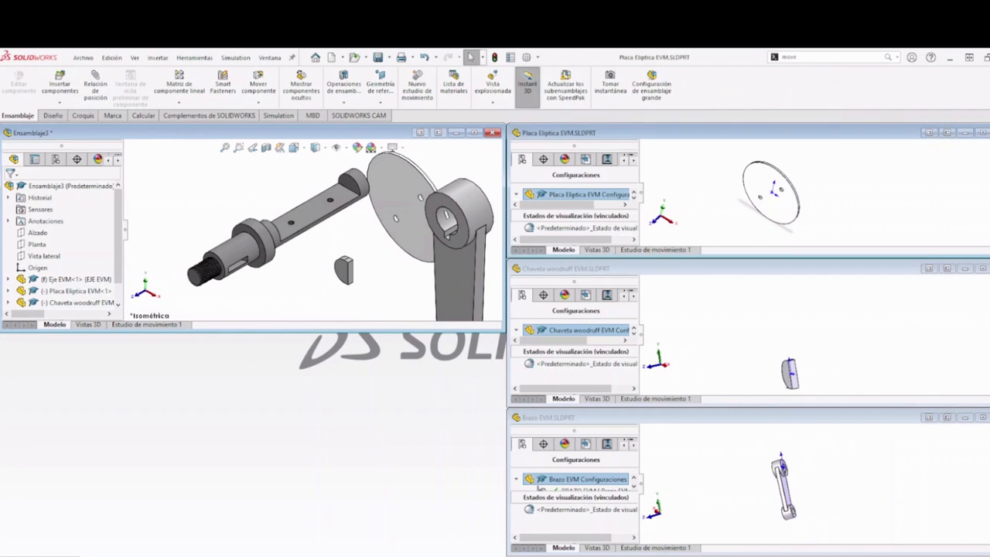
{"action": "left_click", "coordinate": [988, 268]}
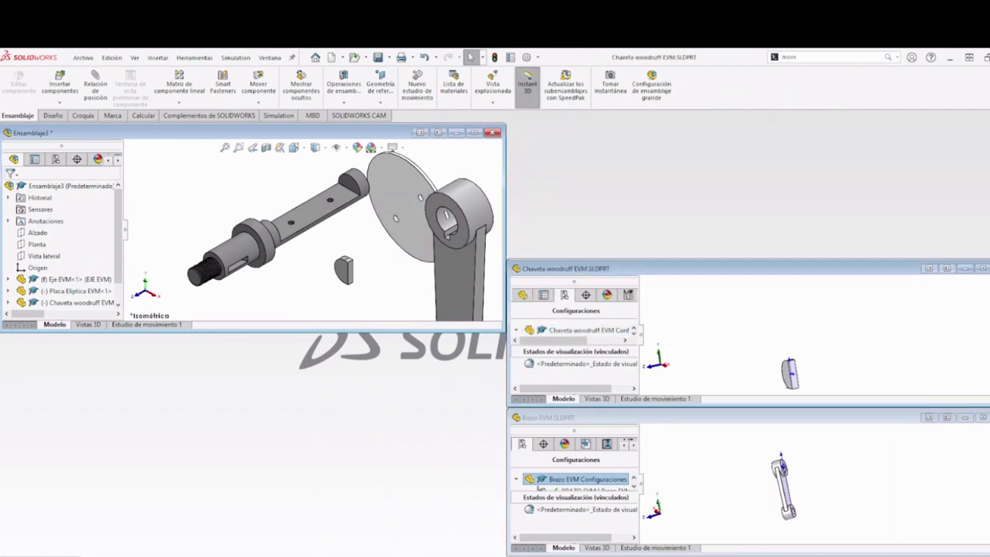
{"action": "left_click", "coordinate": [988, 417]}
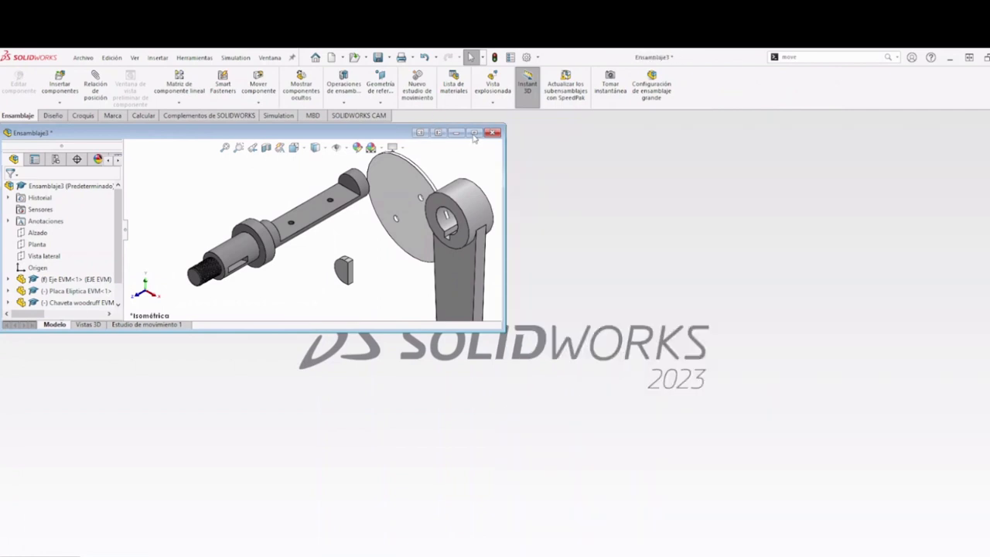
Step: Maximize the assembly window and inspect the Woodruff key beside the shaft's keyway
{"action": "left_click", "coordinate": [476, 133]}
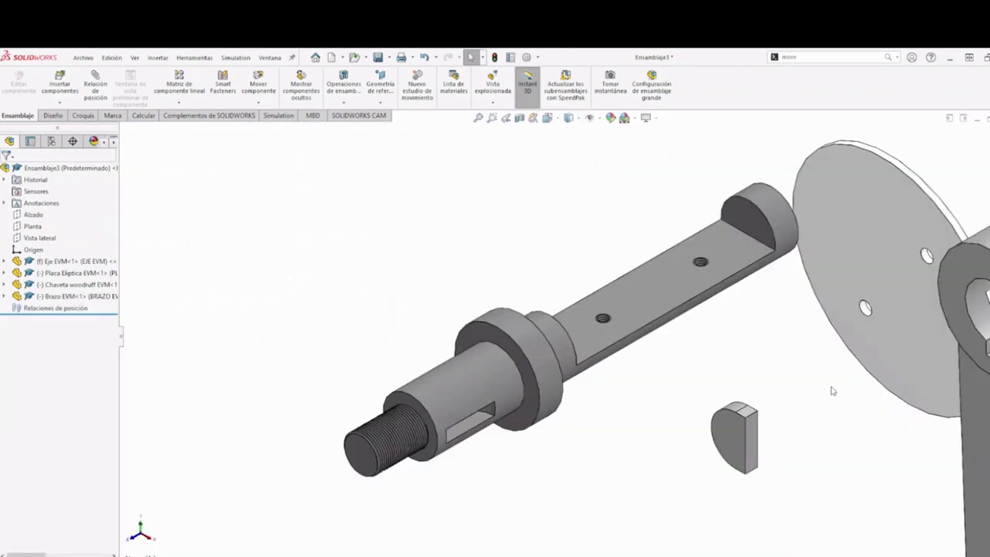
{"action": "scroll", "coordinate": [833, 390], "scroll_direction": "up", "scroll_amount": 2}
{"action": "left_click", "coordinate": [533, 288]}
{"action": "left_click", "coordinate": [338, 269]}
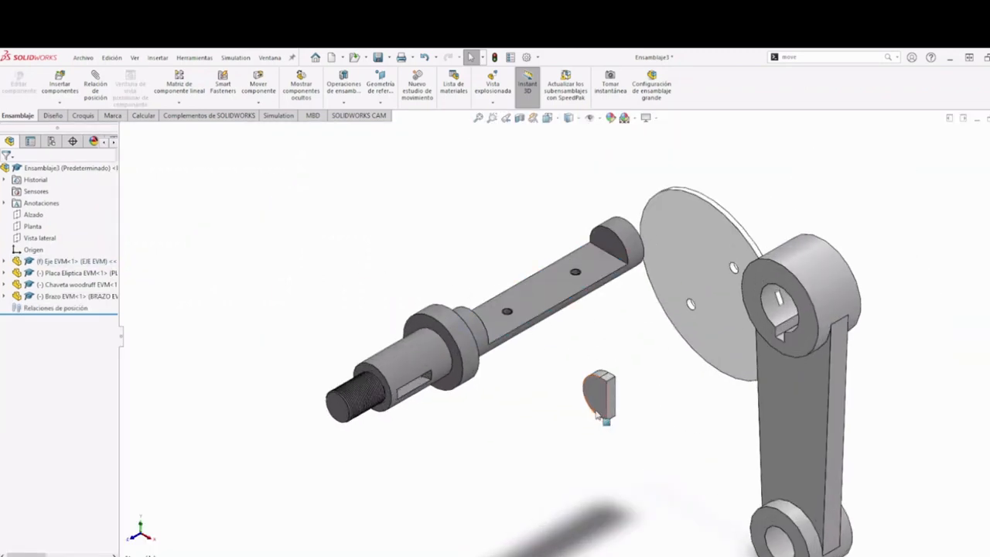
{"action": "scroll", "coordinate": [597, 415], "scroll_direction": "down", "scroll_amount": 3}
{"action": "scroll", "coordinate": [578, 337], "scroll_direction": "up", "scroll_amount": 2}
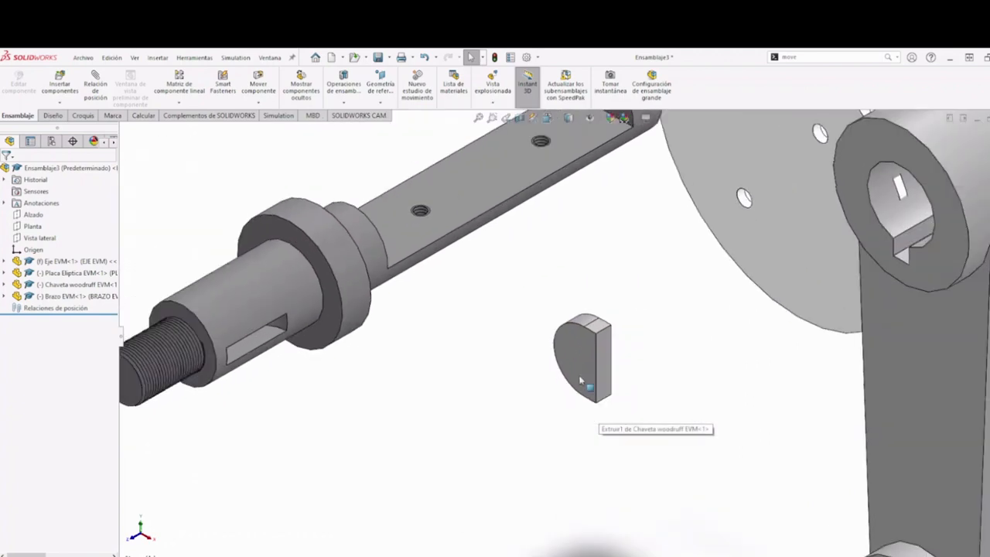
{"action": "middle_click_drag", "start_coordinate": [279, 307], "coordinate": [303, 297]}
{"action": "scroll", "coordinate": [405, 353], "scroll_direction": "up", "scroll_amount": 1}
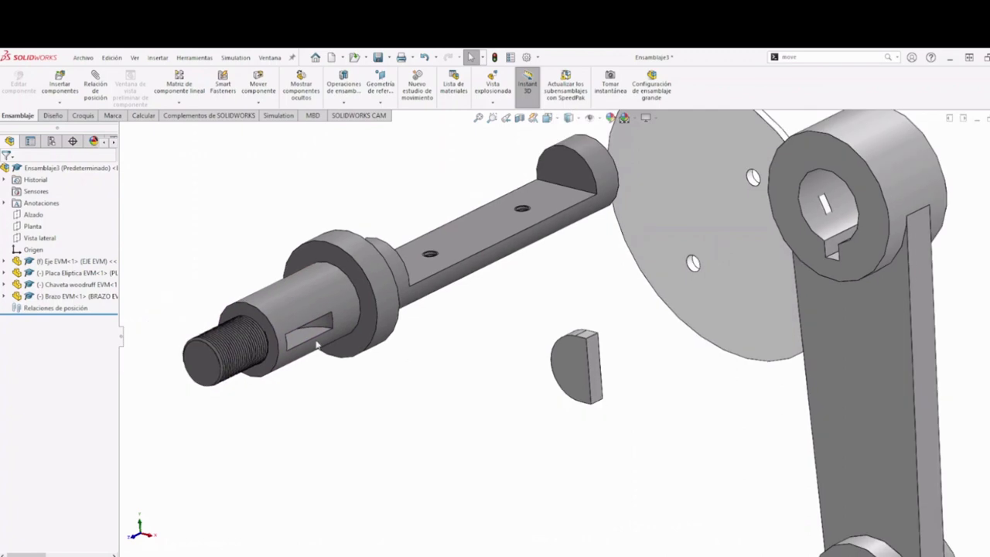
Step: Measure the width of the shaft's keyway between its two parallel side faces
{"action": "left_click", "coordinate": [141, 116]}
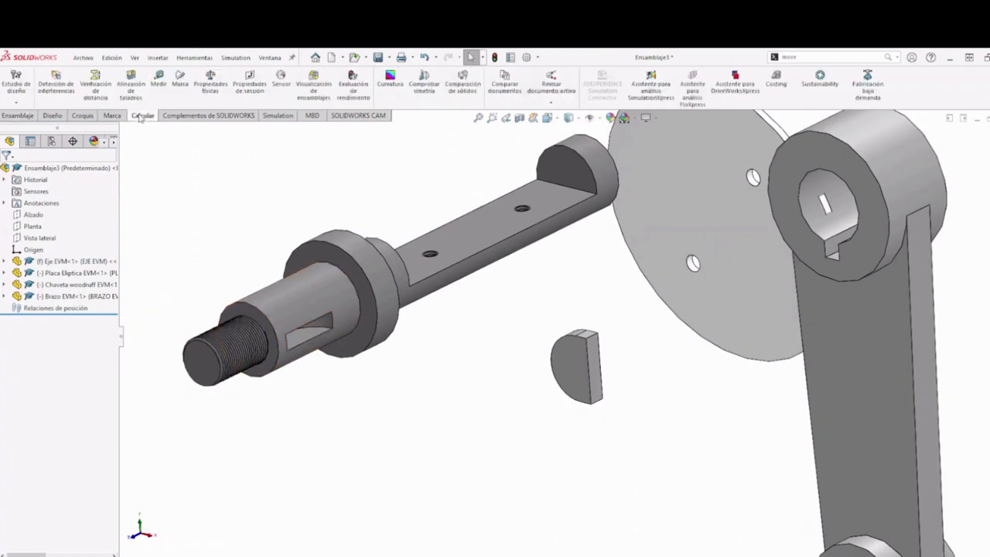
{"action": "left_click", "coordinate": [158, 80]}
{"action": "scroll", "coordinate": [328, 328], "scroll_direction": "down", "scroll_amount": 3}
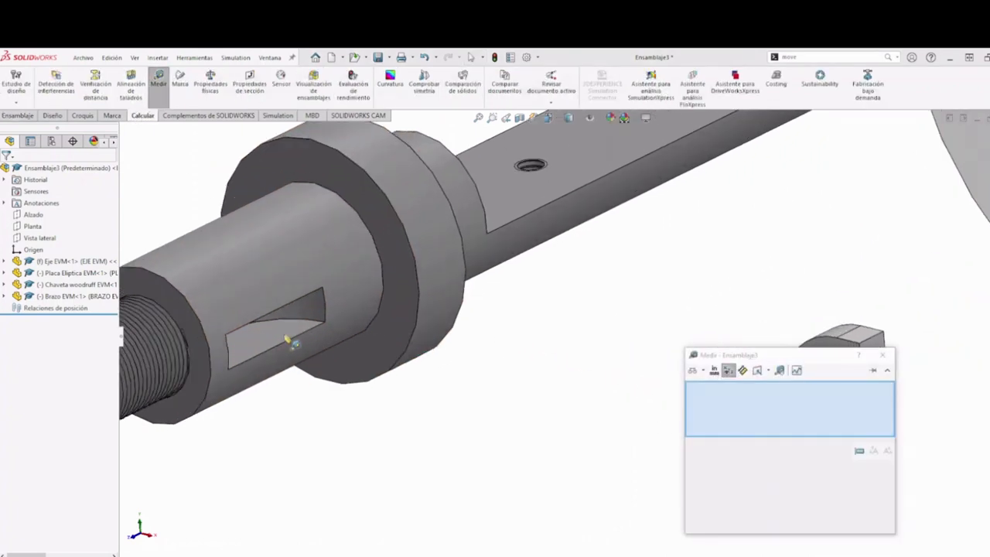
{"action": "left_click", "coordinate": [286, 338]}
{"action": "middle_click_drag", "start_coordinate": [284, 337], "coordinate": [275, 203]}
{"action": "left_click", "coordinate": [272, 301]}
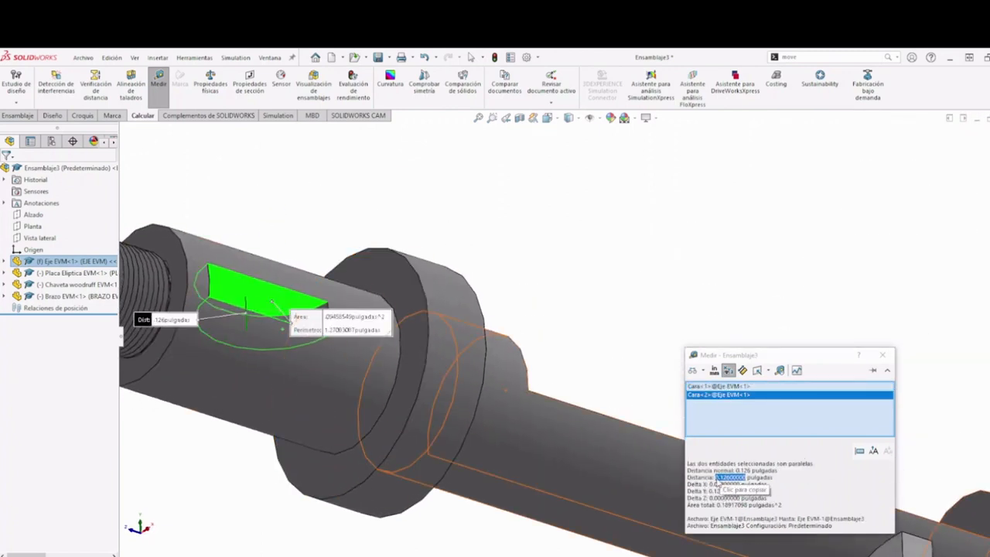
{"action": "left_click", "coordinate": [887, 355]}
{"action": "scroll", "coordinate": [719, 441], "scroll_direction": "up", "scroll_amount": 2}
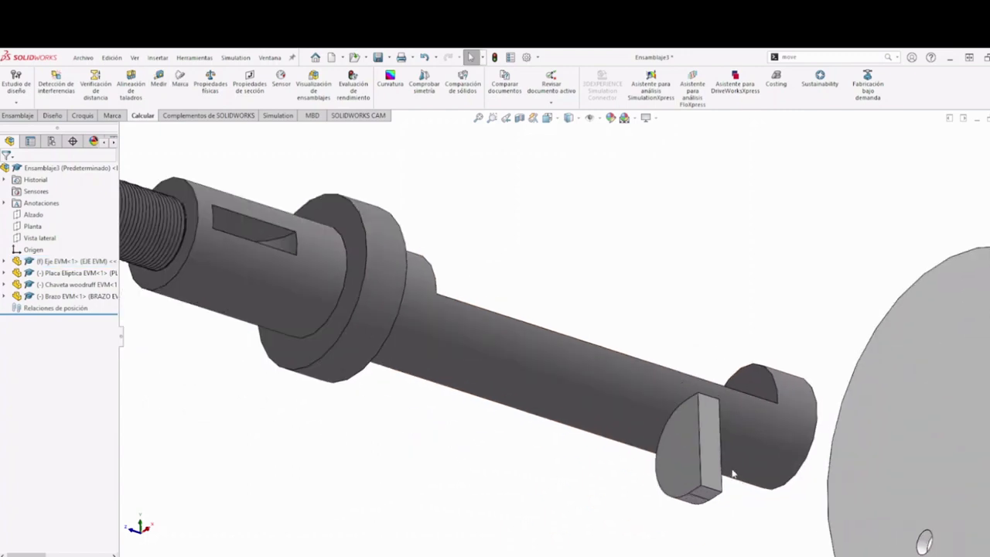
Step: Measure the thickness of the Woodruff key between its two flat faces
{"action": "left_click", "coordinate": [157, 79]}
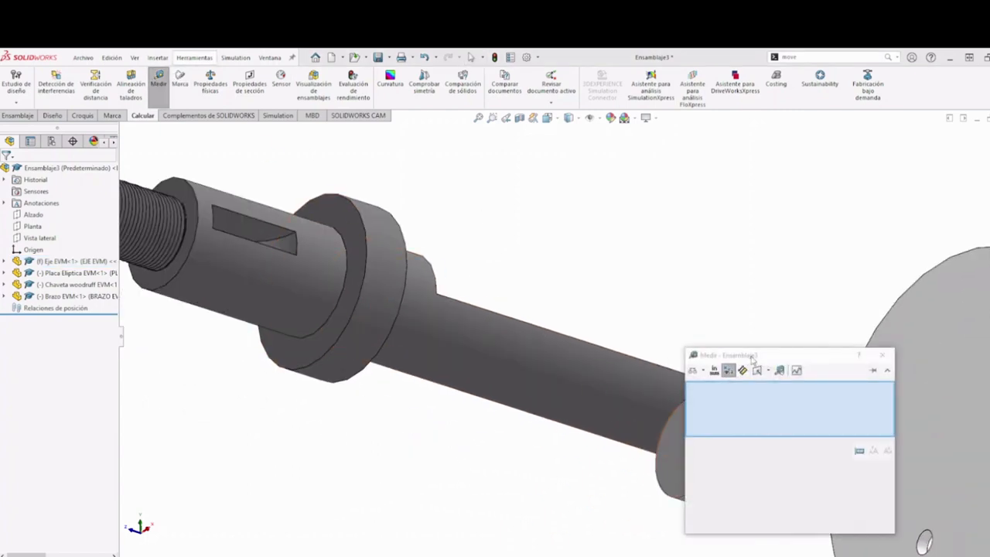
{"action": "left_click_drag", "start_coordinate": [782, 357], "coordinate": [482, 354]}
{"action": "left_click", "coordinate": [674, 440]}
{"action": "scroll", "coordinate": [675, 440], "scroll_direction": "down", "scroll_amount": 2}
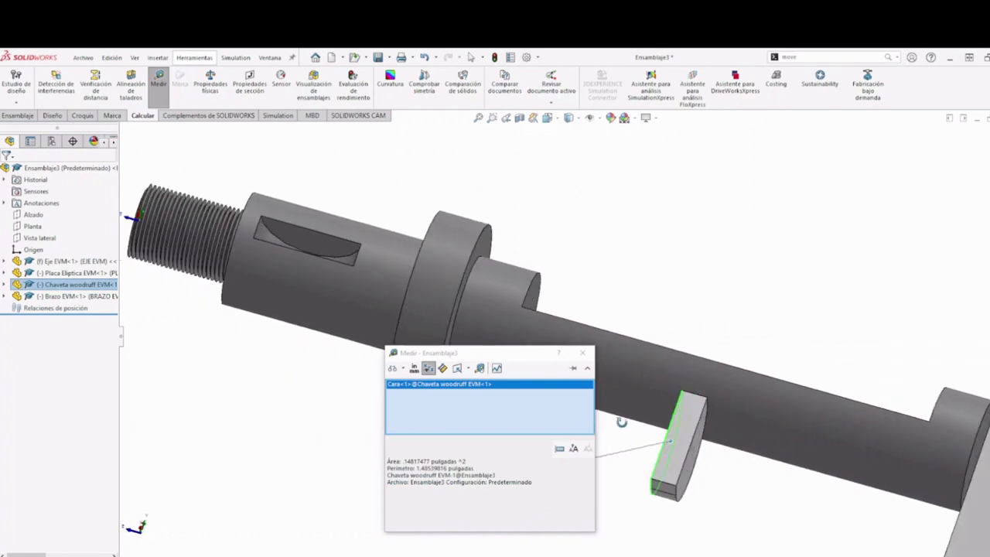
{"action": "scroll", "coordinate": [679, 460], "scroll_direction": "up", "scroll_amount": 1}
{"action": "left_click", "coordinate": [681, 463]}
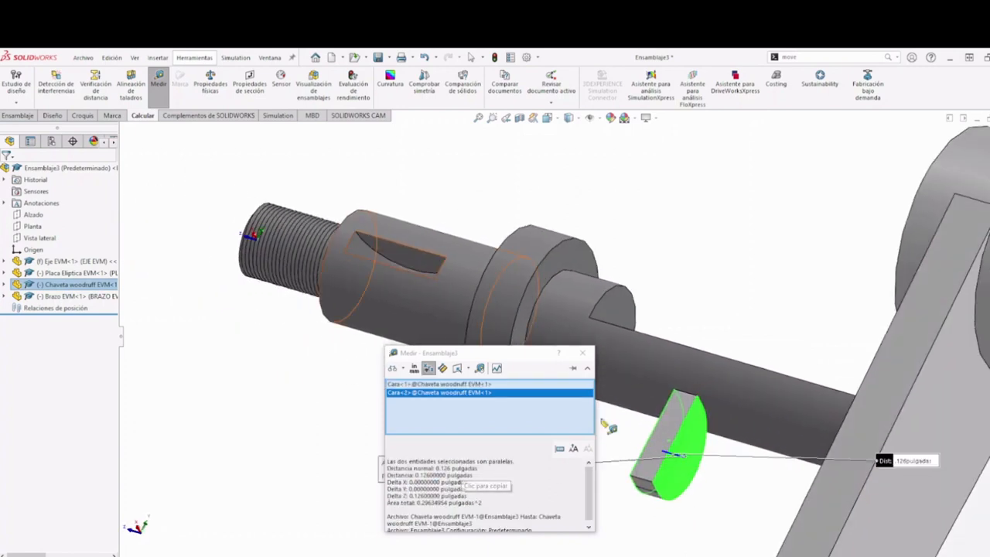
{"action": "left_click", "coordinate": [585, 358]}
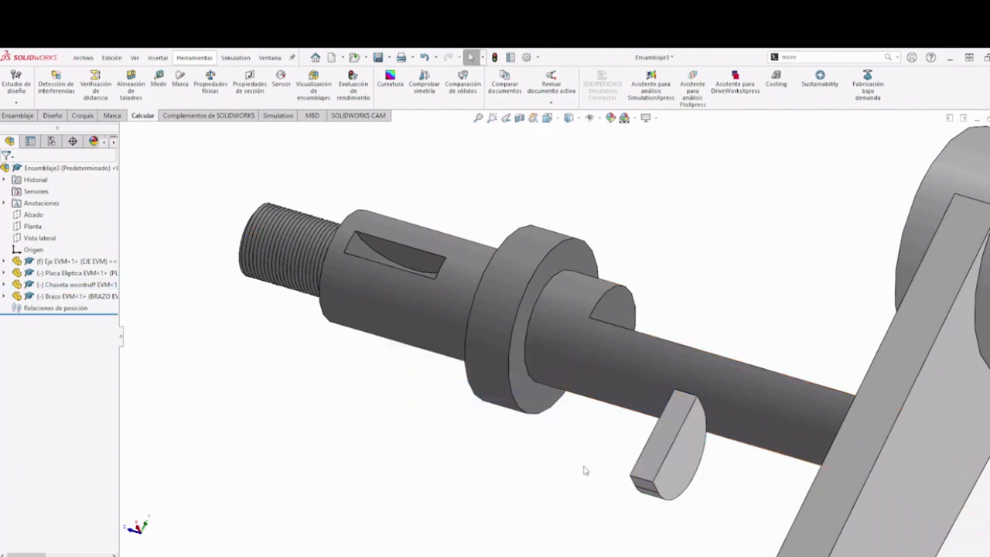
{"action": "middle_click_drag", "start_coordinate": [583, 469], "coordinate": [624, 421]}
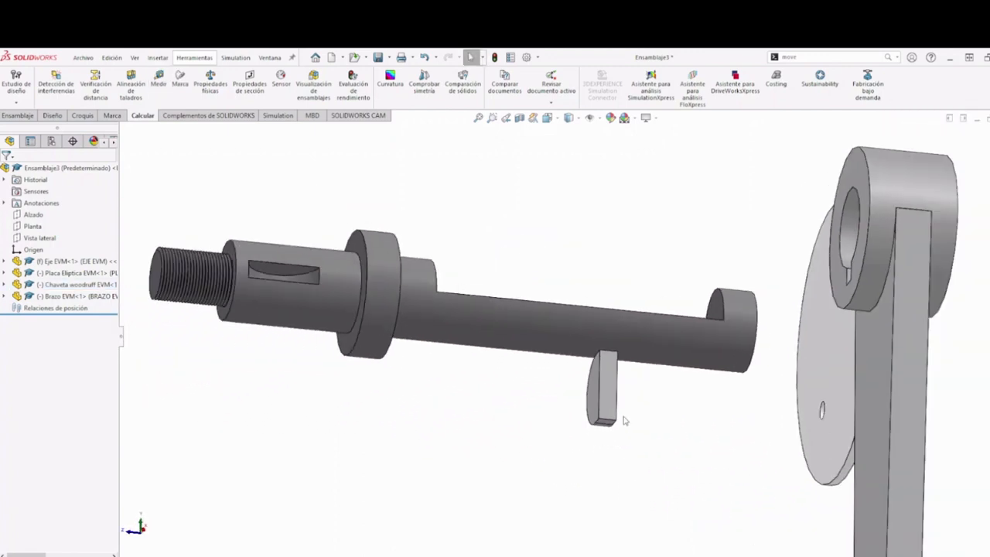
Step: Mate a flat face of the Woodruff key coincident with the side face of the shaft's keyway
{"action": "left_click", "coordinate": [24, 116]}
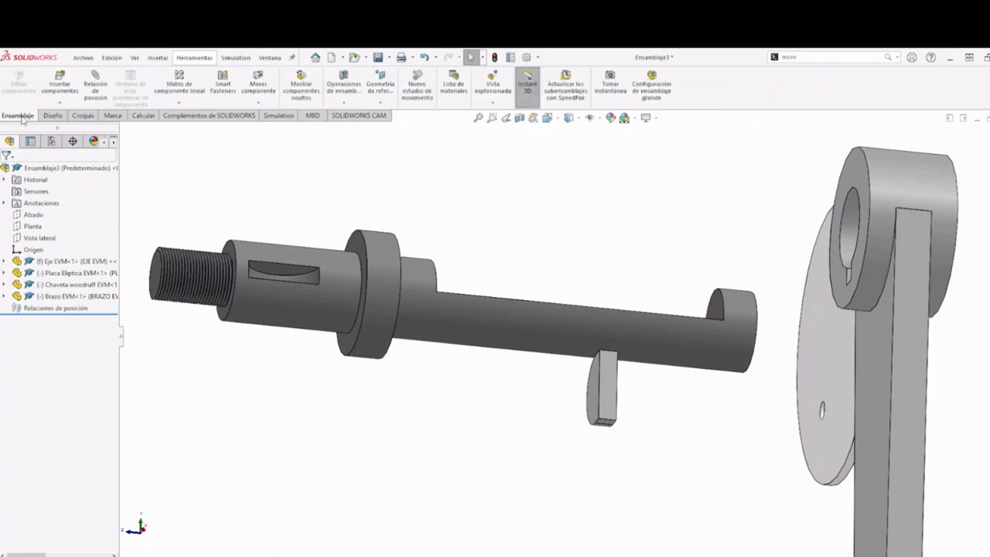
{"action": "left_click", "coordinate": [313, 288]}
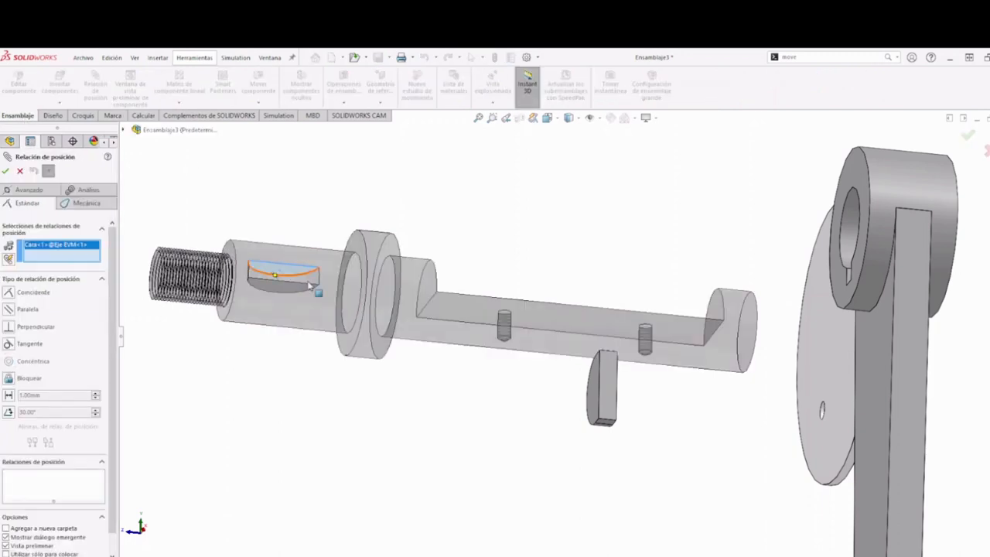
{"action": "left_click", "coordinate": [599, 398]}
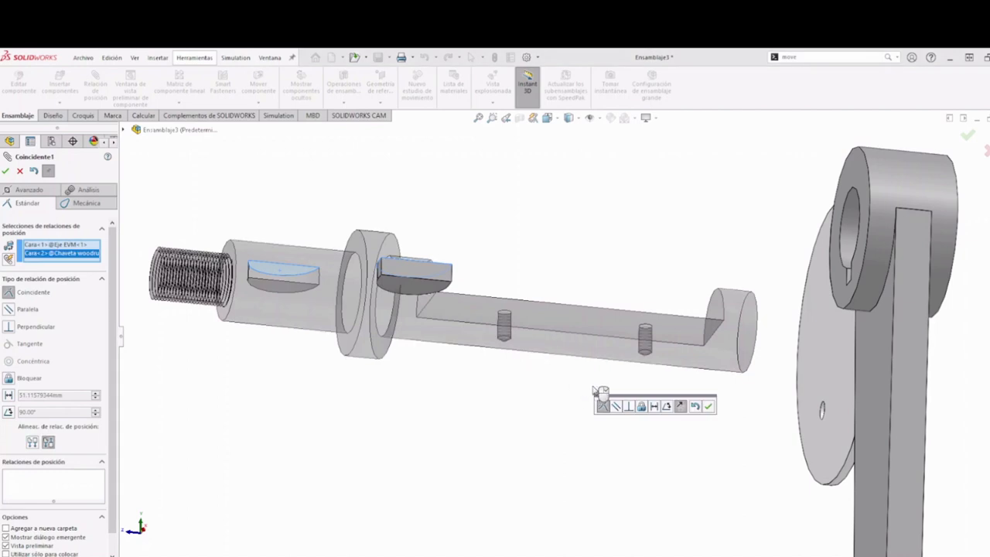
{"action": "left_click", "coordinate": [708, 408]}
Step: Mate the Woodruff key's curved face concentric with the keyway's curved floor, and rotate the key within its slot
{"action": "middle_click_drag", "start_coordinate": [316, 353], "coordinate": [375, 377]}
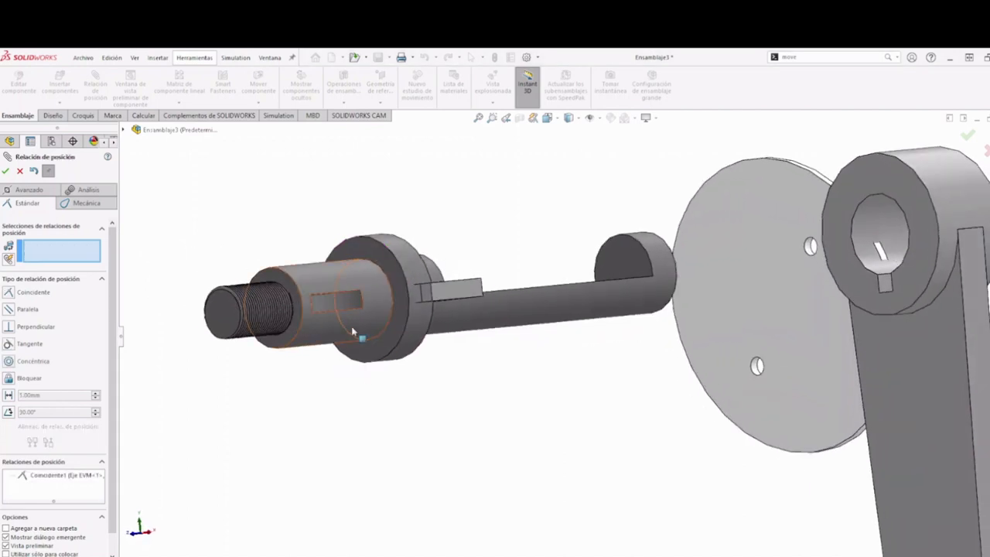
{"action": "left_click", "coordinate": [349, 300]}
{"action": "middle_click_drag", "start_coordinate": [368, 324], "coordinate": [417, 166]}
{"action": "left_click", "coordinate": [413, 310]}
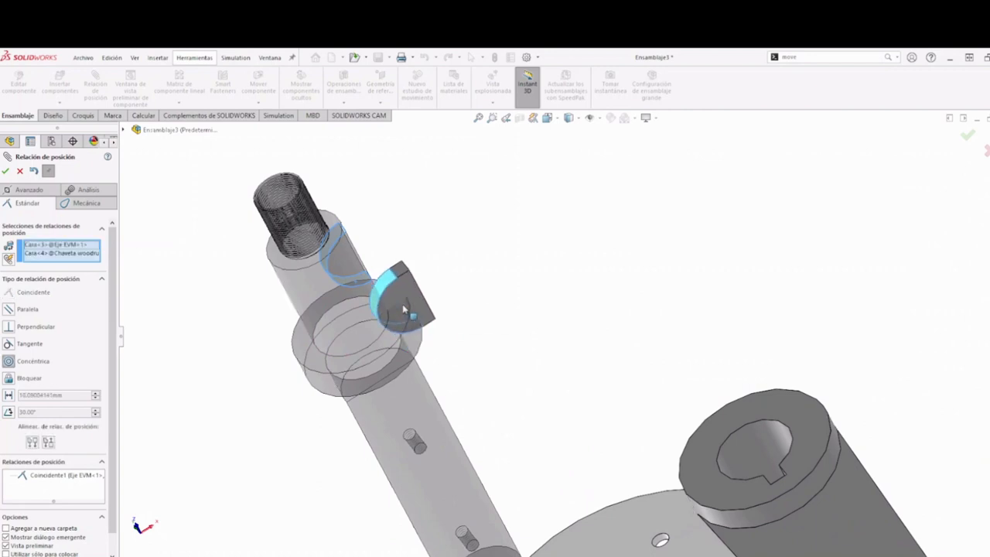
{"action": "left_click", "coordinate": [390, 292]}
{"action": "middle_click_drag", "start_coordinate": [393, 303], "coordinate": [308, 313]}
{"action": "left_click_drag", "start_coordinate": [300, 303], "coordinate": [287, 283]}
{"action": "key", "text": "f"}
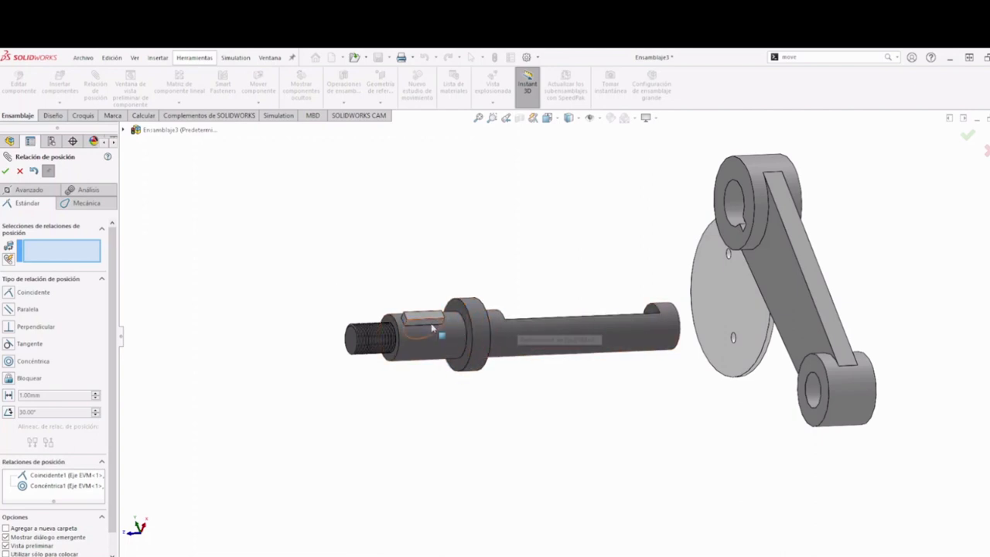
{"action": "middle_click_drag", "start_coordinate": [433, 328], "coordinate": [324, 335]}
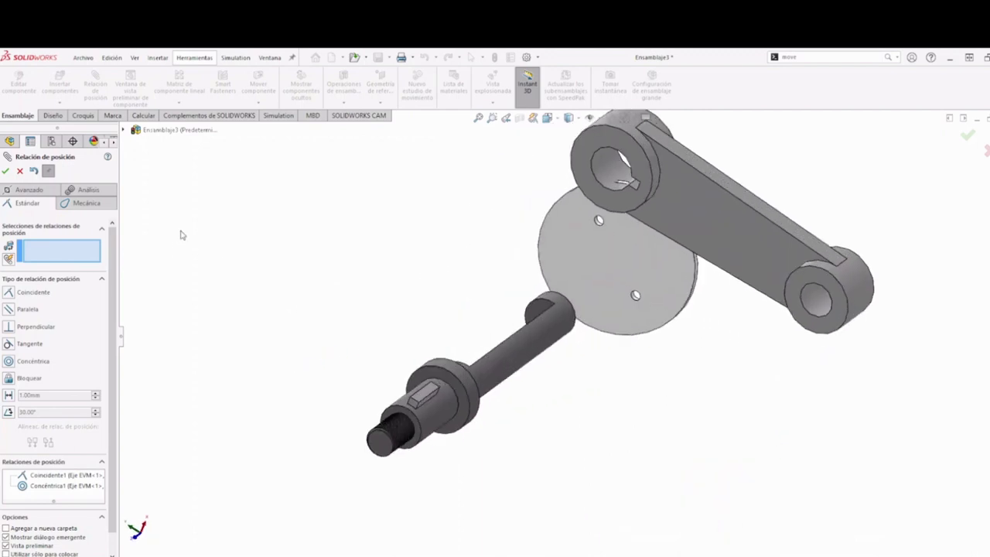
{"action": "left_click", "coordinate": [20, 172]}
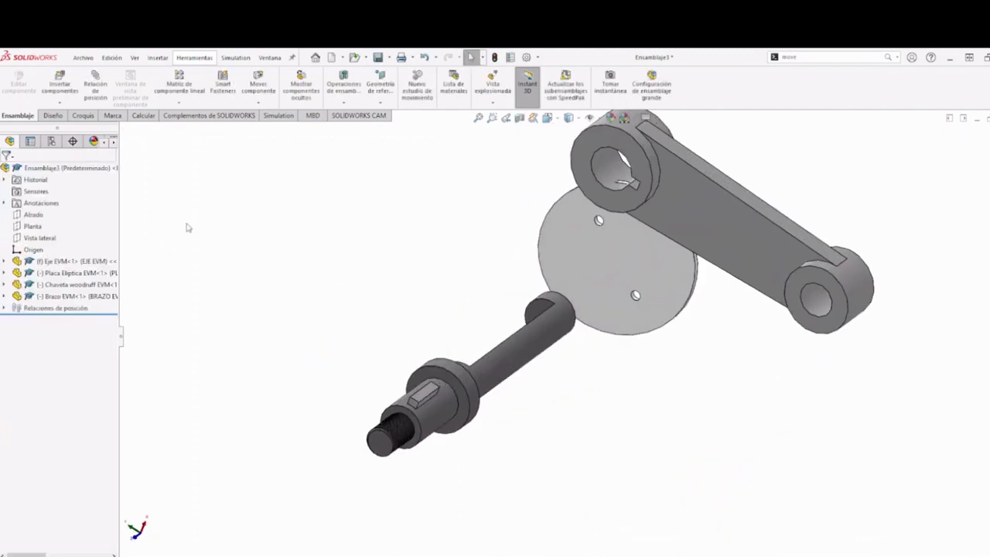
Step: Expand the Eje EVM's feature list and check the orientation of its Alzado, Planta and Vista lateral planes
{"action": "left_click", "coordinate": [489, 361]}
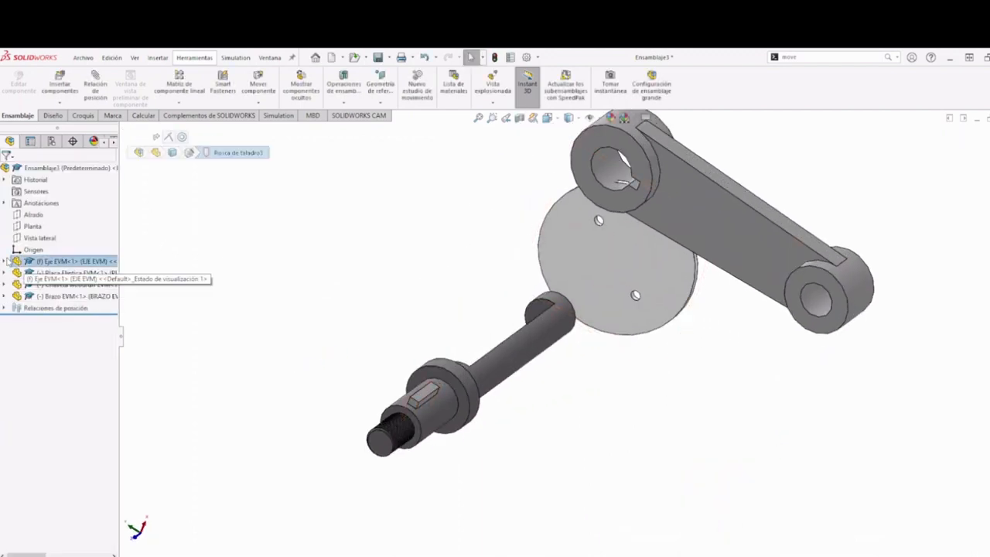
{"action": "left_click", "coordinate": [6, 262]}
{"action": "left_click", "coordinate": [45, 342]}
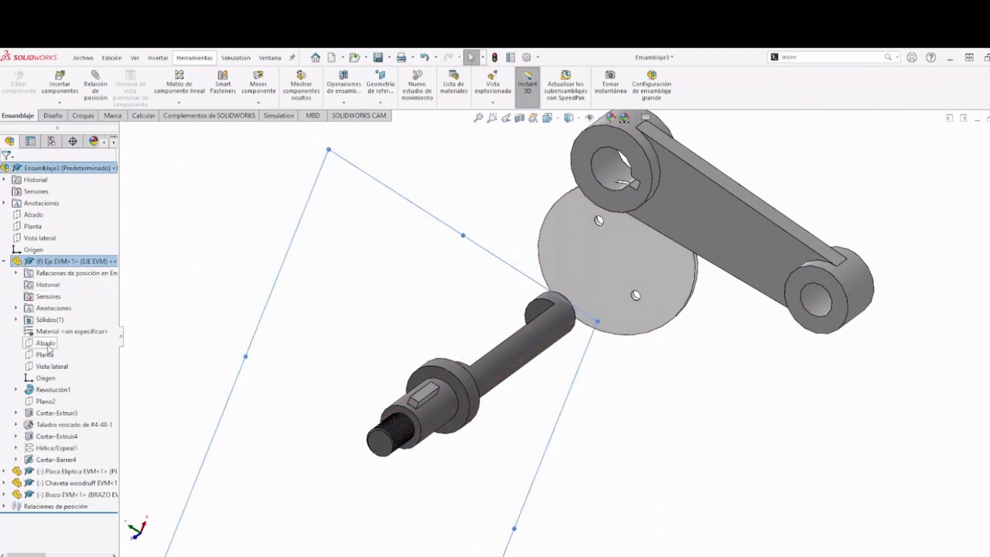
{"action": "middle_click_drag", "start_coordinate": [307, 362], "coordinate": [234, 330]}
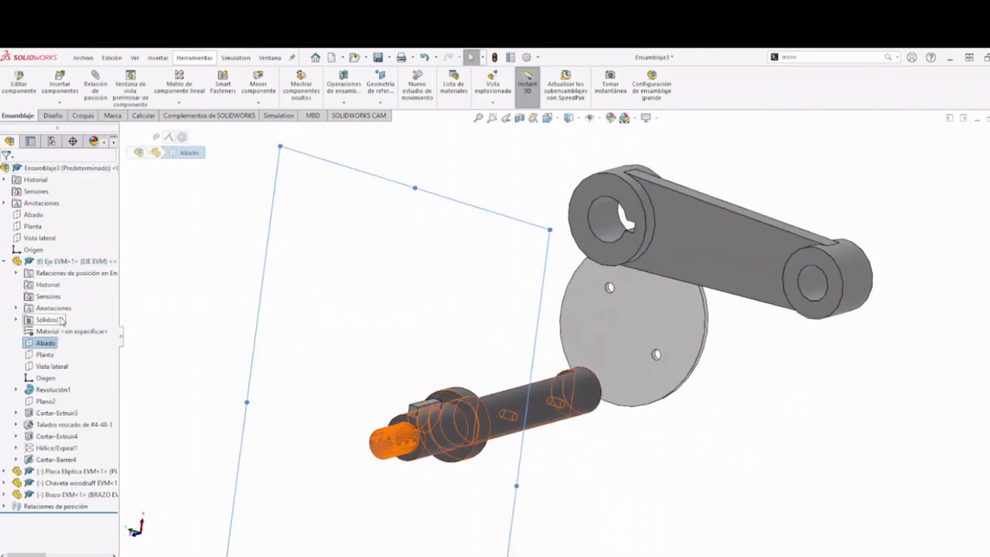
{"action": "left_click", "coordinate": [45, 354]}
{"action": "middle_click_drag", "start_coordinate": [255, 363], "coordinate": [304, 371]}
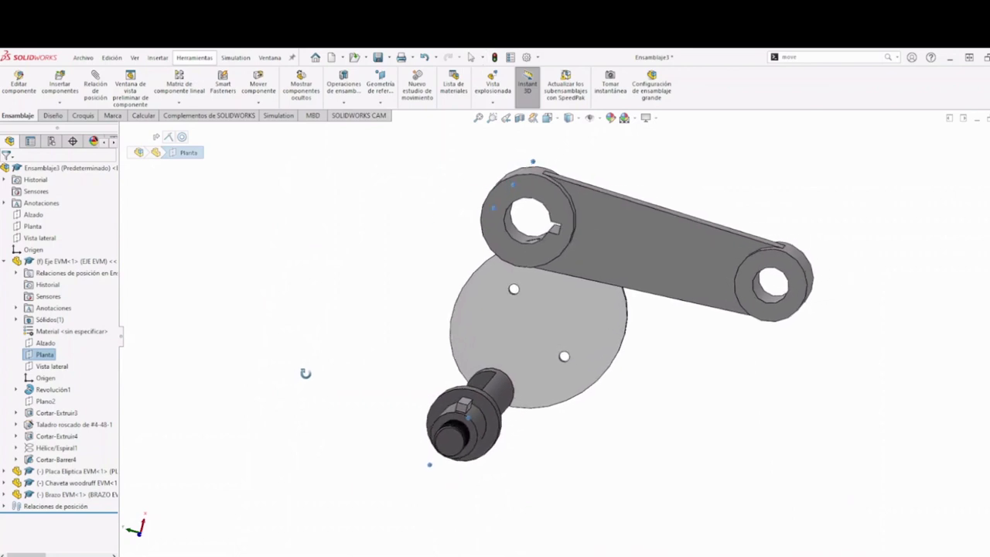
{"action": "left_click", "coordinate": [52, 365]}
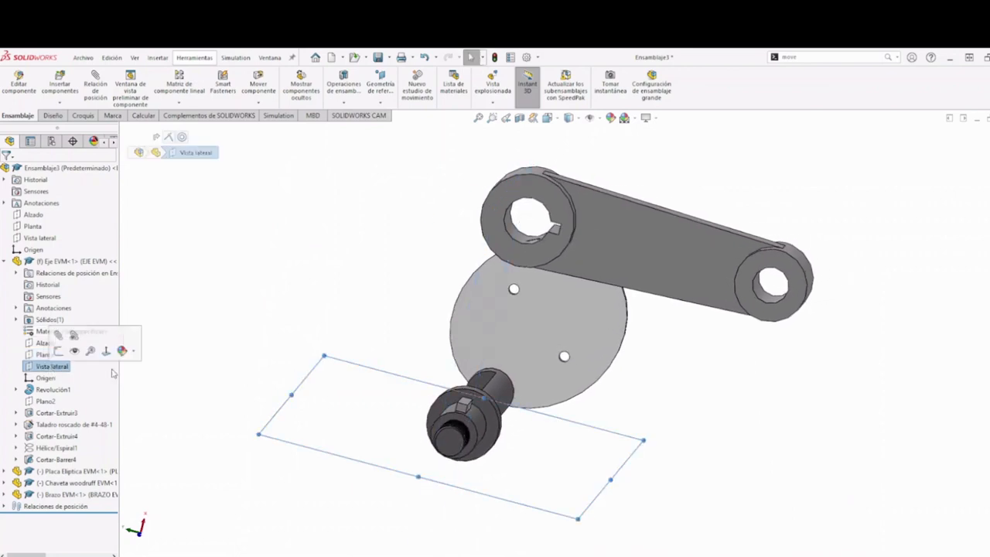
{"action": "middle_click_drag", "start_coordinate": [402, 364], "coordinate": [380, 348]}
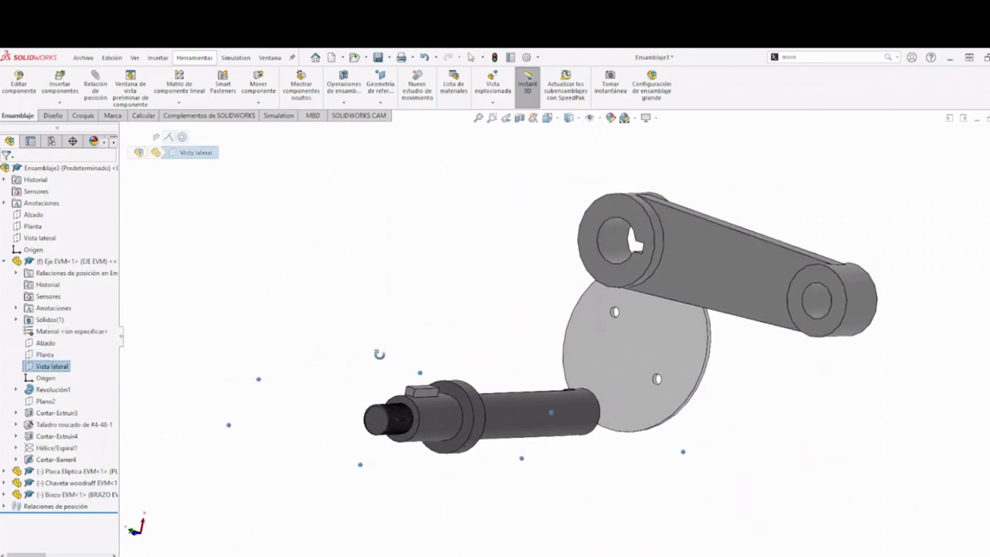
Step: Show the Eje EVM's Vista lateral plane, turn on the display of planes, and set the front view
{"action": "right_click", "coordinate": [53, 367]}
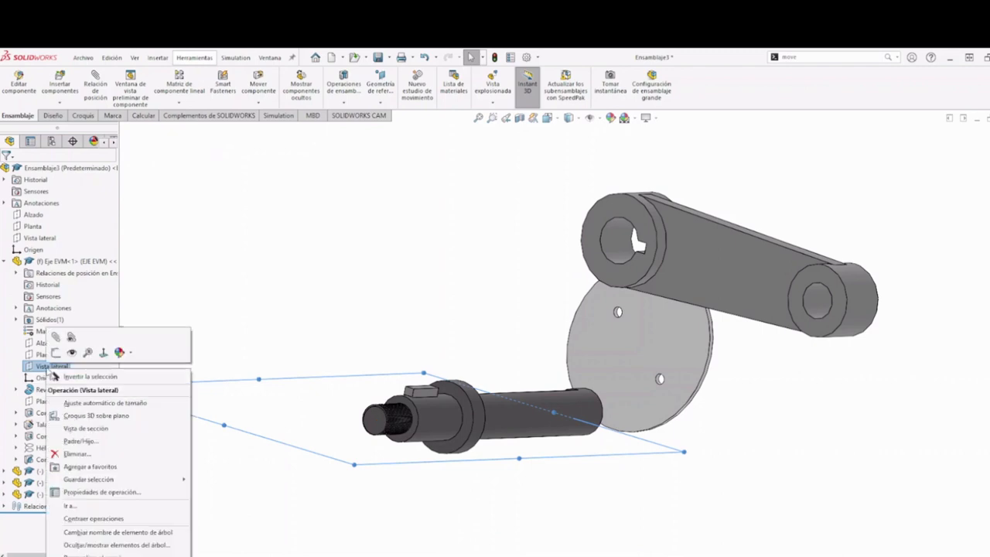
{"action": "left_click", "coordinate": [71, 353]}
{"action": "left_click", "coordinate": [204, 317]}
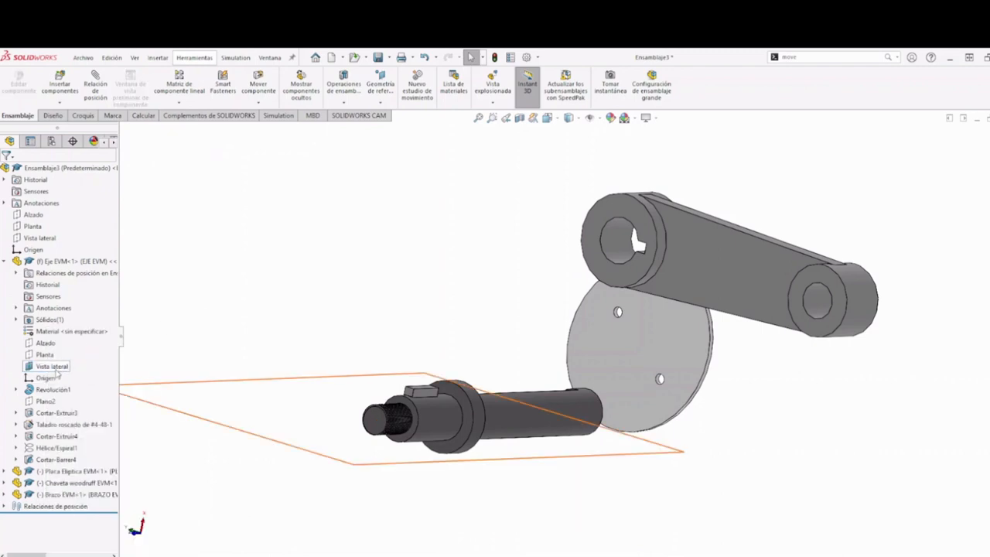
{"action": "left_click", "coordinate": [158, 58]}
{"action": "mouse_move", "coordinate": [136, 60]}
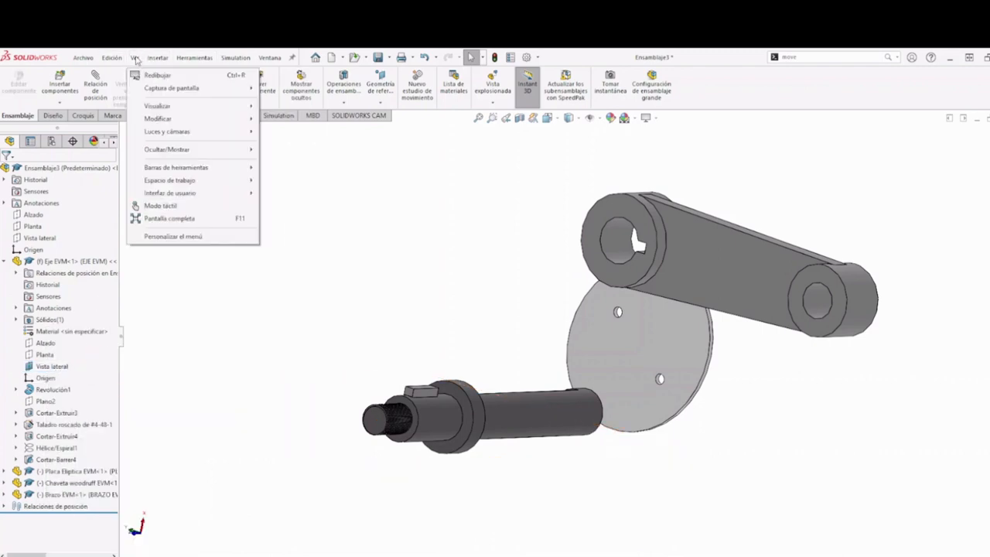
{"action": "mouse_move", "coordinate": [186, 149]}
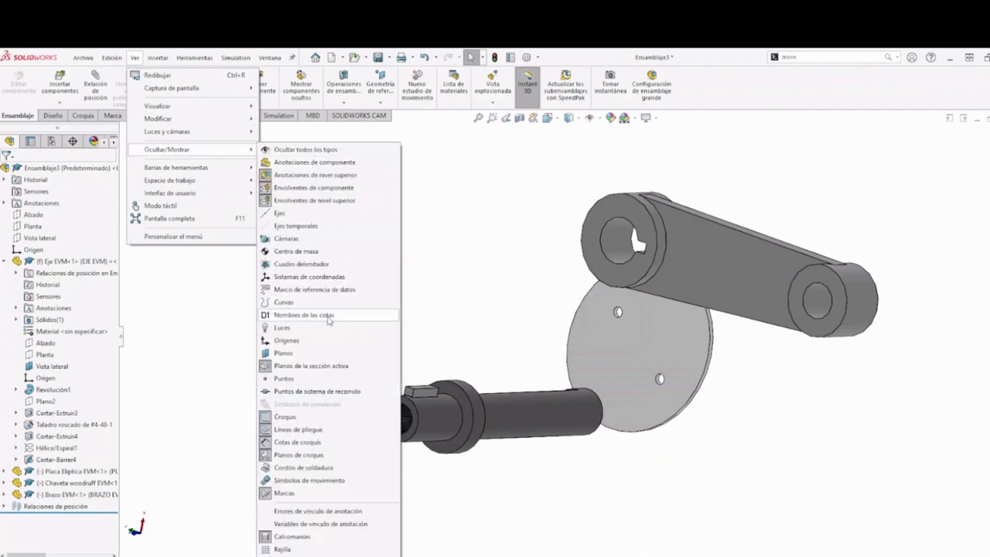
{"action": "left_click", "coordinate": [282, 354]}
{"action": "middle_click_drag", "start_coordinate": [530, 309], "coordinate": [325, 397]}
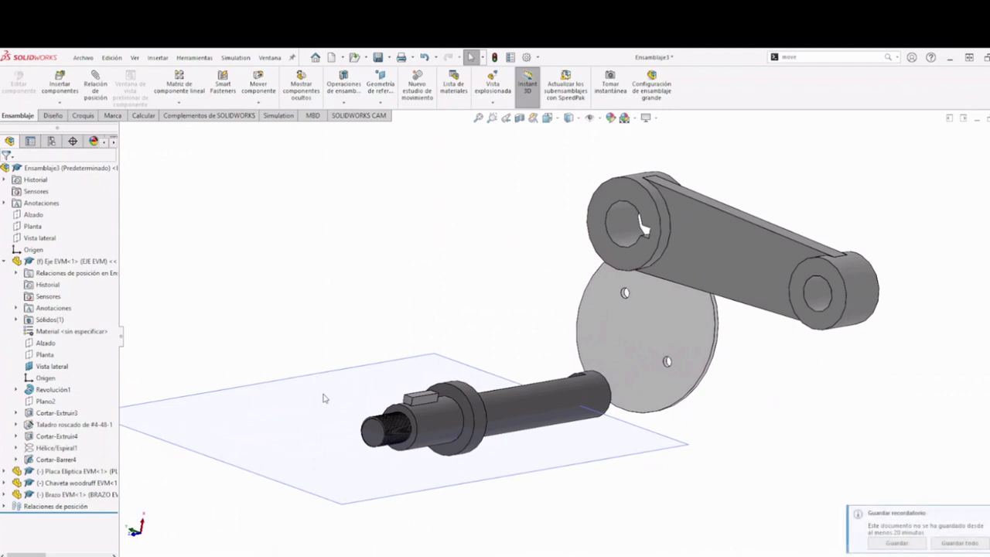
{"action": "middle_click_drag", "start_coordinate": [594, 332], "coordinate": [555, 378]}
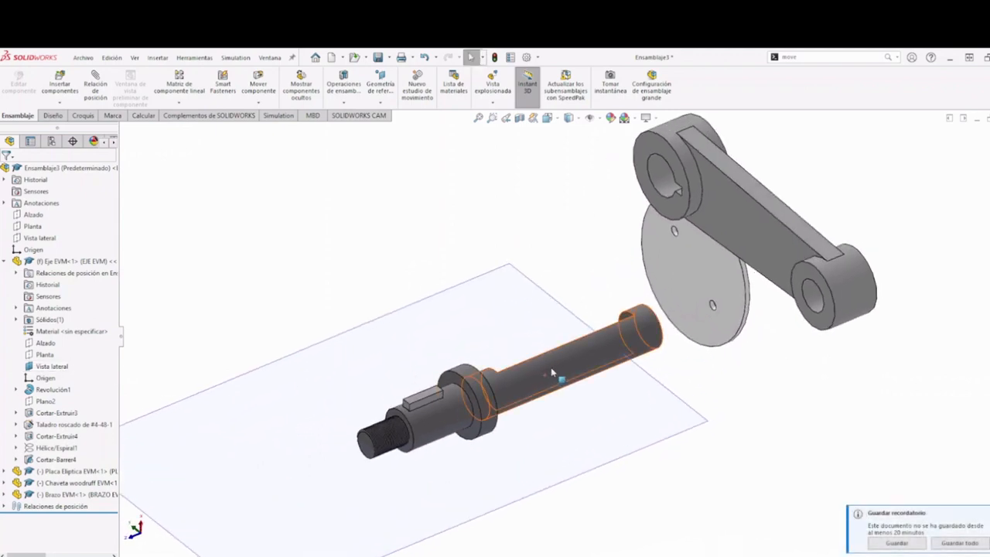
{"action": "middle_click_drag", "start_coordinate": [273, 285], "coordinate": [289, 246]}
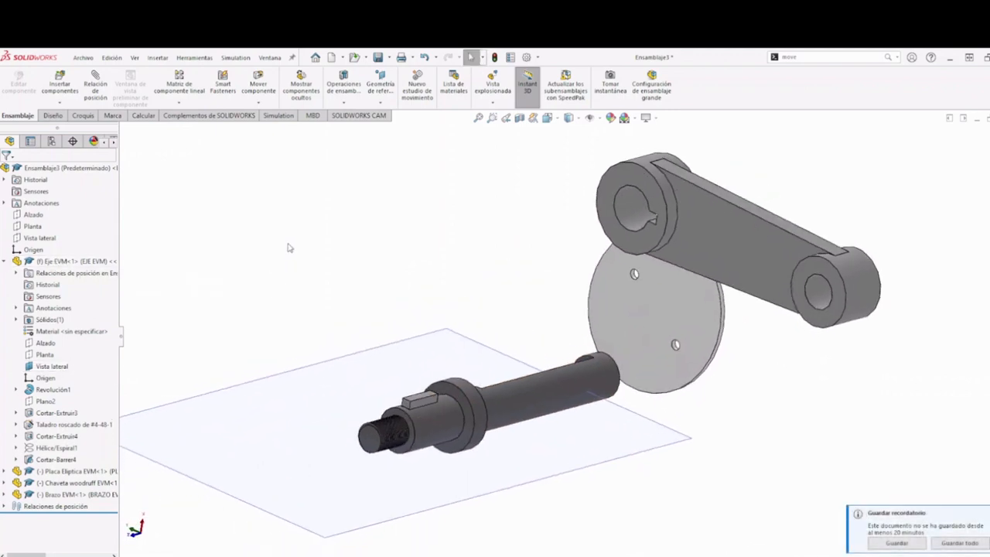
{"action": "key", "text": "space"}
{"action": "left_click", "coordinate": [311, 293]}
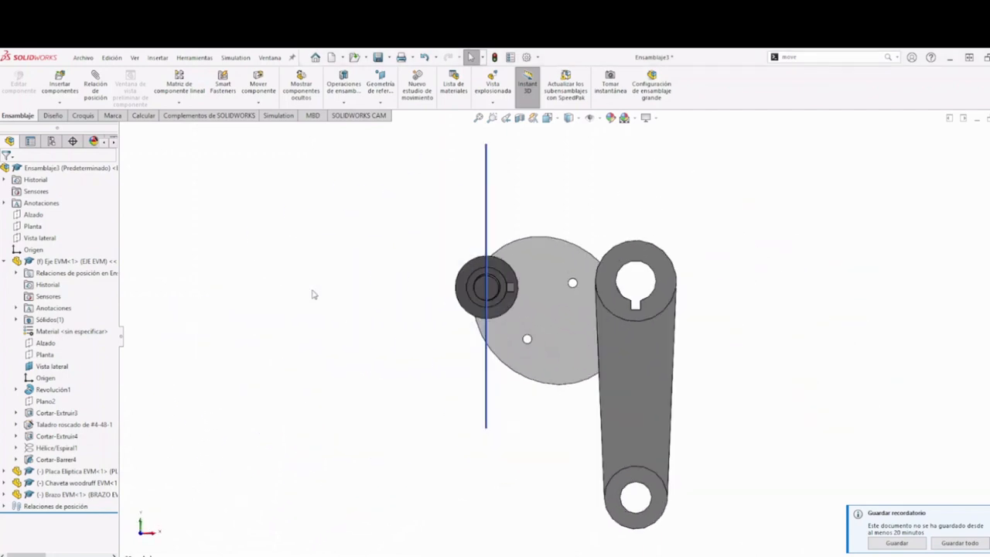
Step: Inspect the Woodruff key's tilt against the shaft's Vista lateral plane and test whether the key still moves in its keyway
{"action": "scroll", "coordinate": [469, 309], "scroll_direction": "down", "scroll_amount": 5}
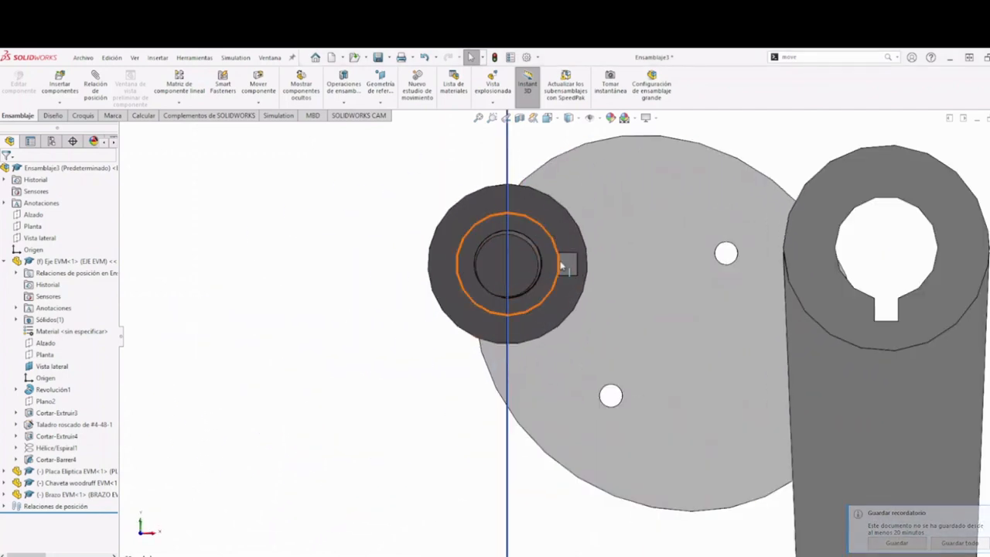
{"action": "middle_click_drag", "start_coordinate": [459, 267], "coordinate": [444, 217]}
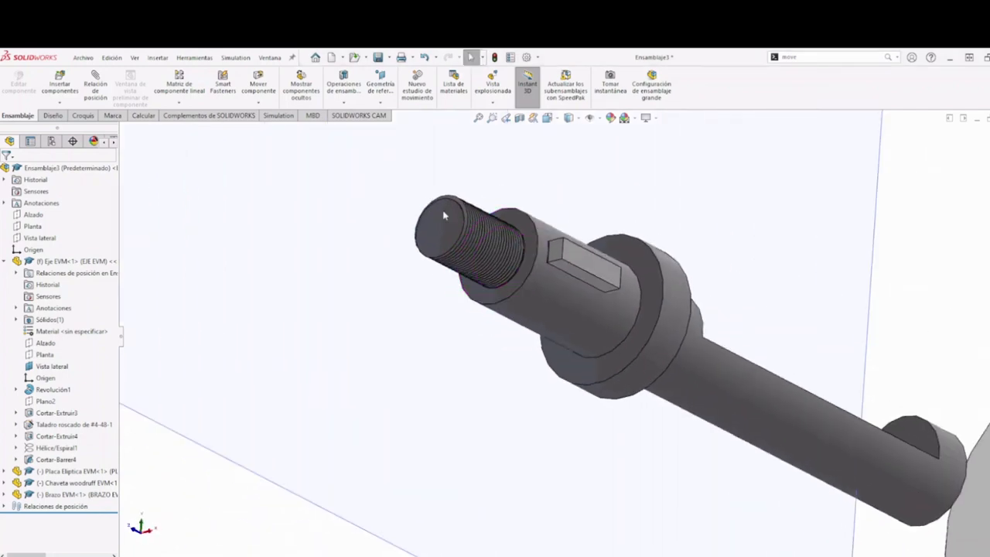
{"action": "scroll", "coordinate": [526, 270], "scroll_direction": "up", "scroll_amount": 4}
{"action": "middle_click_drag", "start_coordinate": [532, 277], "coordinate": [610, 362]}
{"action": "scroll", "coordinate": [587, 400], "scroll_direction": "up", "scroll_amount": 3}
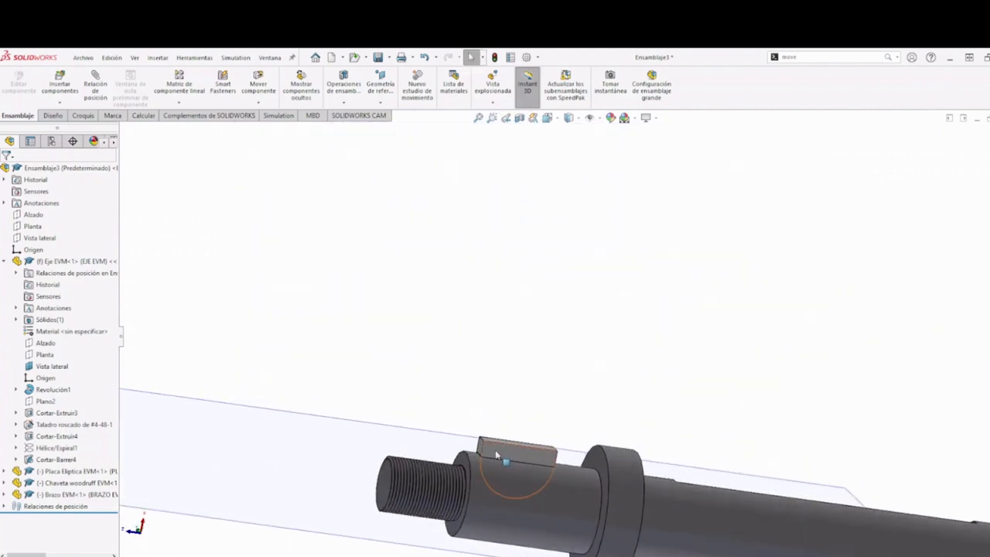
{"action": "left_click", "coordinate": [518, 447]}
{"action": "left_click_drag", "start_coordinate": [474, 440], "coordinate": [496, 434]}
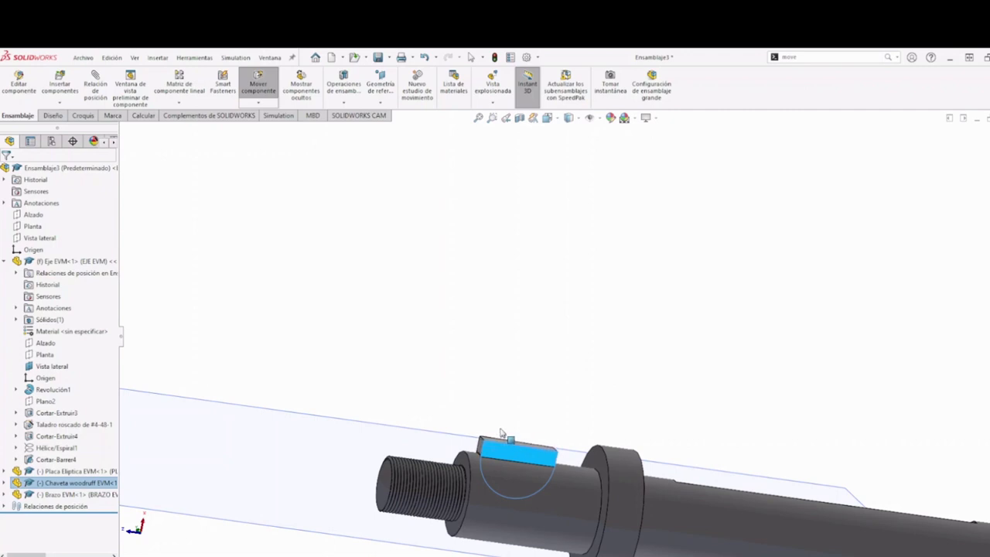
{"action": "key", "text": "Escape"}
Step: Lock the rotation of the Concéntrica1 mate between key and shaft, and check the key from standard views
{"action": "left_click", "coordinate": [4, 506]}
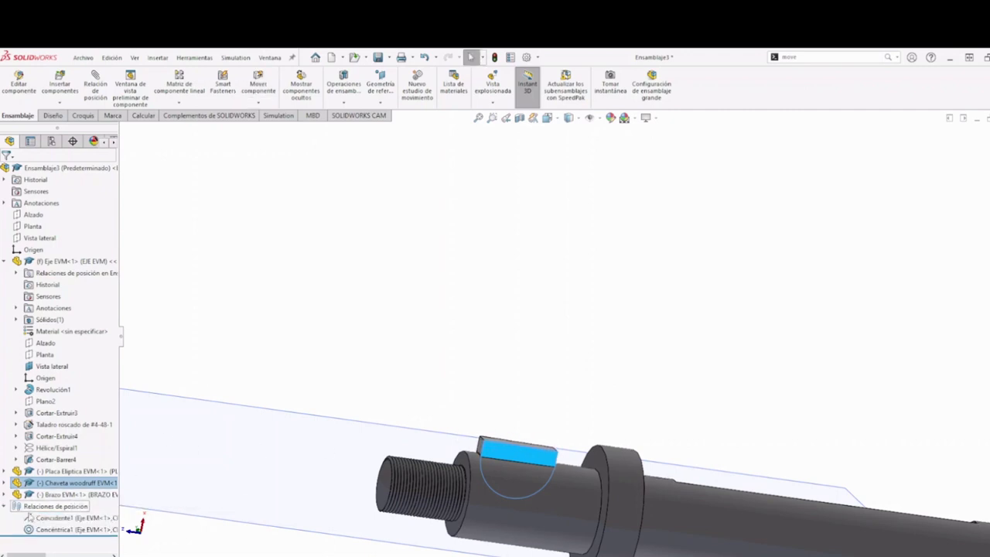
{"action": "right_click", "coordinate": [41, 529]}
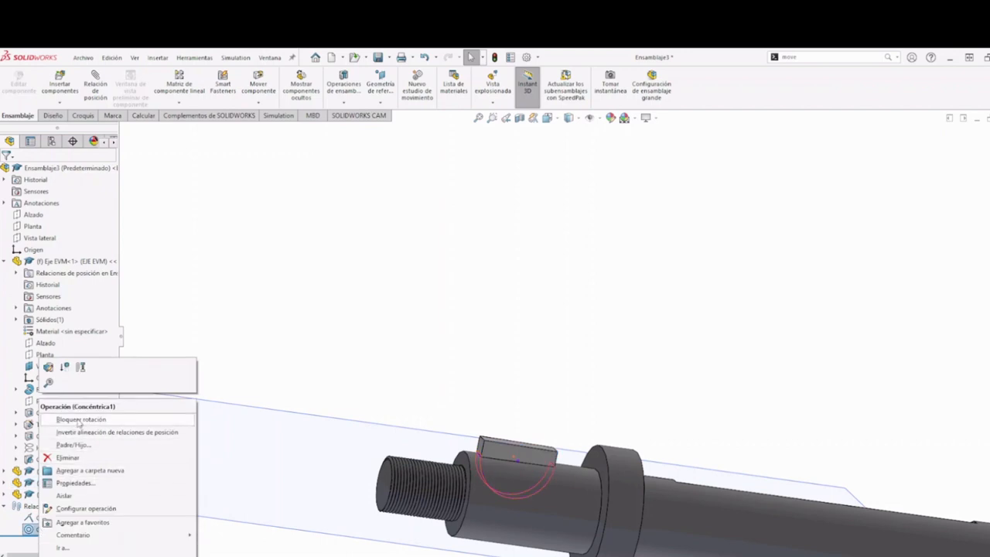
{"action": "left_click", "coordinate": [78, 420]}
{"action": "left_click_drag", "start_coordinate": [494, 451], "coordinate": [501, 416]}
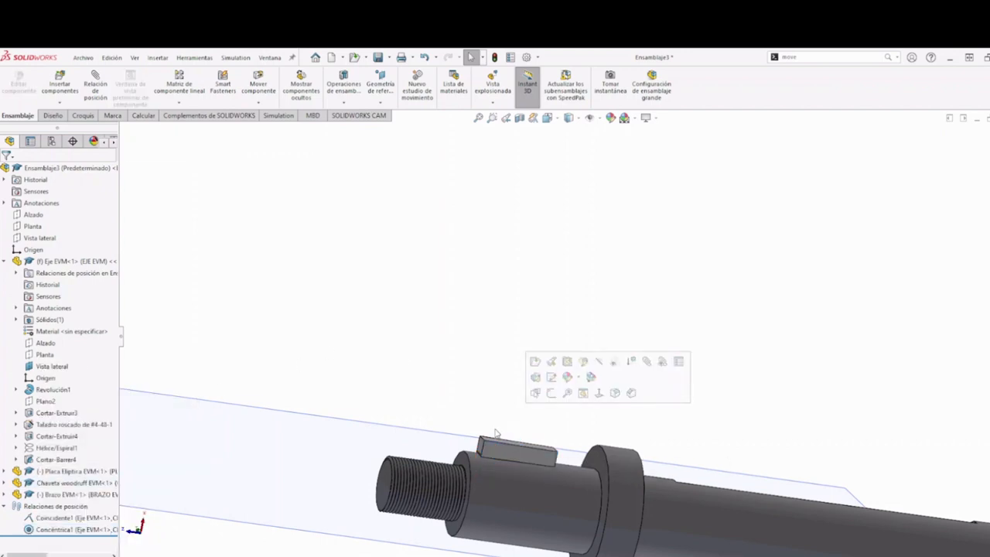
{"action": "key", "text": "space"}
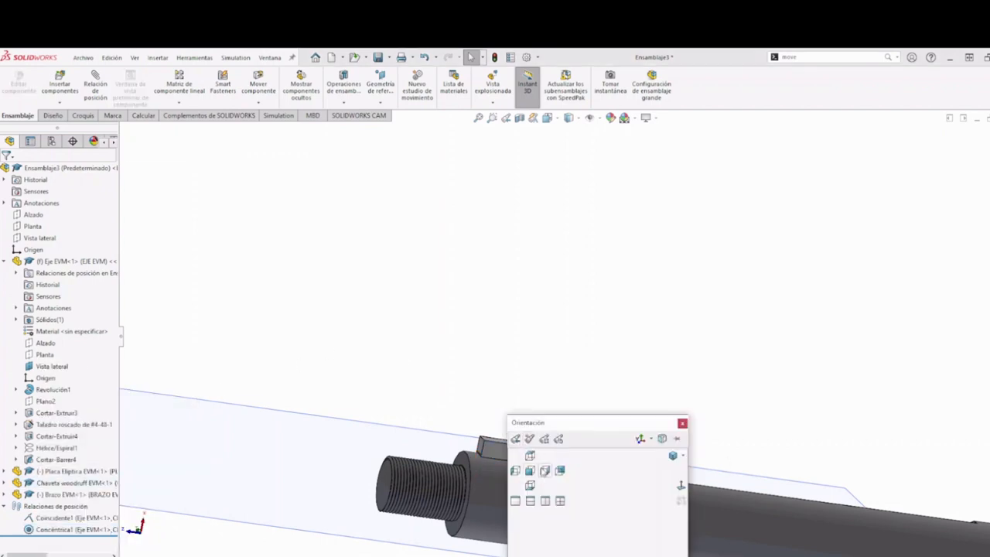
{"action": "left_click", "coordinate": [545, 471]}
{"action": "key", "text": "space"}
{"action": "left_click", "coordinate": [530, 443]}
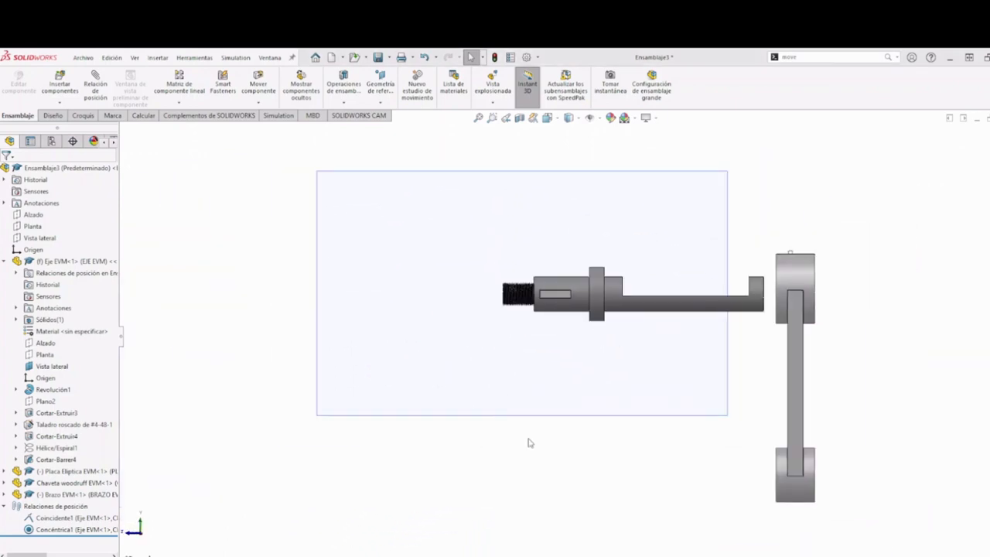
{"action": "scroll", "coordinate": [542, 387], "scroll_direction": "down", "scroll_amount": 6}
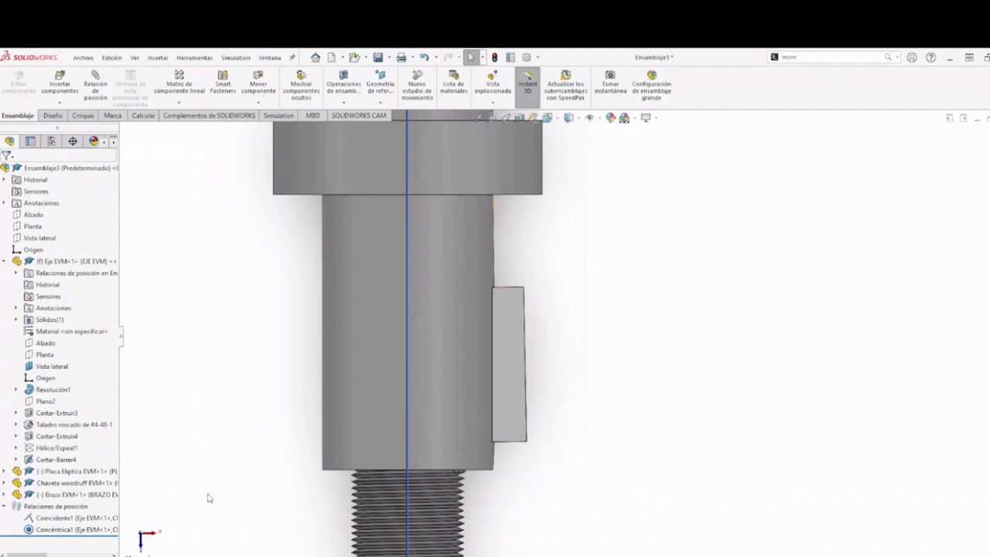
Step: Unlock the rotation of the Concéntrica1 mate
{"action": "right_click", "coordinate": [46, 528]}
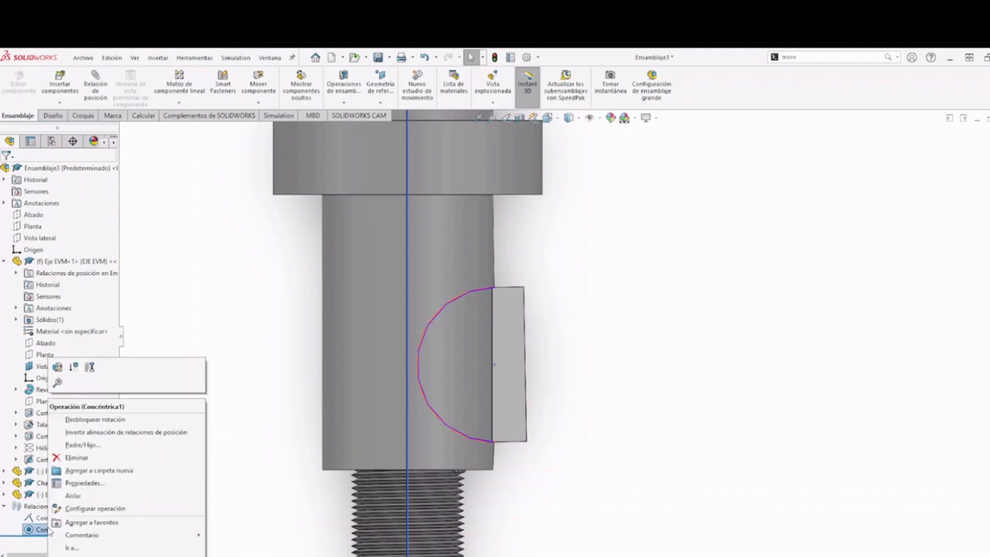
{"action": "left_click", "coordinate": [75, 422]}
{"action": "left_click", "coordinate": [539, 408]}
Step: Add a parallel mate between the Eje EVM's Vista lateral plane and the Woodruff key's flat top face
{"action": "middle_click_drag", "start_coordinate": [562, 443], "coordinate": [462, 312]}
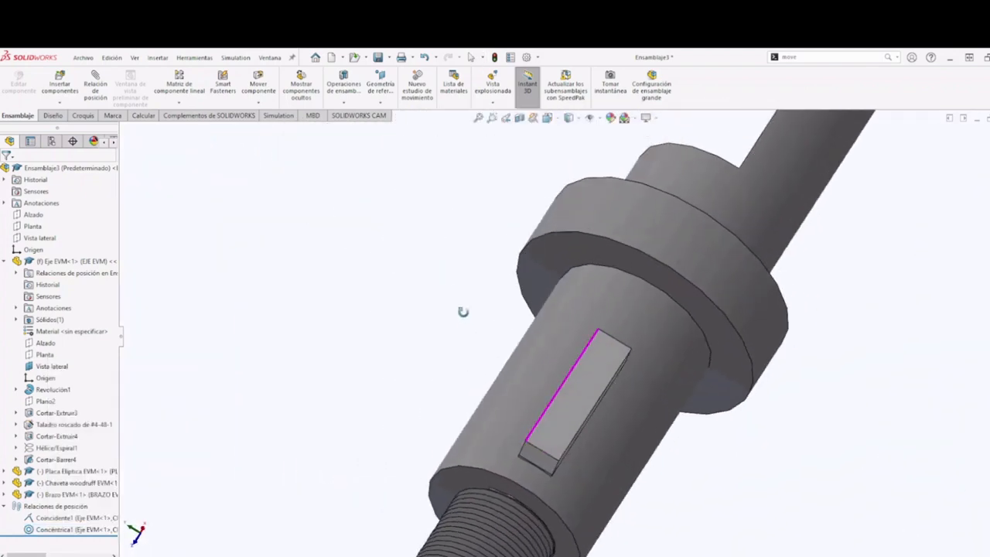
{"action": "scroll", "coordinate": [495, 378], "scroll_direction": "up", "scroll_amount": 8}
{"action": "middle_click_drag", "start_coordinate": [619, 454], "coordinate": [574, 364]}
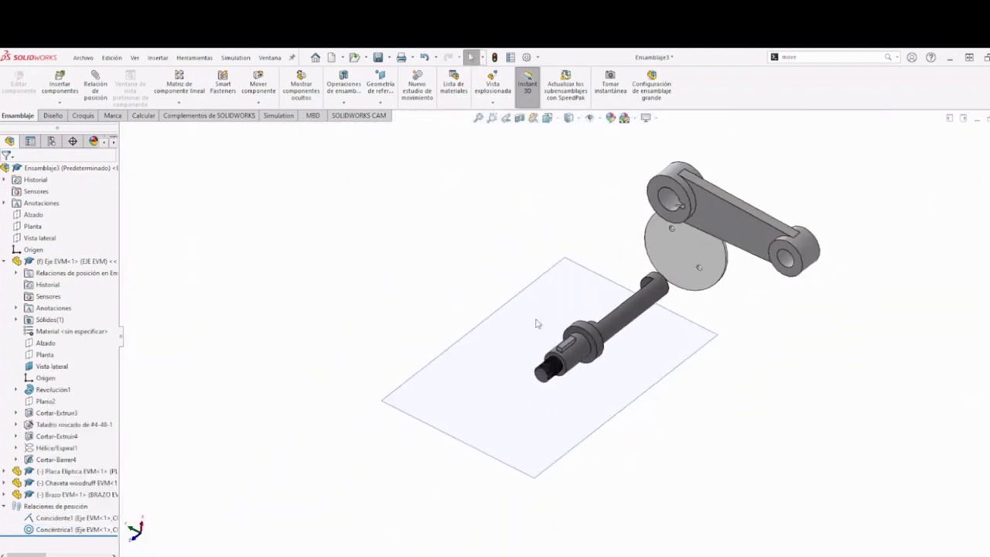
{"action": "left_click", "coordinate": [65, 262]}
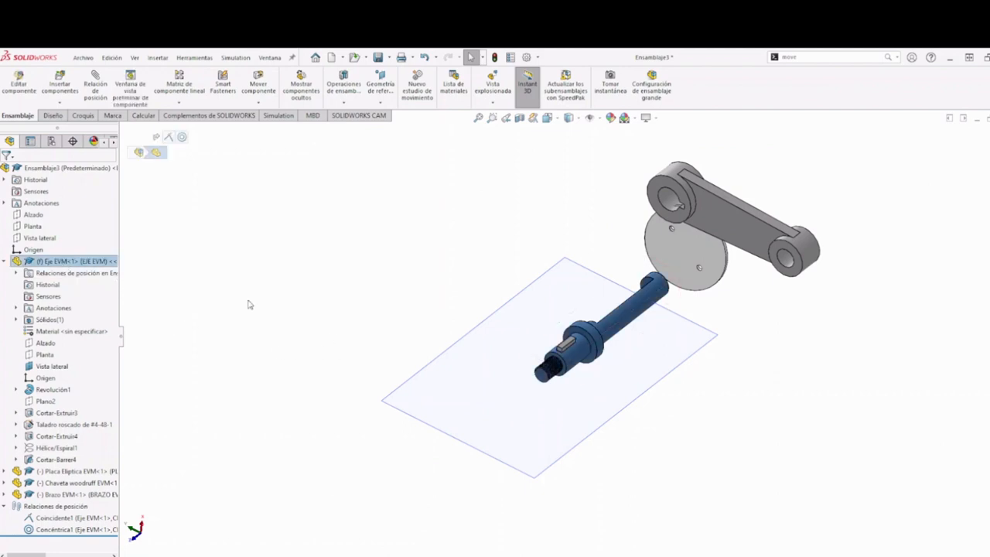
{"action": "left_click", "coordinate": [336, 326]}
{"action": "left_click", "coordinate": [96, 77]}
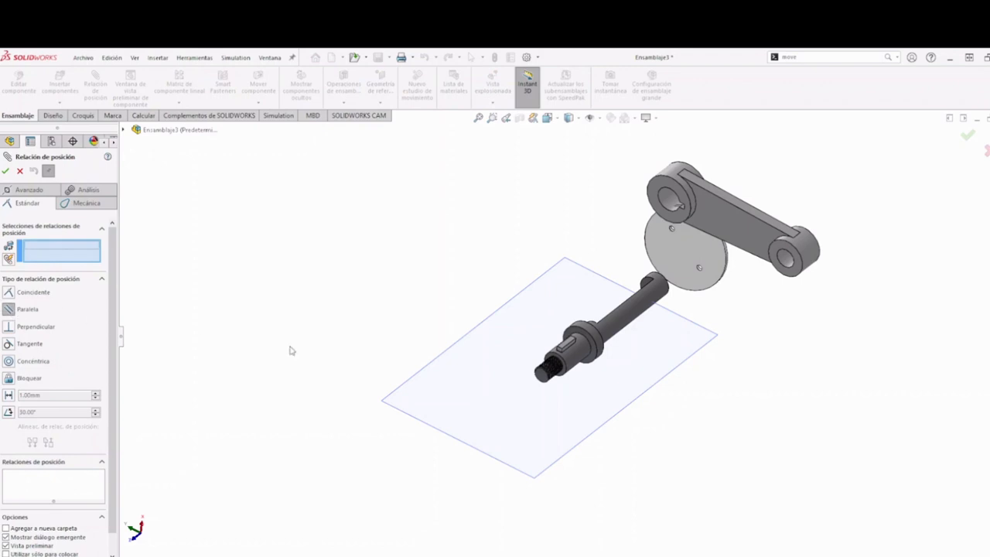
{"action": "scroll", "coordinate": [476, 336], "scroll_direction": "down", "scroll_amount": 3}
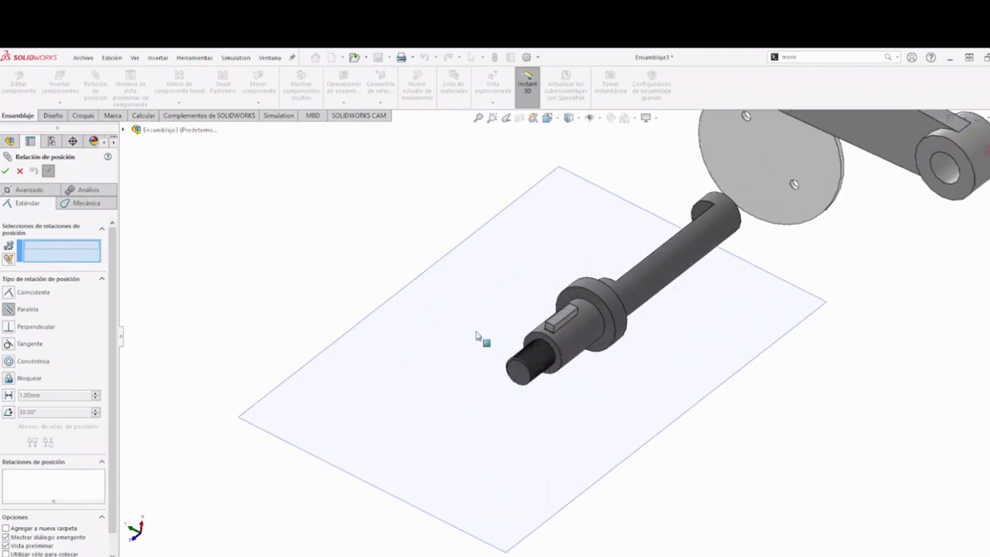
{"action": "left_click", "coordinate": [460, 255]}
{"action": "scroll", "coordinate": [568, 368], "scroll_direction": "down", "scroll_amount": 4}
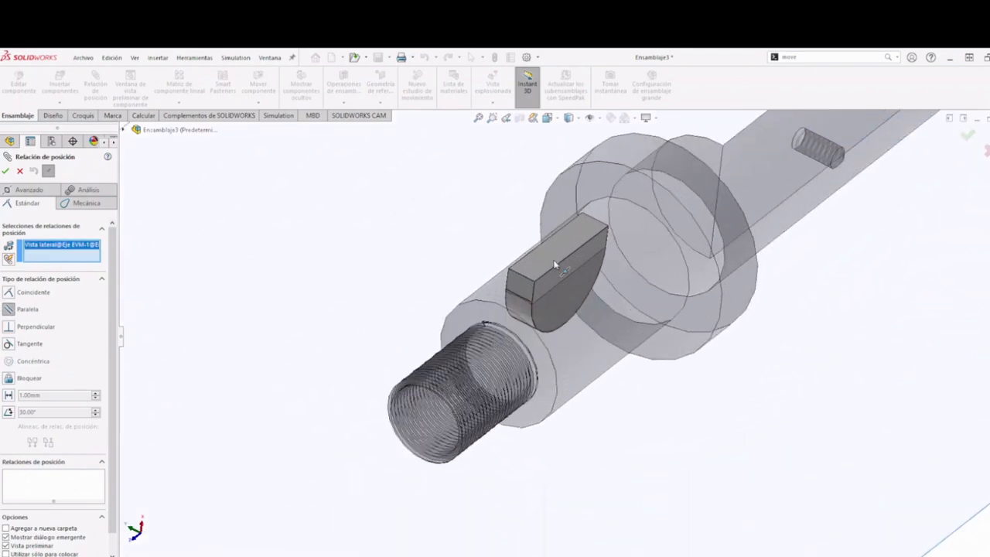
{"action": "left_click", "coordinate": [552, 263]}
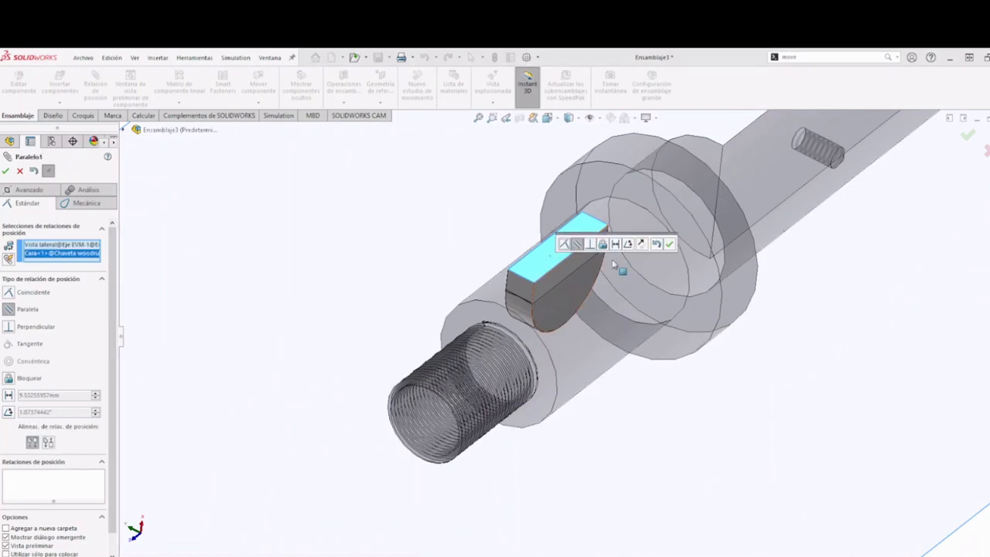
{"action": "left_click", "coordinate": [669, 244]}
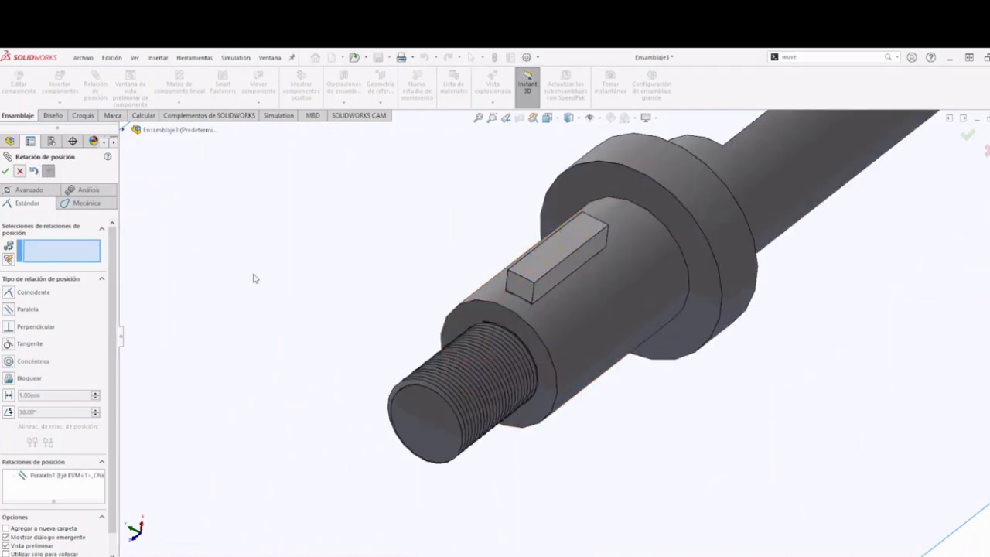
{"action": "key", "text": "Escape"}
Step: Check that the key's flat top face runs parallel to the shaft's Vista lateral plane
{"action": "scroll", "coordinate": [367, 355], "scroll_direction": "up", "scroll_amount": 5}
{"action": "key", "text": "space"}
{"action": "left_click", "coordinate": [407, 408]}
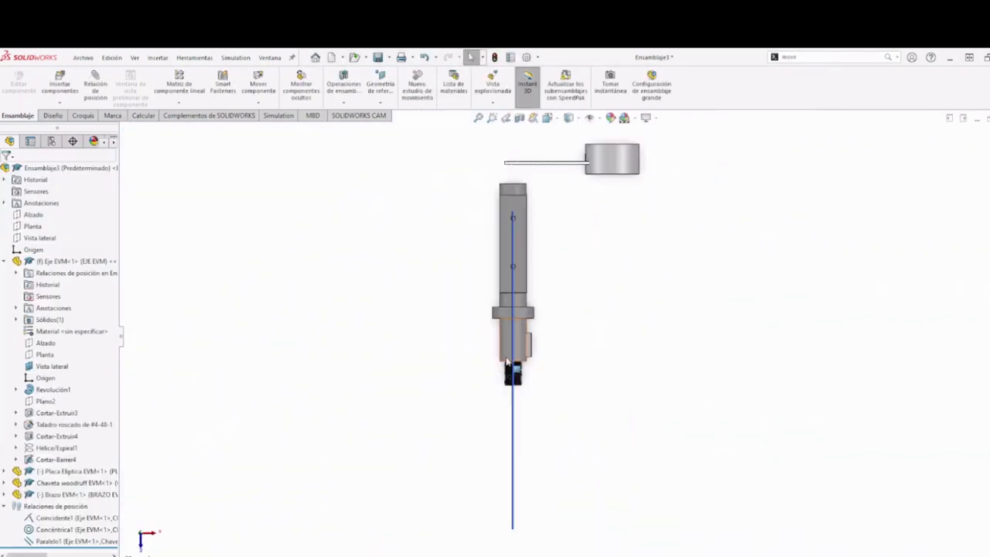
{"action": "scroll", "coordinate": [506, 361], "scroll_direction": "down", "scroll_amount": 8}
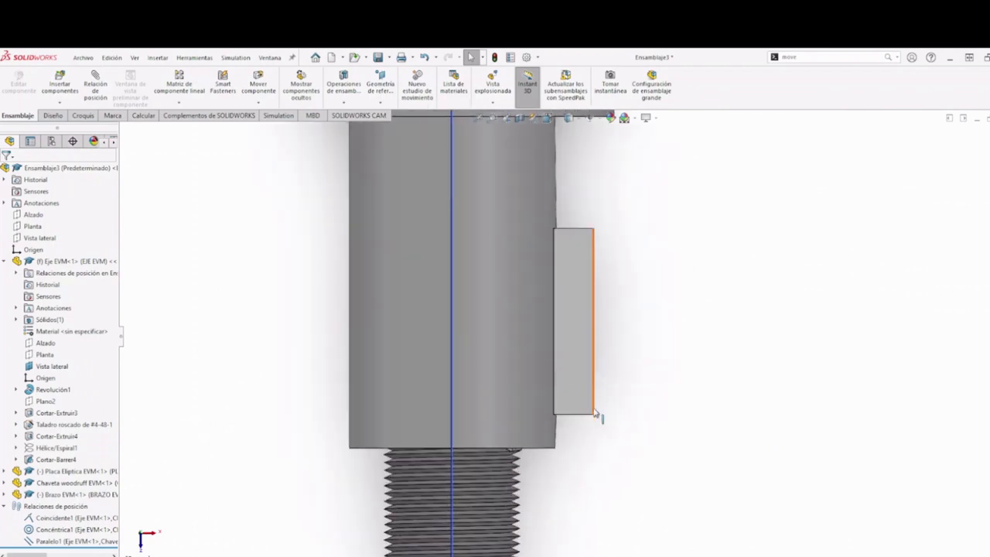
{"action": "middle_click_drag", "start_coordinate": [596, 409], "coordinate": [517, 234]}
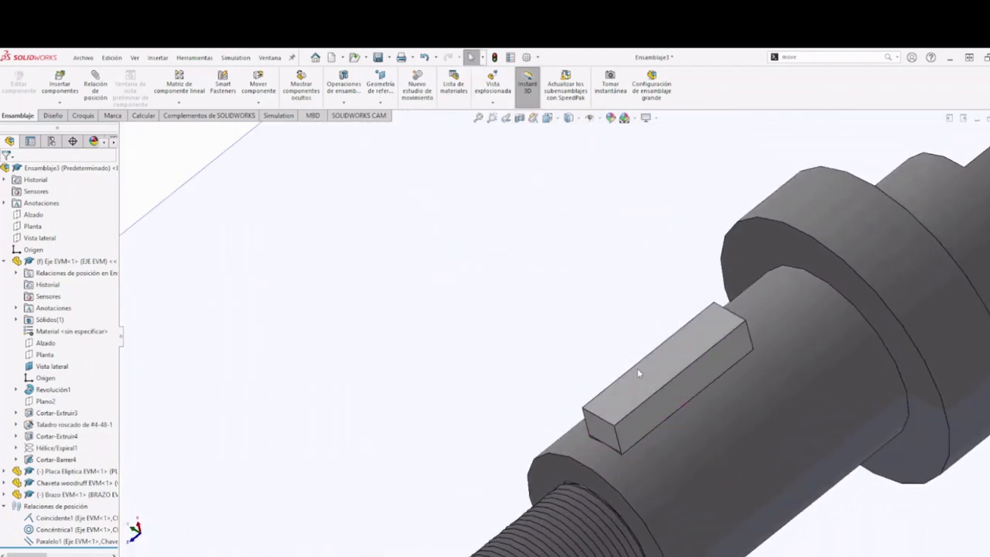
{"action": "left_click", "coordinate": [662, 386]}
{"action": "scroll", "coordinate": [635, 354], "scroll_direction": "up", "scroll_amount": 8}
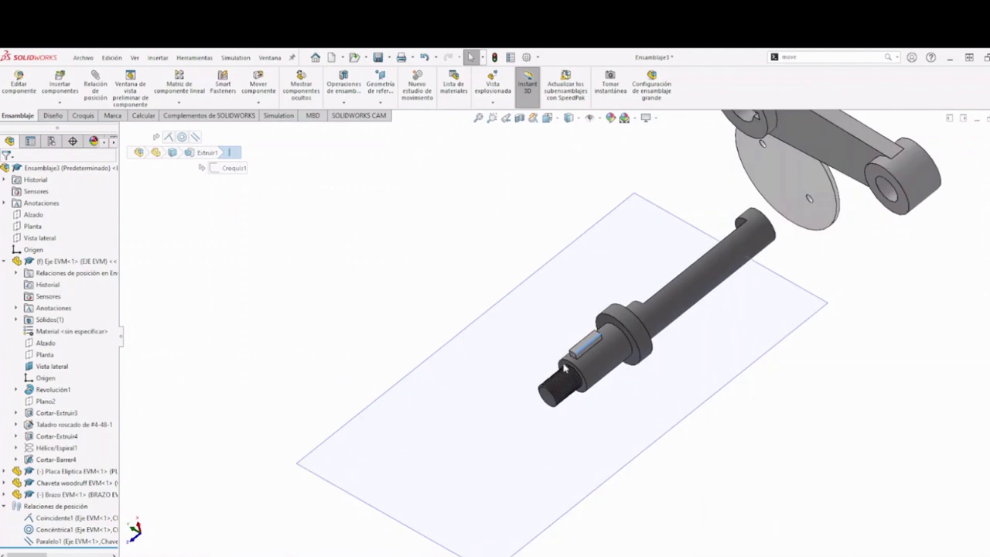
{"action": "key", "text": "space"}
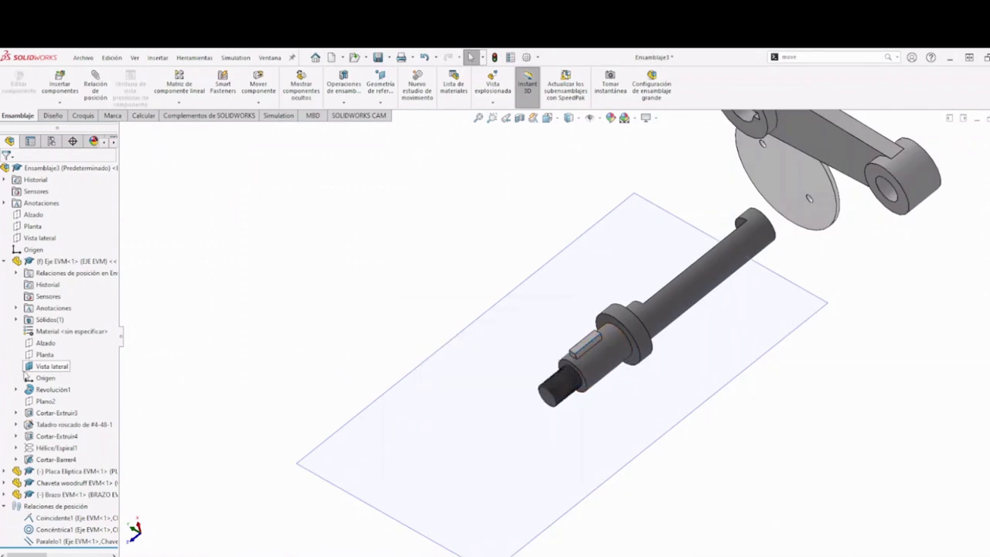
Step: Hide the Eje EVM's Vista lateral plane
{"action": "right_click", "coordinate": [32, 372]}
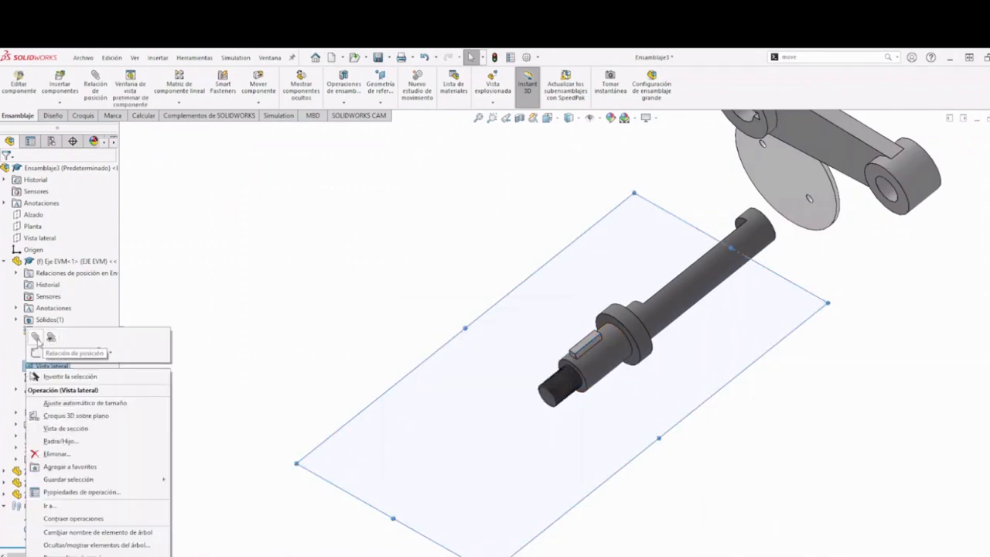
{"action": "left_click", "coordinate": [51, 352]}
{"action": "middle_click_drag", "start_coordinate": [294, 341], "coordinate": [672, 315]}
{"action": "scroll", "coordinate": [672, 316], "scroll_direction": "up", "scroll_amount": 3}
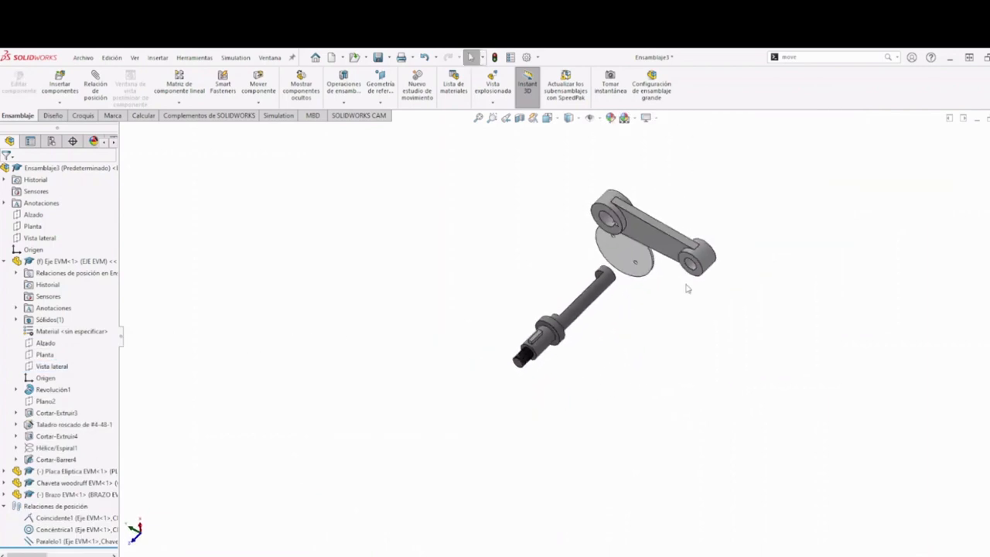
Step: Move the Brazo EVM arm freely next to the shaft's threaded, keyed end
{"action": "scroll", "coordinate": [685, 361], "scroll_direction": "down", "scroll_amount": 2}
{"action": "scroll", "coordinate": [618, 251], "scroll_direction": "down", "scroll_amount": 2}
{"action": "left_click_drag", "start_coordinate": [639, 181], "coordinate": [430, 424]}
{"action": "middle_click_drag", "start_coordinate": [551, 381], "coordinate": [540, 362]}
{"action": "scroll", "coordinate": [540, 355], "scroll_direction": "up", "scroll_amount": 3}
{"action": "left_click", "coordinate": [399, 360]}
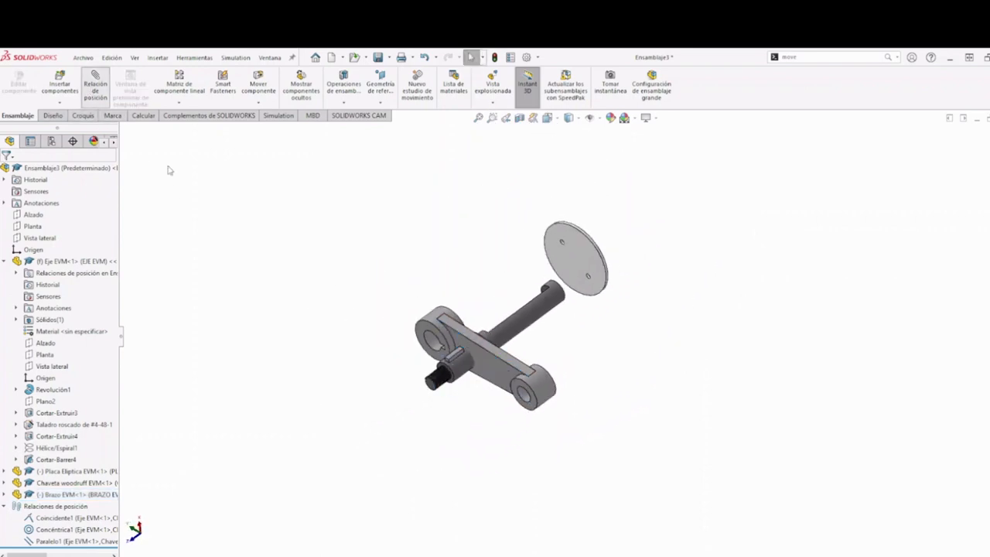
Step: Mate the arm's keyed bore concentric with the shaft's cylindrical section that carries the key
{"action": "scroll", "coordinate": [403, 335], "scroll_direction": "down", "scroll_amount": 3}
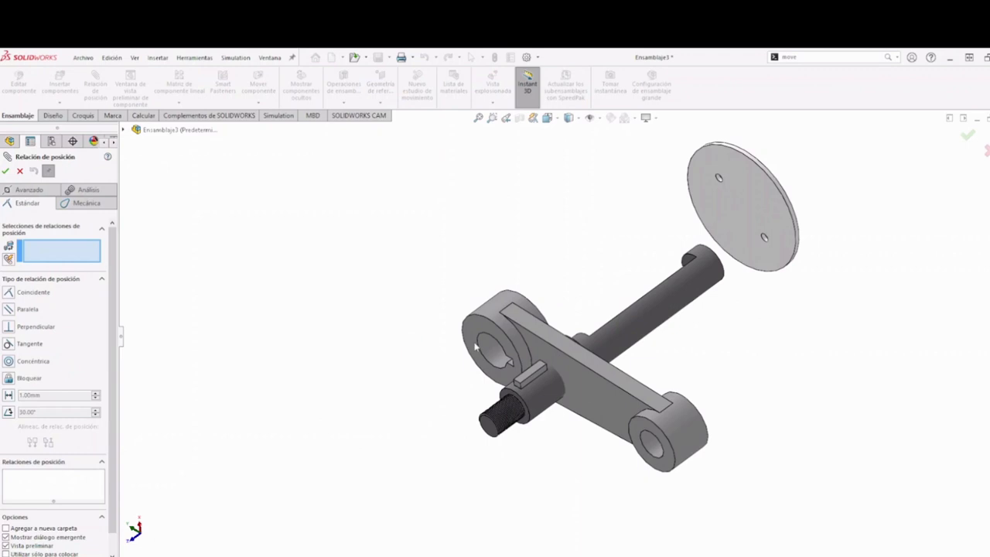
{"action": "scroll", "coordinate": [545, 376], "scroll_direction": "down", "scroll_amount": 3}
{"action": "left_click", "coordinate": [441, 325]}
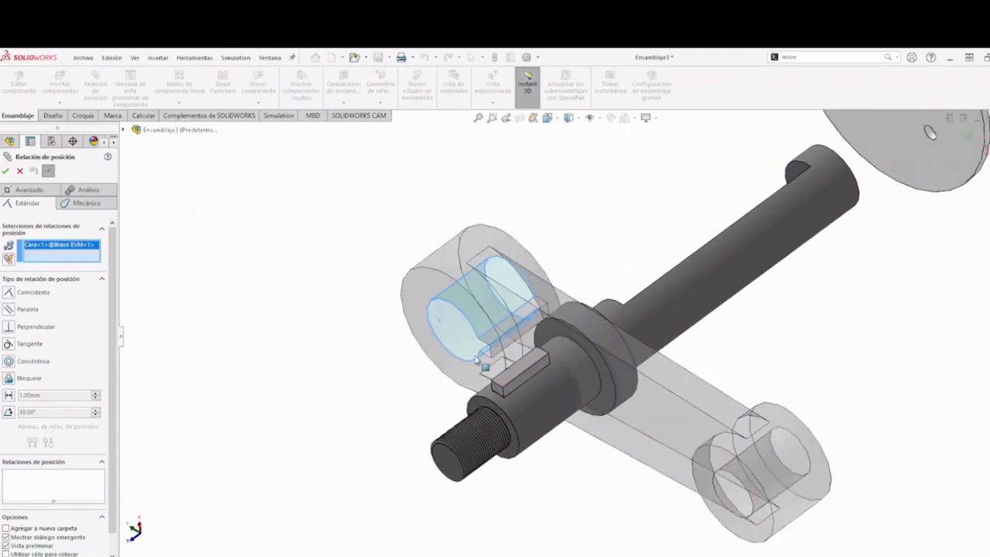
{"action": "left_click", "coordinate": [537, 422]}
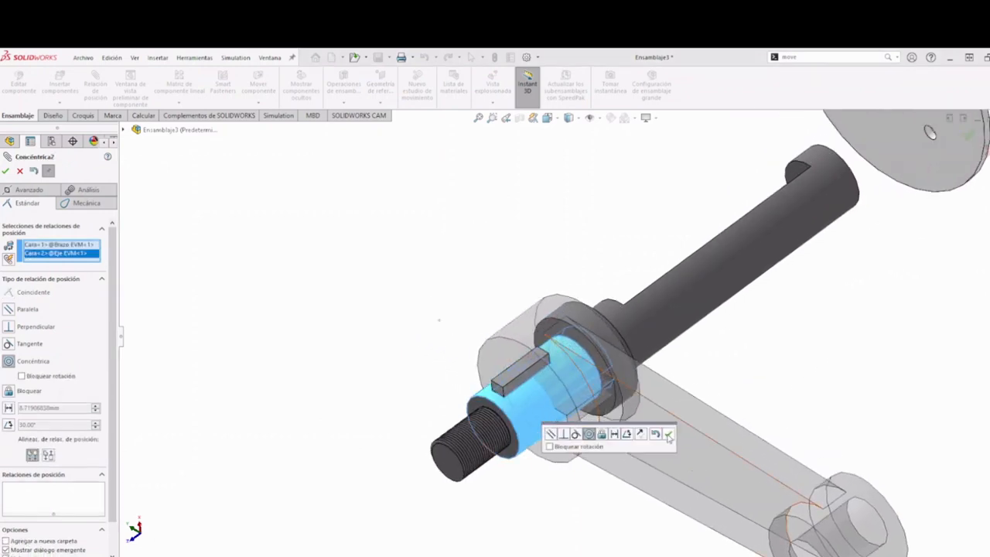
{"action": "left_click", "coordinate": [670, 435]}
Step: Swing the arm upward around the shaft and slide it along the keyed section towards the collar
{"action": "left_click_drag", "start_coordinate": [697, 439], "coordinate": [469, 236]}
{"action": "middle_click_drag", "start_coordinate": [469, 236], "coordinate": [532, 330]}
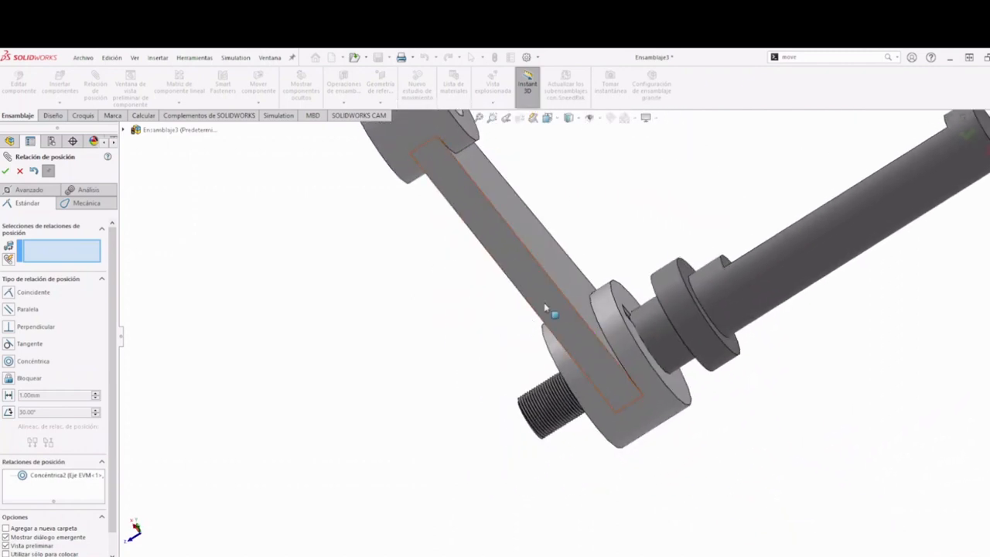
{"action": "left_click_drag", "start_coordinate": [545, 306], "coordinate": [609, 313]}
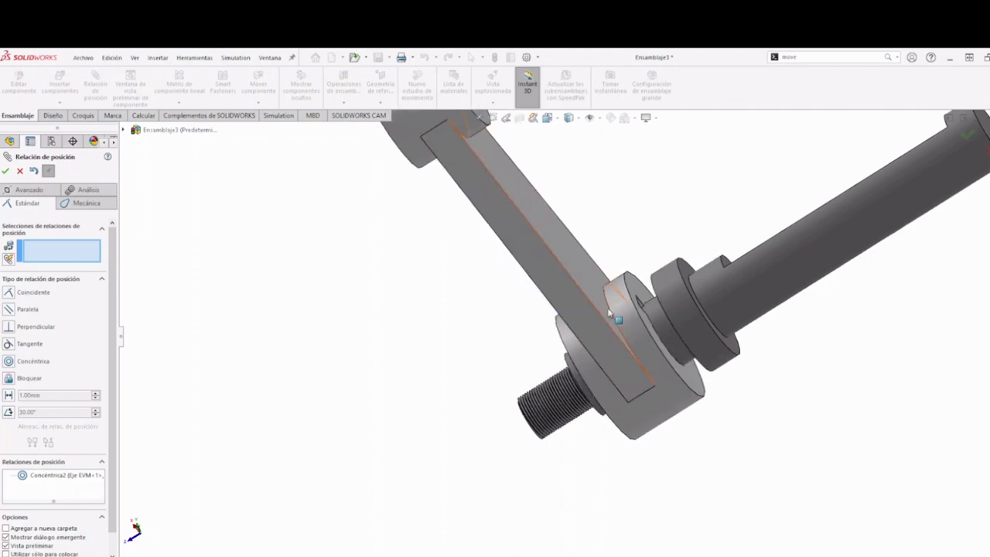
{"action": "scroll", "coordinate": [610, 313], "scroll_direction": "up", "scroll_amount": 5}
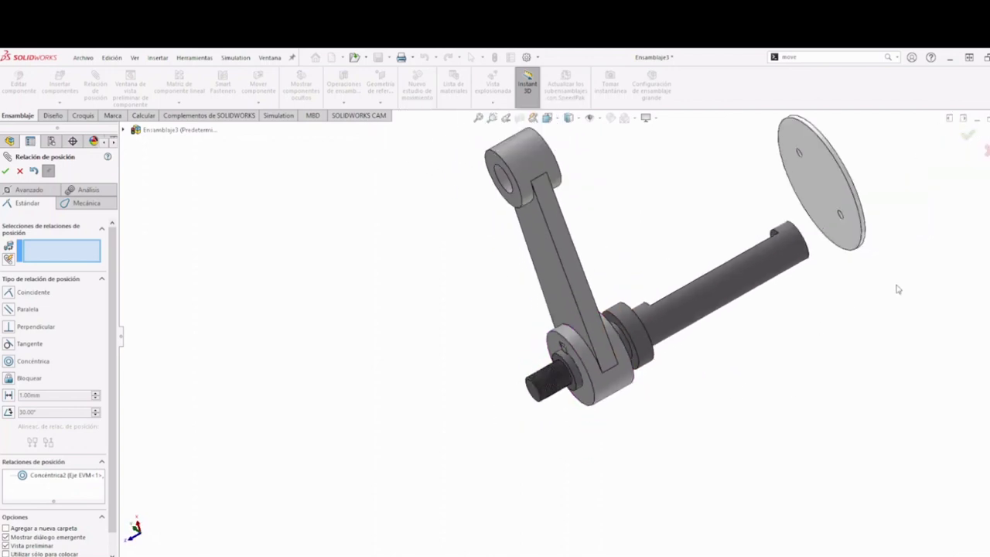
{"action": "mouse_move", "coordinate": [616, 331]}
{"action": "left_mouse_down"}
{"action": "mouse_move", "coordinate": [607, 346]}
{"action": "mouse_move", "coordinate": [621, 387]}
{"action": "mouse_move", "coordinate": [634, 379]}
{"action": "mouse_move", "coordinate": [611, 335]}
{"action": "left_mouse_up"}
{"action": "scroll", "coordinate": [570, 370], "scroll_direction": "down", "scroll_amount": 5}
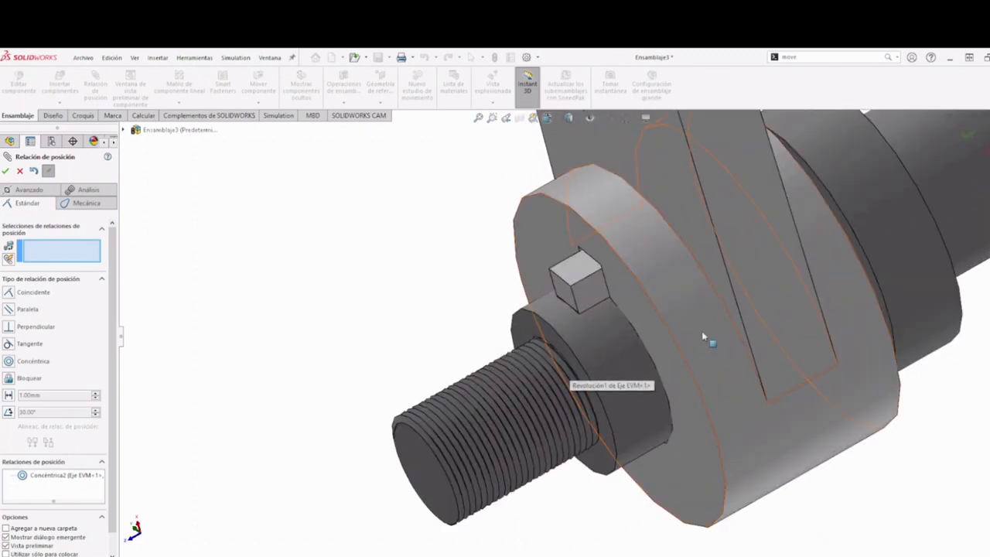
{"action": "scroll", "coordinate": [702, 338], "scroll_direction": "up", "scroll_amount": 5}
{"action": "left_click_drag", "start_coordinate": [668, 335], "coordinate": [680, 320]}
{"action": "scroll", "coordinate": [605, 302], "scroll_direction": "down", "scroll_amount": 6}
{"action": "middle_click_drag", "start_coordinate": [593, 319], "coordinate": [683, 280]}
{"action": "left_click", "coordinate": [527, 301]}
{"action": "middle_click_drag", "start_coordinate": [526, 303], "coordinate": [470, 424]}
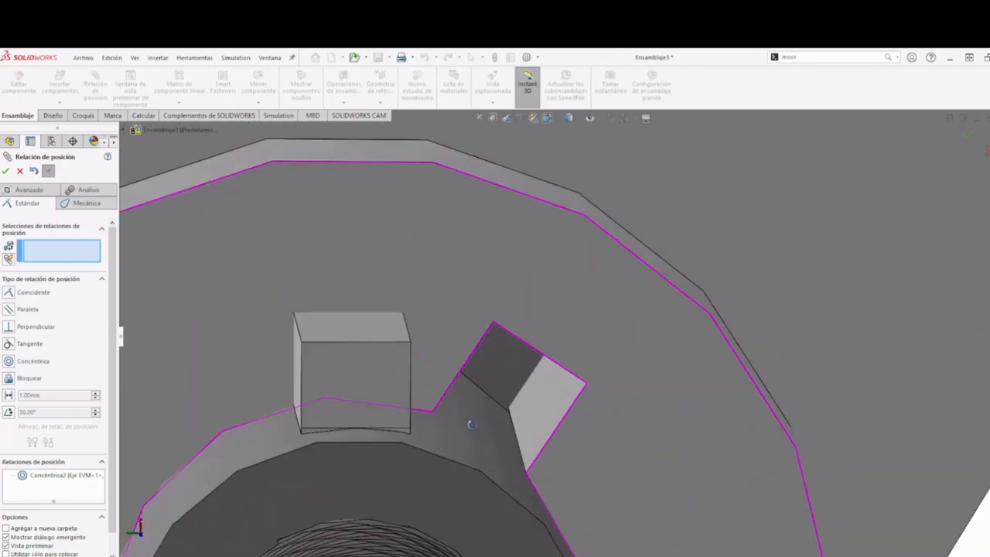
{"action": "left_click", "coordinate": [563, 400]}
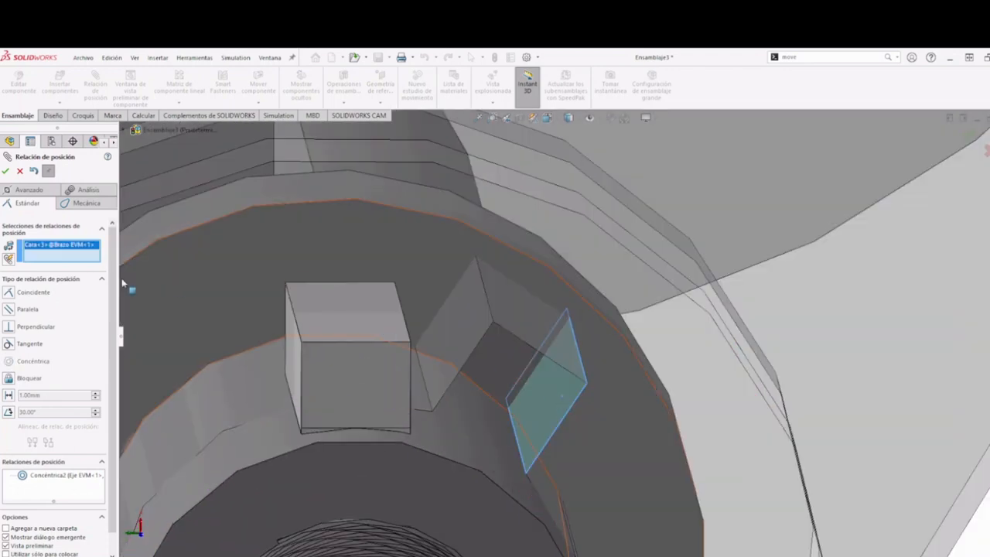
{"action": "left_click", "coordinate": [20, 172]}
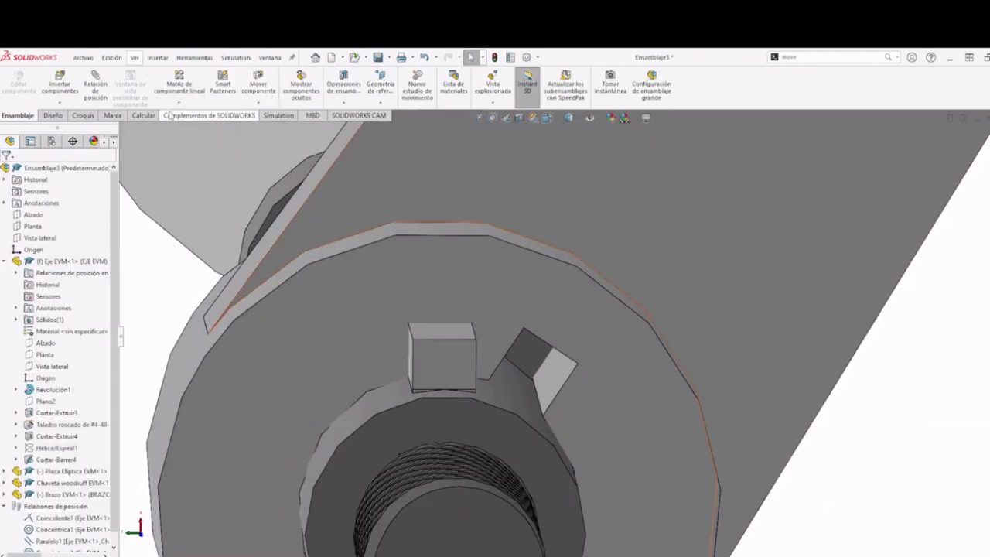
Step: Measure the distance between the two parallel side faces of the Brazo EVM arm's keyway
{"action": "left_click", "coordinate": [143, 116]}
{"action": "left_click", "coordinate": [158, 82]}
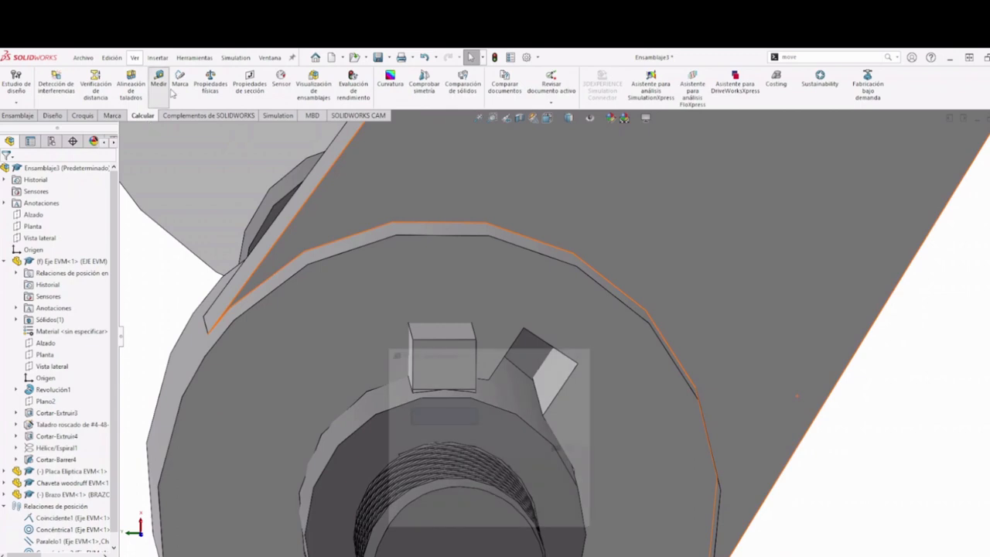
{"action": "left_click_drag", "start_coordinate": [528, 353], "coordinate": [285, 364]}
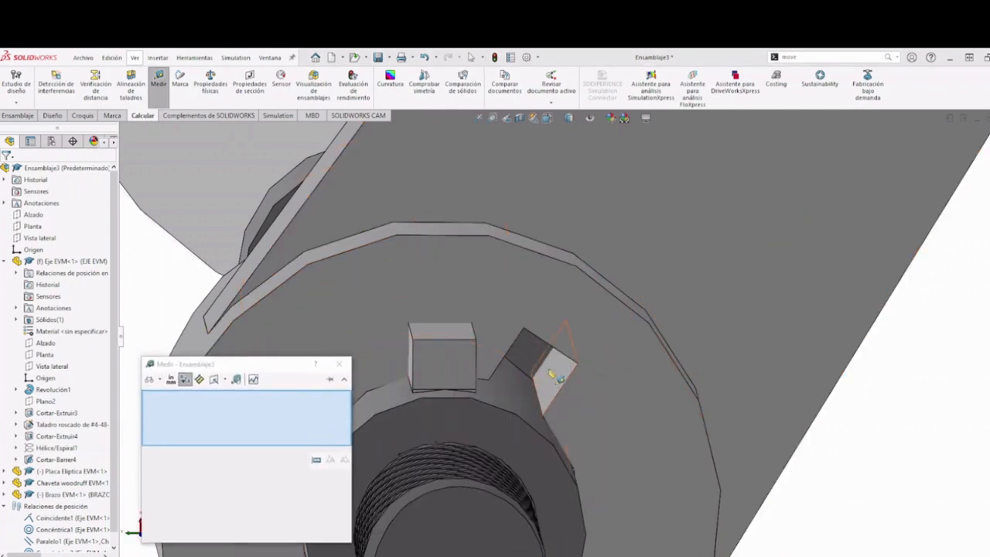
{"action": "left_click", "coordinate": [553, 374]}
{"action": "middle_click_drag", "start_coordinate": [552, 374], "coordinate": [413, 328]}
{"action": "left_click", "coordinate": [424, 332]}
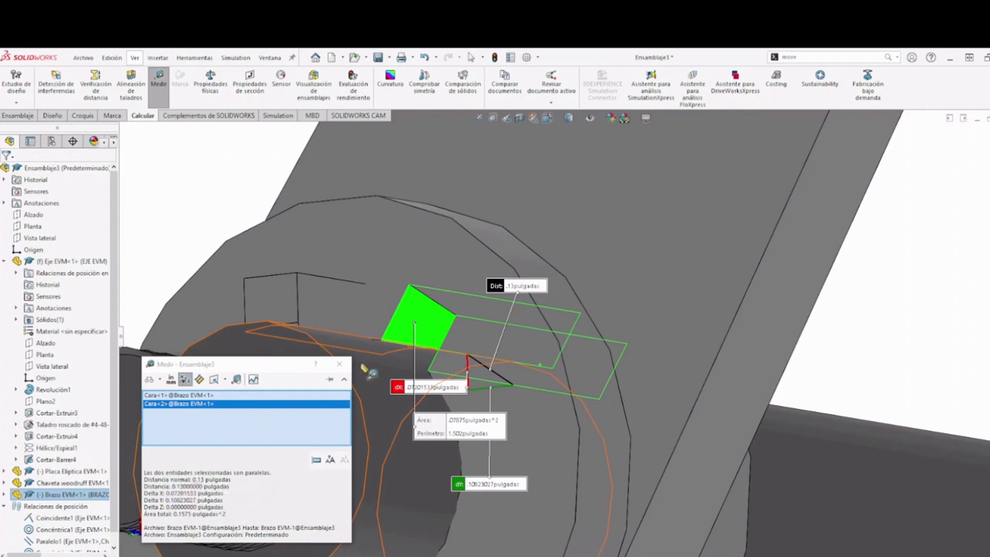
{"action": "left_click", "coordinate": [338, 363]}
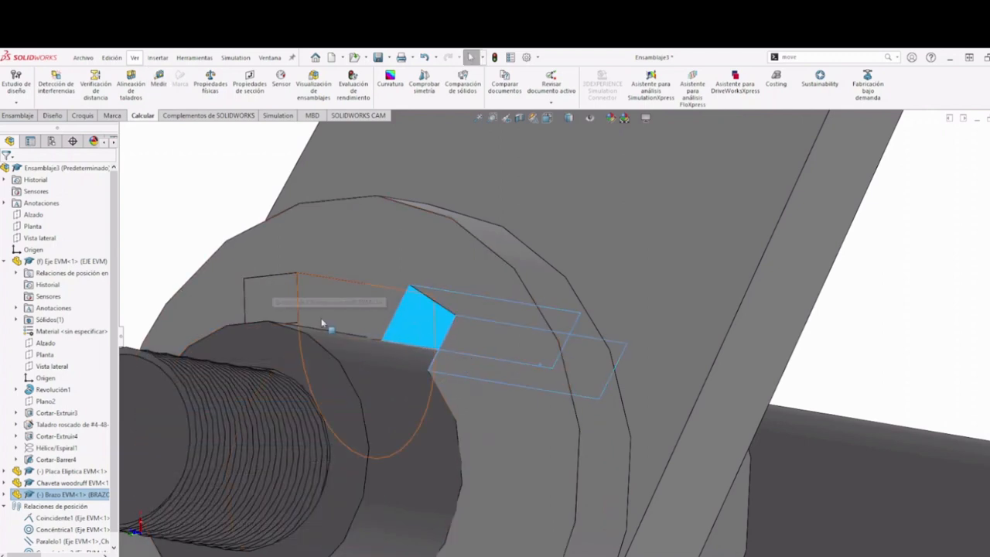
Step: Turn the arm slightly around the shaft to bring its keyway closer to the Woodruff key
{"action": "middle_click_drag", "start_coordinate": [322, 325], "coordinate": [354, 356]}
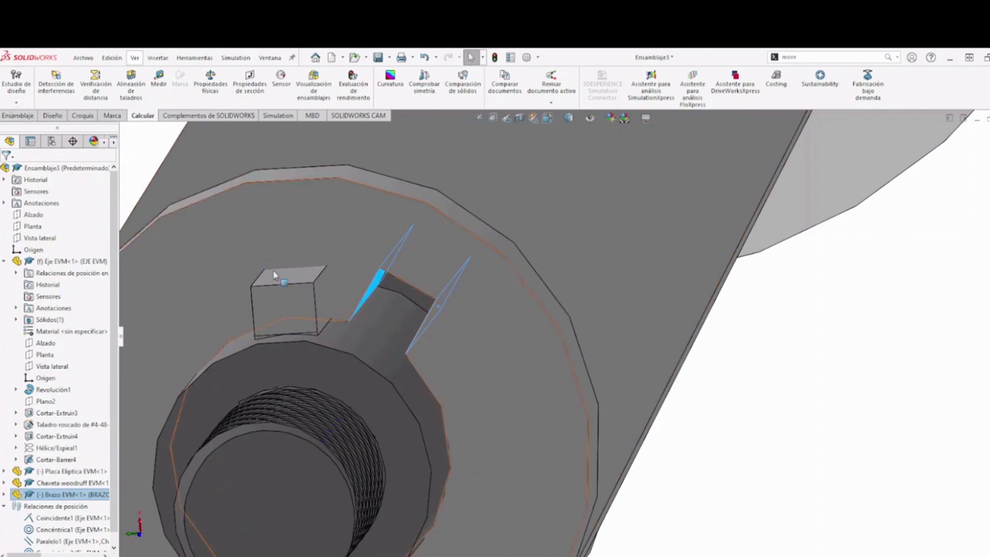
{"action": "scroll", "coordinate": [322, 306], "scroll_direction": "down", "scroll_amount": 4}
{"action": "middle_click_drag", "start_coordinate": [324, 310], "coordinate": [242, 276]}
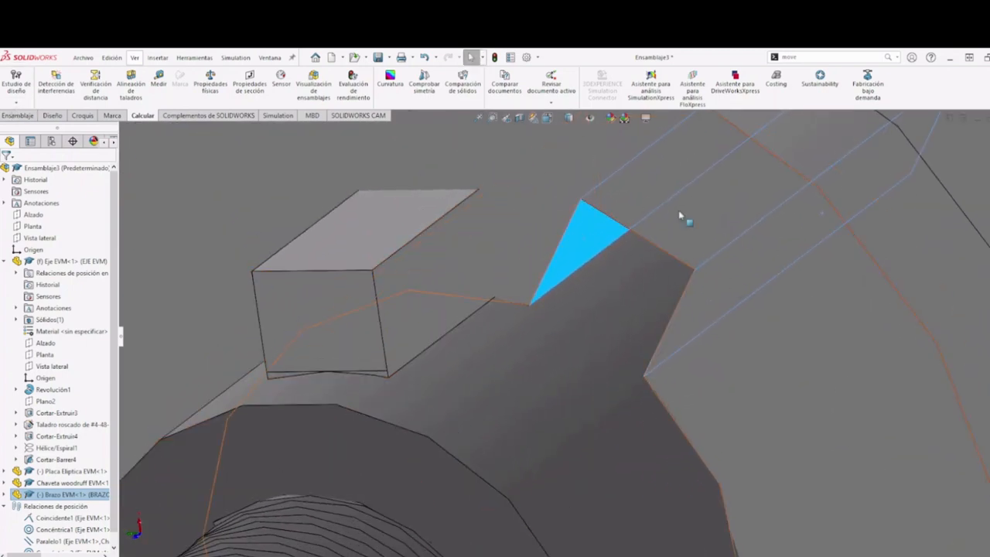
{"action": "scroll", "coordinate": [742, 320], "scroll_direction": "up", "scroll_amount": 5}
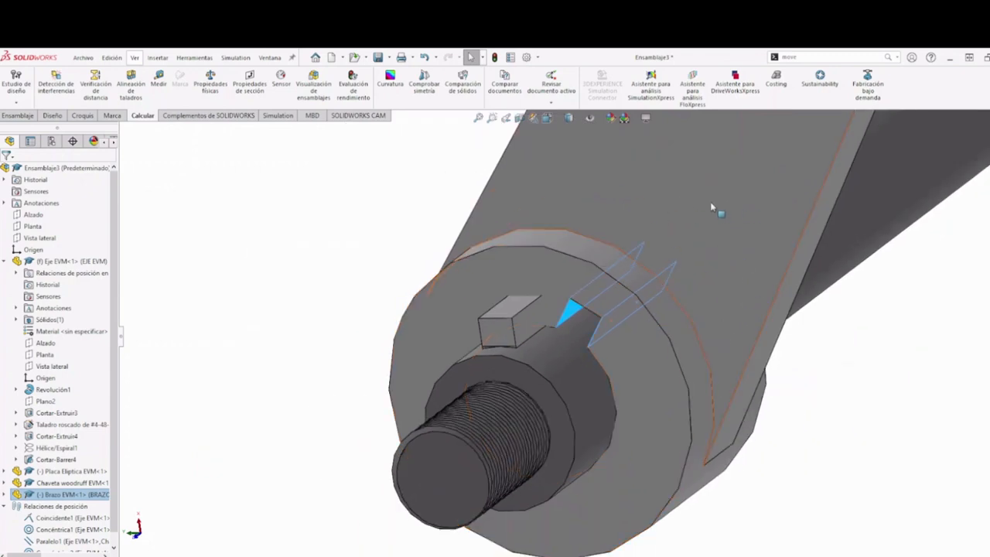
{"action": "scroll", "coordinate": [758, 231], "scroll_direction": "down", "scroll_amount": 3}
{"action": "mouse_move", "coordinate": [758, 230]}
{"action": "left_mouse_down"}
{"action": "mouse_move", "coordinate": [745, 202]}
{"action": "mouse_move", "coordinate": [750, 234]}
{"action": "left_mouse_up"}
{"action": "left_click", "coordinate": [225, 161]}
Step: Mate the Woodruff key's side face parallel to the matching side face of the arm's keyway
{"action": "left_click", "coordinate": [14, 116]}
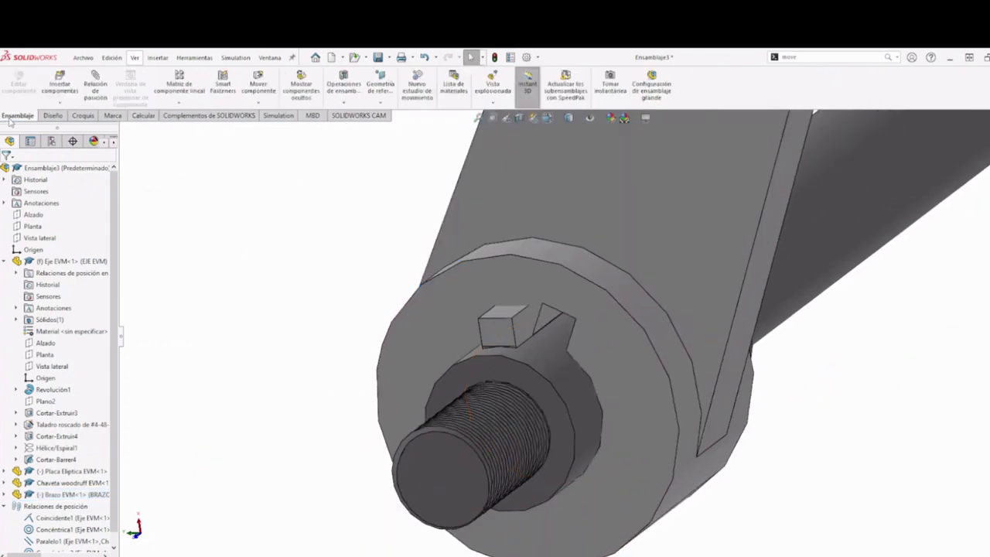
{"action": "left_click", "coordinate": [97, 86]}
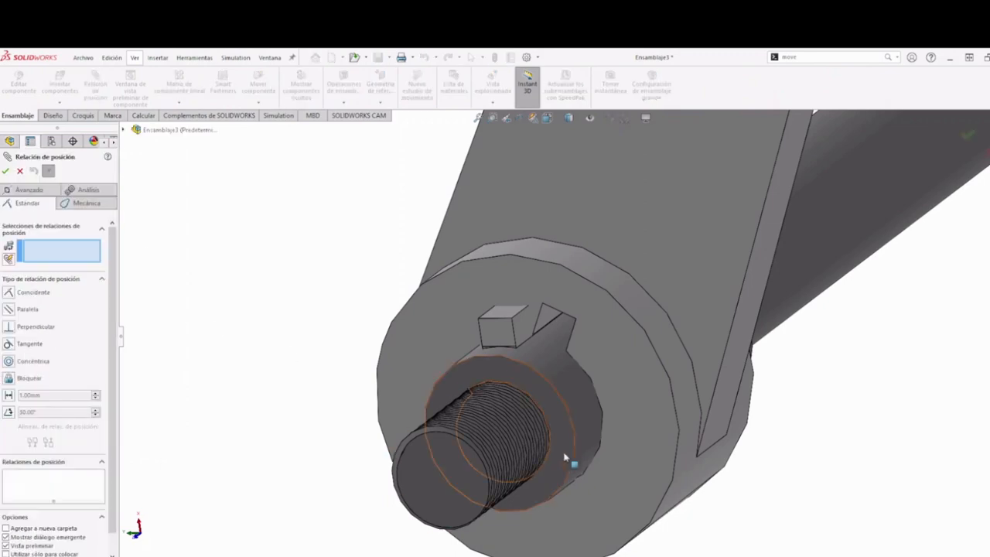
{"action": "scroll", "coordinate": [548, 300], "scroll_direction": "down", "scroll_amount": 5}
{"action": "left_click", "coordinate": [462, 281]}
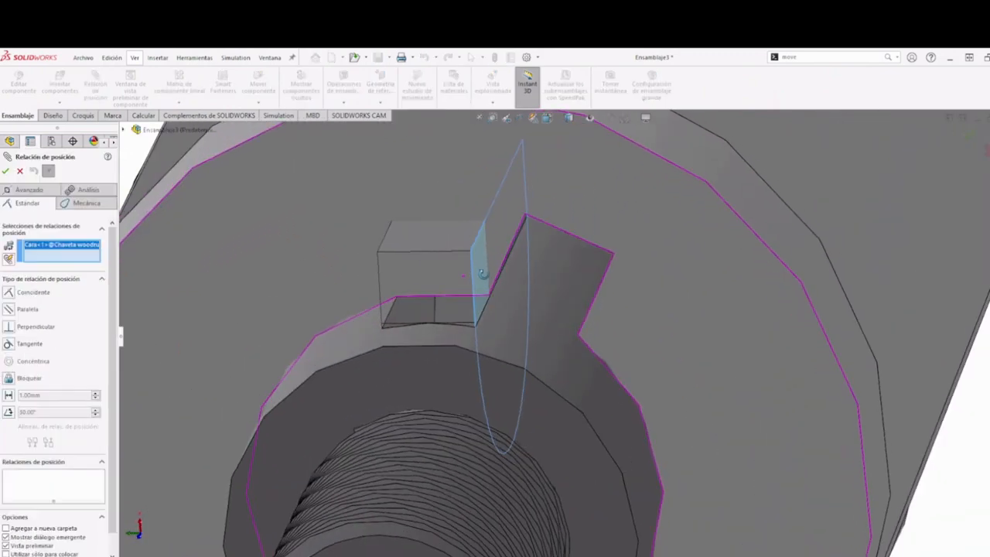
{"action": "middle_click_drag", "start_coordinate": [482, 274], "coordinate": [512, 276]}
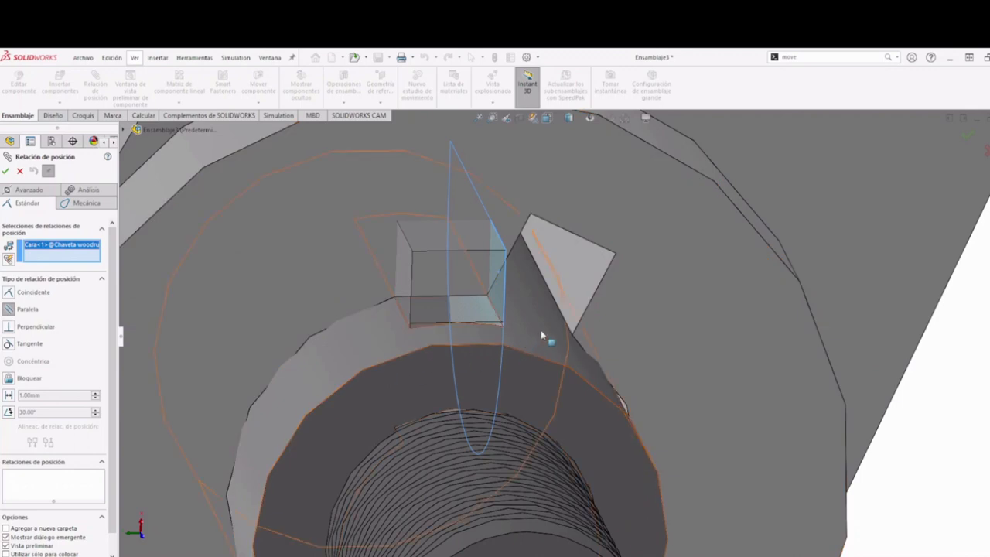
{"action": "left_click", "coordinate": [572, 283]}
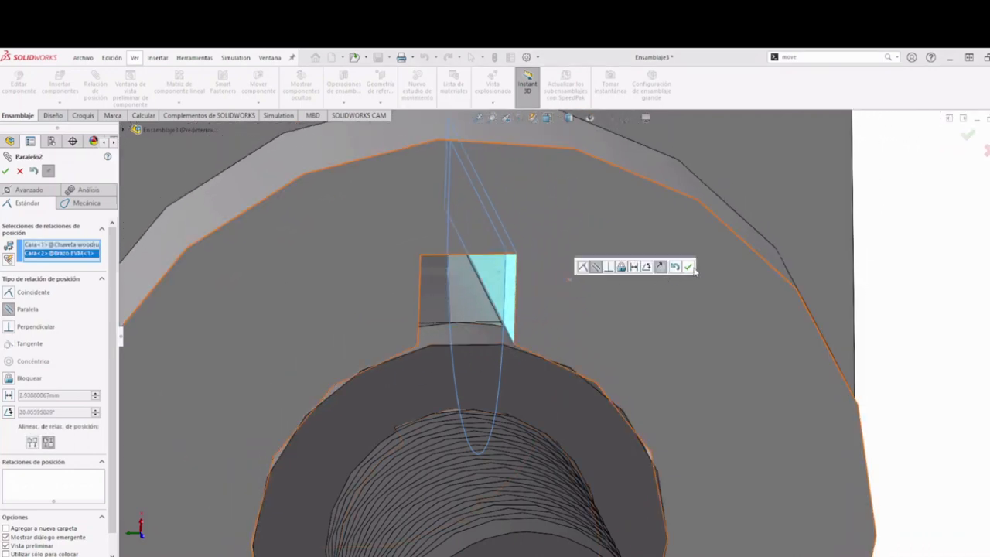
{"action": "left_click", "coordinate": [687, 267]}
Step: Examine the fit and clearance between the Woodruff key and the arm's keyway, looking along the shaft axis
{"action": "scroll", "coordinate": [531, 334], "scroll_direction": "up", "scroll_amount": 4}
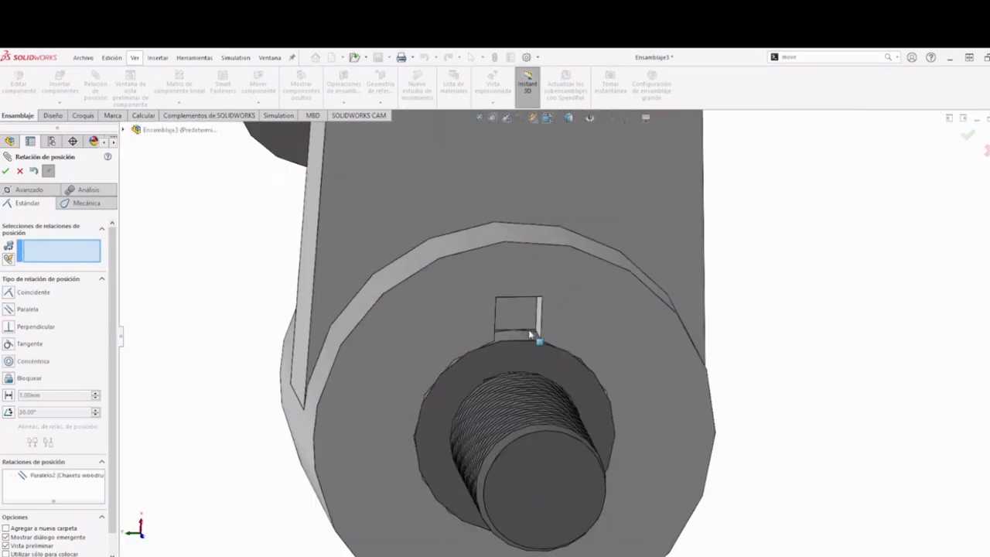
{"action": "key", "text": "space"}
{"action": "left_click", "coordinate": [555, 379]}
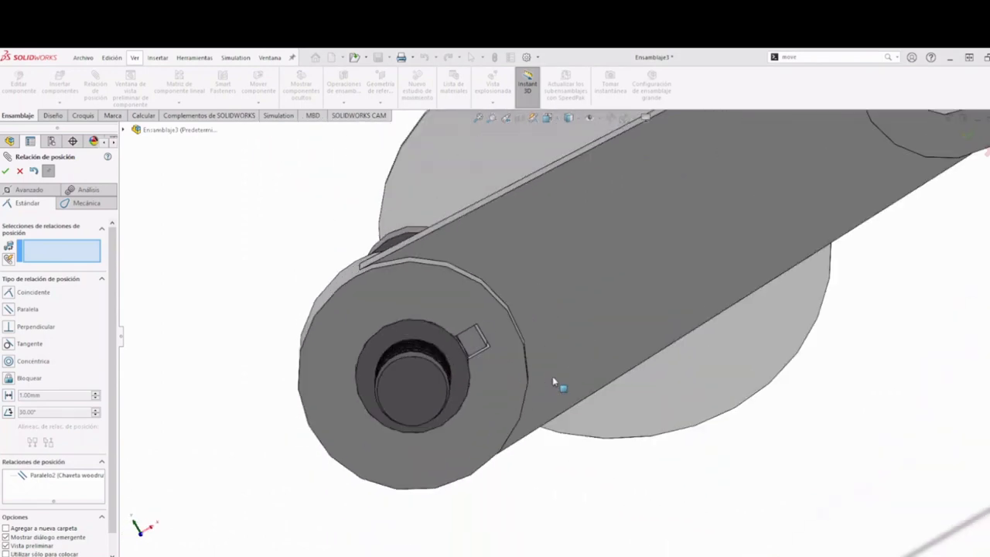
{"action": "scroll", "coordinate": [441, 305], "scroll_direction": "up", "scroll_amount": 8}
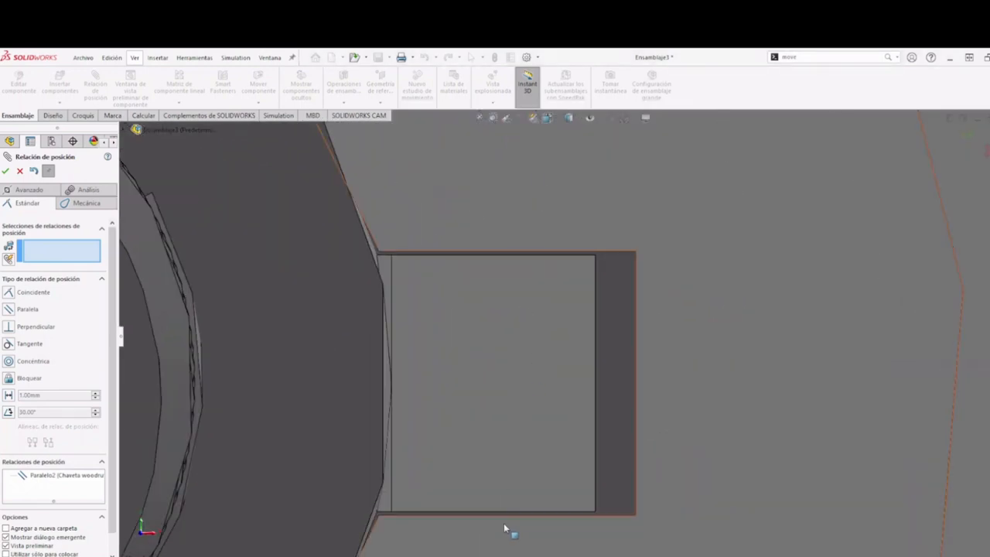
{"action": "scroll", "coordinate": [565, 422], "scroll_direction": "up", "scroll_amount": 3}
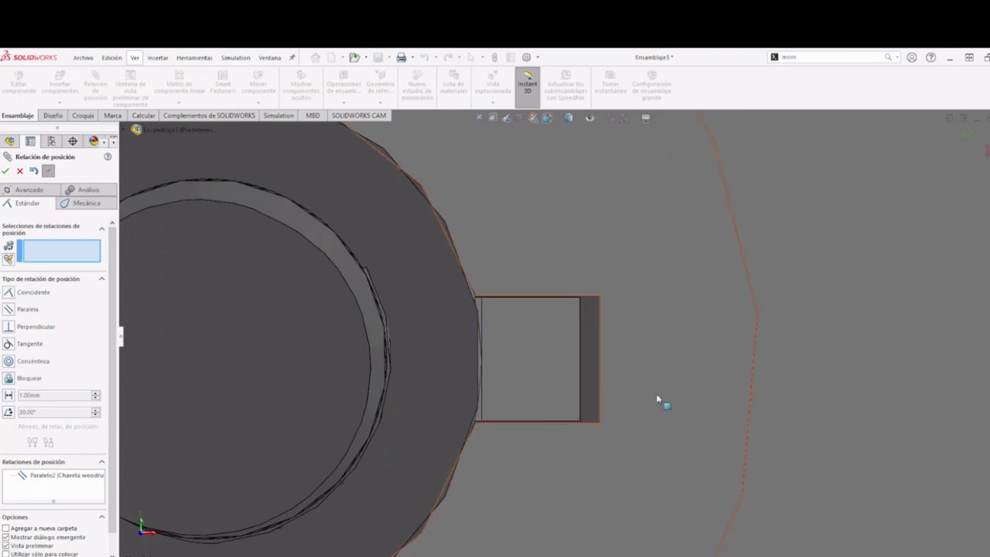
{"action": "scroll", "coordinate": [574, 316], "scroll_direction": "down", "scroll_amount": 4}
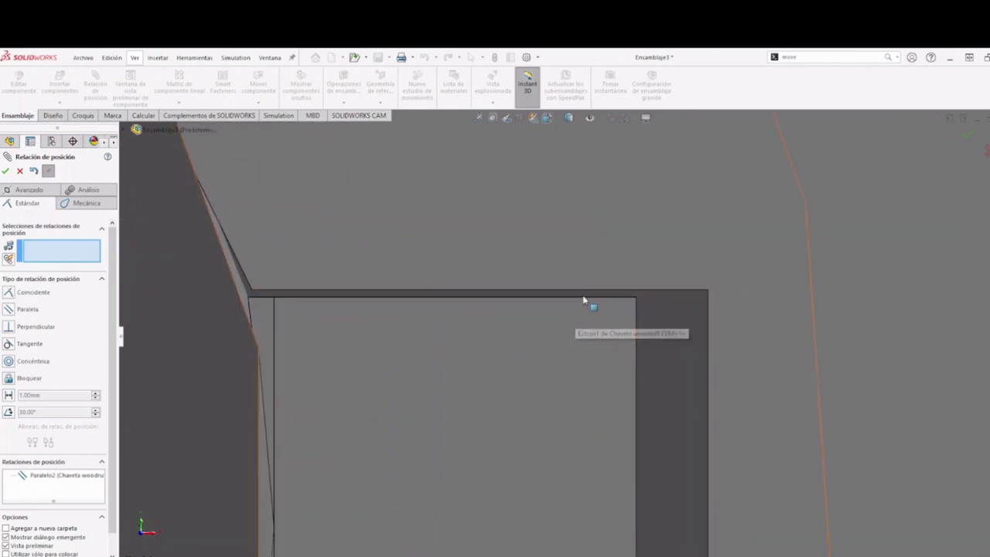
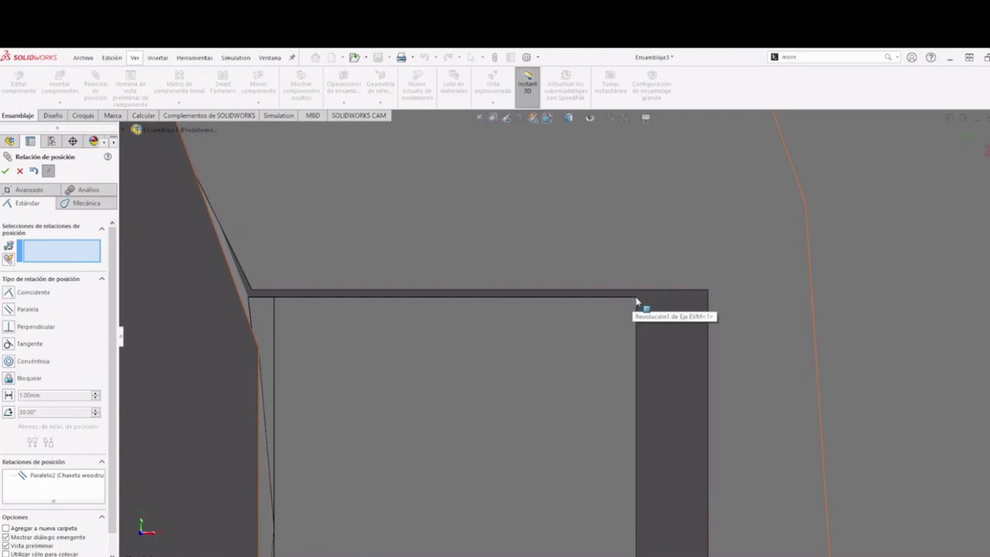
{"action": "scroll", "coordinate": [618, 348], "scroll_direction": "up", "scroll_amount": 8}
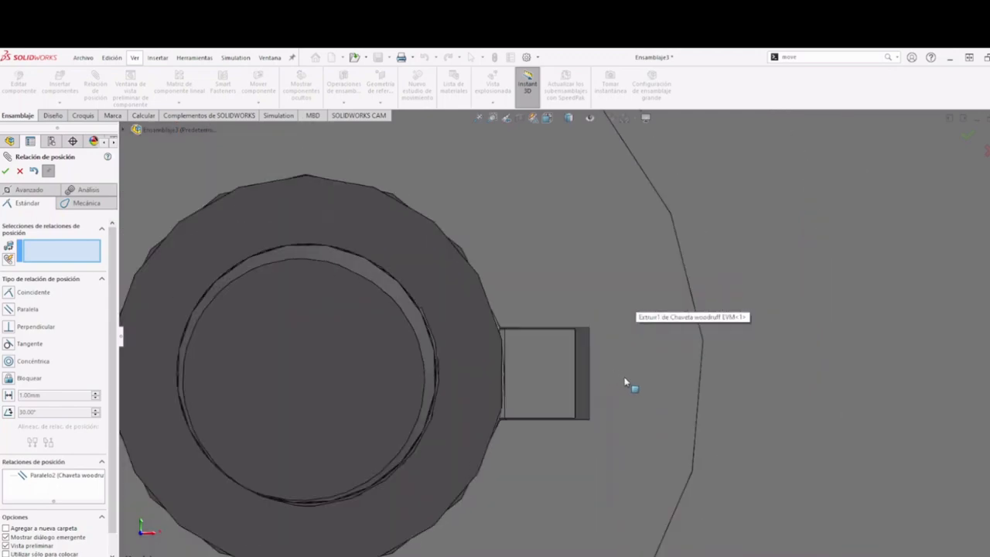
{"action": "middle_click_drag", "start_coordinate": [624, 377], "coordinate": [585, 345]}
{"action": "scroll", "coordinate": [585, 348], "scroll_direction": "up", "scroll_amount": 5}
{"action": "key", "text": "space"}
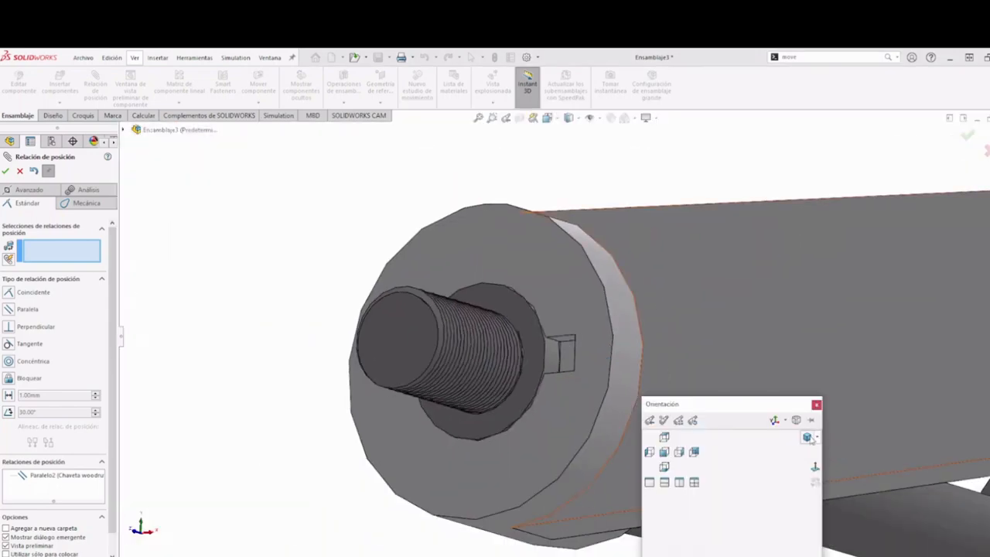
Step: Slide the arm along the shaft a little closer to the collar
{"action": "left_click", "coordinate": [808, 438]}
{"action": "middle_click_drag", "start_coordinate": [590, 397], "coordinate": [507, 313]}
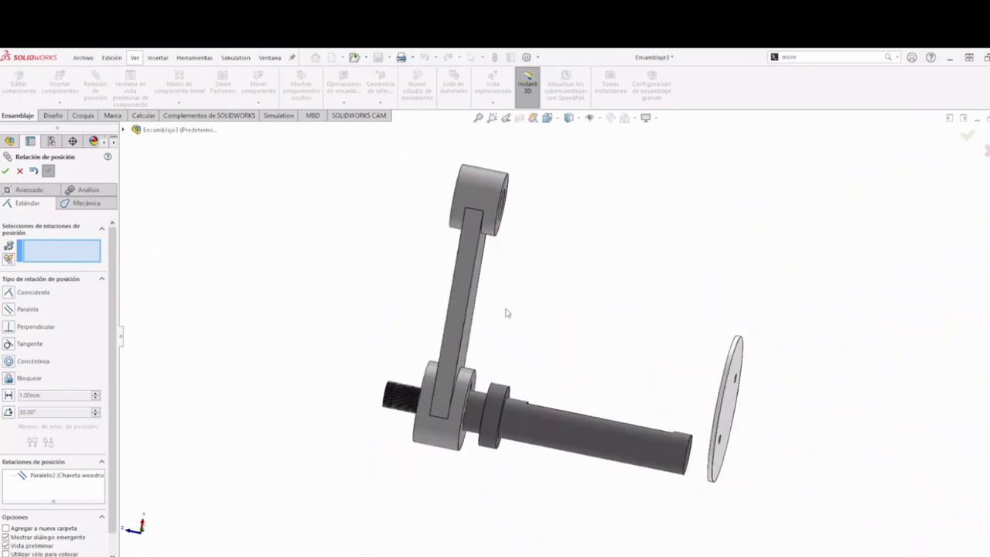
{"action": "left_click_drag", "start_coordinate": [460, 309], "coordinate": [481, 333]}
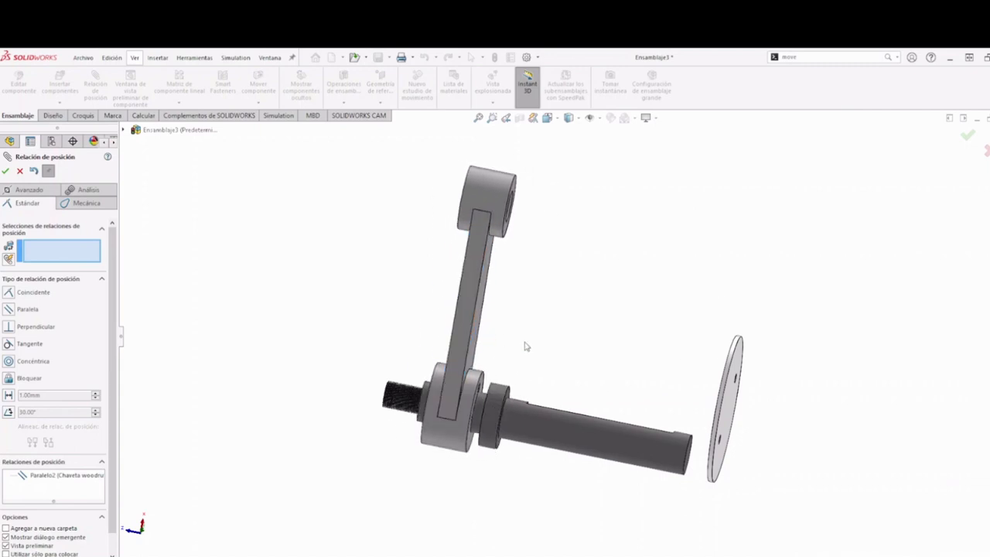
Step: Mate one hole of the Placa Elíptica EVM plate concentric with the threaded hole nearest the collar on the shaft's flat
{"action": "middle_click_drag", "start_coordinate": [526, 347], "coordinate": [600, 452]}
{"action": "middle_click_drag", "start_coordinate": [558, 398], "coordinate": [582, 470]}
{"action": "scroll", "coordinate": [570, 279], "scroll_direction": "down", "scroll_amount": 4}
{"action": "middle_click_drag", "start_coordinate": [559, 278], "coordinate": [592, 312]}
{"action": "scroll", "coordinate": [614, 236], "scroll_direction": "down", "scroll_amount": 2}
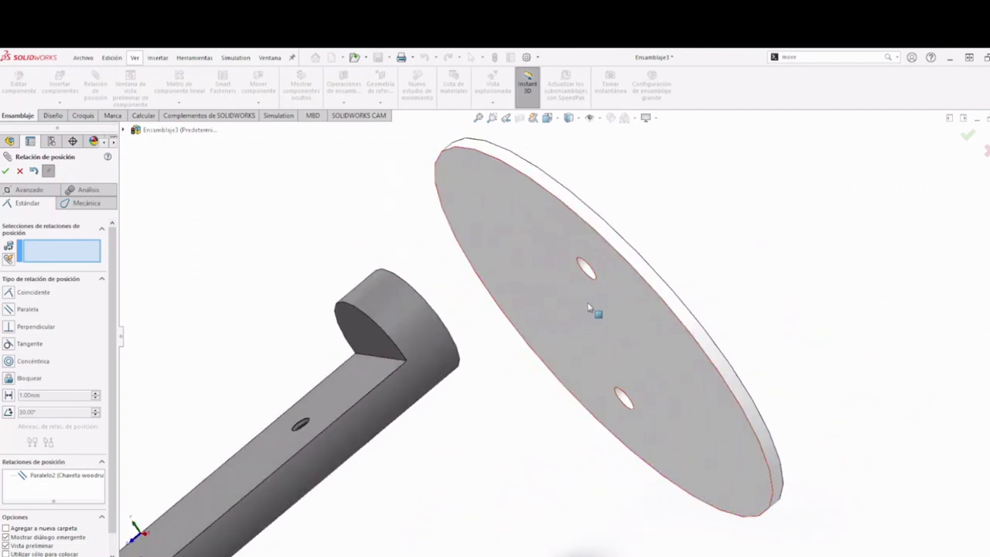
{"action": "scroll", "coordinate": [572, 340], "scroll_direction": "up", "scroll_amount": 2}
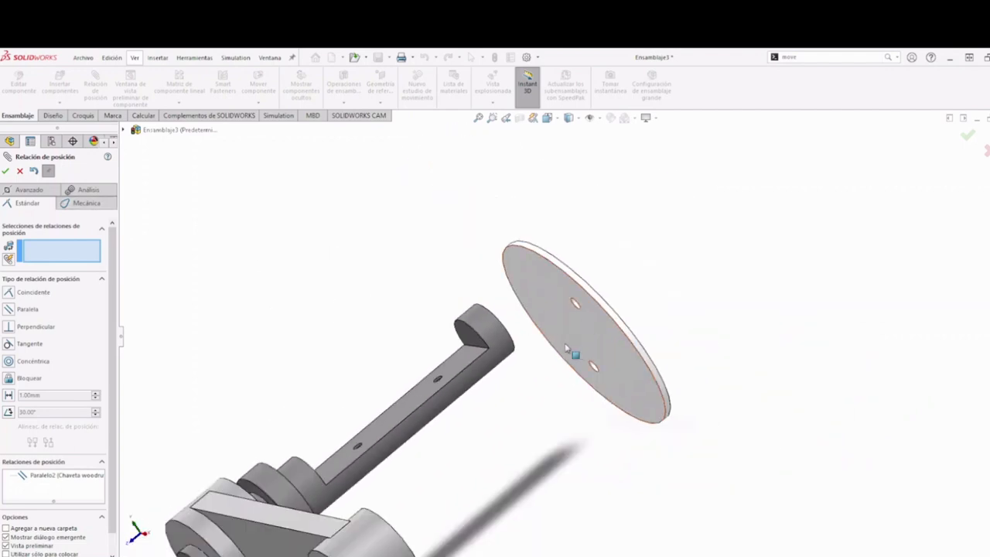
{"action": "scroll", "coordinate": [574, 310], "scroll_direction": "down", "scroll_amount": 3}
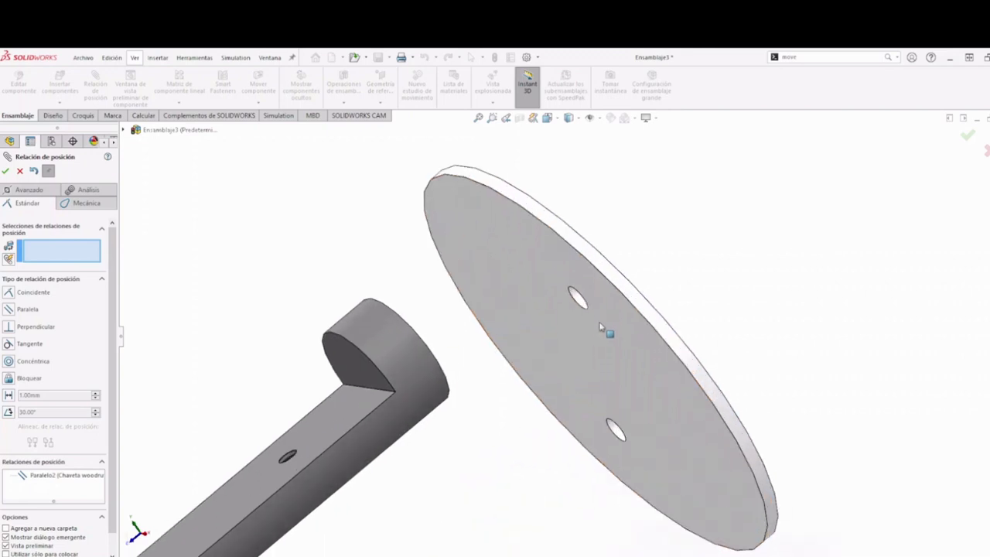
{"action": "left_click", "coordinate": [580, 302]}
{"action": "scroll", "coordinate": [246, 491], "scroll_direction": "up", "scroll_amount": 4}
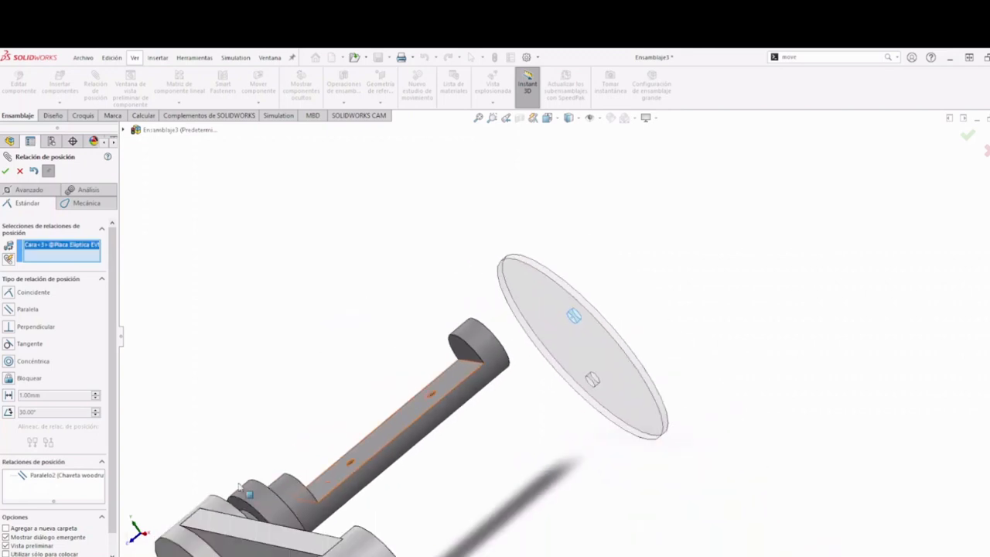
{"action": "scroll", "coordinate": [246, 492], "scroll_direction": "down", "scroll_amount": 3}
{"action": "middle_click_drag", "start_coordinate": [400, 435], "coordinate": [397, 410]}
{"action": "left_click", "coordinate": [395, 400]}
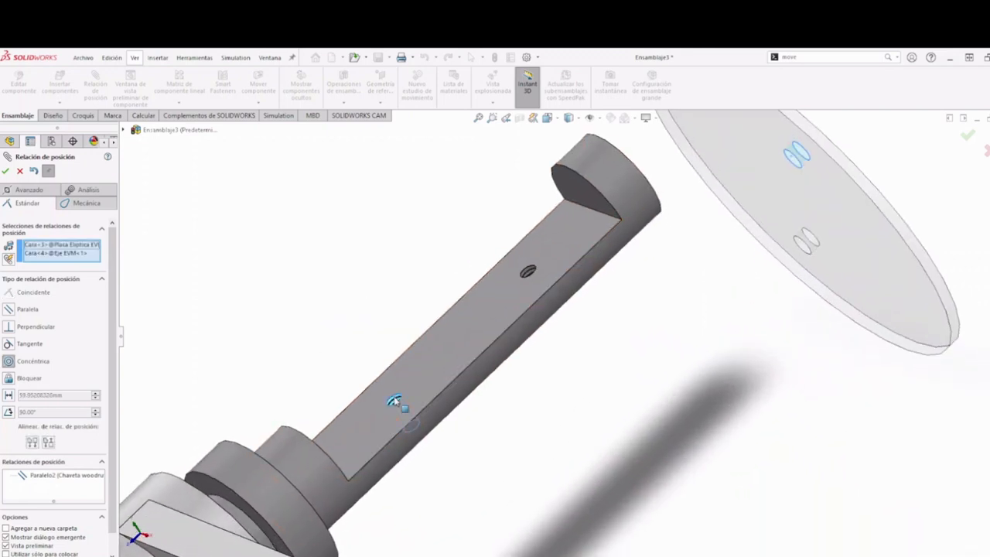
{"action": "left_click", "coordinate": [379, 417]}
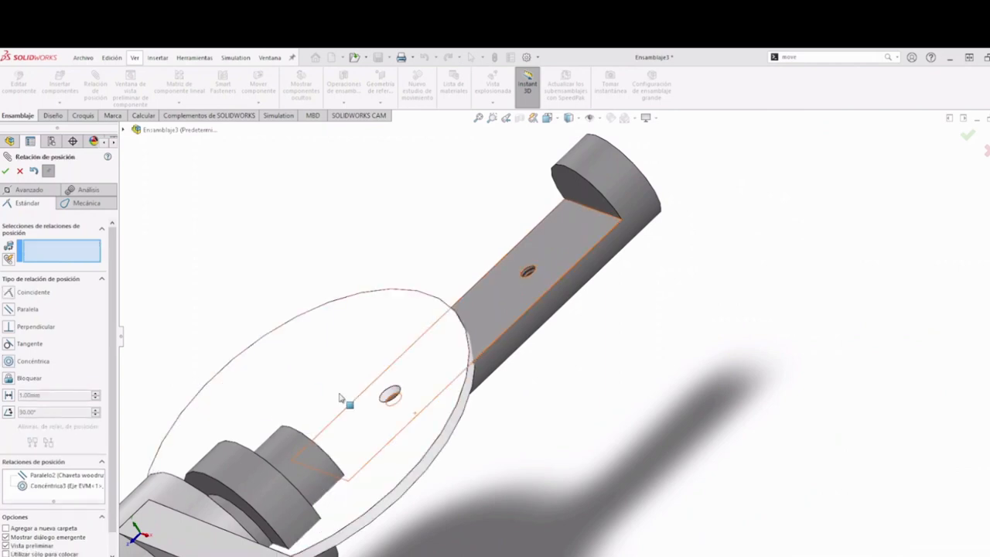
Step: Move the elliptical plate clear of the arm and mate its face coincident with the shaft's flat face
{"action": "left_click_drag", "start_coordinate": [342, 400], "coordinate": [632, 291]}
{"action": "middle_click_drag", "start_coordinate": [632, 290], "coordinate": [615, 349]}
{"action": "left_click", "coordinate": [552, 363]}
{"action": "middle_click_drag", "start_coordinate": [552, 363], "coordinate": [588, 425]}
{"action": "left_click", "coordinate": [588, 425]}
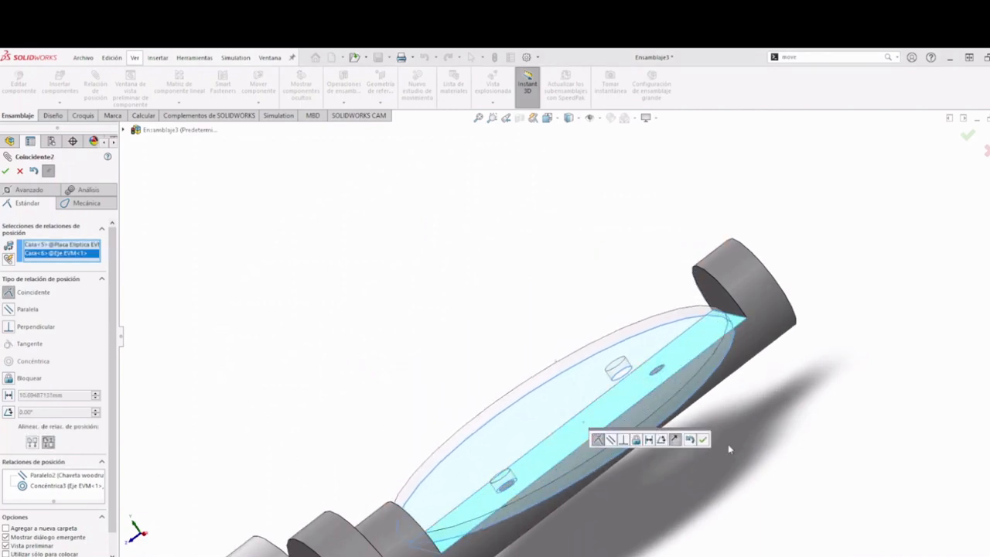
{"action": "left_click", "coordinate": [703, 439]}
Step: Mate the elliptical plate's second hole concentric with the remaining threaded hole on the shaft's flat
{"action": "middle_click_drag", "start_coordinate": [702, 440], "coordinate": [596, 347]}
{"action": "left_click_drag", "start_coordinate": [510, 202], "coordinate": [585, 232]}
{"action": "scroll", "coordinate": [572, 262], "scroll_direction": "up", "scroll_amount": 6}
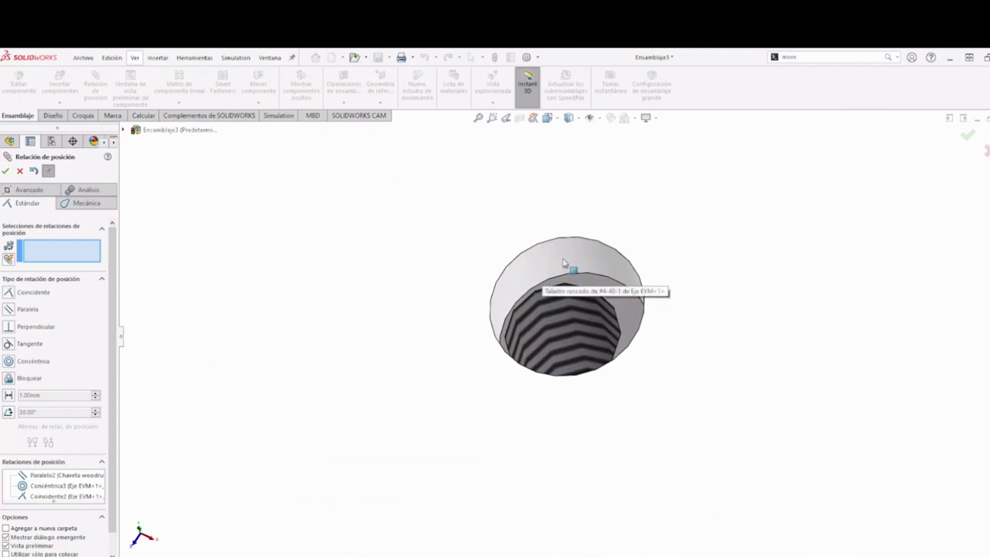
{"action": "left_click", "coordinate": [563, 305]}
{"action": "left_click", "coordinate": [564, 309]}
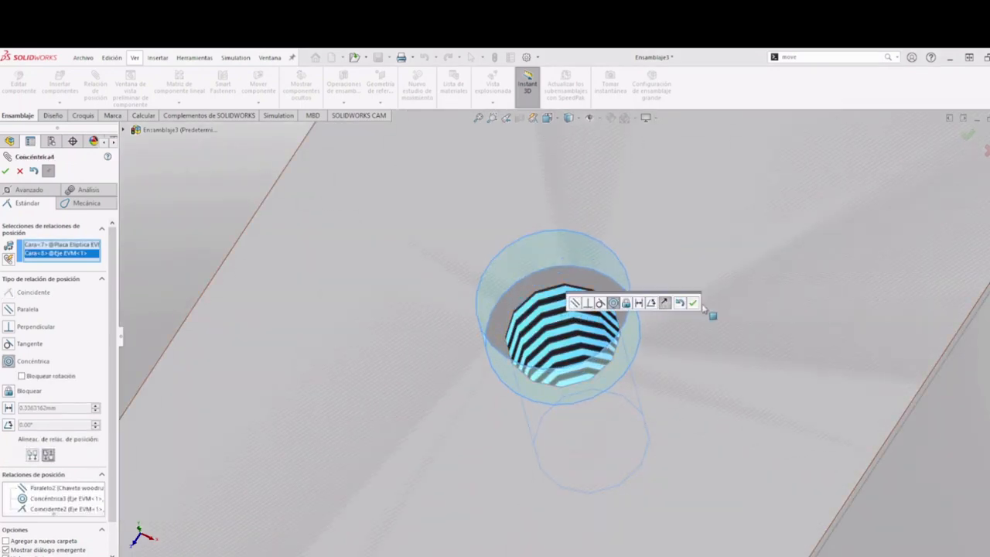
{"action": "left_click", "coordinate": [695, 303]}
{"action": "scroll", "coordinate": [665, 356], "scroll_direction": "down", "scroll_amount": 6}
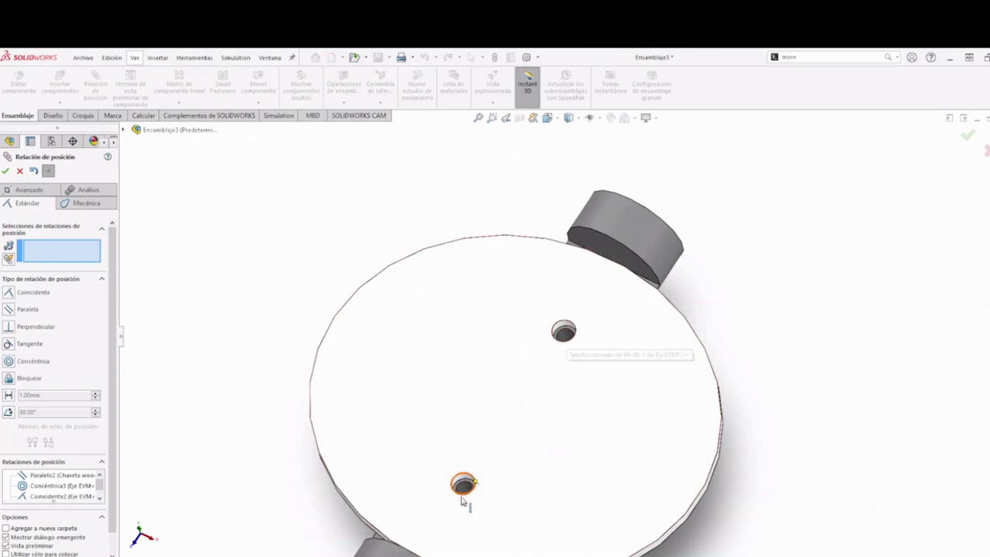
{"action": "left_click", "coordinate": [21, 172]}
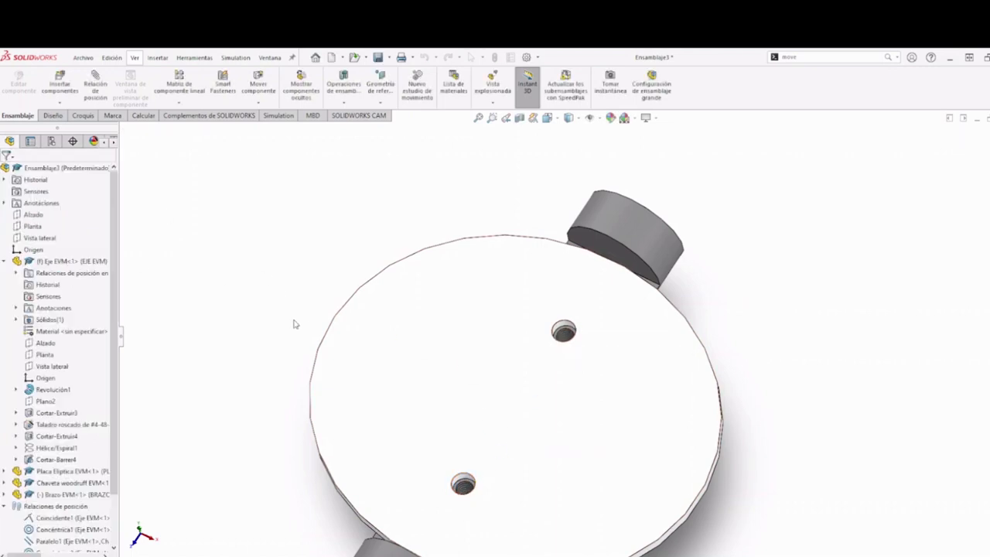
Step: Examine the mated plate on the shaft from several angles and return to the isometric view
{"action": "scroll", "coordinate": [356, 410], "scroll_direction": "up", "scroll_amount": 5}
{"action": "middle_click_drag", "start_coordinate": [360, 416], "coordinate": [336, 304]}
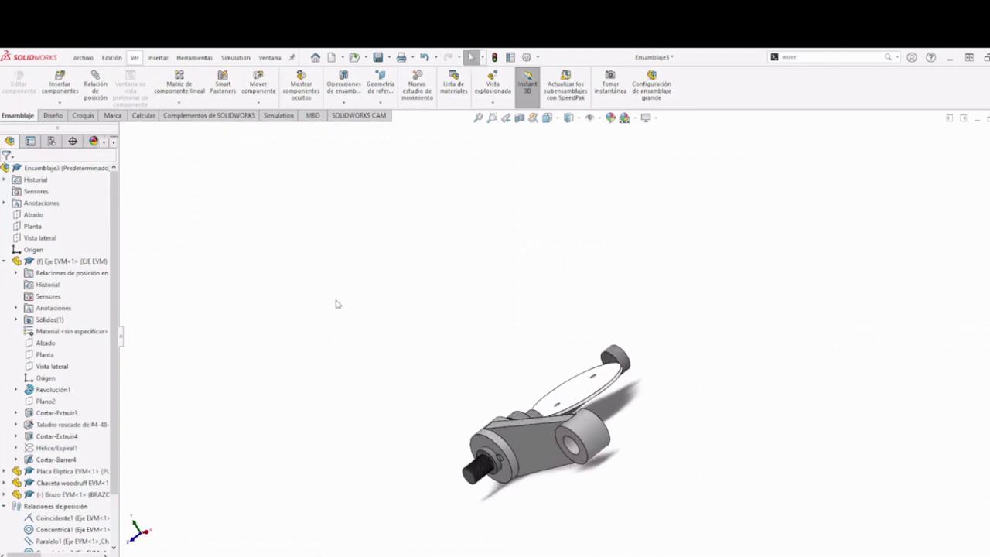
{"action": "scroll", "coordinate": [88, 528], "scroll_direction": "down", "scroll_amount": 2}
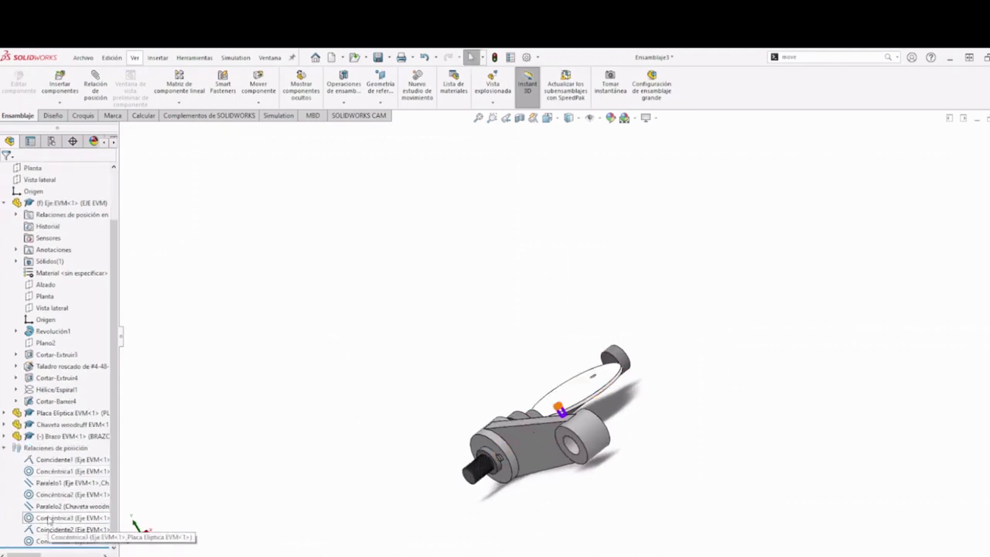
{"action": "right_click", "coordinate": [47, 517]}
{"action": "left_click", "coordinate": [319, 368]}
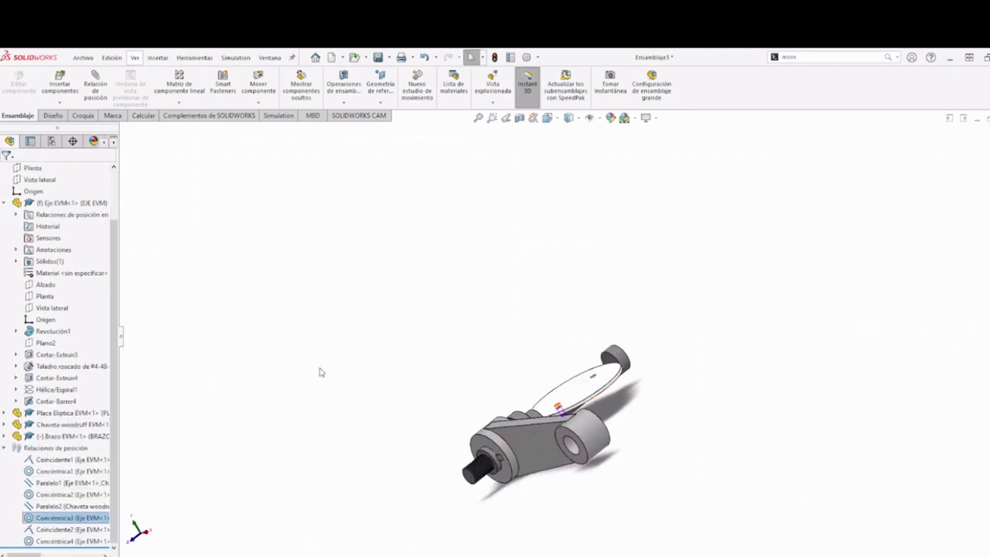
{"action": "left_click", "coordinate": [320, 369]}
{"action": "scroll", "coordinate": [556, 381], "scroll_direction": "down", "scroll_amount": 4}
{"action": "left_click_drag", "start_coordinate": [630, 387], "coordinate": [718, 451]}
{"action": "left_click", "coordinate": [720, 456]}
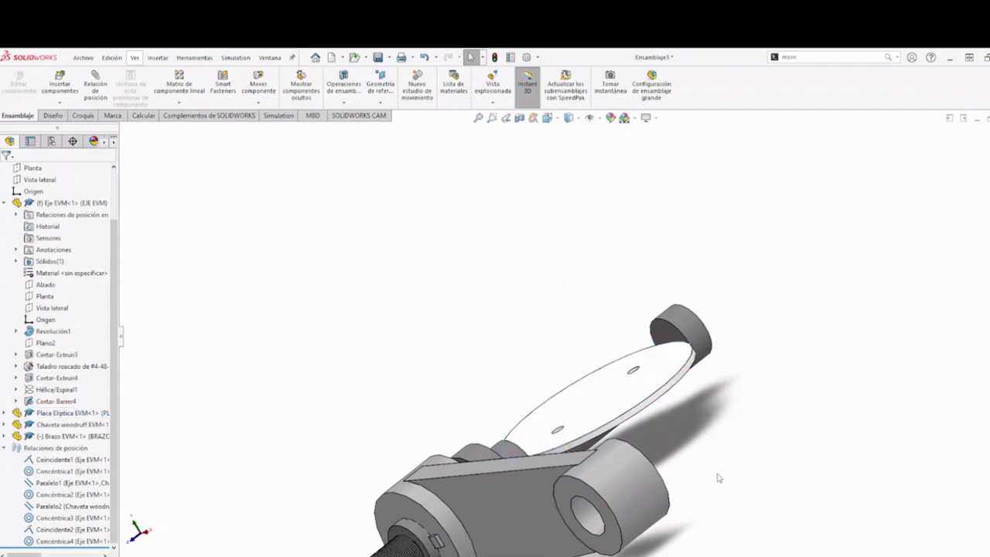
{"action": "mouse_move", "coordinate": [719, 477]}
{"action": "middle_mouse_down"}
{"action": "mouse_move", "coordinate": [739, 499]}
{"action": "mouse_move", "coordinate": [720, 473]}
{"action": "middle_mouse_up"}
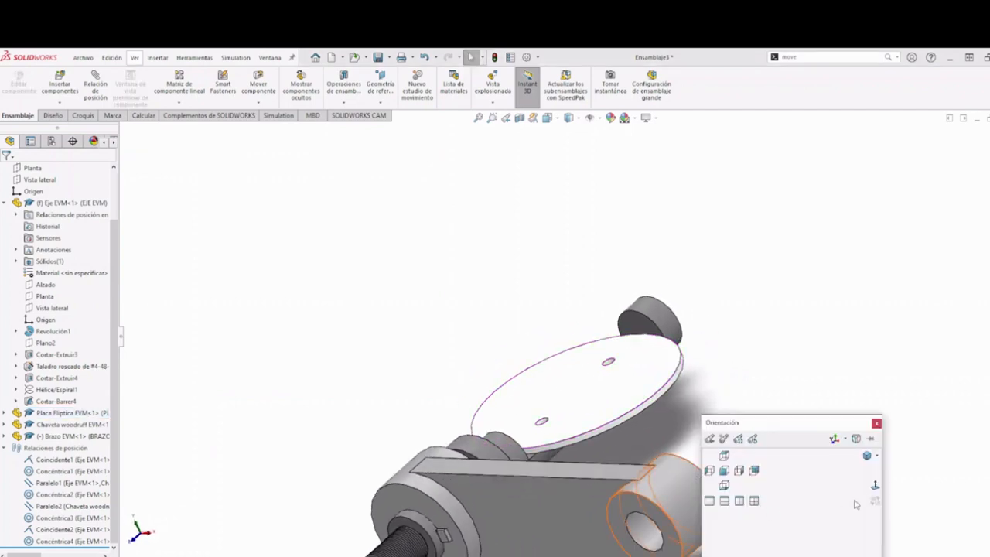
{"action": "left_click", "coordinate": [866, 456]}
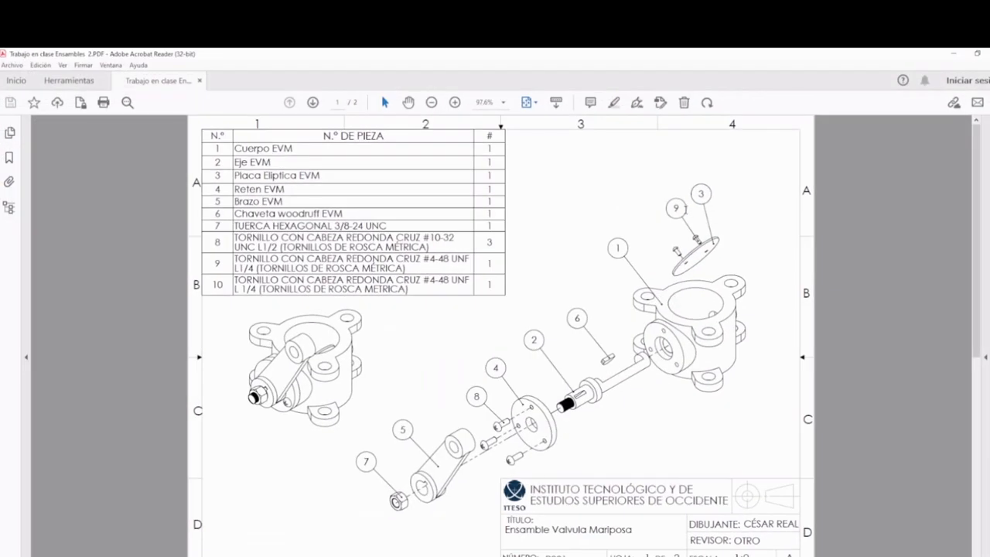
Step: Switch to Acrobat Reader and check the parts list entry for item 9, the plate screws, and return to SOLIDWORKS
{"action": "left_click_drag", "start_coordinate": [242, 263], "coordinate": [438, 264]}
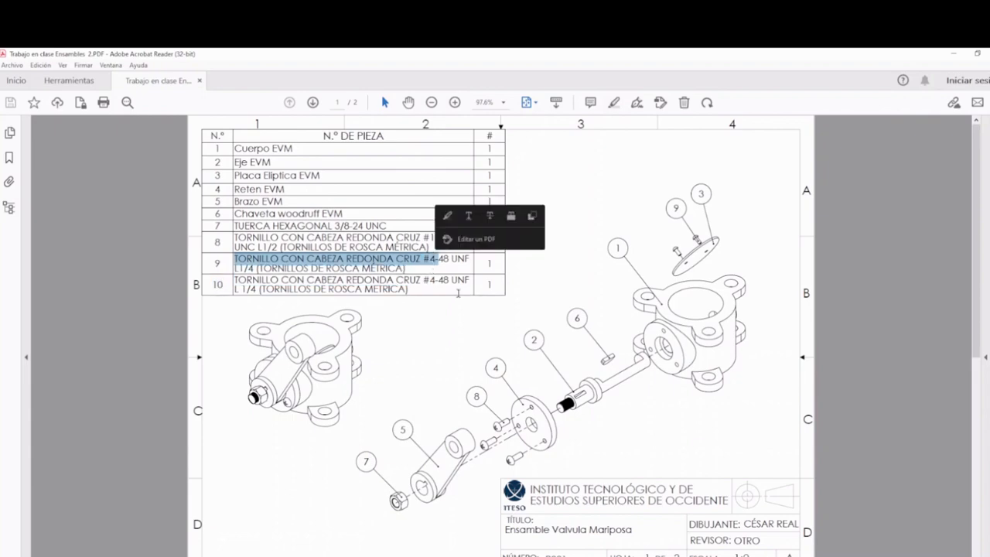
{"action": "left_click", "coordinate": [457, 292]}
{"action": "left_click", "coordinate": [976, 53]}
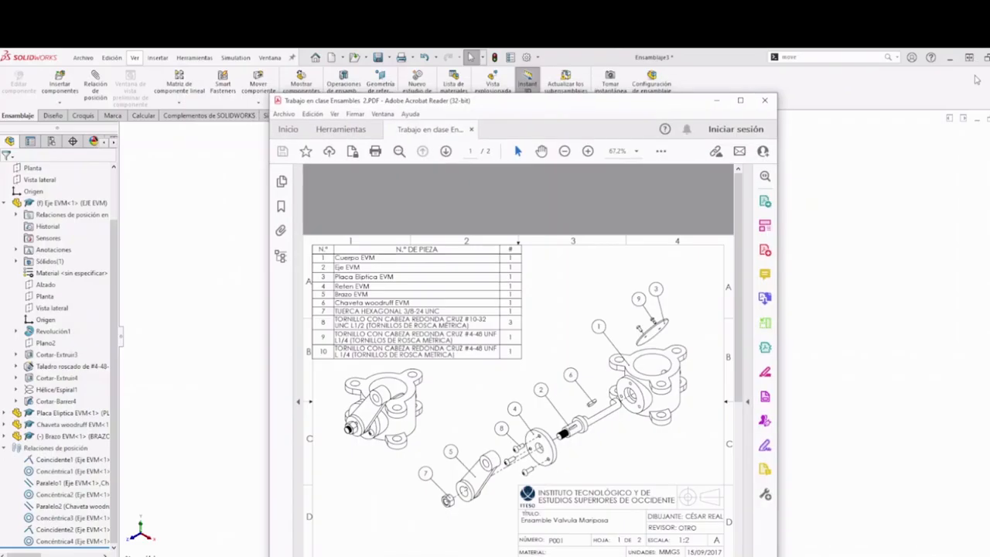
{"action": "left_click", "coordinate": [740, 101]}
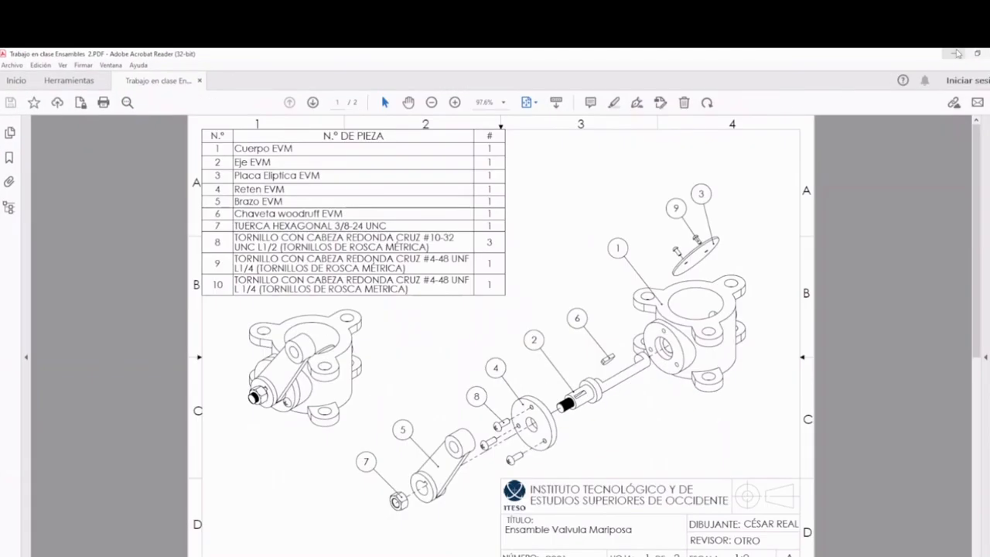
{"action": "left_click", "coordinate": [953, 55]}
{"action": "left_click", "coordinate": [989, 156]}
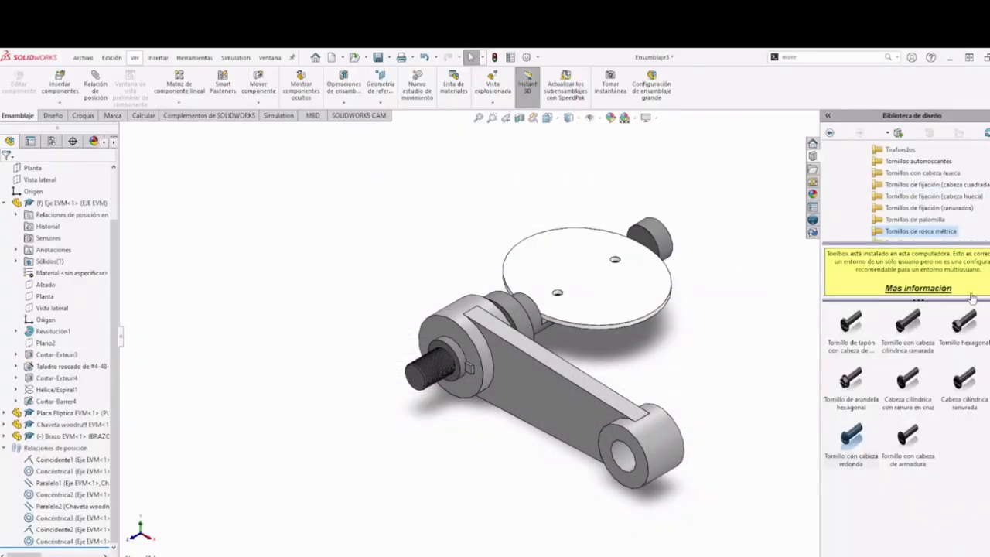
{"action": "scroll", "coordinate": [585, 275], "scroll_direction": "down", "scroll_amount": 5}
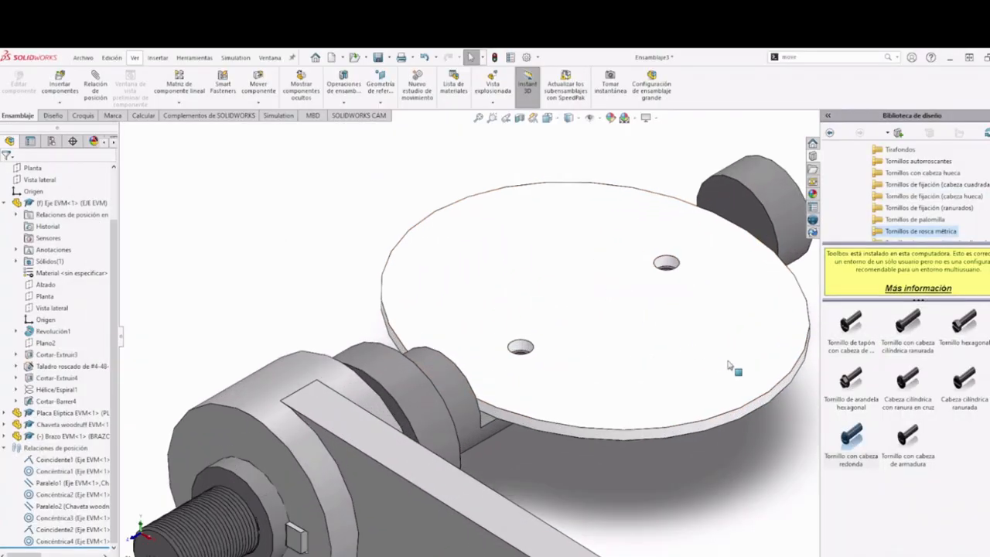
{"action": "left_click_drag", "start_coordinate": [850, 437], "coordinate": [666, 263]}
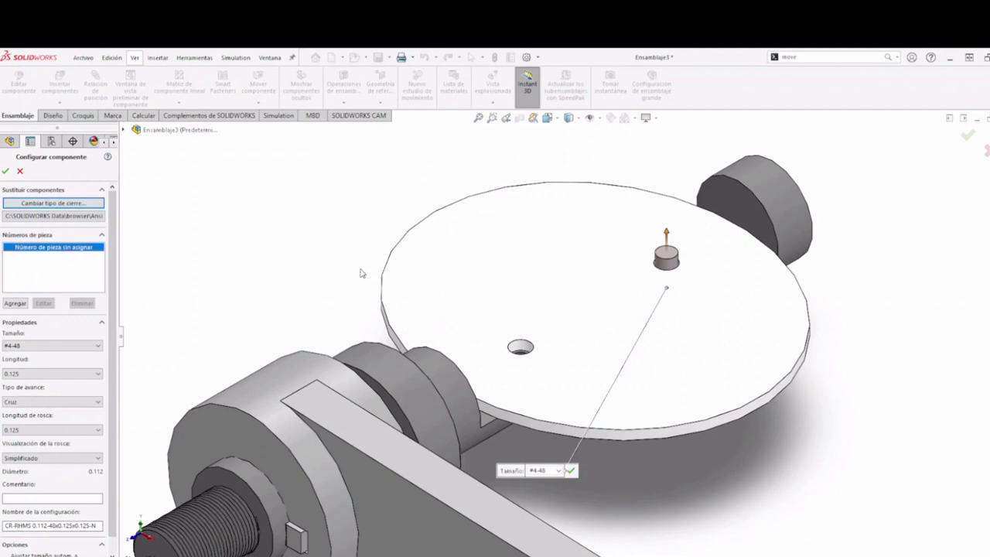
{"action": "left_click", "coordinate": [20, 169]}
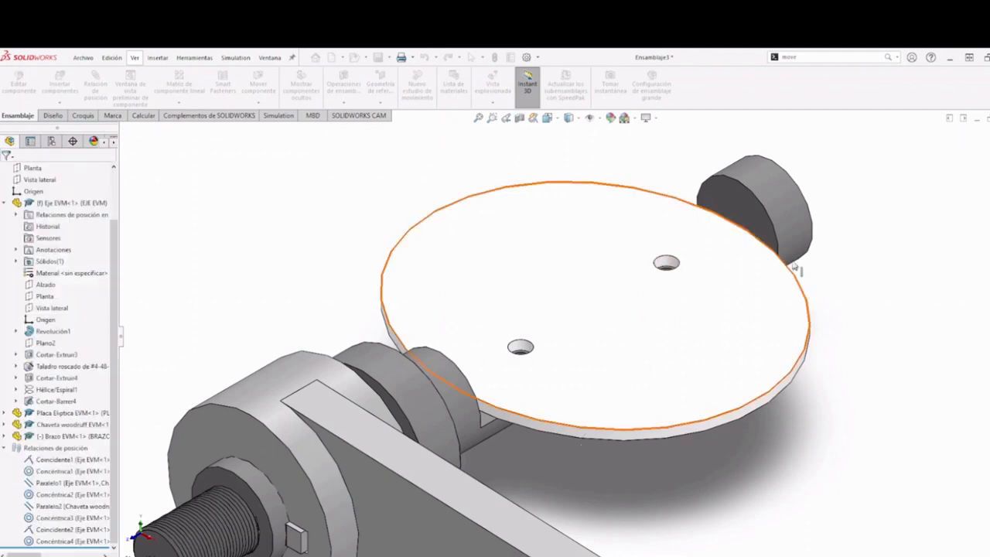
Step: Insert Toolbox round head screws (Tornillo con cabeza redonda), size #4-48, length 0.25, cross drive, into both holes of the elliptical plate
{"action": "left_click", "coordinate": [989, 156]}
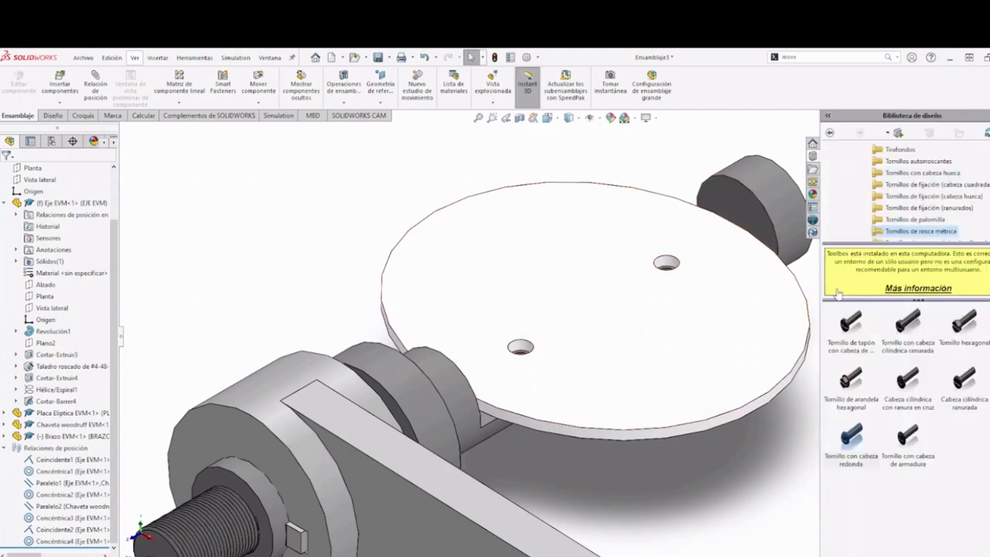
{"action": "left_click_drag", "start_coordinate": [848, 421], "coordinate": [666, 261]}
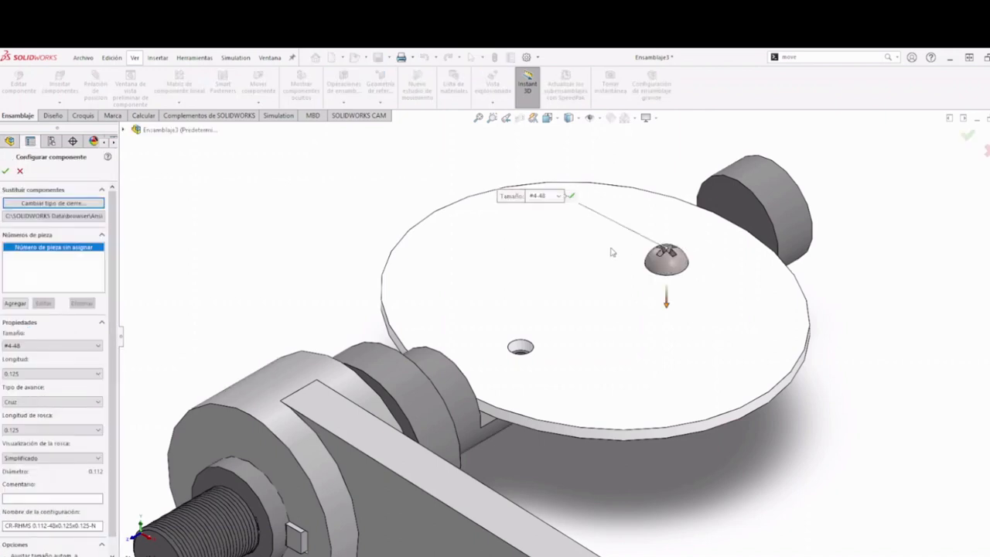
{"action": "left_click", "coordinate": [30, 373]}
{"action": "left_click", "coordinate": [23, 397]}
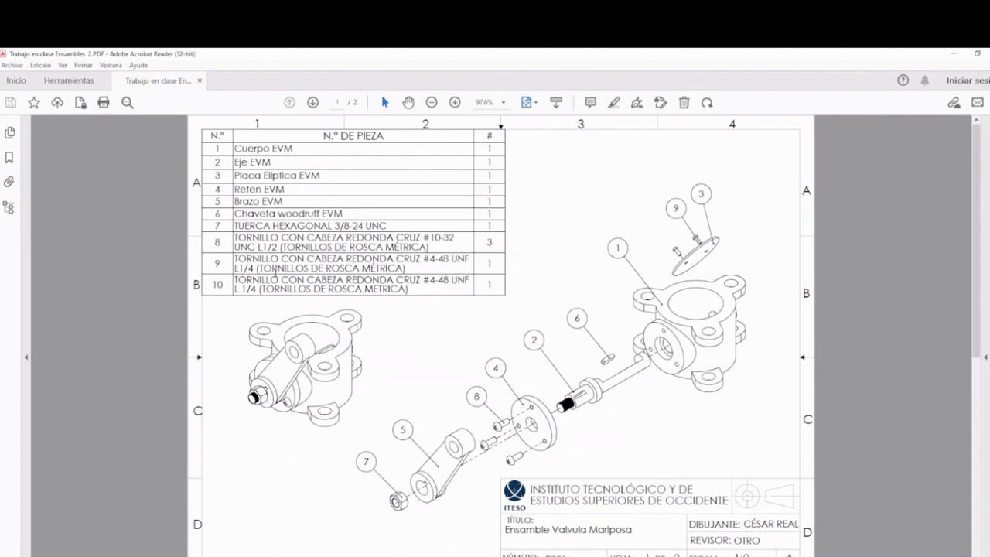
{"action": "left_click", "coordinate": [954, 54]}
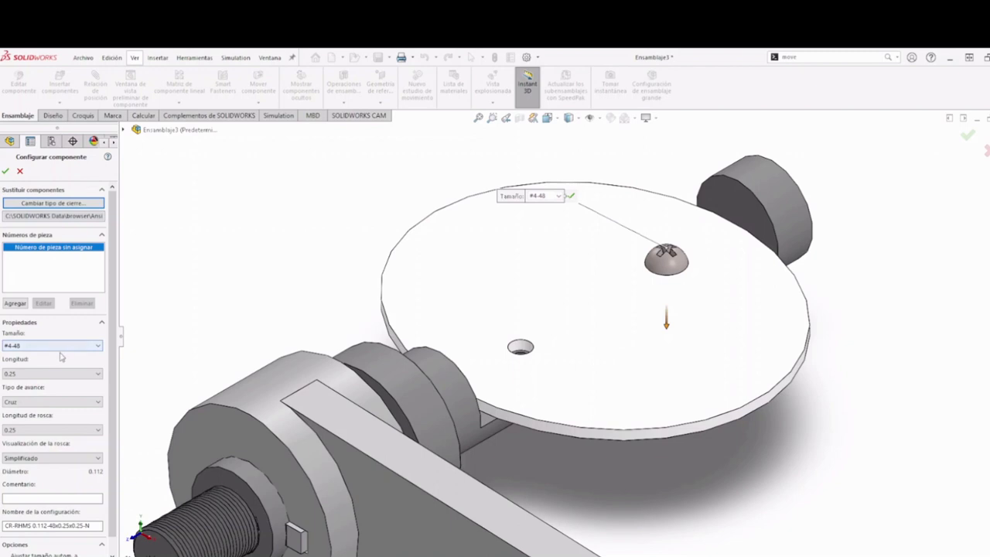
{"action": "left_click", "coordinate": [6, 170]}
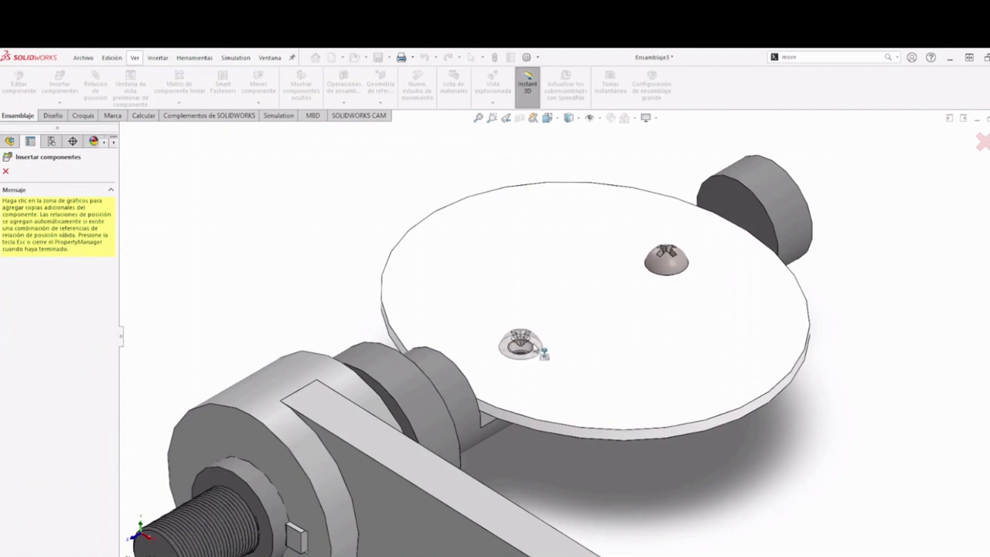
{"action": "left_click", "coordinate": [545, 352]}
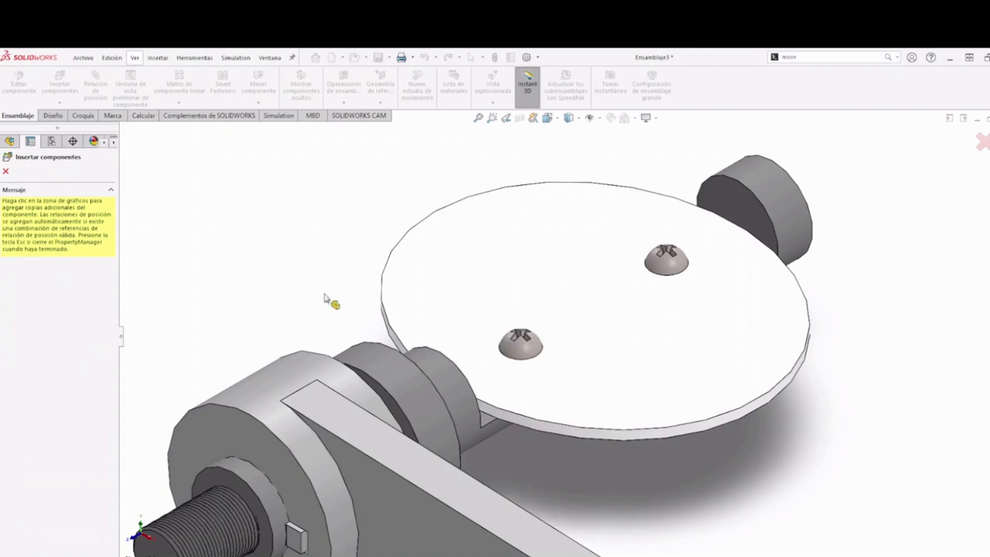
{"action": "left_click", "coordinate": [10, 171]}
Step: Lock the rotation of both plate screws in their concentric mates Concéntrica6 and Concéntrica7
{"action": "scroll", "coordinate": [70, 433], "scroll_direction": "down", "scroll_amount": 3}
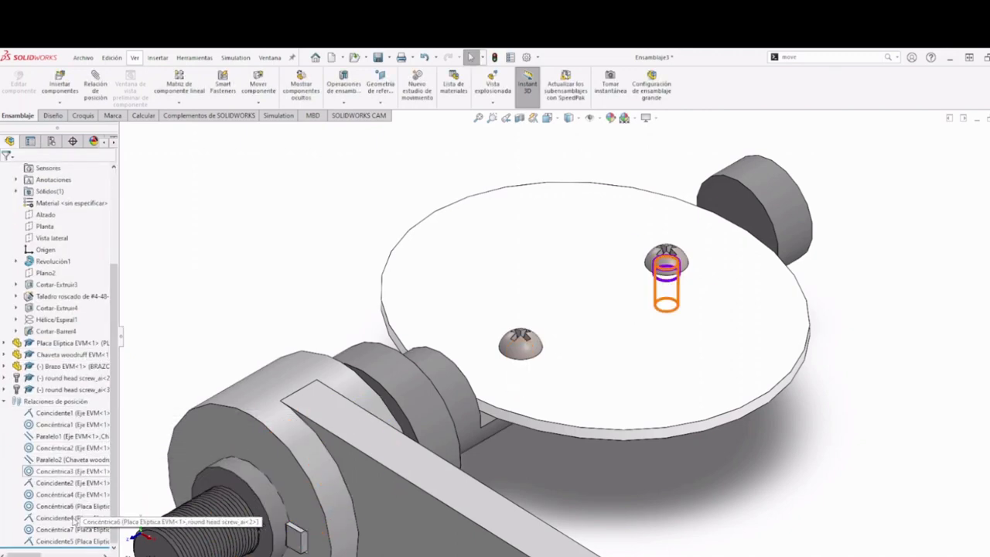
{"action": "left_click", "coordinate": [58, 531]}
{"action": "left_click", "coordinate": [47, 506]}
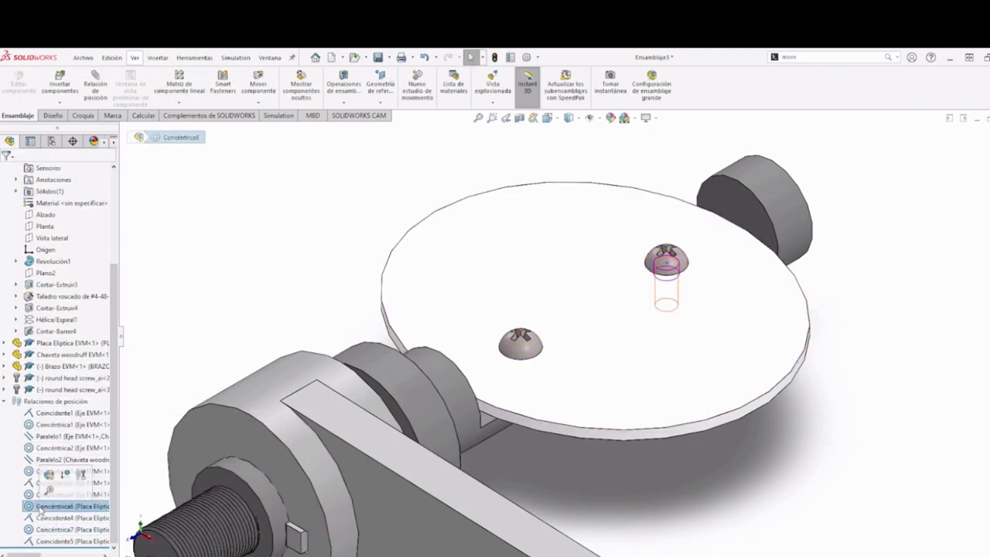
{"action": "right_click", "coordinate": [40, 510]}
{"action": "left_click", "coordinate": [77, 422]}
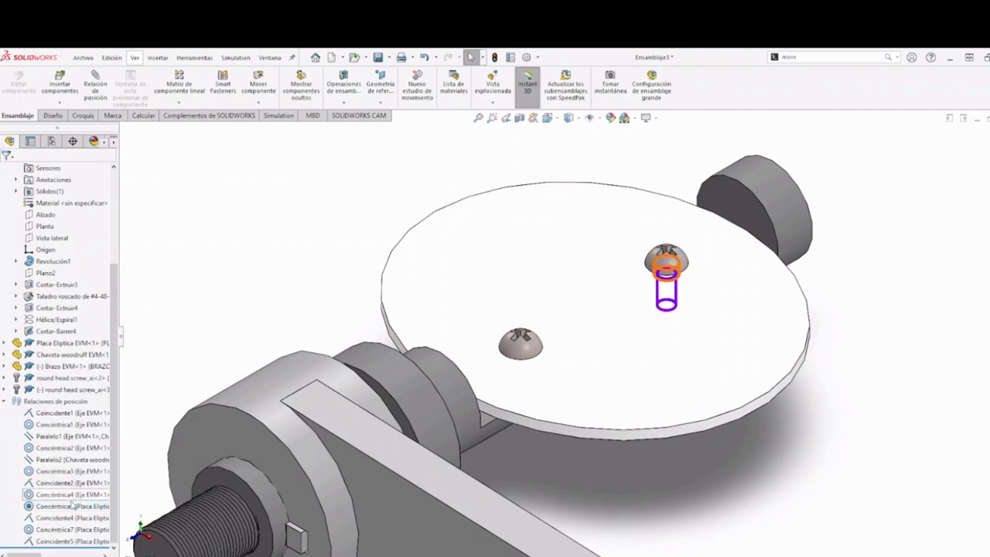
{"action": "right_click", "coordinate": [52, 530]}
{"action": "left_click", "coordinate": [82, 425]}
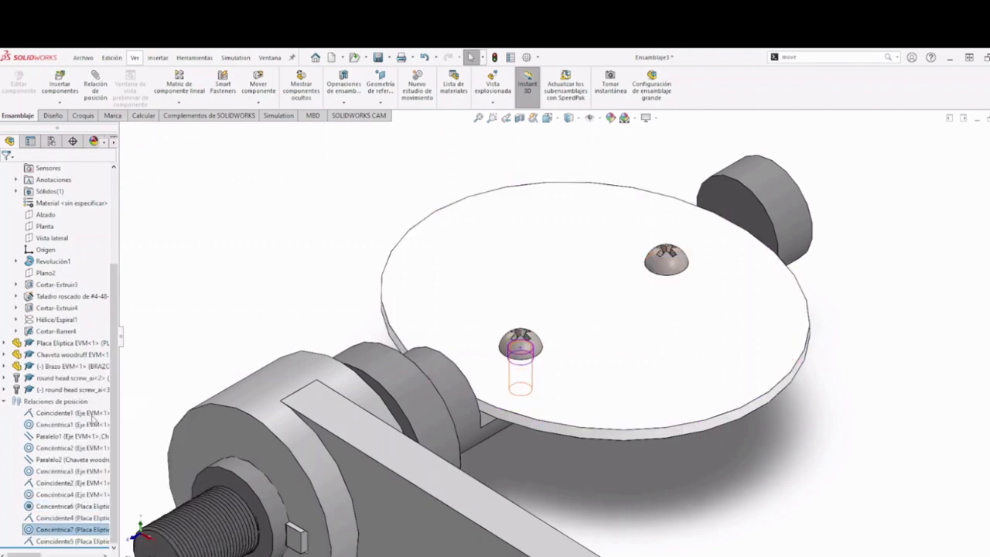
Step: Make the elliptical plate transparent and examine how the two screws sit in the plate and shaft
{"action": "middle_click_drag", "start_coordinate": [564, 433], "coordinate": [580, 348]}
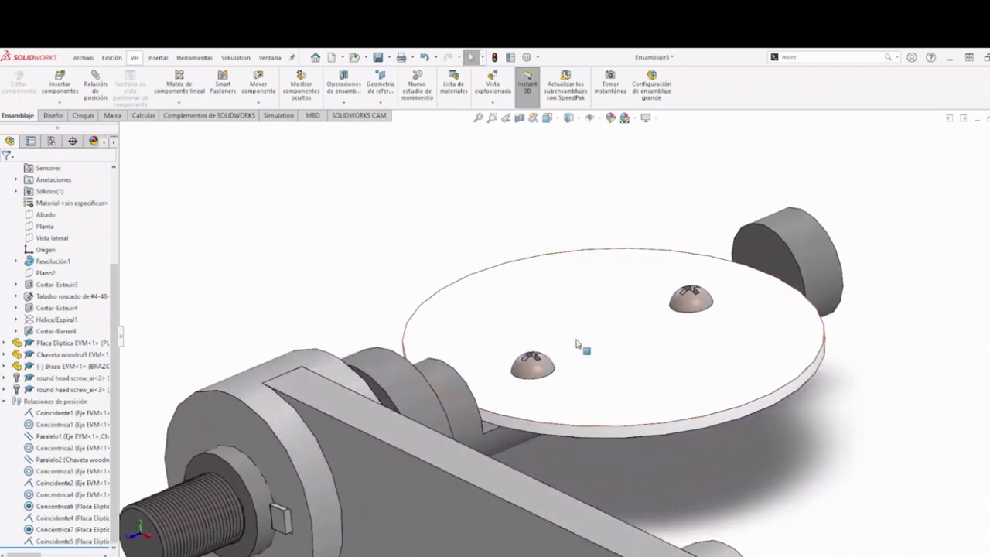
{"action": "right_click", "coordinate": [581, 347]}
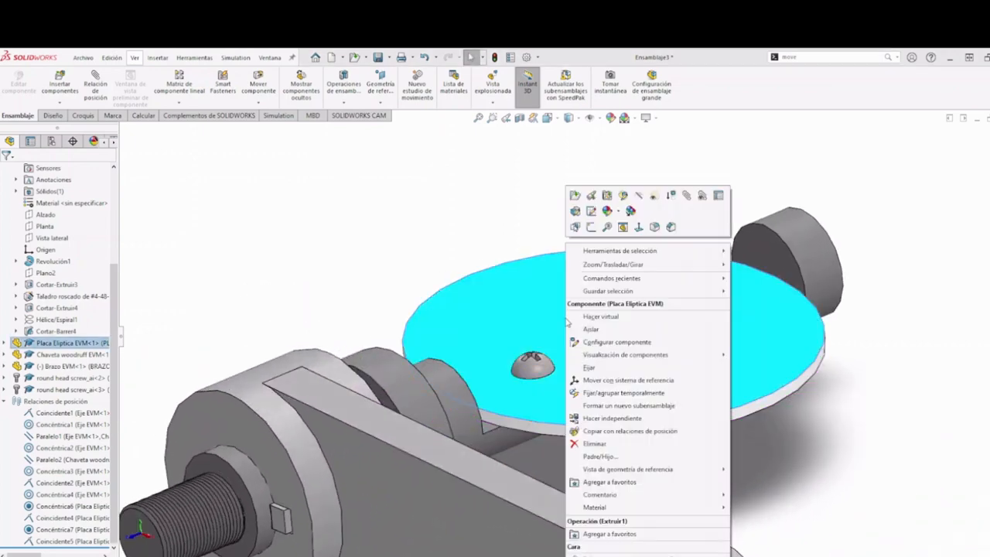
{"action": "left_click", "coordinate": [654, 196]}
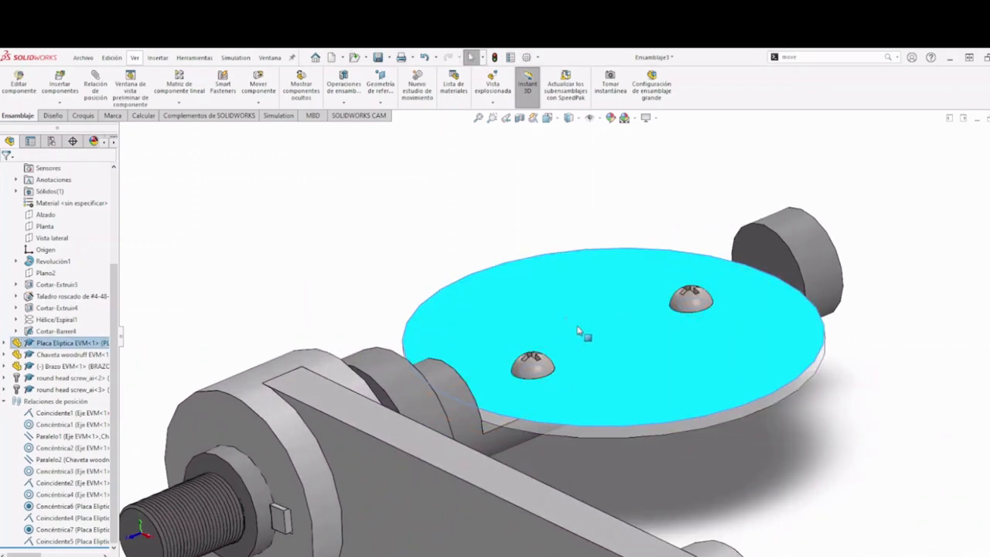
{"action": "left_click", "coordinate": [418, 246]}
{"action": "scroll", "coordinate": [541, 372], "scroll_direction": "down", "scroll_amount": 5}
{"action": "middle_click_drag", "start_coordinate": [542, 408], "coordinate": [587, 418]}
{"action": "scroll", "coordinate": [539, 393], "scroll_direction": "down", "scroll_amount": 4}
{"action": "scroll", "coordinate": [594, 425], "scroll_direction": "up", "scroll_amount": 3}
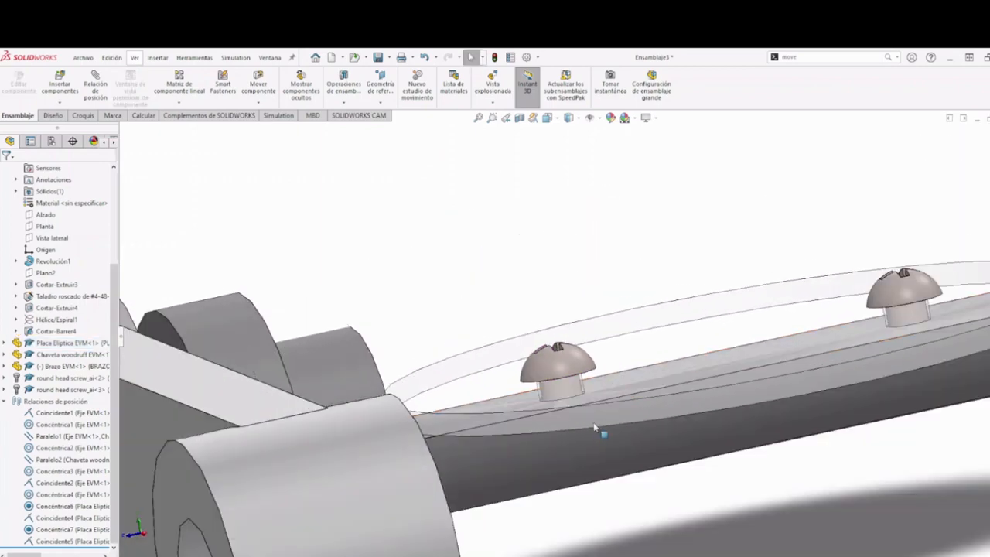
Step: Return to the isometric view and turn off the elliptical plate's transparency
{"action": "key", "text": "space"}
{"action": "left_click", "coordinate": [751, 450]}
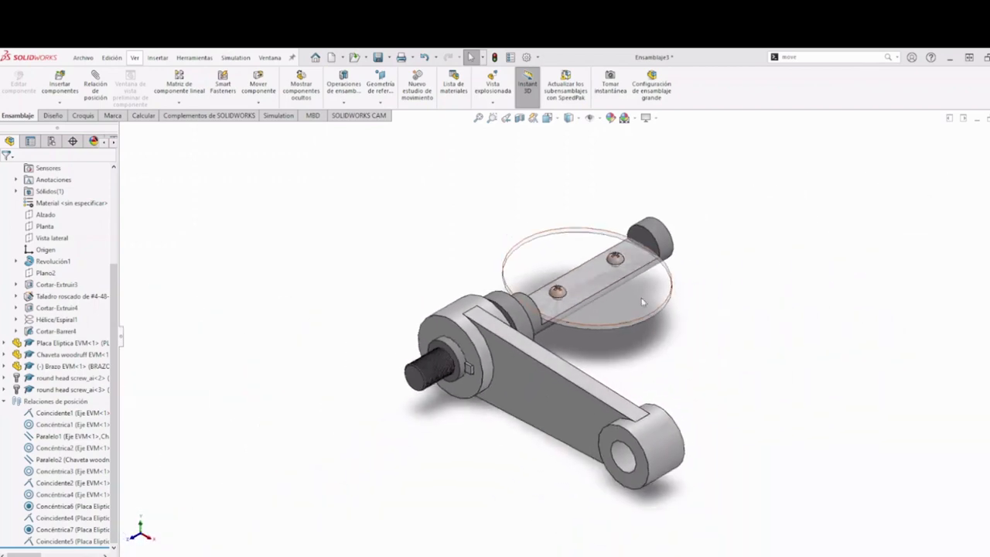
{"action": "right_click", "coordinate": [570, 244]}
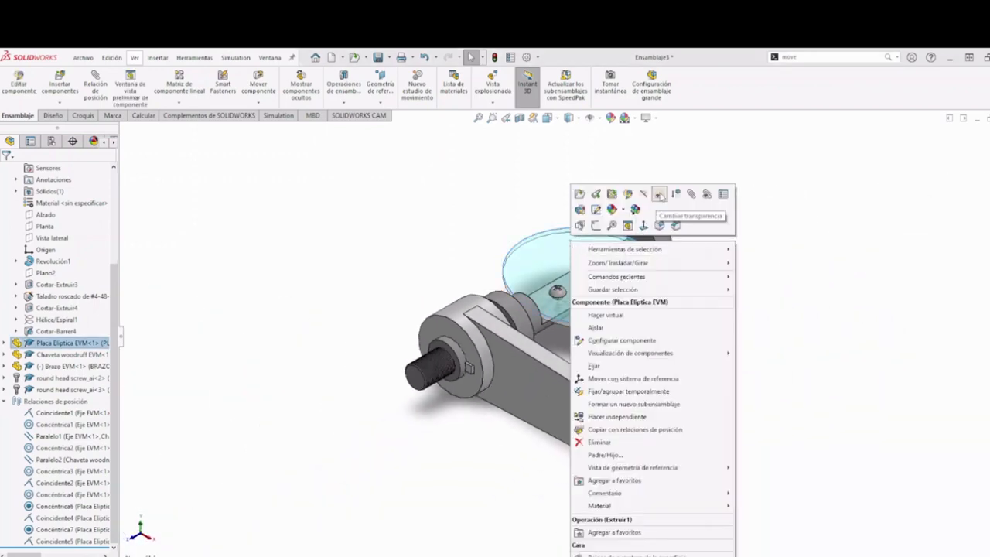
{"action": "left_click", "coordinate": [659, 195]}
{"action": "left_click", "coordinate": [717, 344]}
{"action": "scroll", "coordinate": [648, 334], "scroll_direction": "down", "scroll_amount": 2}
{"action": "scroll", "coordinate": [662, 369], "scroll_direction": "up", "scroll_amount": 1}
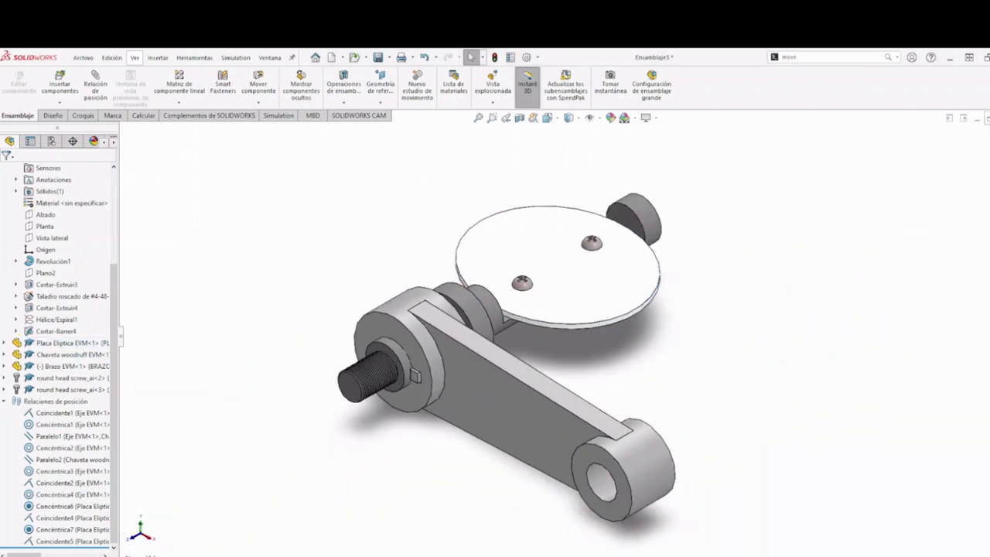
Step: Check the hexagonal nut's specification in the parts list of the Trabajo en clase Ensambles 2 PDF in Adobe Acrobat Reader, and return to the assembly
{"action": "left_click", "coordinate": [988, 118]}
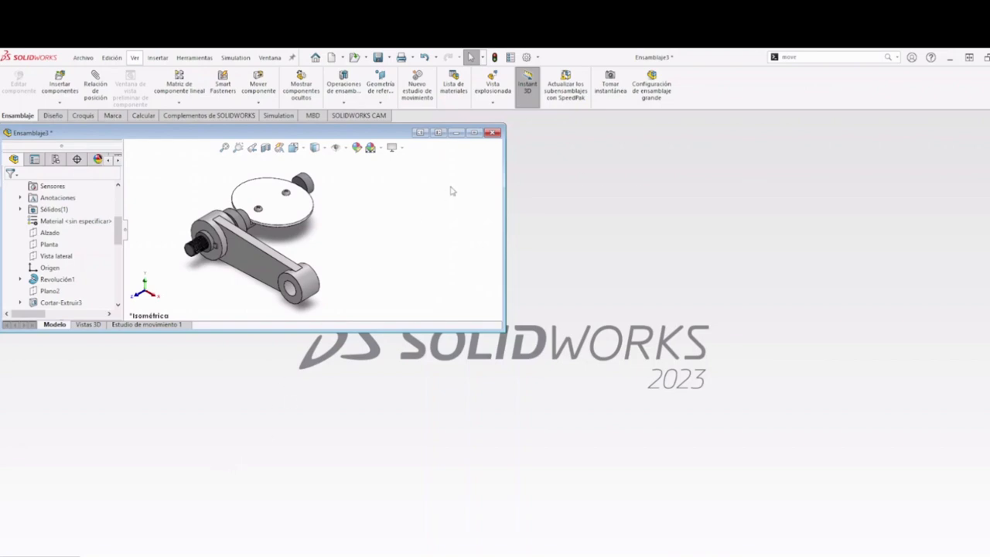
{"action": "left_click_drag", "start_coordinate": [412, 136], "coordinate": [513, 152]}
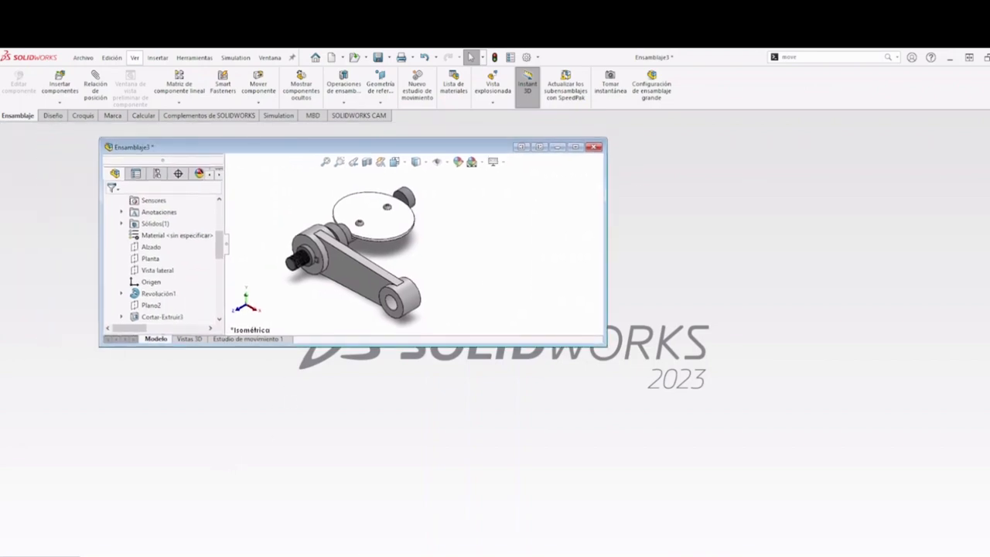
{"action": "left_click", "coordinate": [470, 555]}
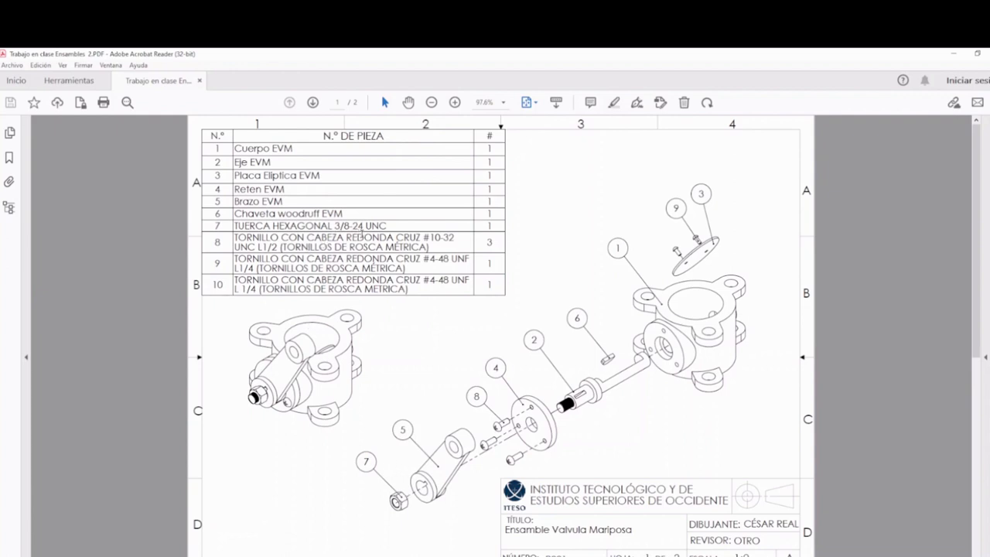
{"action": "left_click", "coordinate": [954, 54]}
{"action": "left_click", "coordinate": [576, 147]}
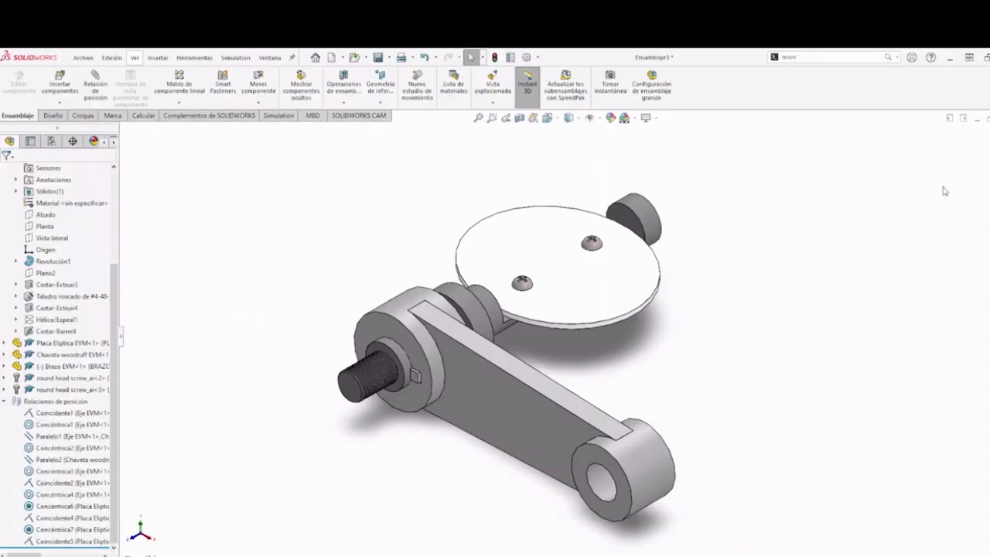
Step: Insert a Tuerca hexagonal from the Toolbox Ansi Inch hexagonal nuts (Tuercas hexagonales) in front of the shaft's threaded end
{"action": "scroll", "coordinate": [928, 210], "scroll_direction": "up", "scroll_amount": 10}
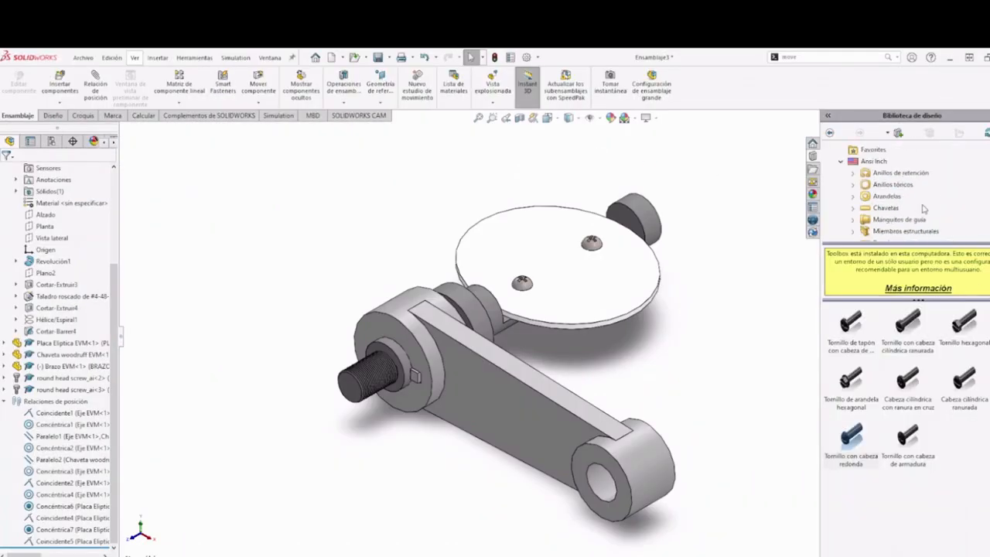
{"action": "scroll", "coordinate": [872, 214], "scroll_direction": "down", "scroll_amount": 3}
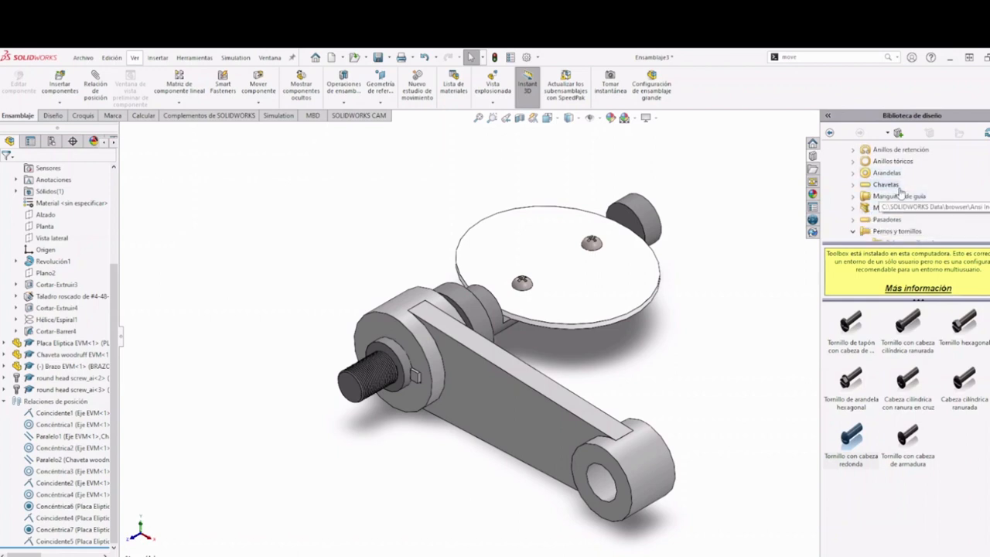
{"action": "left_click", "coordinate": [853, 197]}
{"action": "left_click", "coordinate": [857, 198]}
{"action": "scroll", "coordinate": [870, 199], "scroll_direction": "down", "scroll_amount": 1}
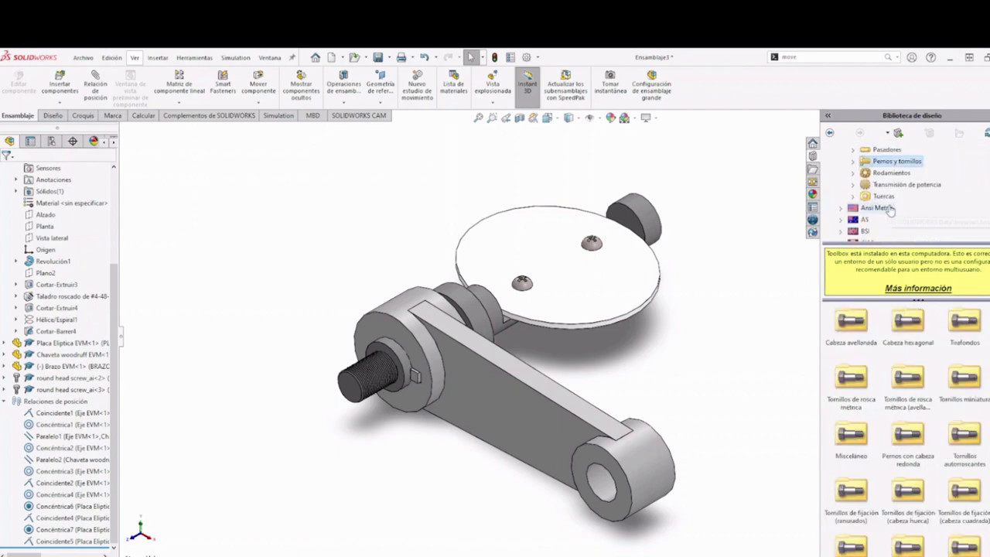
{"action": "left_click", "coordinate": [883, 197]}
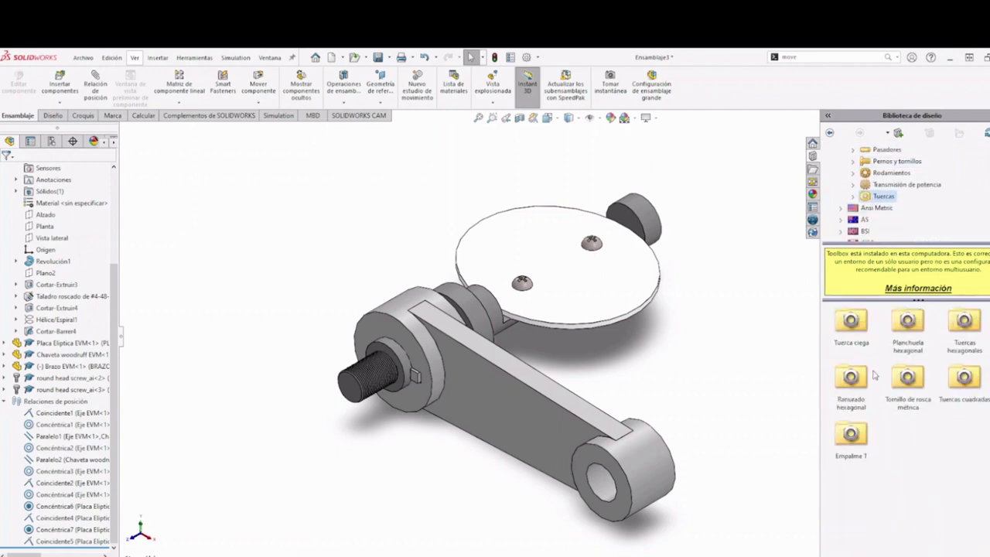
{"action": "double_click", "coordinate": [964, 321]}
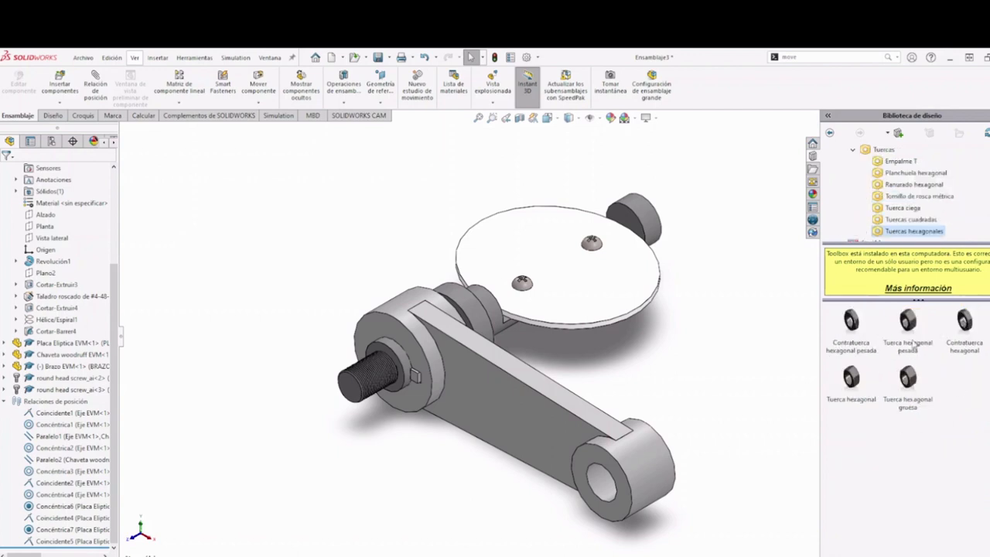
{"action": "mouse_move", "coordinate": [853, 383]}
{"action": "left_mouse_down"}
{"action": "mouse_move", "coordinate": [299, 411]}
{"action": "mouse_move", "coordinate": [451, 543]}
{"action": "left_mouse_up"}
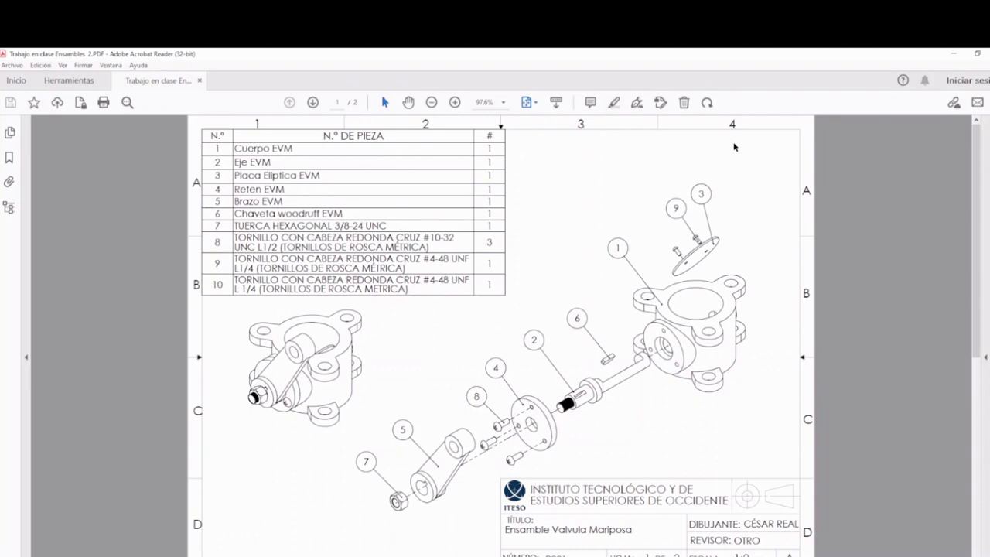
{"action": "left_click", "coordinate": [955, 56]}
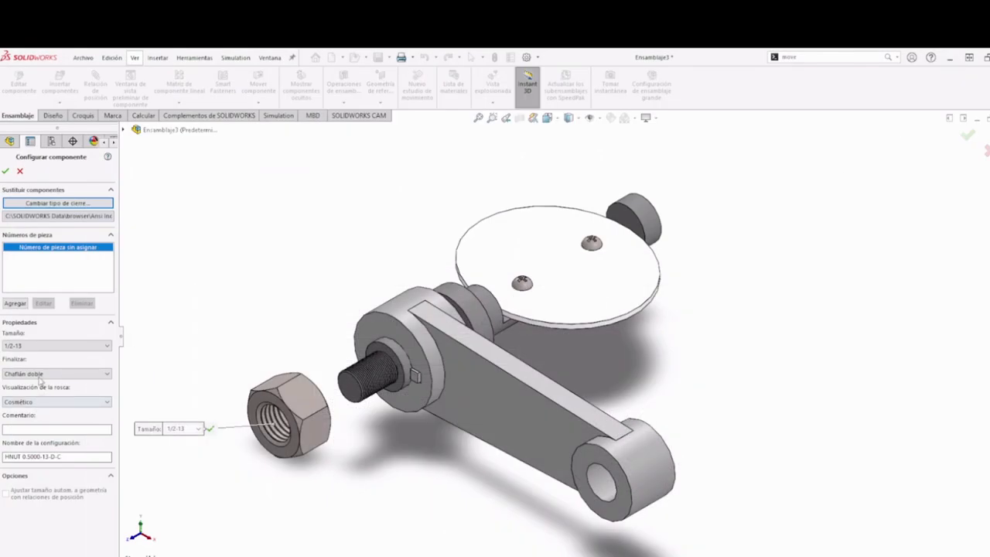
Step: Set the hex nut's size to 3/8-24 and finish inserting without placing additional copies
{"action": "left_click", "coordinate": [38, 346]}
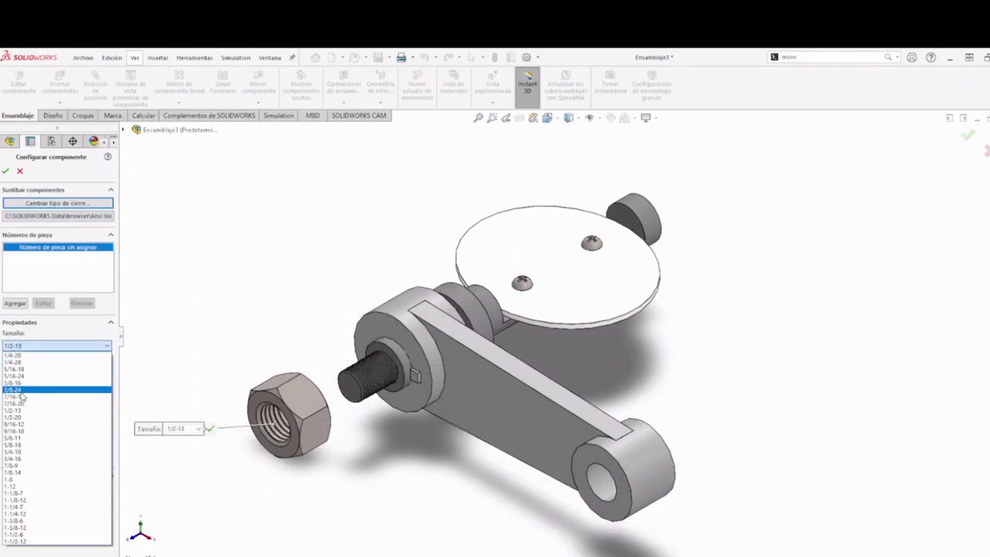
{"action": "left_click", "coordinate": [22, 390]}
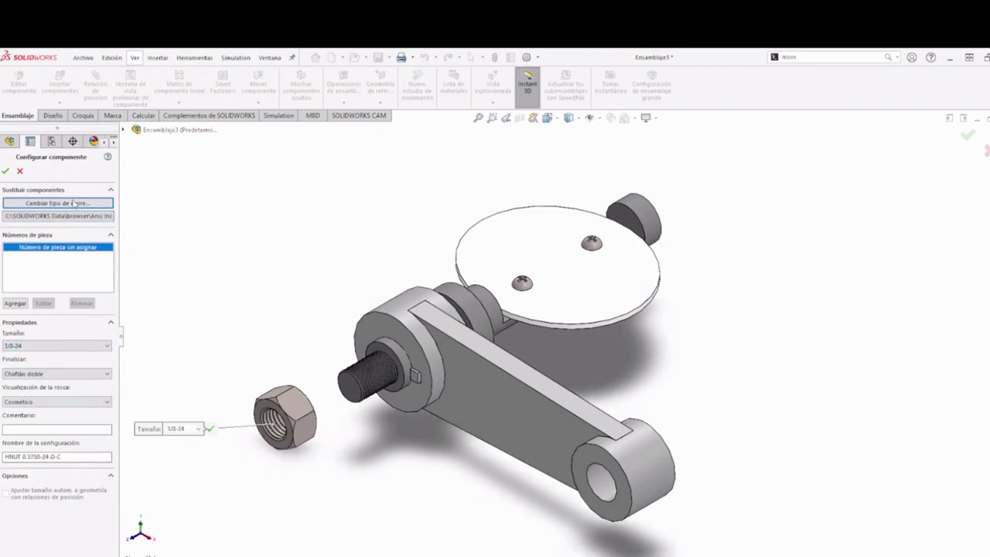
{"action": "left_click", "coordinate": [6, 170]}
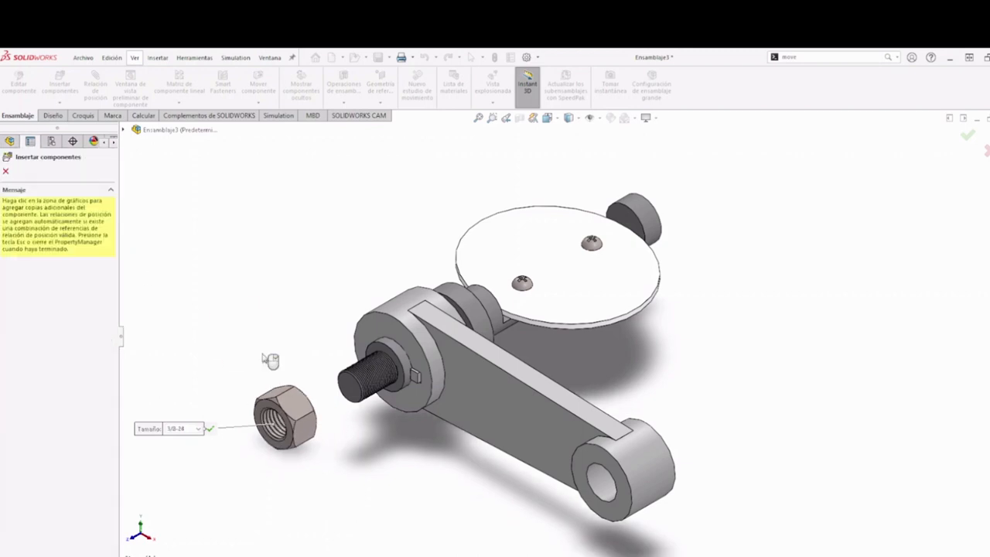
{"action": "scroll", "coordinate": [332, 433], "scroll_direction": "down", "scroll_amount": 2}
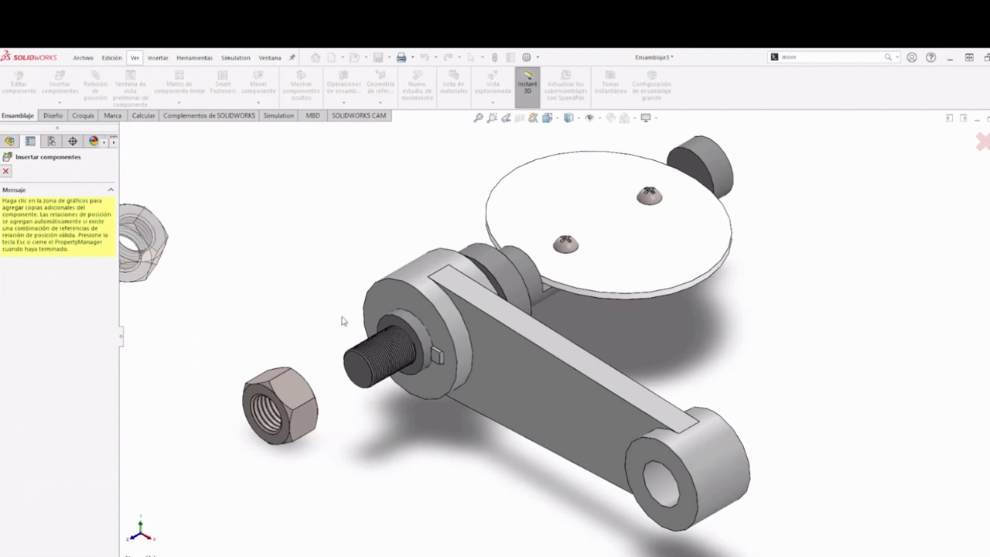
{"action": "key", "text": "Escape"}
Step: Slide the arm along the shaft towards the elliptical plate to expose the key and the shaft's cylindrical face
{"action": "middle_click_drag", "start_coordinate": [343, 320], "coordinate": [456, 309]}
{"action": "left_click", "coordinate": [462, 307]}
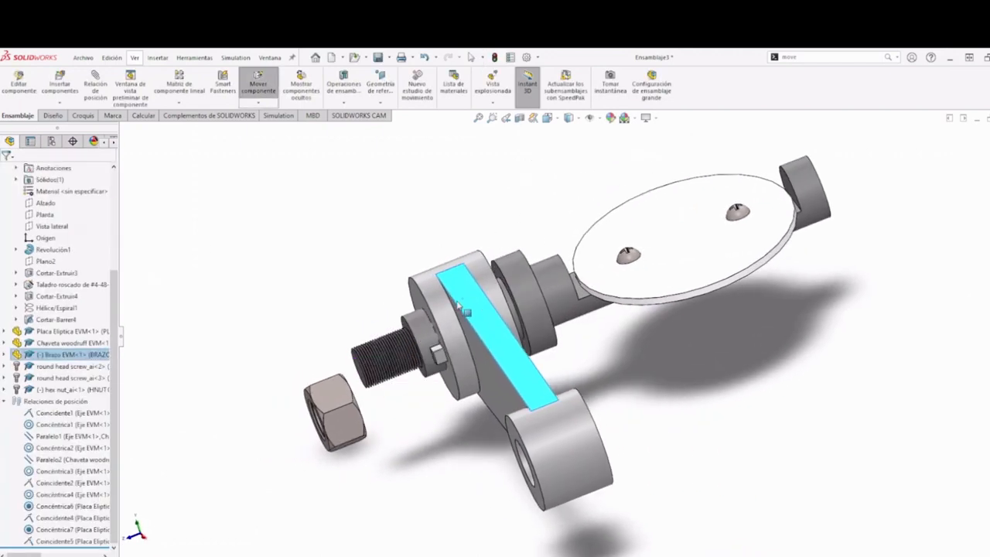
{"action": "left_click_drag", "start_coordinate": [457, 306], "coordinate": [452, 340]}
{"action": "middle_click_drag", "start_coordinate": [444, 379], "coordinate": [393, 402]}
{"action": "scroll", "coordinate": [376, 402], "scroll_direction": "down", "scroll_amount": 2}
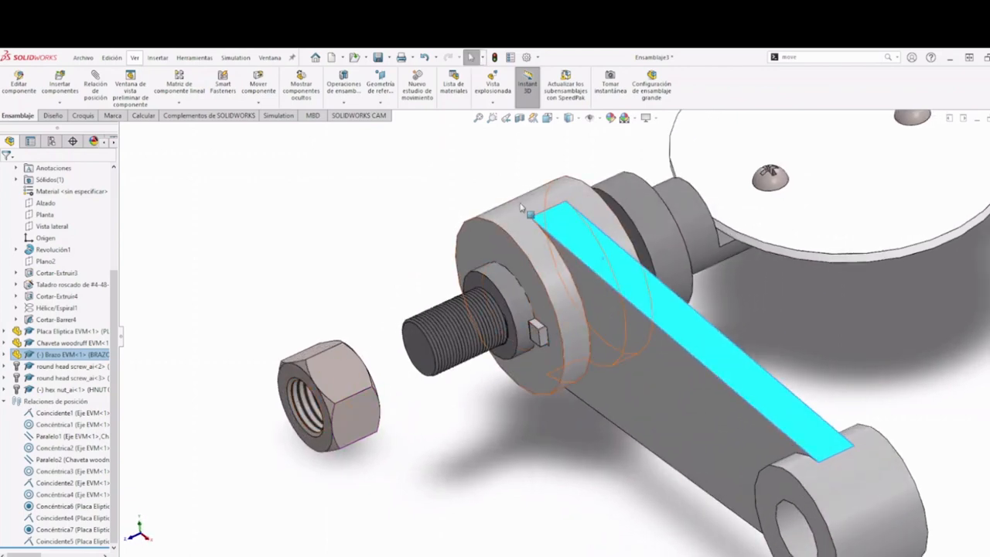
{"action": "left_click_drag", "start_coordinate": [522, 207], "coordinate": [620, 183]}
Step: Examine the shaft's threaded end and the cylindrical section behind it for a suitable face to mate the nut
{"action": "scroll", "coordinate": [486, 307], "scroll_direction": "down", "scroll_amount": 5}
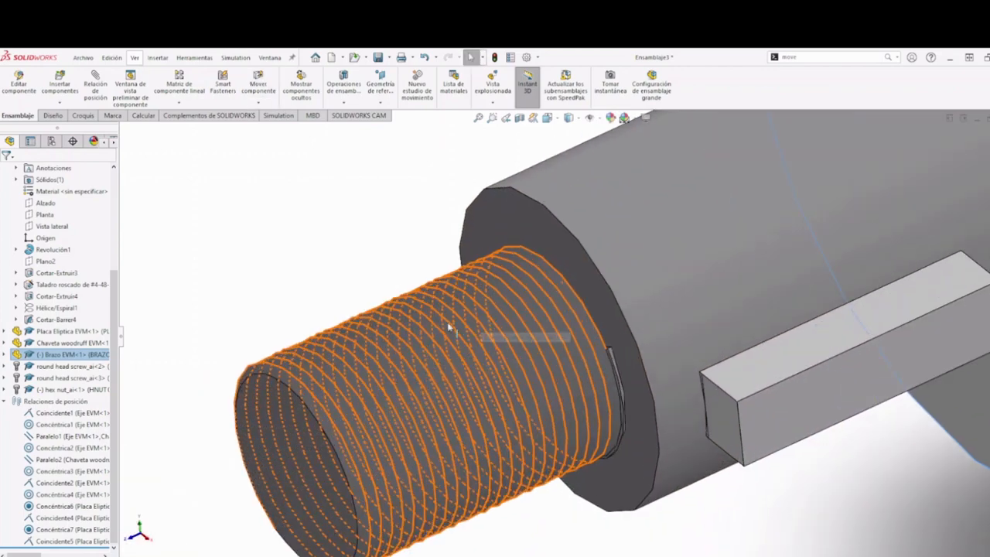
{"action": "middle_click_drag", "start_coordinate": [450, 329], "coordinate": [469, 370]}
{"action": "scroll", "coordinate": [495, 382], "scroll_direction": "up", "scroll_amount": 5}
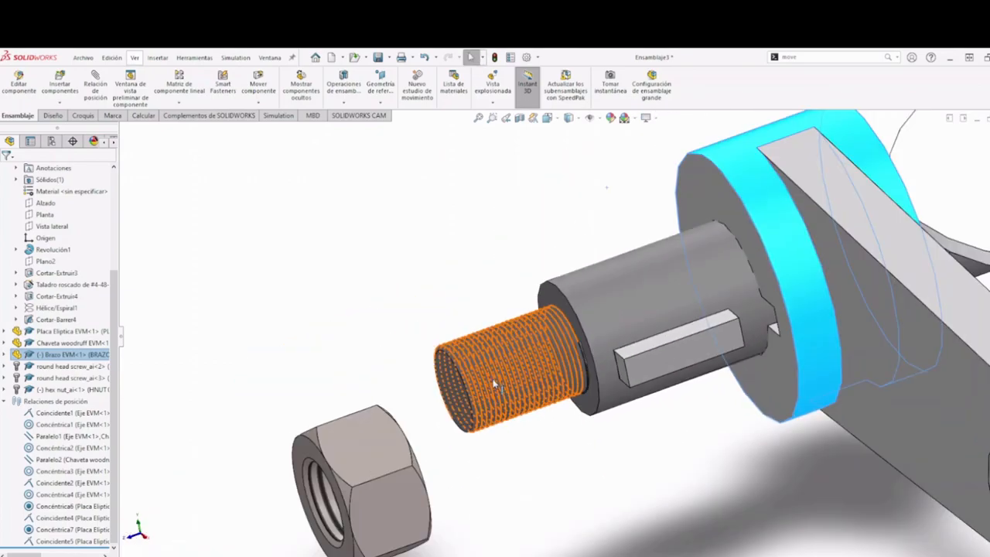
{"action": "middle_click_drag", "start_coordinate": [566, 433], "coordinate": [587, 403]}
{"action": "scroll", "coordinate": [586, 403], "scroll_direction": "up", "scroll_amount": 4}
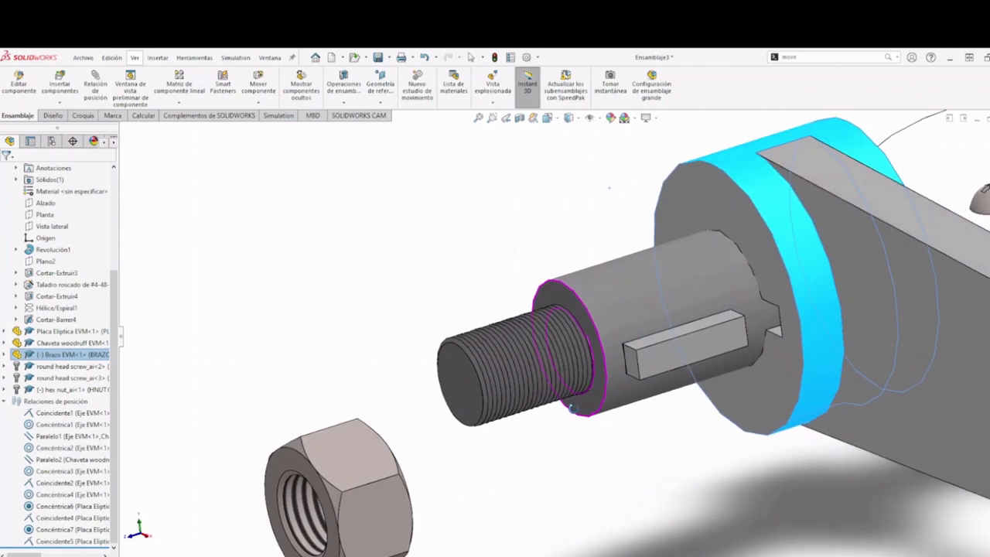
{"action": "left_click", "coordinate": [590, 352]}
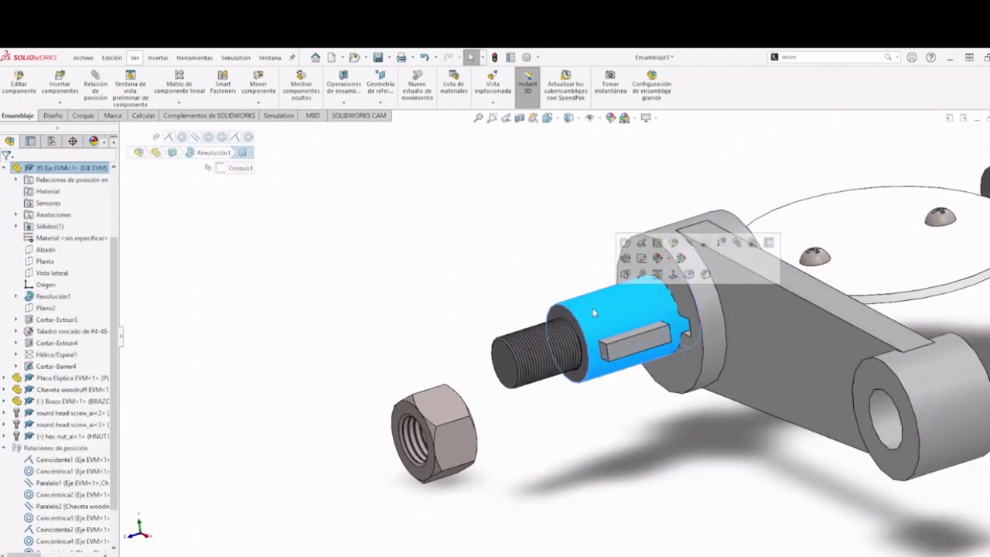
{"action": "scroll", "coordinate": [541, 341], "scroll_direction": "down", "scroll_amount": 5}
{"action": "left_click", "coordinate": [530, 333]}
{"action": "left_click", "coordinate": [517, 482]}
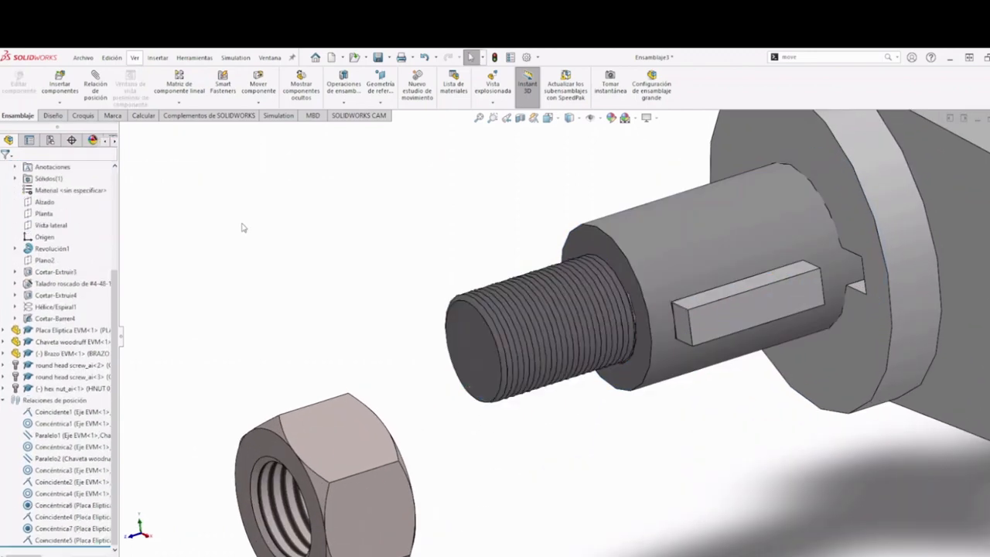
Step: Add a concentric mate between the hex nut's threaded hole and the shaft's cylindrical face beside the key
{"action": "left_click", "coordinate": [95, 87]}
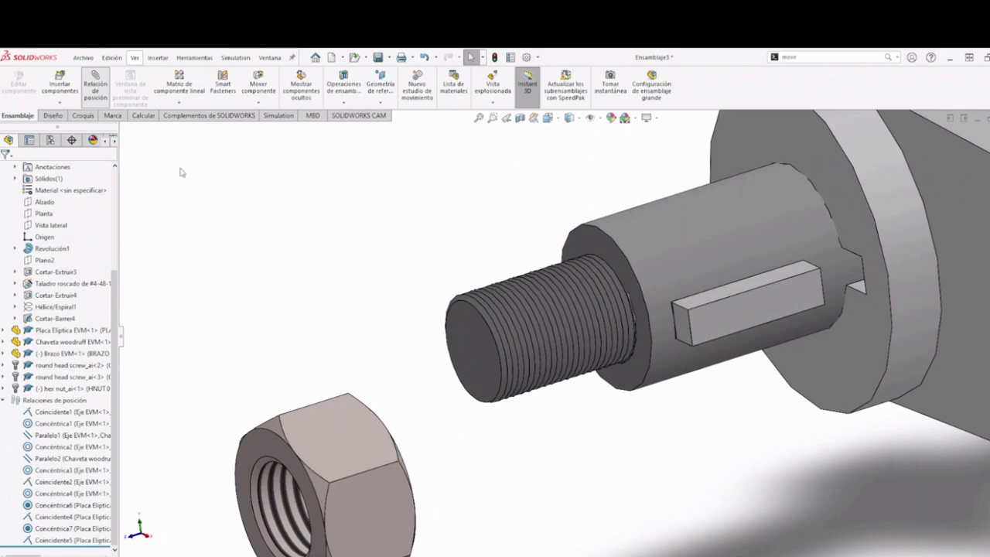
{"action": "left_click", "coordinate": [342, 486]}
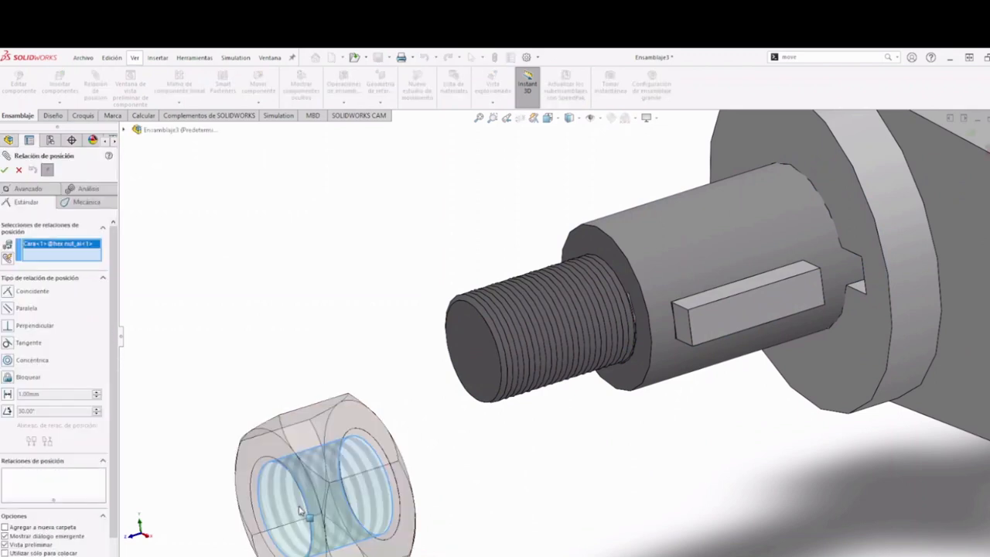
{"action": "left_click", "coordinate": [665, 255]}
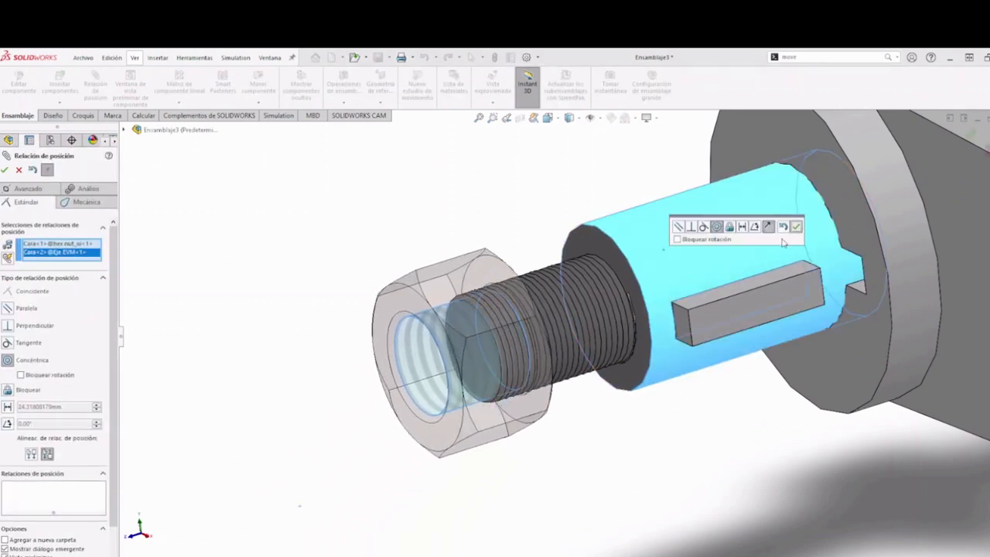
{"action": "left_click", "coordinate": [796, 225]}
Step: Slide the nut onto the shaft's thread and the arm back over the key, and close the mate command
{"action": "left_click_drag", "start_coordinate": [479, 334], "coordinate": [510, 313]}
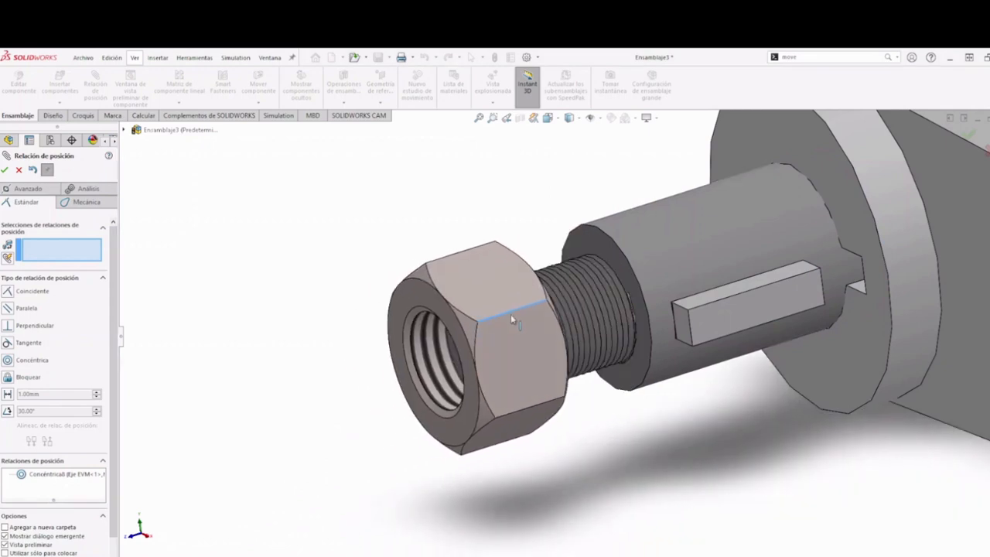
{"action": "left_click_drag", "start_coordinate": [878, 210], "coordinate": [725, 249]}
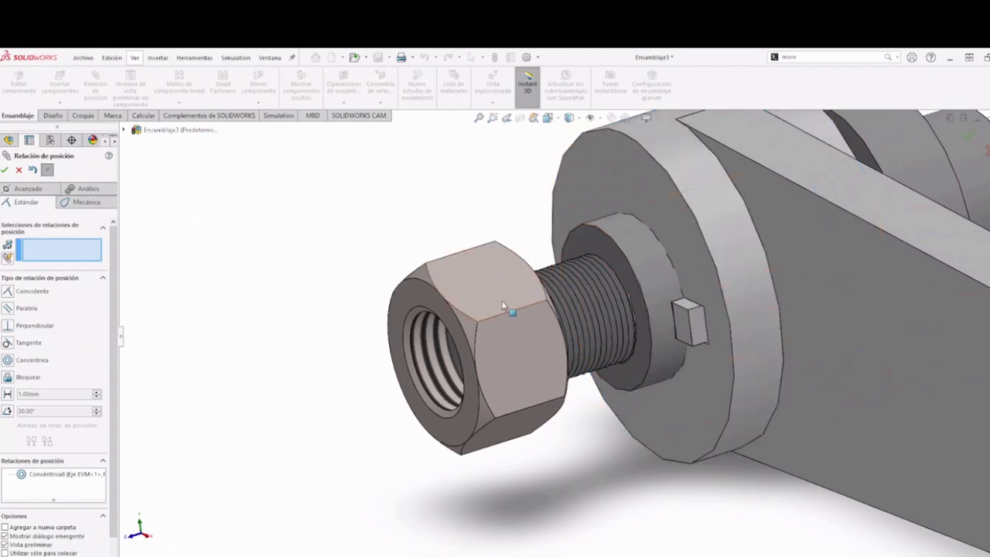
{"action": "left_click_drag", "start_coordinate": [502, 306], "coordinate": [544, 298]}
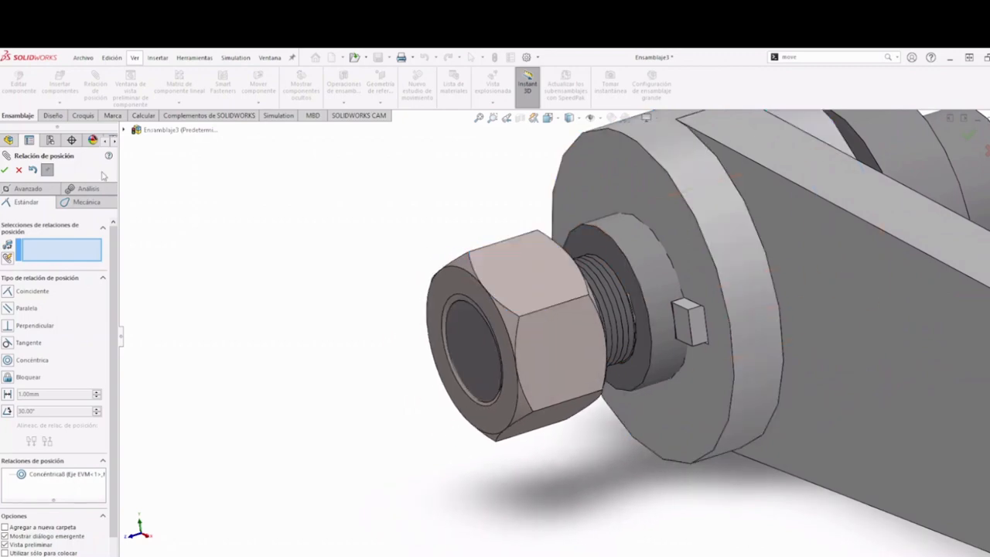
{"action": "left_click", "coordinate": [20, 170]}
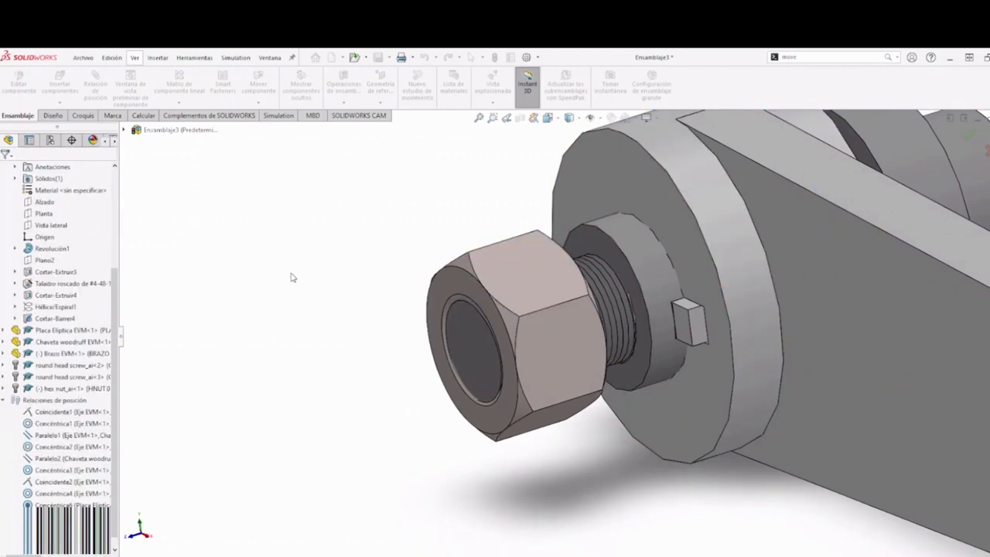
Step: Show the whole assembly in isometric view and collapse the Eje EVM component in the design tree
{"action": "scroll", "coordinate": [297, 281], "scroll_direction": "up", "scroll_amount": 6}
{"action": "key", "text": "space"}
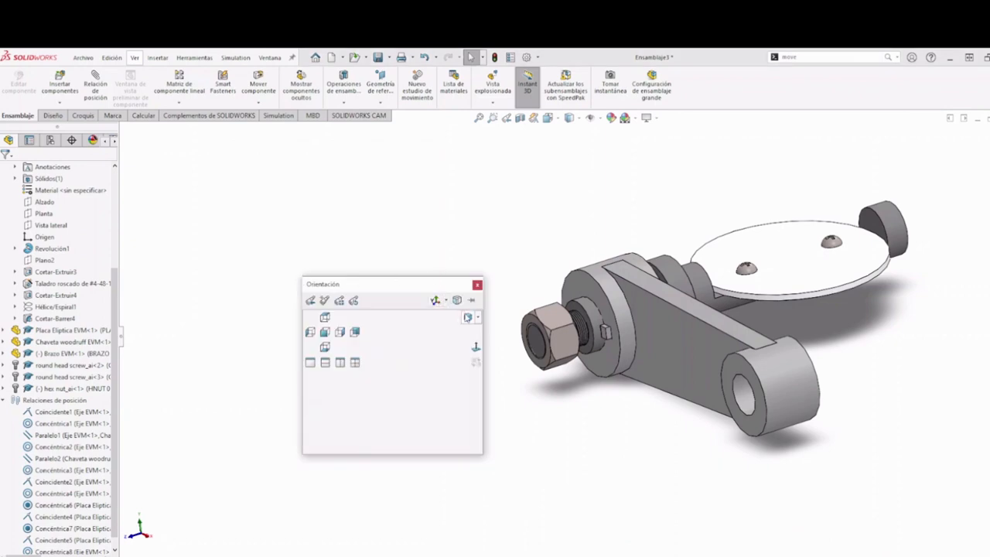
{"action": "left_click", "coordinate": [468, 317]}
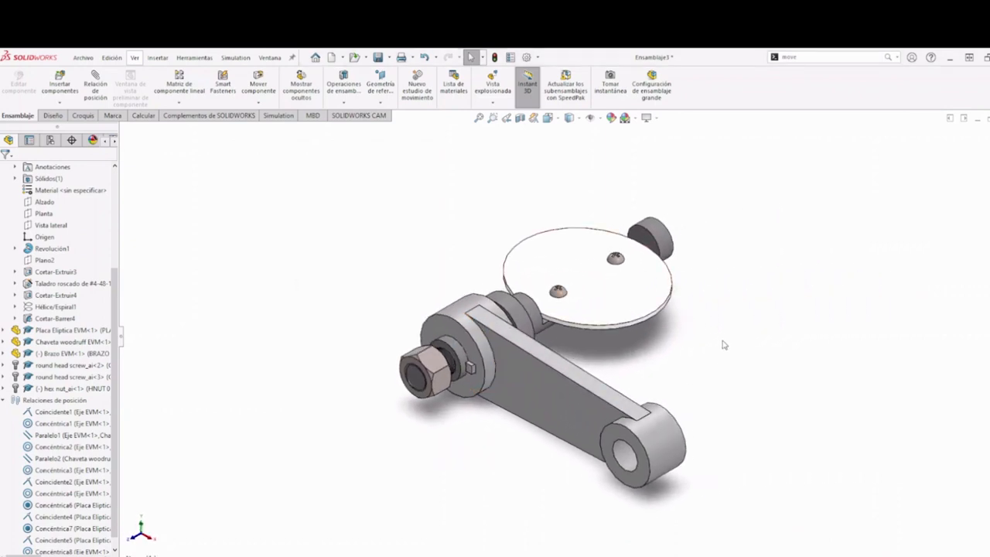
{"action": "left_click_drag", "start_coordinate": [116, 314], "coordinate": [121, 204]}
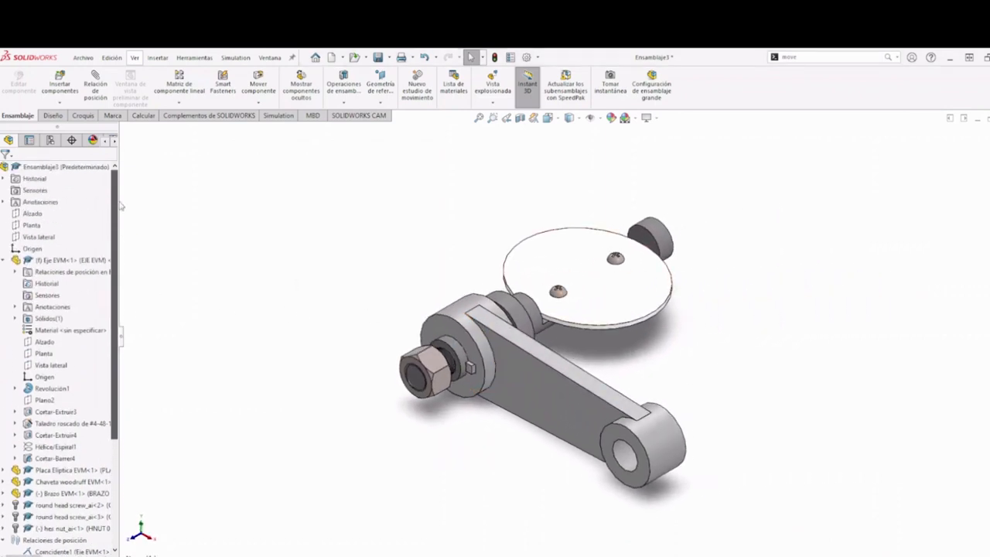
{"action": "left_click", "coordinate": [4, 261]}
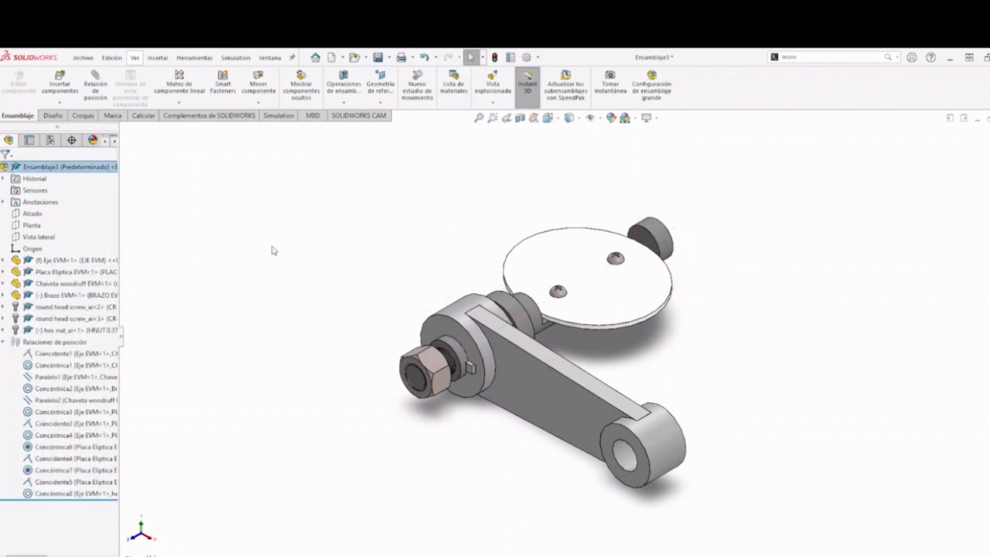
Step: Save all modified documents, reusing the existing name Ensamble cuerpo.SLDASM as the basis for the assembly's file name
{"action": "left_click", "coordinate": [377, 57]}
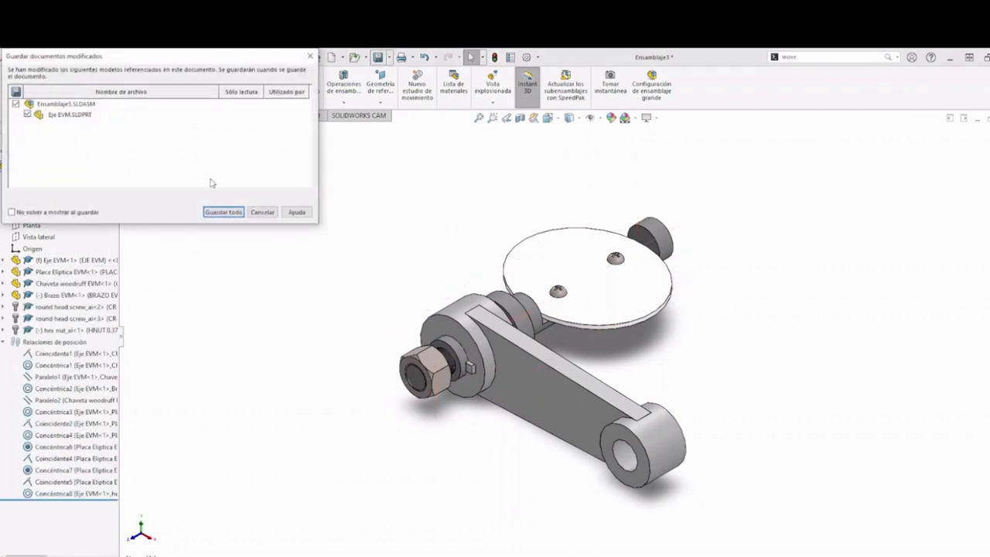
{"action": "left_click", "coordinate": [223, 212]}
{"action": "left_click", "coordinate": [456, 282]}
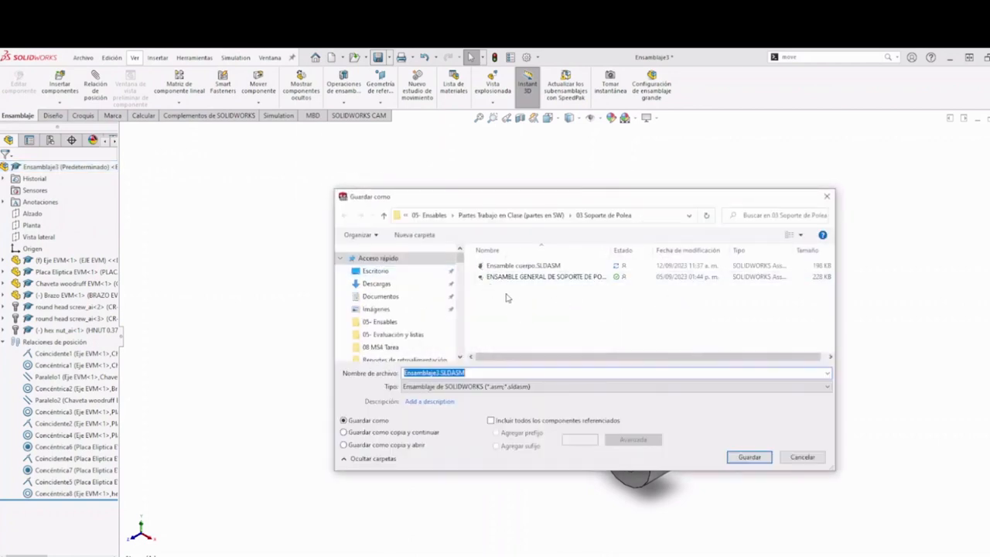
{"action": "left_click", "coordinate": [518, 267]}
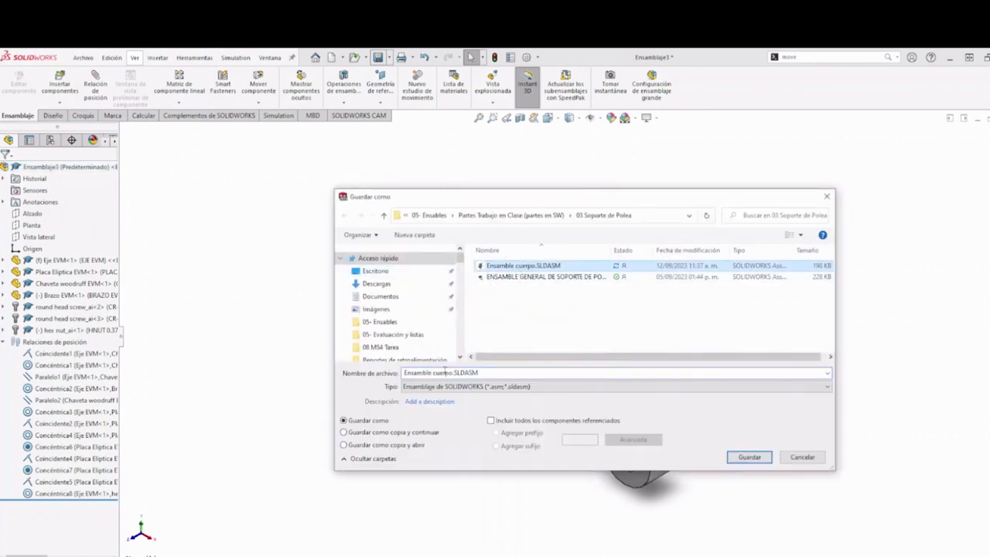
{"action": "left_click", "coordinate": [453, 373]}
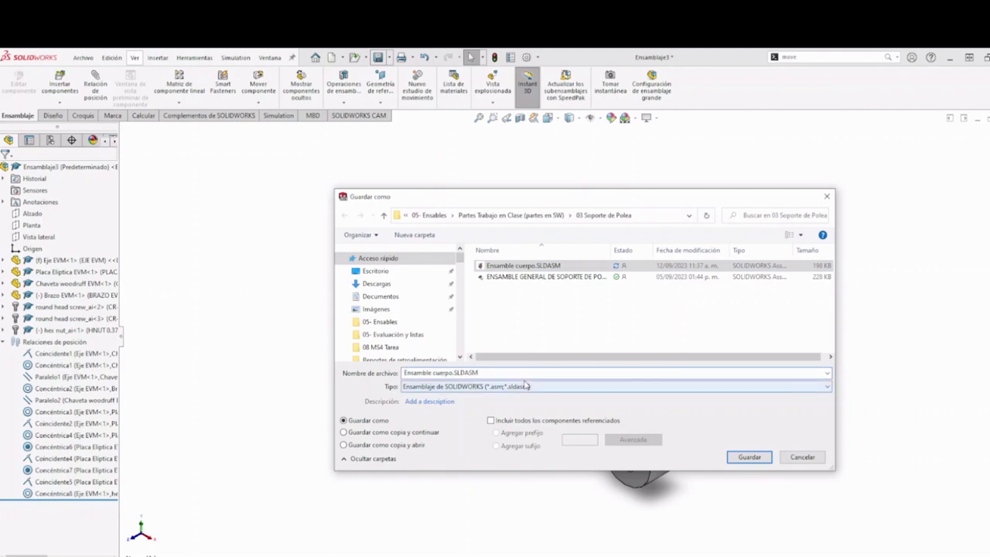
Step: Save the shaft assembly under the file name Ensamble eje
{"action": "key", "text": "BackSpace"}
{"action": "key", "text": "BackSpace"}
{"action": "key", "text": "BackSpace"}
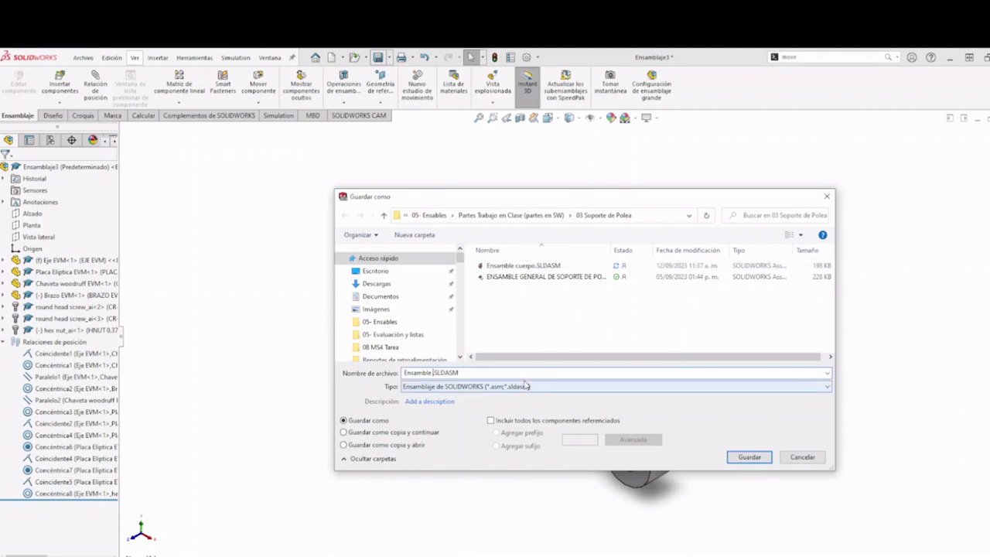
{"action": "left_click", "coordinate": [748, 457]}
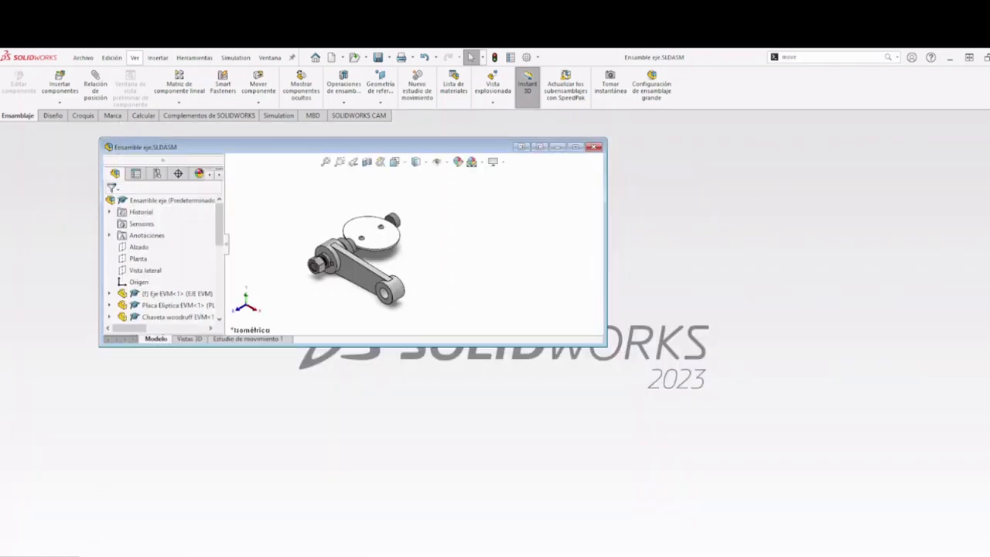
Step: Bring up the Ensamble cuerpo assembly and tile the open windows horizontally
{"action": "left_click", "coordinate": [66, 555]}
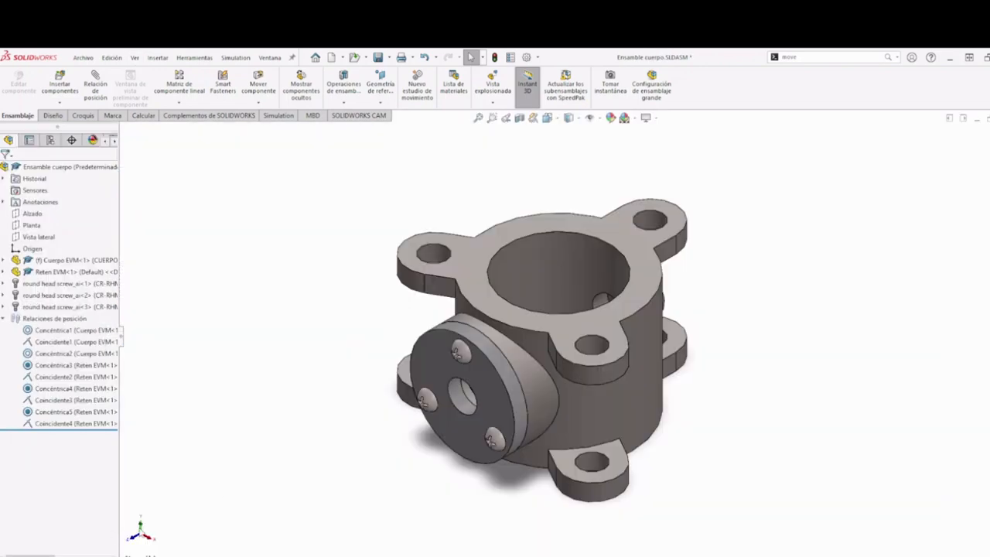
{"action": "left_click", "coordinate": [270, 58]}
{"action": "left_click", "coordinate": [310, 113]}
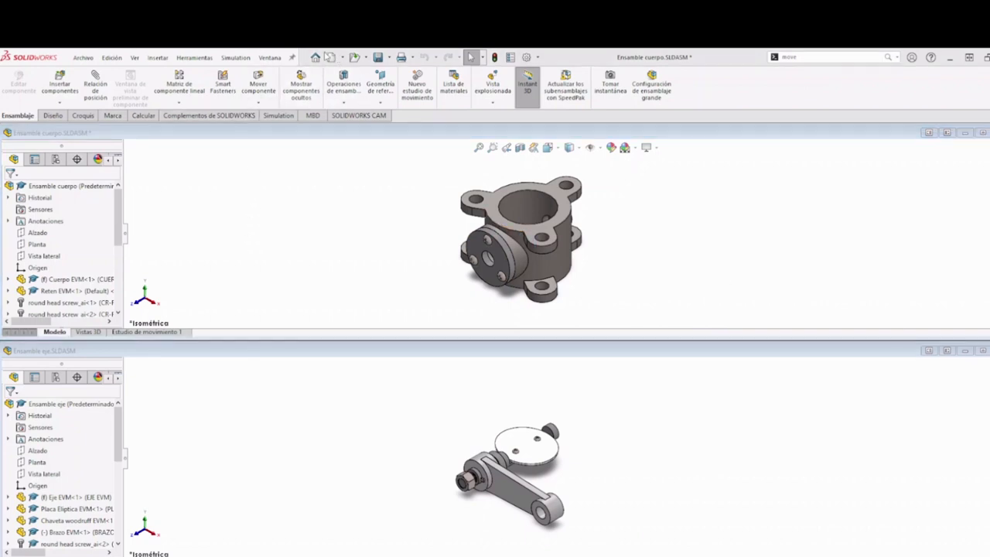
Step: Create a new assembly with Ensamble cuerpo placed at the origin and show it in isometric view
{"action": "left_click", "coordinate": [328, 57]}
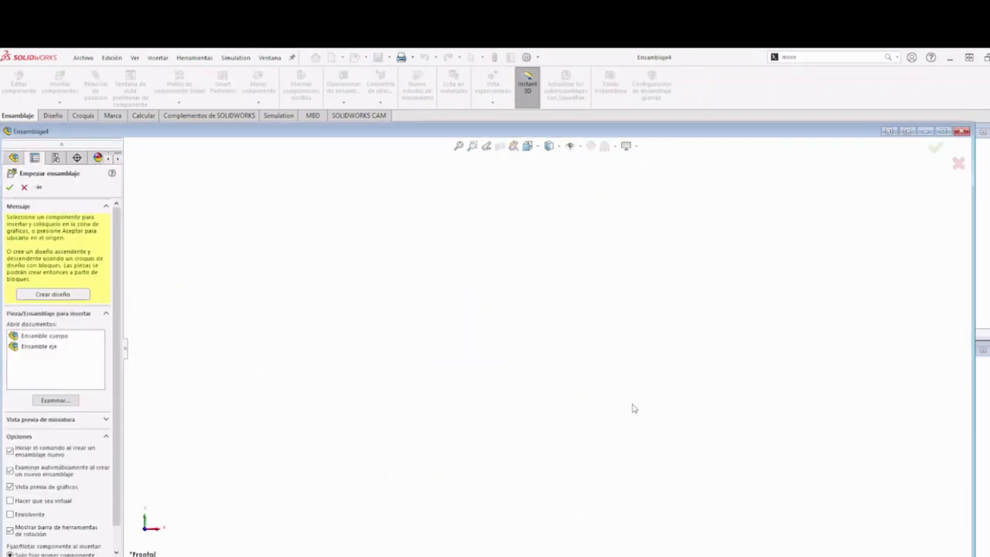
{"action": "left_click", "coordinate": [48, 337]}
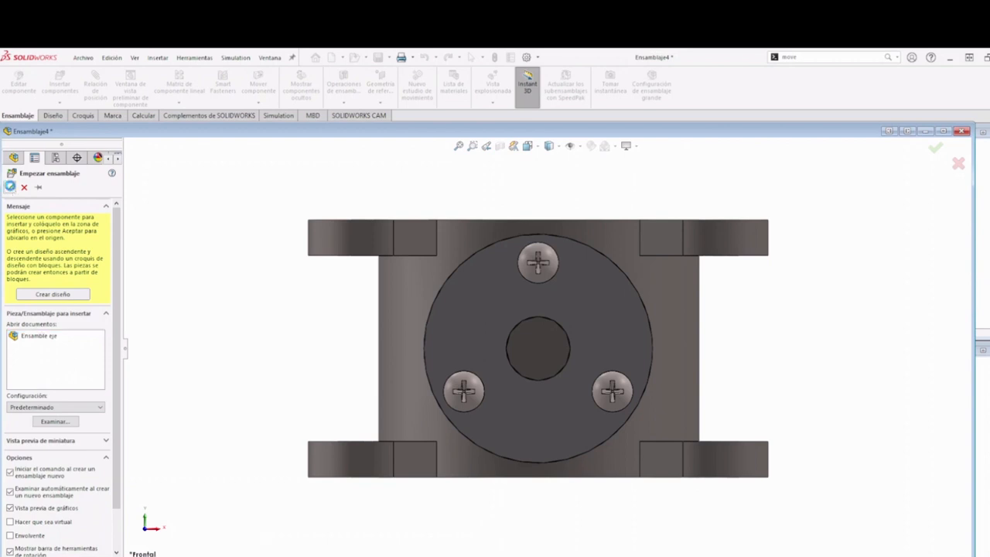
{"action": "left_click", "coordinate": [647, 287]}
{"action": "key", "text": "space"}
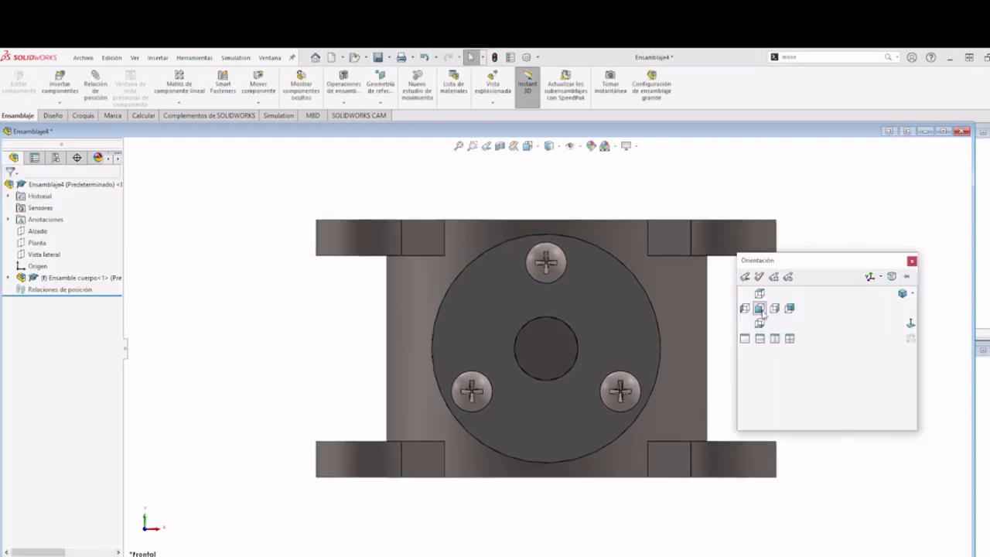
{"action": "left_click", "coordinate": [900, 294]}
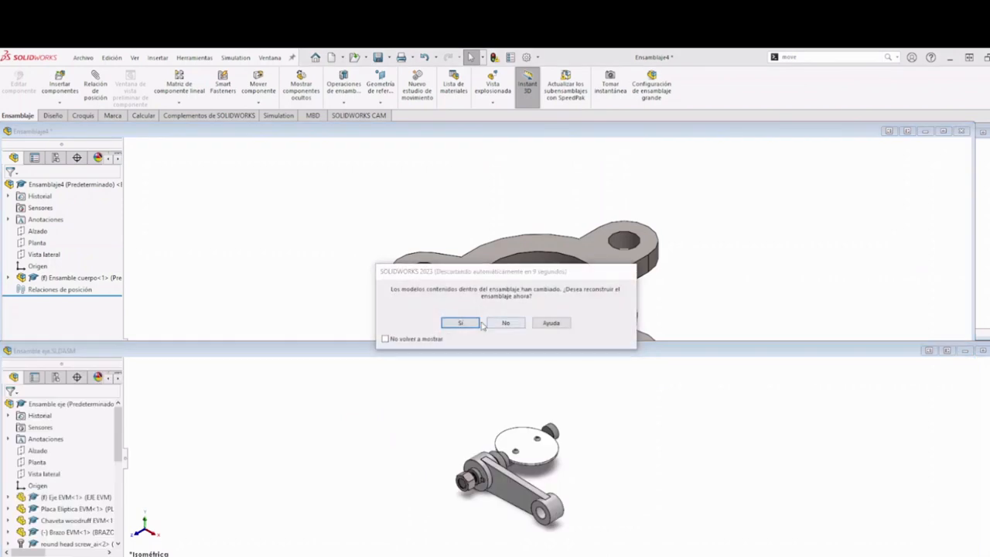
Step: Tile the open assembly windows vertically and insert Ensamble eje into the new assembly above the body
{"action": "left_click", "coordinate": [452, 322]}
{"action": "left_click", "coordinate": [270, 57]}
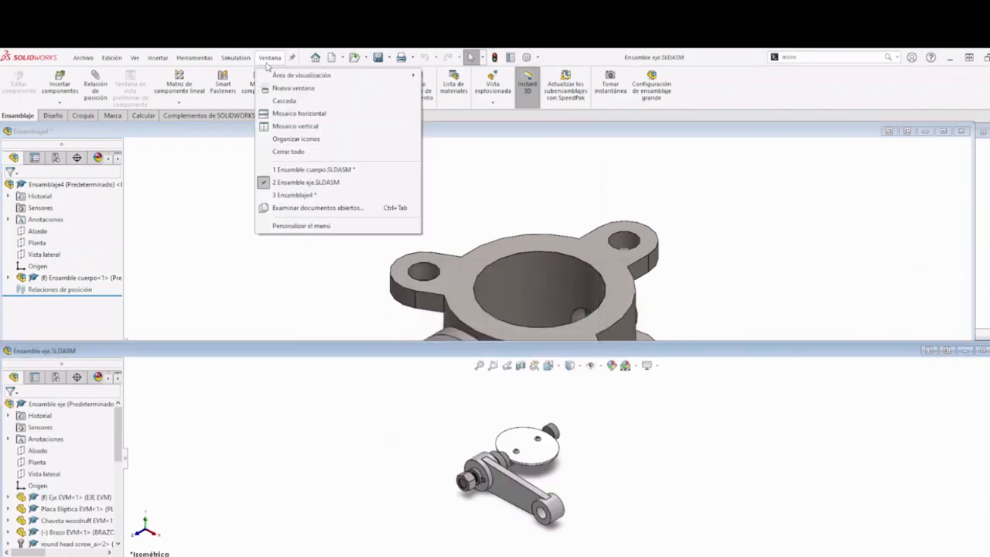
{"action": "left_click", "coordinate": [291, 126]}
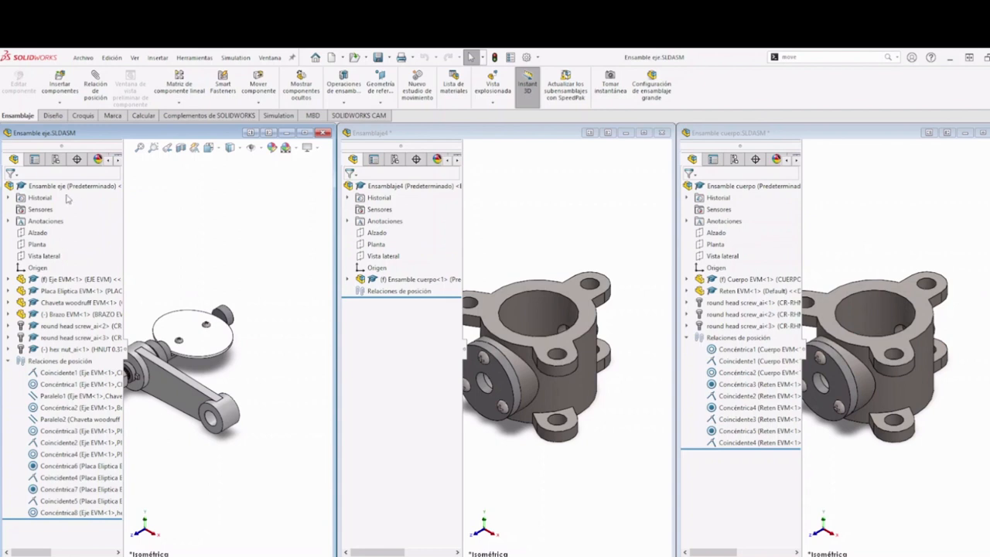
{"action": "left_click_drag", "start_coordinate": [57, 186], "coordinate": [224, 203]}
{"action": "left_click_drag", "start_coordinate": [459, 205], "coordinate": [593, 225]}
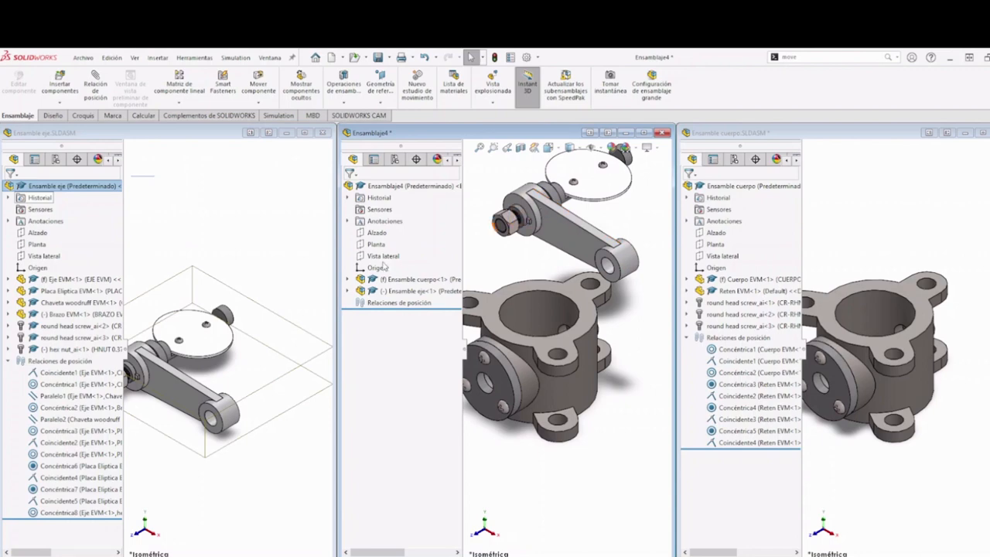
Step: Test how the hex nut and the arm move within the maximised Ensamble eje assembly
{"action": "left_click", "coordinate": [303, 133]}
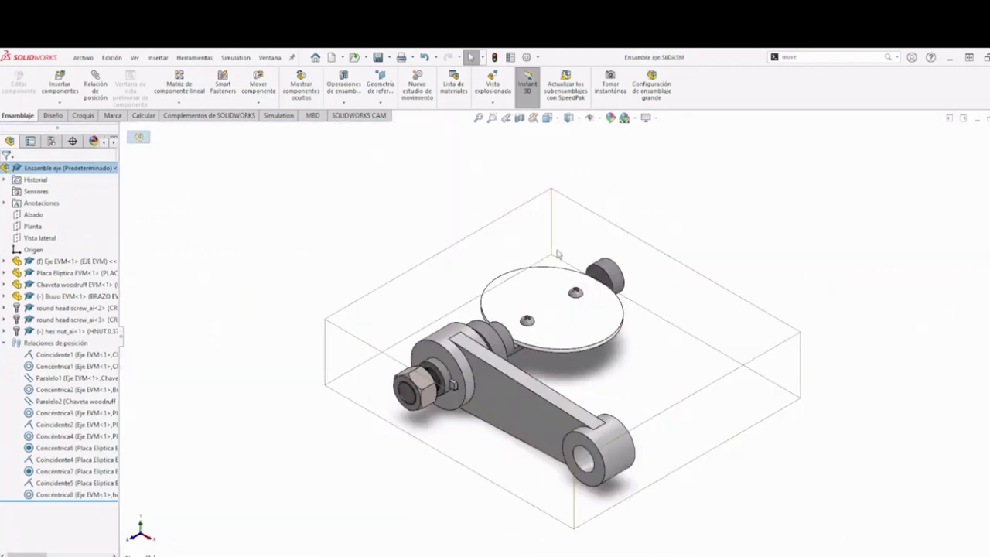
{"action": "scroll", "coordinate": [437, 433], "scroll_direction": "down", "scroll_amount": 2}
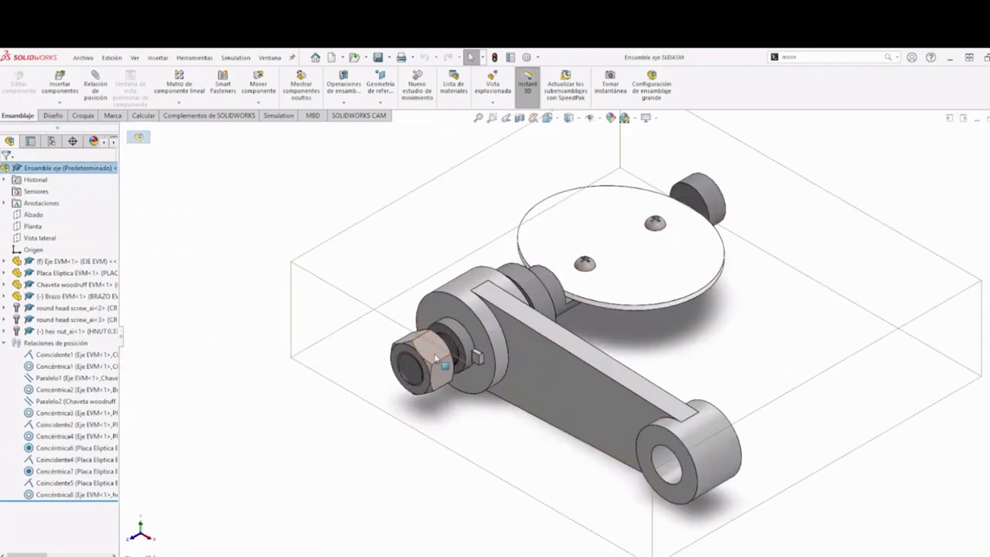
{"action": "mouse_move", "coordinate": [435, 357]}
{"action": "left_mouse_down"}
{"action": "mouse_move", "coordinate": [386, 385]}
{"action": "mouse_move", "coordinate": [430, 361]}
{"action": "left_mouse_up"}
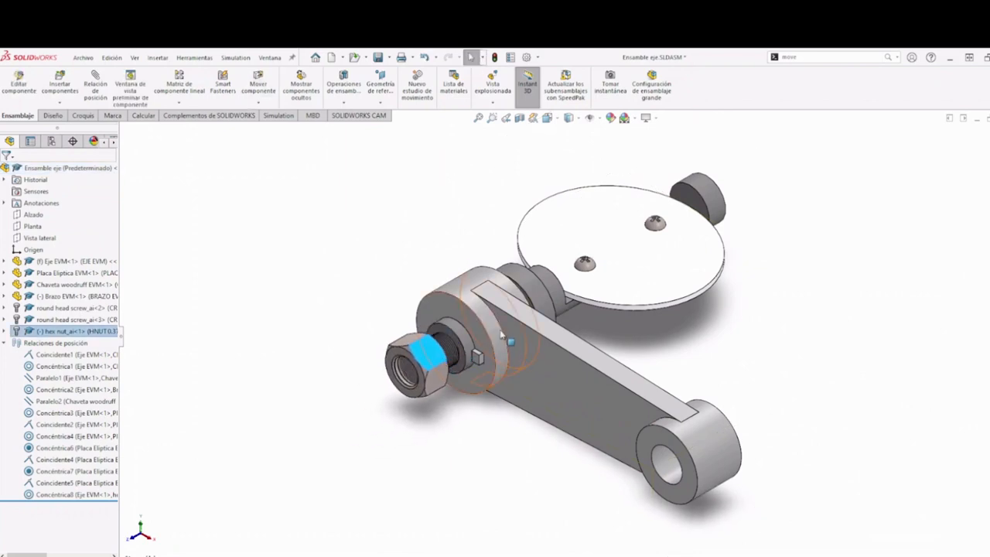
{"action": "mouse_move", "coordinate": [499, 333]}
{"action": "left_mouse_down"}
{"action": "mouse_move", "coordinate": [463, 354]}
{"action": "mouse_move", "coordinate": [493, 338]}
{"action": "left_mouse_up"}
{"action": "left_click_drag", "start_coordinate": [437, 358], "coordinate": [451, 353]}
{"action": "left_click", "coordinate": [979, 121]}
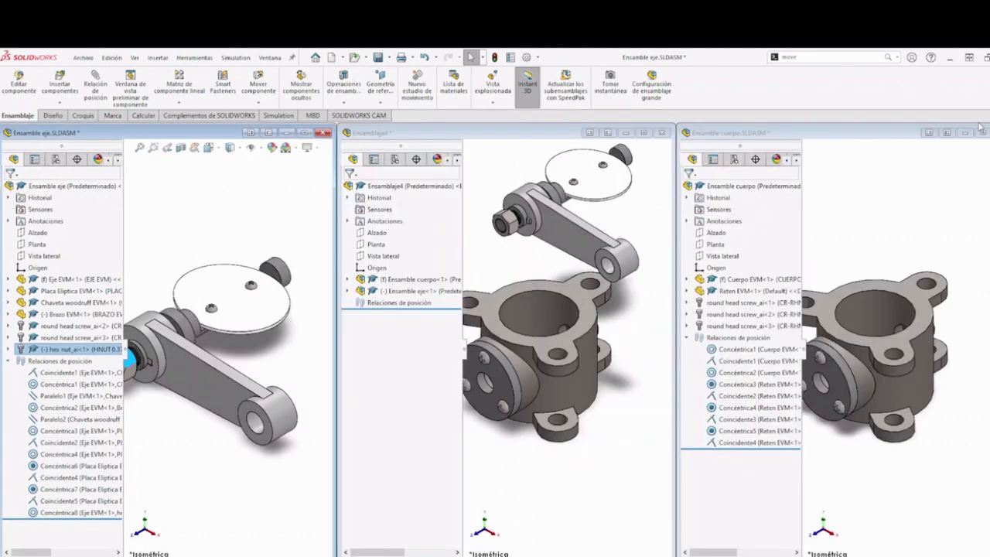
Step: Rebuild and maximise the new assembly, and move the shaft subassembly to the side of the body
{"action": "left_click", "coordinate": [647, 139]}
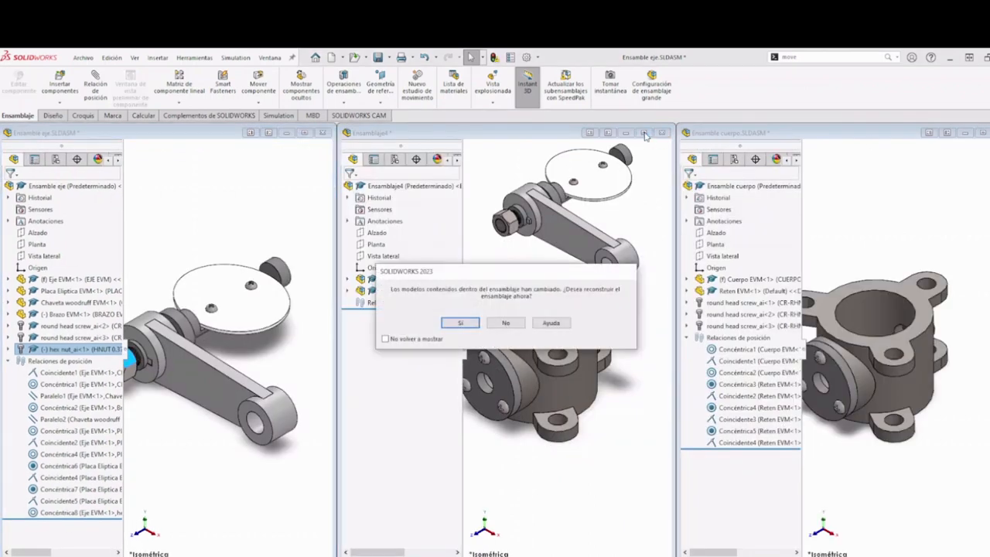
{"action": "left_click", "coordinate": [459, 324]}
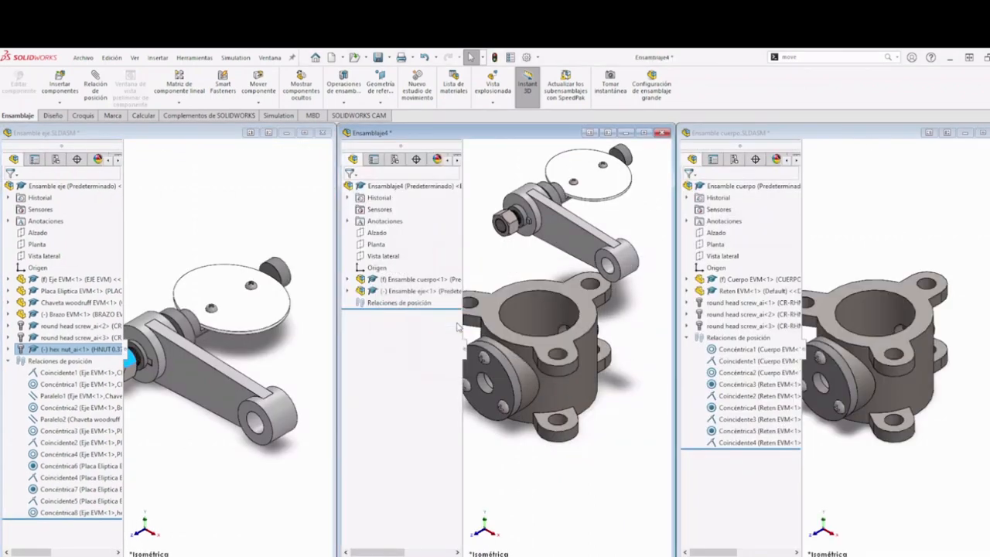
{"action": "left_click", "coordinate": [644, 133]}
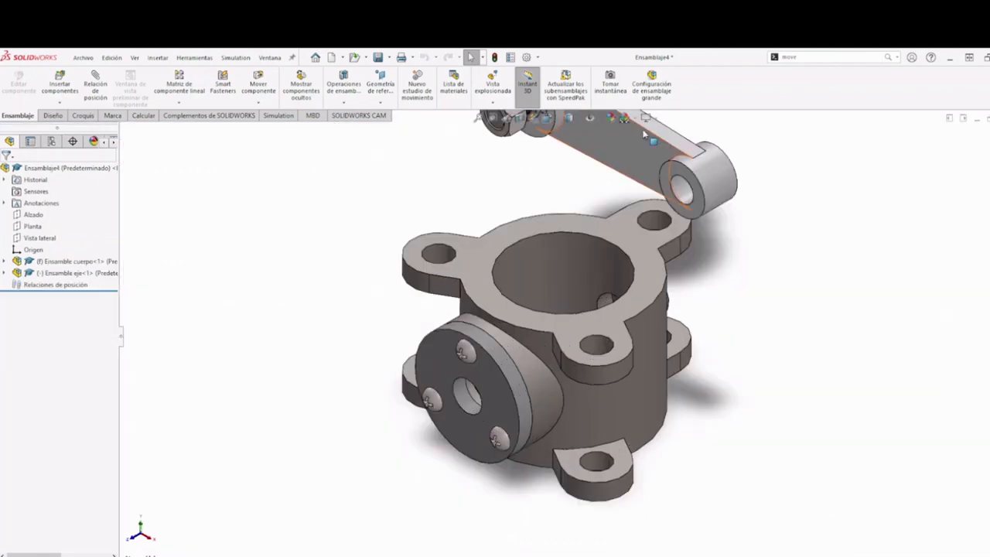
{"action": "scroll", "coordinate": [548, 338], "scroll_direction": "up", "scroll_amount": 3}
{"action": "scroll", "coordinate": [569, 211], "scroll_direction": "down", "scroll_amount": 2}
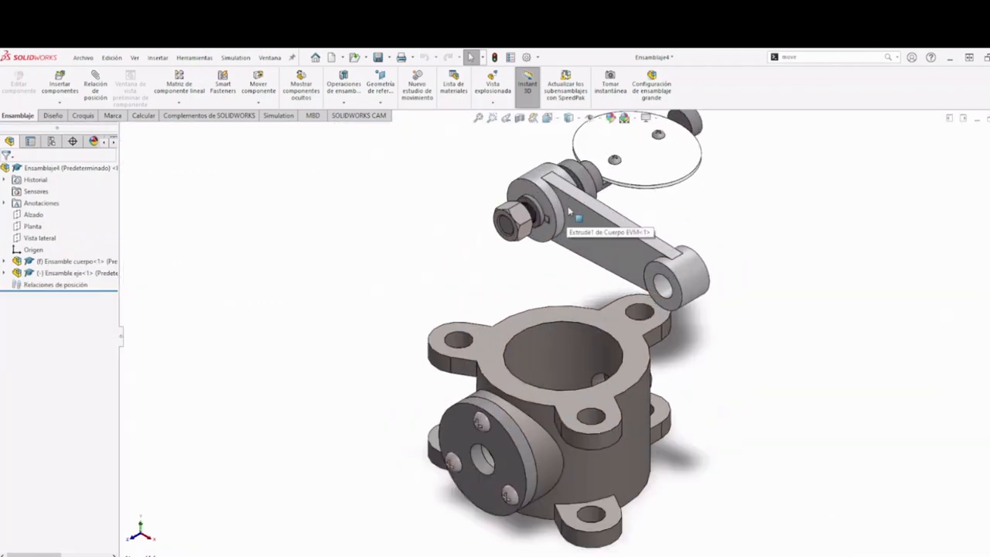
{"action": "left_click", "coordinate": [589, 259]}
{"action": "scroll", "coordinate": [589, 260], "scroll_direction": "up", "scroll_amount": 2}
{"action": "scroll", "coordinate": [325, 324], "scroll_direction": "down", "scroll_amount": 3}
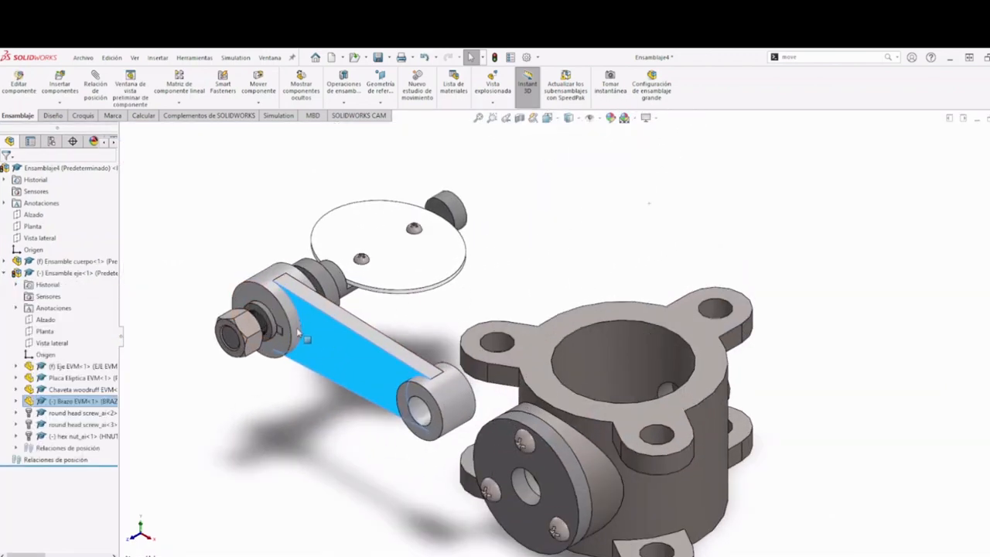
Step: Fix the Ensamble eje subassembly in place in the new assembly
{"action": "left_click", "coordinate": [491, 222]}
{"action": "left_click", "coordinate": [454, 215]}
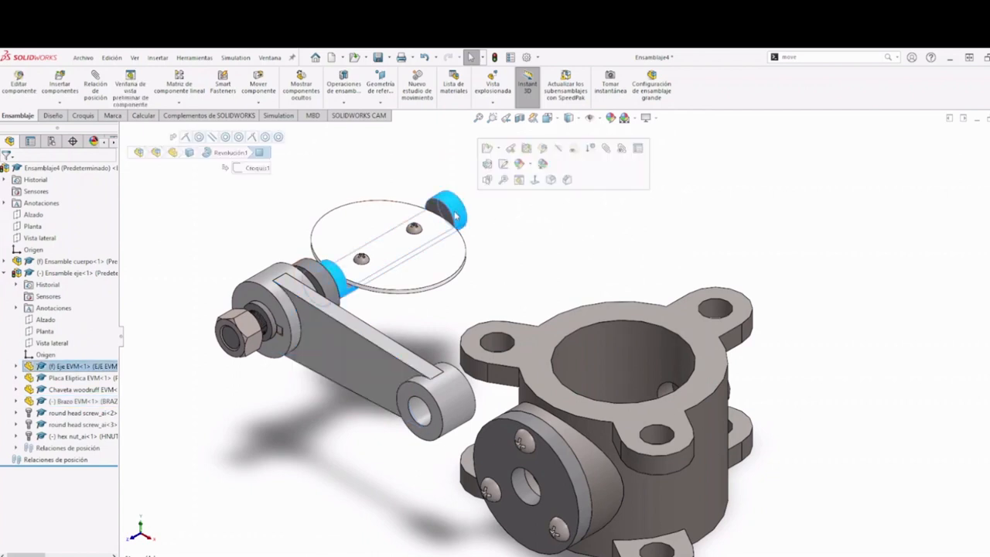
{"action": "left_click", "coordinate": [132, 296]}
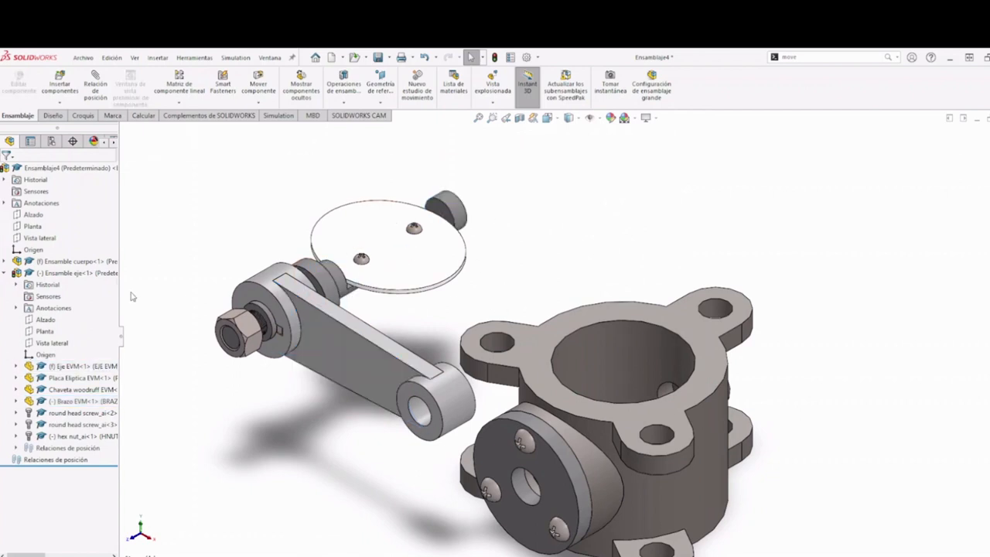
{"action": "right_click", "coordinate": [66, 274]}
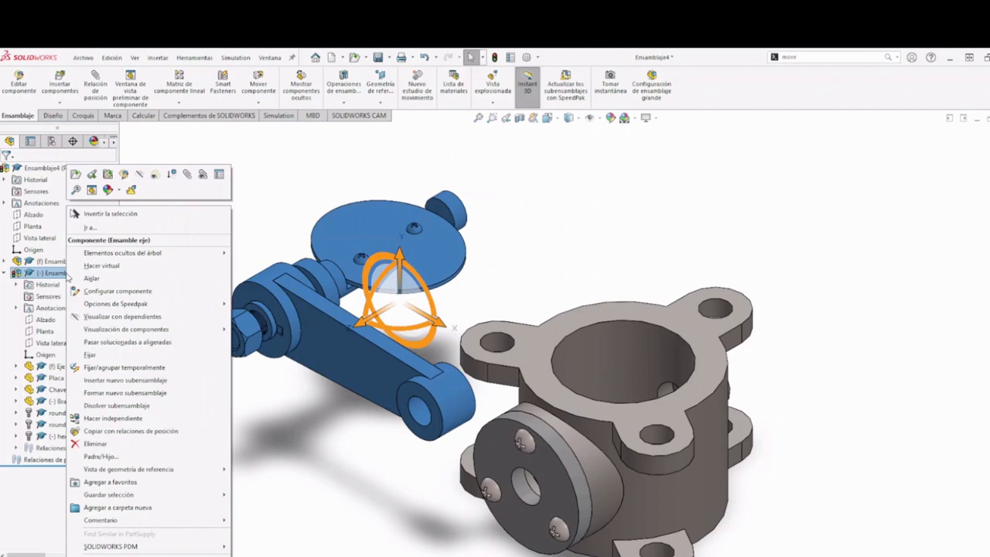
{"action": "left_click", "coordinate": [101, 356]}
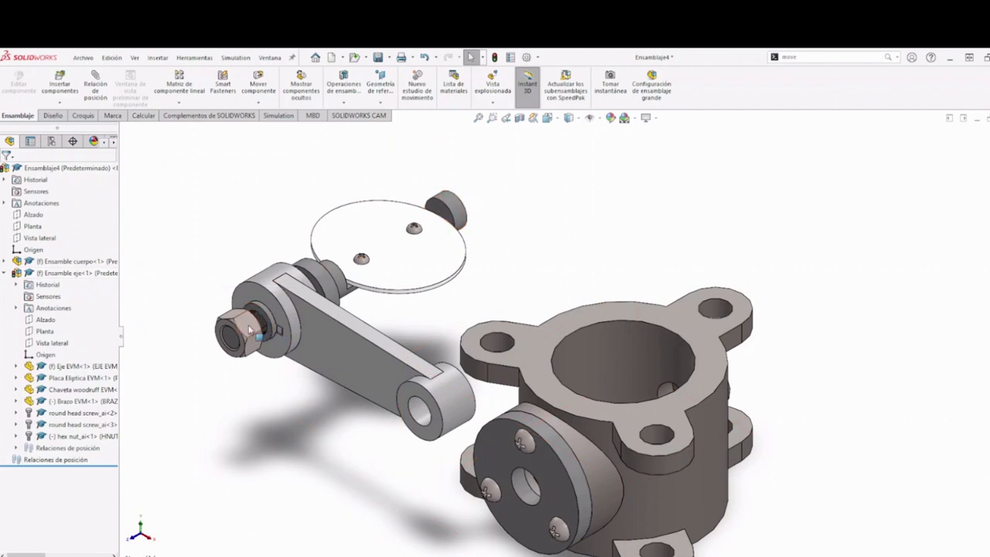
Step: Try to move the arm and the elliptical plate of the fixed shaft subassembly
{"action": "left_click_drag", "start_coordinate": [336, 363], "coordinate": [382, 335]}
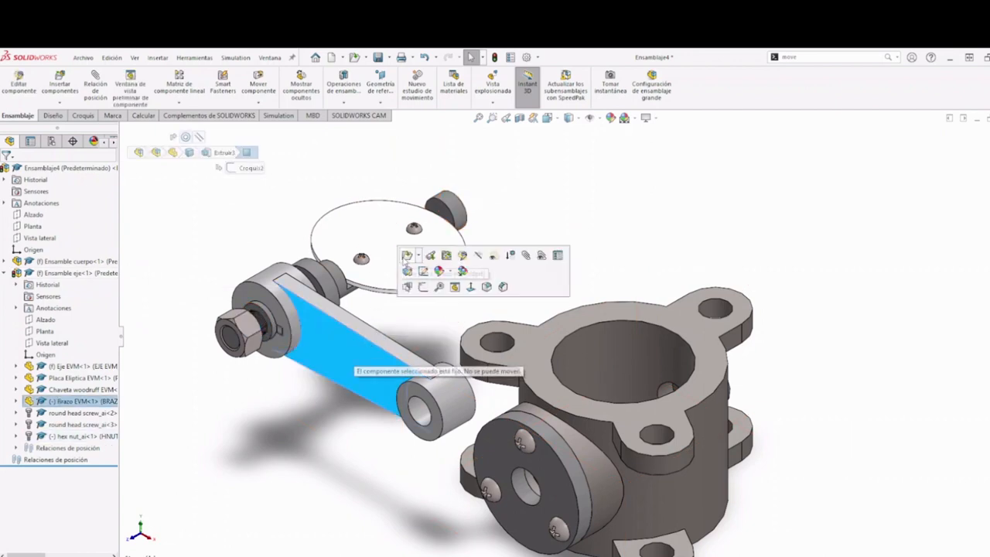
{"action": "key", "text": "Escape"}
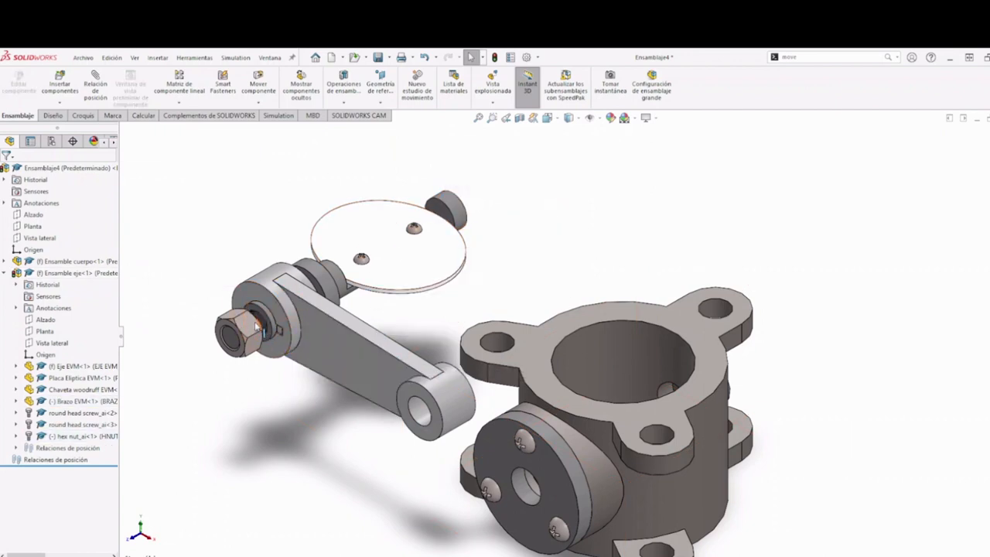
{"action": "left_click", "coordinate": [312, 301]}
{"action": "left_click_drag", "start_coordinate": [407, 261], "coordinate": [472, 305]}
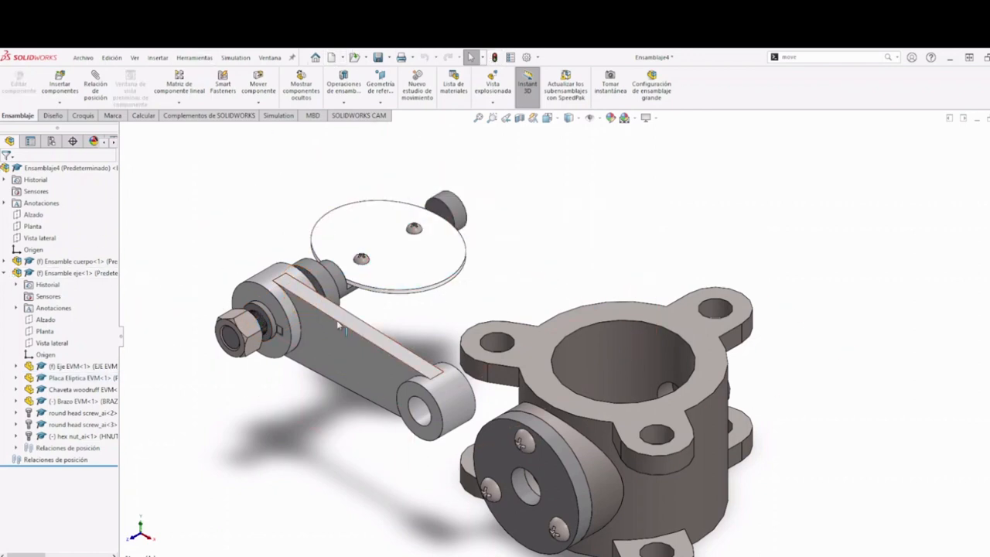
Step: Try to move the hex nut along the fixed shaft and check the arm's faces, leaving nothing selected
{"action": "scroll", "coordinate": [309, 321], "scroll_direction": "down", "scroll_amount": 4}
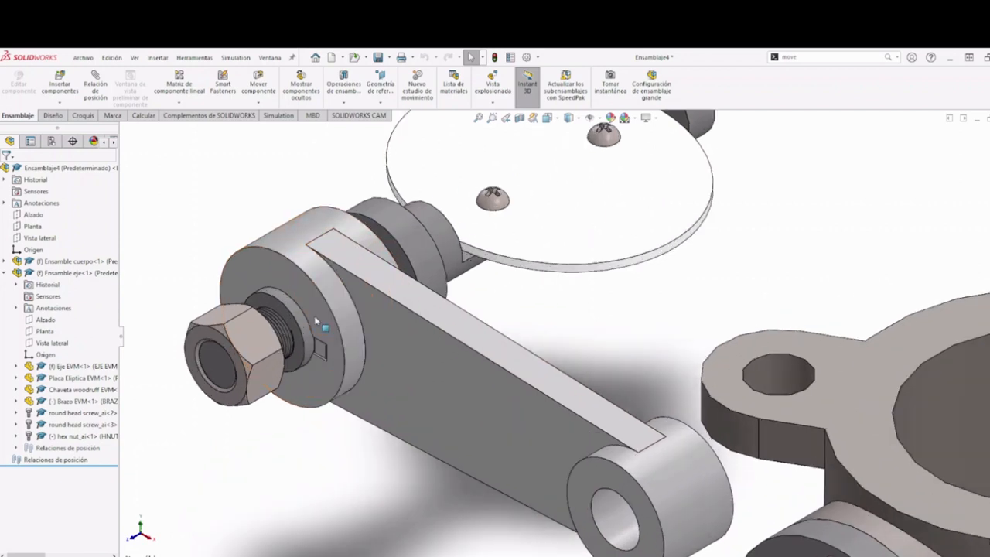
{"action": "left_click", "coordinate": [250, 346]}
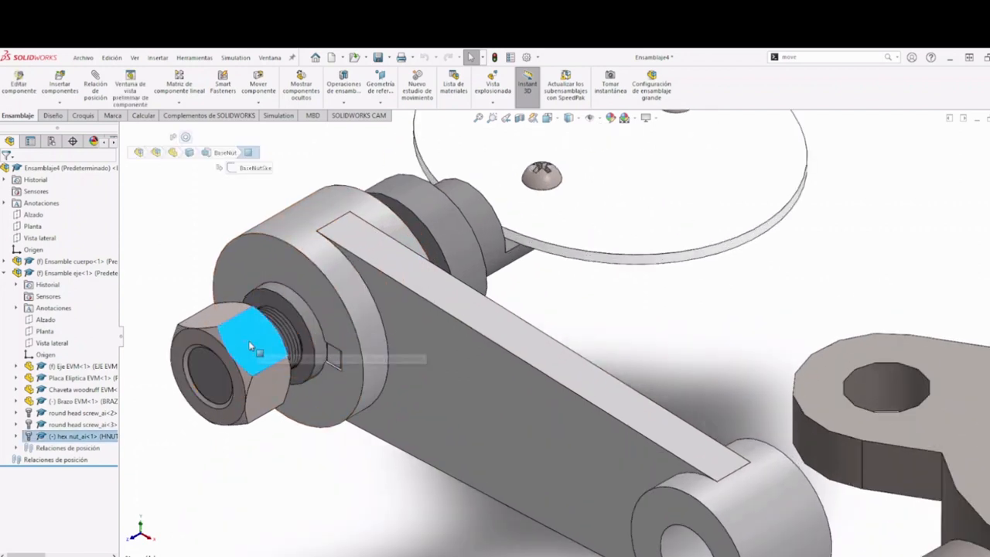
{"action": "left_click_drag", "start_coordinate": [250, 346], "coordinate": [338, 293]}
{"action": "left_click", "coordinate": [470, 310]}
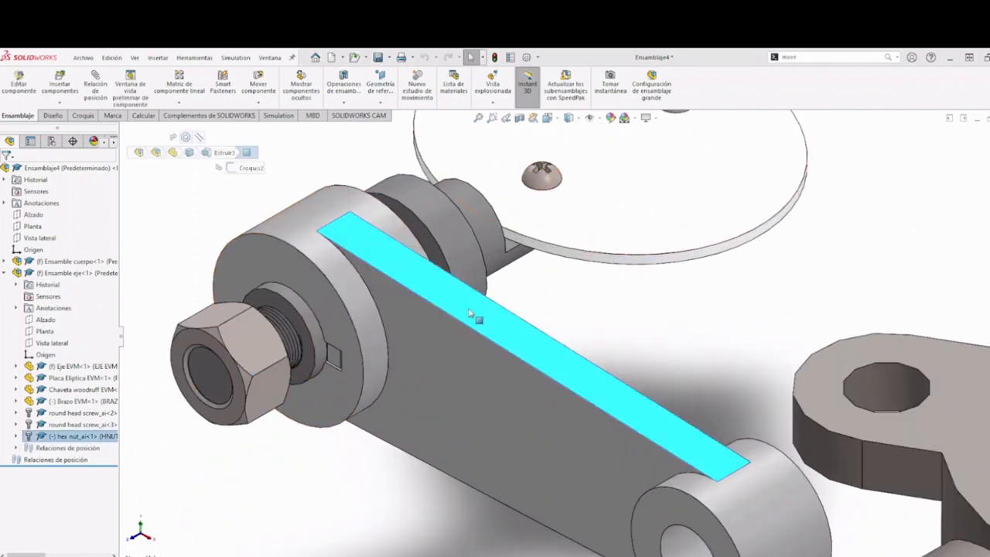
{"action": "left_click", "coordinate": [357, 322]}
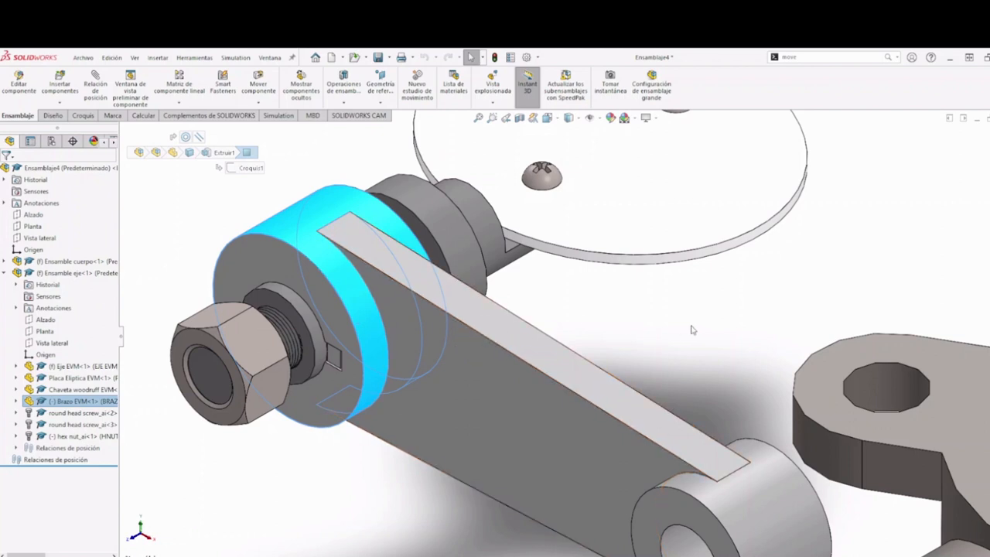
{"action": "key", "text": "Escape"}
{"action": "left_click", "coordinate": [486, 344]}
{"action": "key", "text": "Escape"}
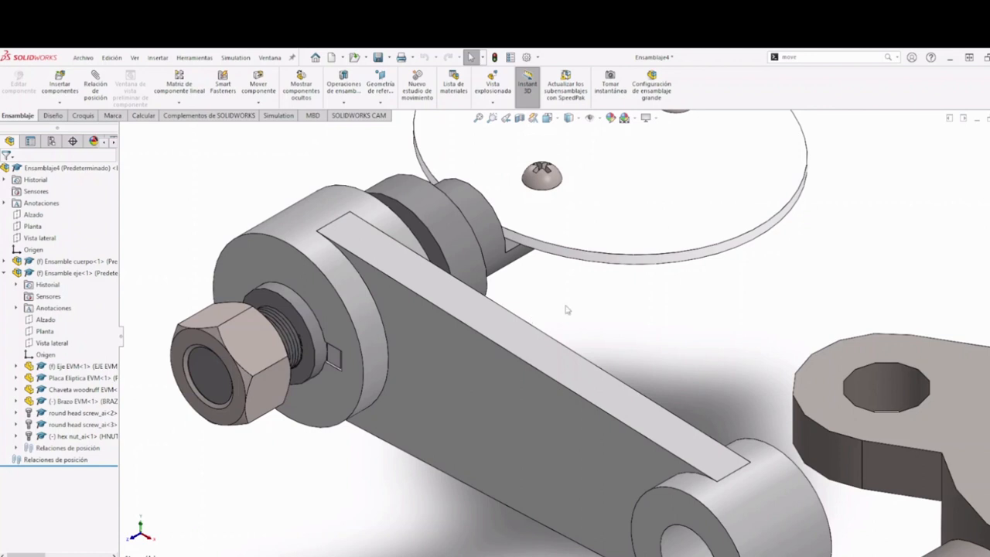
Step: Set the fixed Ensamble eje subassembly to float in the new assembly
{"action": "right_click", "coordinate": [65, 274]}
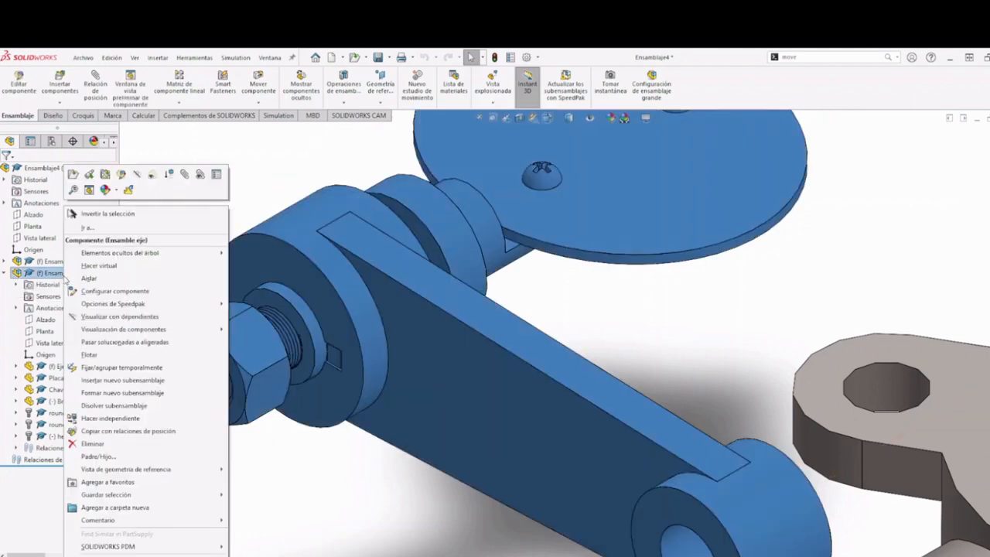
{"action": "left_click", "coordinate": [262, 184]}
{"action": "right_click", "coordinate": [44, 272]}
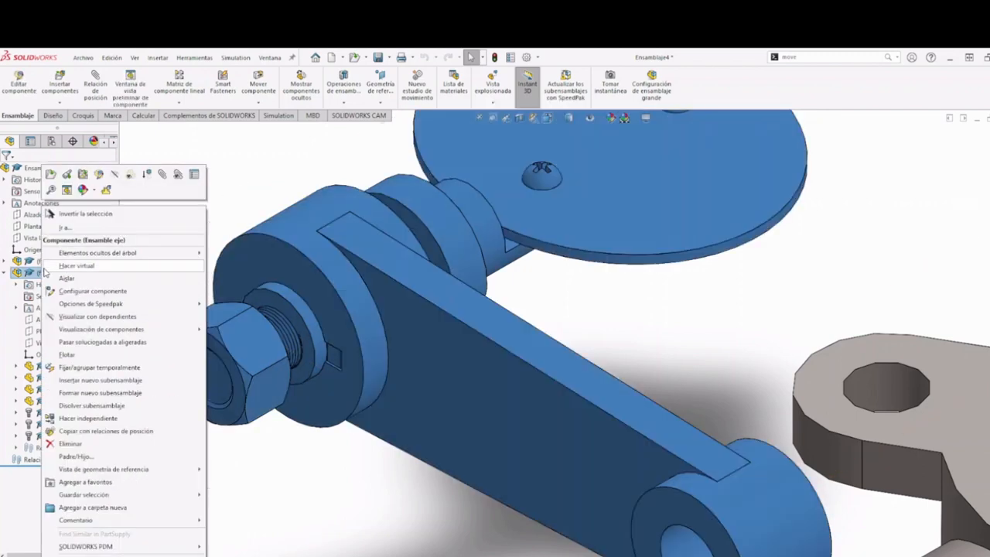
{"action": "left_click", "coordinate": [68, 355]}
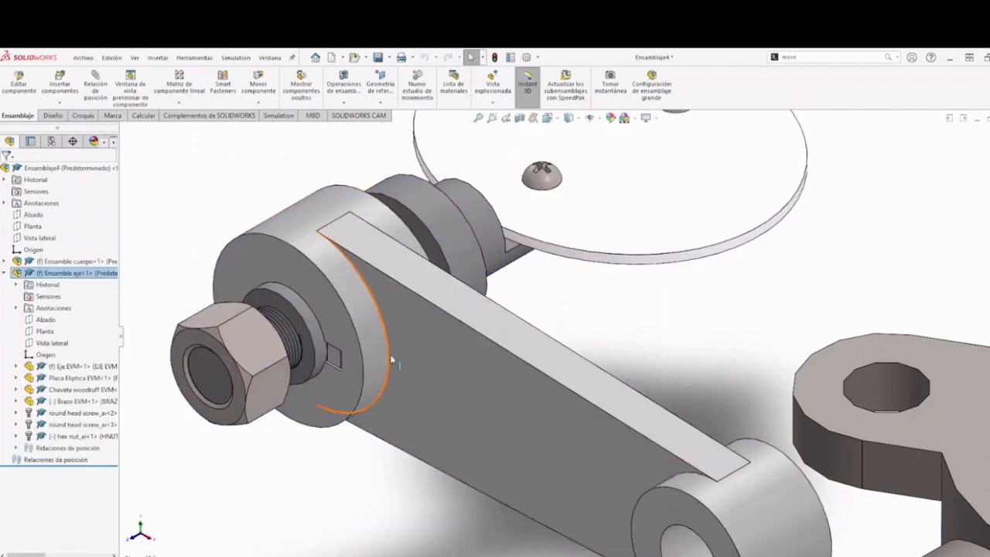
Step: Add a concentric mate between the shaft's cylindrical end face and the body's side bore
{"action": "scroll", "coordinate": [453, 376], "scroll_direction": "up", "scroll_amount": 4}
{"action": "middle_click_drag", "start_coordinate": [496, 421], "coordinate": [481, 458]}
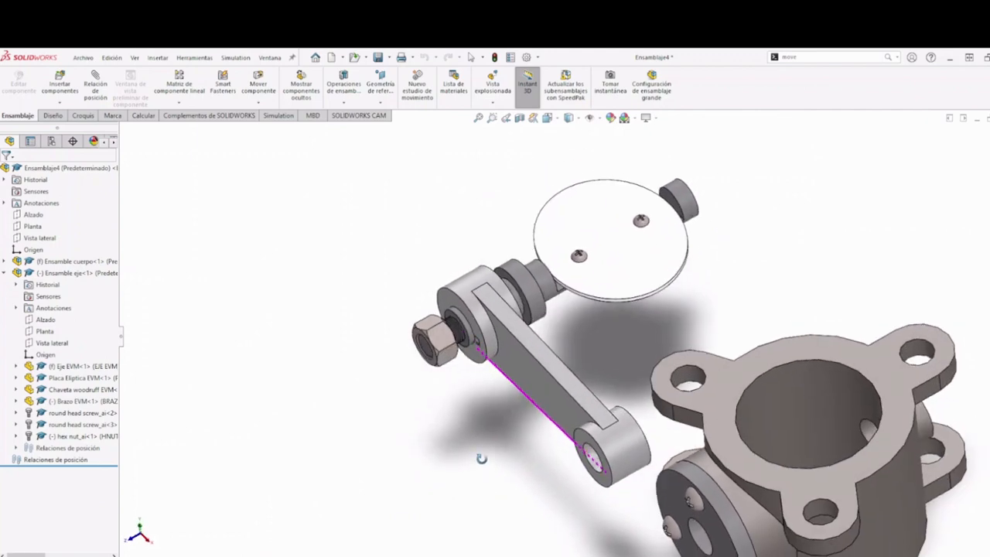
{"action": "left_click", "coordinate": [95, 87]}
{"action": "left_click", "coordinate": [696, 214]}
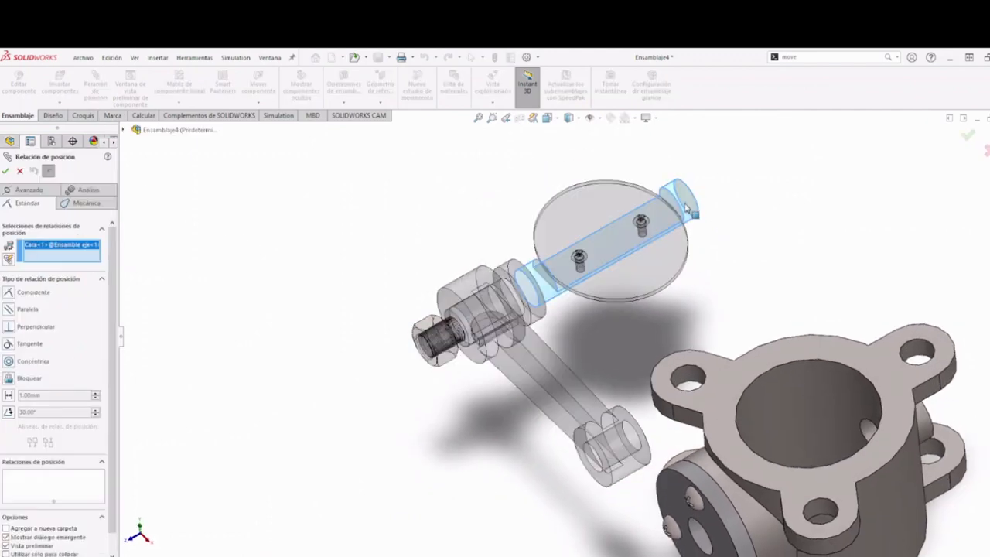
{"action": "scroll", "coordinate": [851, 433], "scroll_direction": "down", "scroll_amount": 3}
{"action": "left_click", "coordinate": [819, 448]}
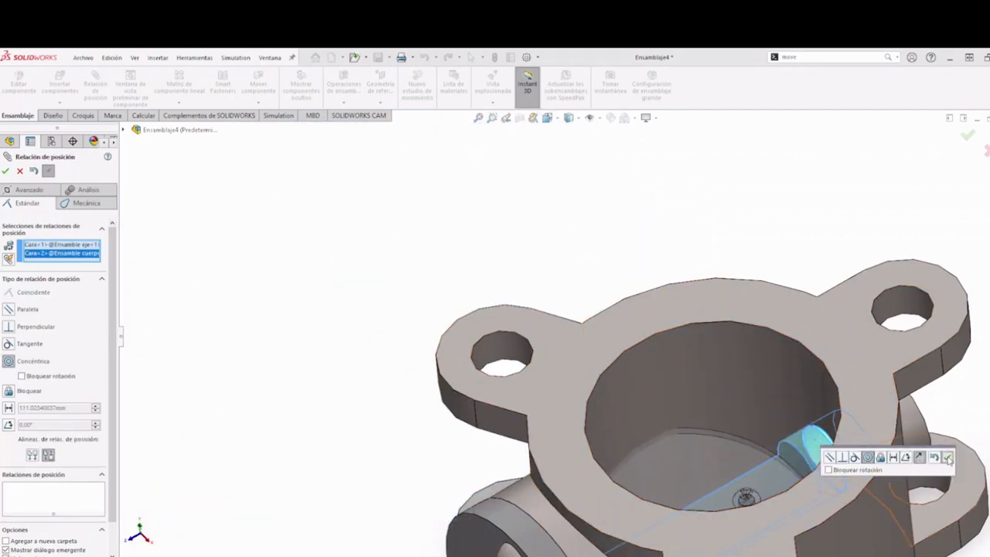
{"action": "left_click", "coordinate": [949, 459]}
Step: Swing the arm of the mated shaft subassembly upright beside the body and close the mate command
{"action": "scroll", "coordinate": [853, 542], "scroll_direction": "up", "scroll_amount": 3}
{"action": "middle_click_drag", "start_coordinate": [851, 541], "coordinate": [640, 500]}
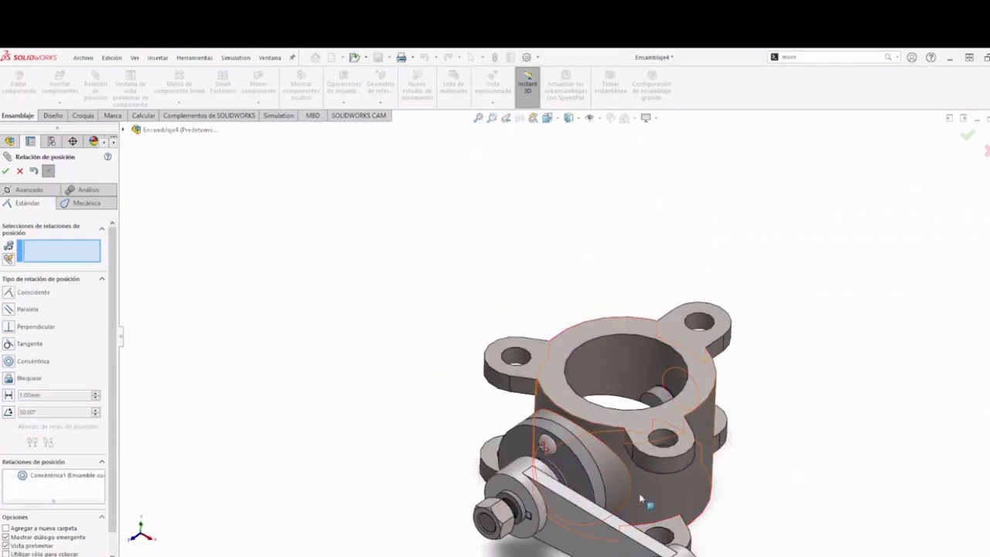
{"action": "left_click_drag", "start_coordinate": [552, 514], "coordinate": [516, 380]}
{"action": "mouse_move", "coordinate": [640, 433]}
{"action": "middle_mouse_down"}
{"action": "mouse_move", "coordinate": [644, 421]}
{"action": "mouse_move", "coordinate": [634, 433]}
{"action": "middle_mouse_up"}
{"action": "left_click", "coordinate": [20, 171]}
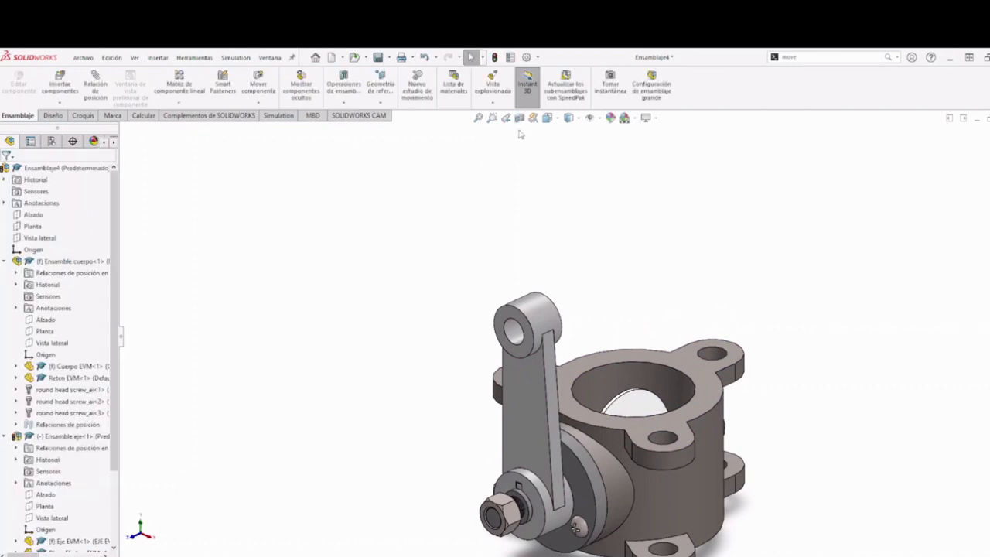
Step: Section the assembly along the Vista lateral plane to examine how the shaft sits inside the body
{"action": "left_click", "coordinate": [519, 118]}
{"action": "left_click", "coordinate": [53, 359]}
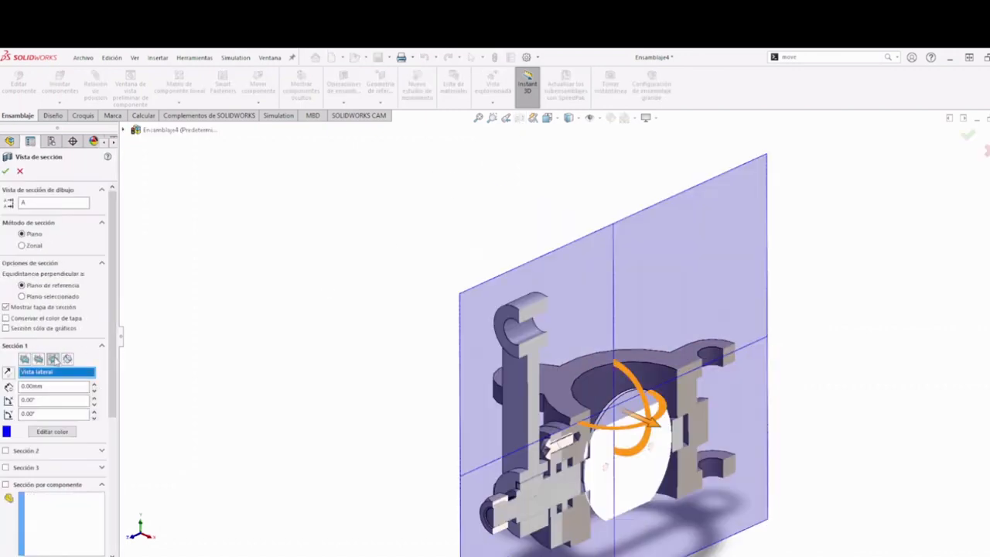
{"action": "left_click", "coordinate": [967, 136]}
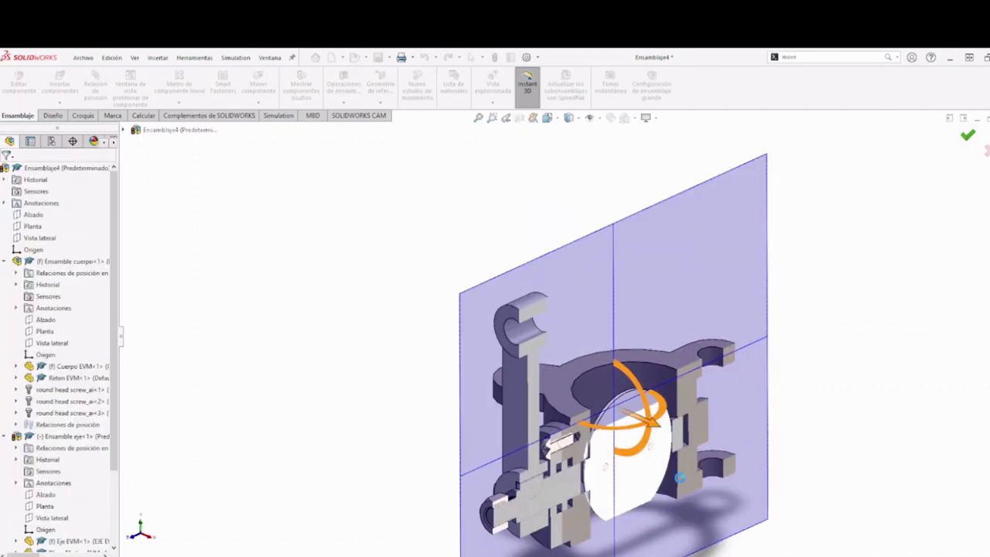
{"action": "middle_click_drag", "start_coordinate": [602, 466], "coordinate": [547, 447]}
{"action": "scroll", "coordinate": [694, 477], "scroll_direction": "down", "scroll_amount": 3}
{"action": "scroll", "coordinate": [693, 477], "scroll_direction": "down", "scroll_amount": 2}
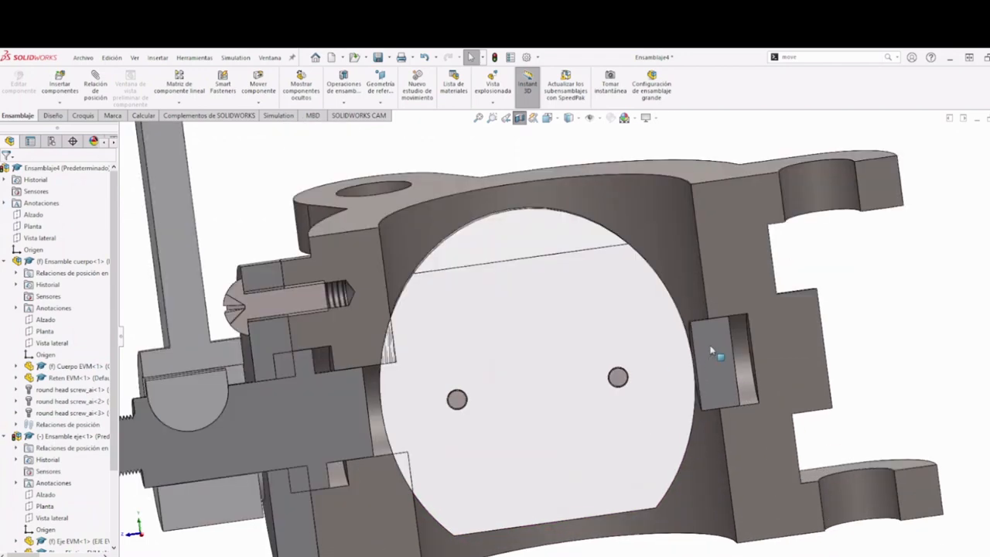
Step: Slide the shaft subassembly along its bore until its collar sits outside the retainer, leaving nothing selected
{"action": "left_click", "coordinate": [356, 409]}
{"action": "left_click_drag", "start_coordinate": [366, 409], "coordinate": [361, 412]}
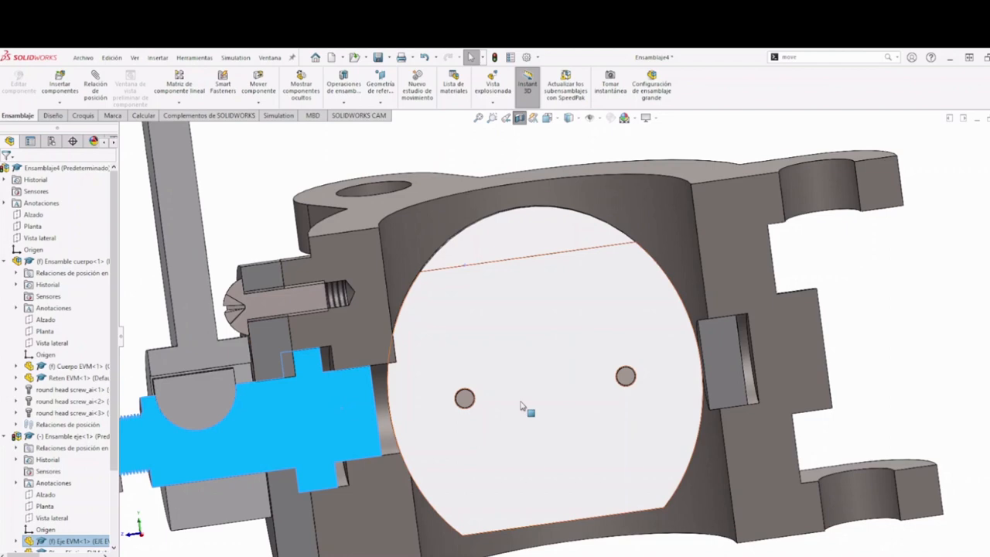
{"action": "mouse_move", "coordinate": [719, 372]}
{"action": "middle_mouse_down"}
{"action": "mouse_move", "coordinate": [678, 373]}
{"action": "mouse_move", "coordinate": [717, 366]}
{"action": "middle_mouse_up"}
{"action": "left_click", "coordinate": [717, 365]}
{"action": "left_click_drag", "start_coordinate": [717, 365], "coordinate": [646, 389]}
{"action": "key", "text": "Escape"}
Step: Measure the distance between the two flat faces of the shaft collar, then clear the measurement selections
{"action": "scroll", "coordinate": [294, 347], "scroll_direction": "down", "scroll_amount": 6}
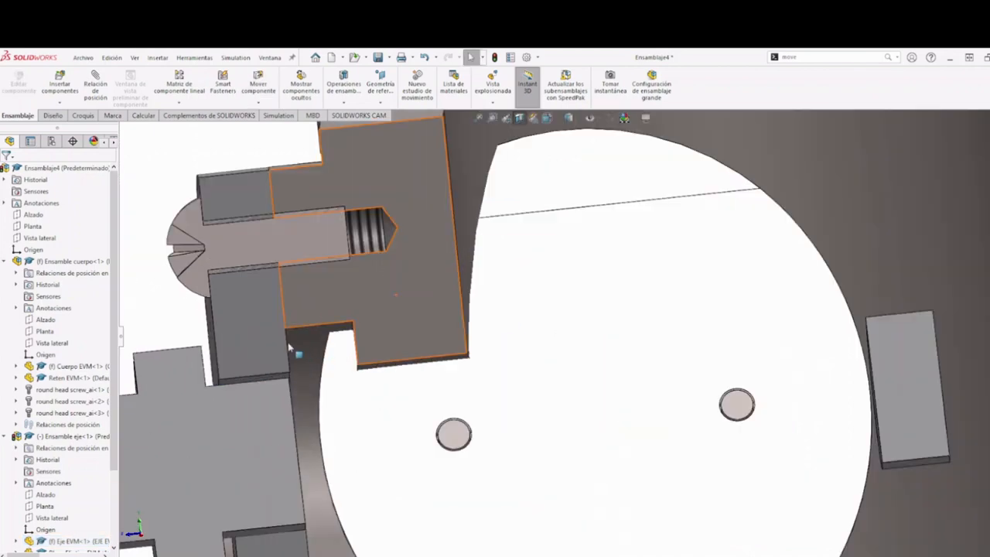
{"action": "middle_click_drag", "start_coordinate": [184, 330], "coordinate": [338, 322]}
{"action": "scroll", "coordinate": [302, 315], "scroll_direction": "up", "scroll_amount": 8}
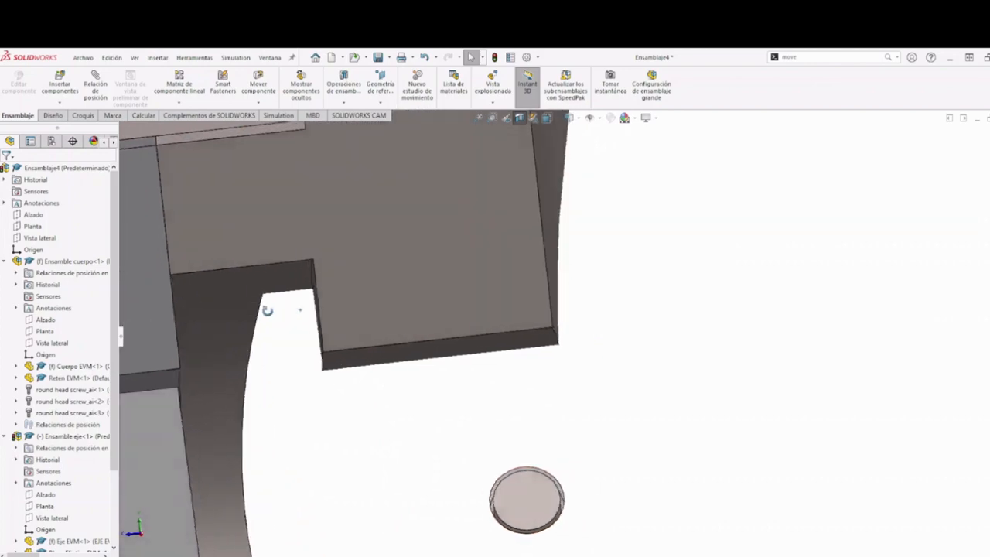
{"action": "scroll", "coordinate": [534, 401], "scroll_direction": "down", "scroll_amount": 3}
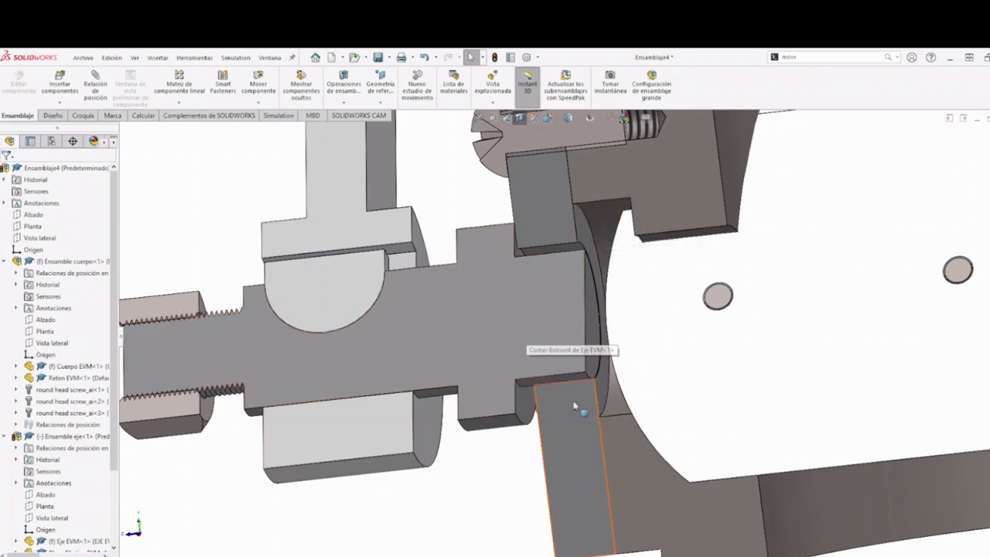
{"action": "left_click", "coordinate": [143, 115]}
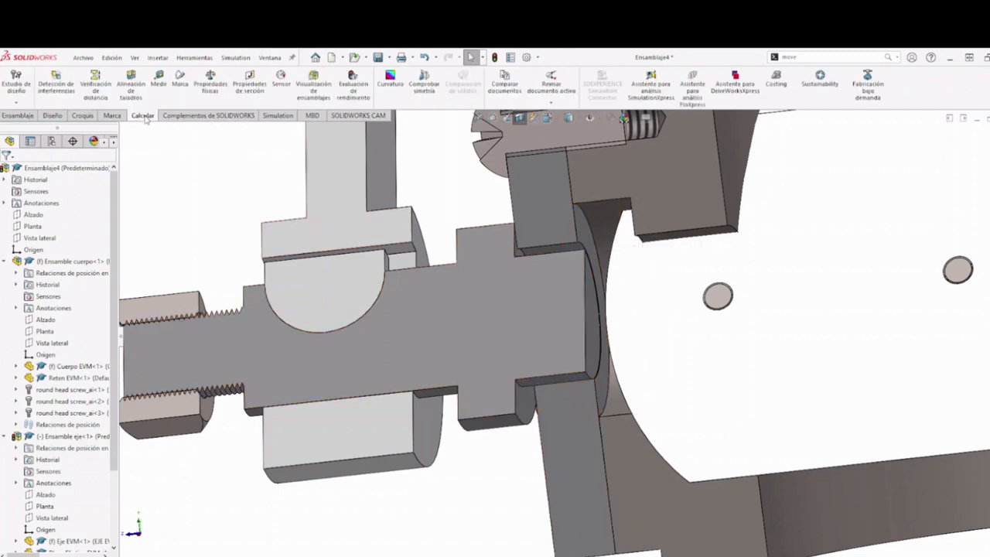
{"action": "left_click", "coordinate": [158, 84]}
{"action": "left_click", "coordinate": [531, 406]}
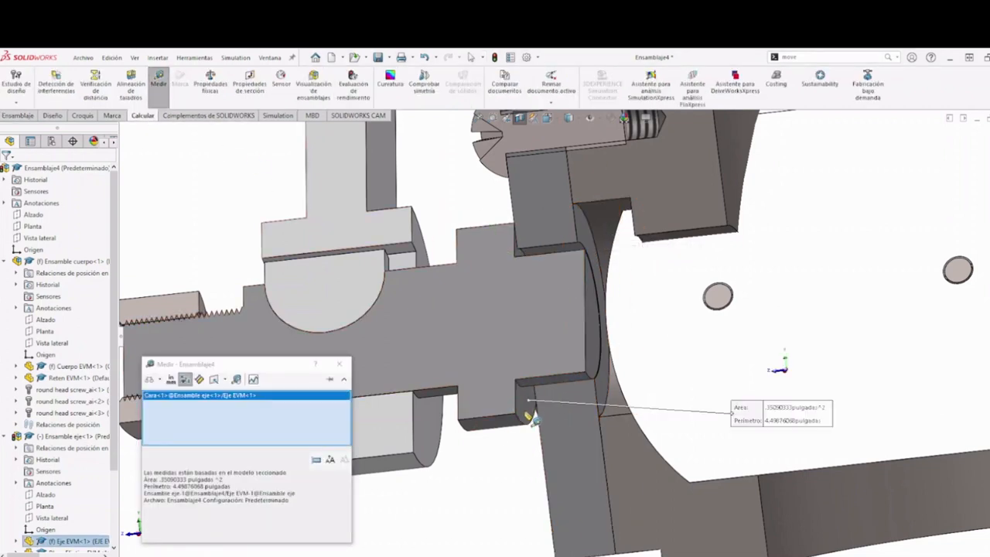
{"action": "middle_click_drag", "start_coordinate": [530, 407], "coordinate": [578, 399]}
{"action": "left_click", "coordinate": [497, 408]}
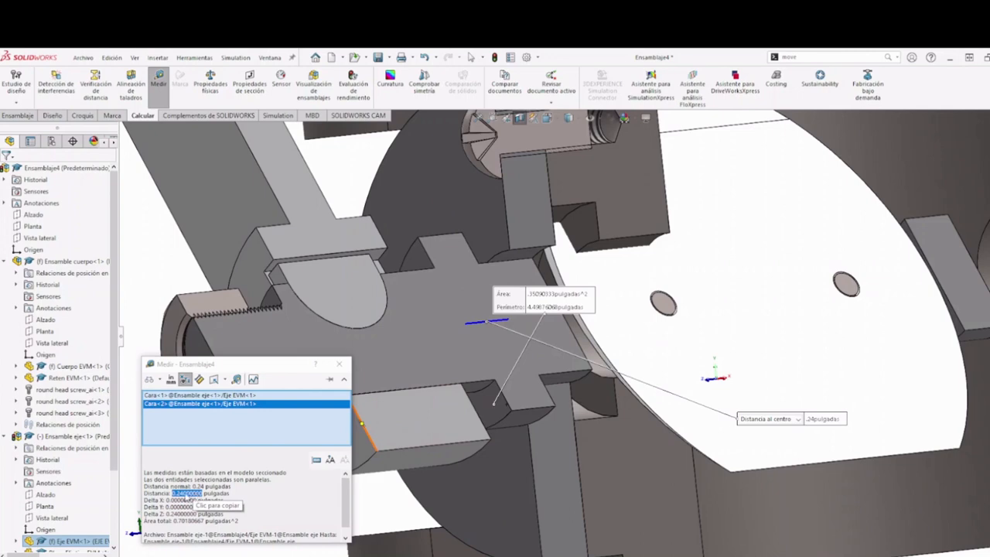
{"action": "right_click", "coordinate": [252, 427]}
{"action": "left_click", "coordinate": [271, 430]}
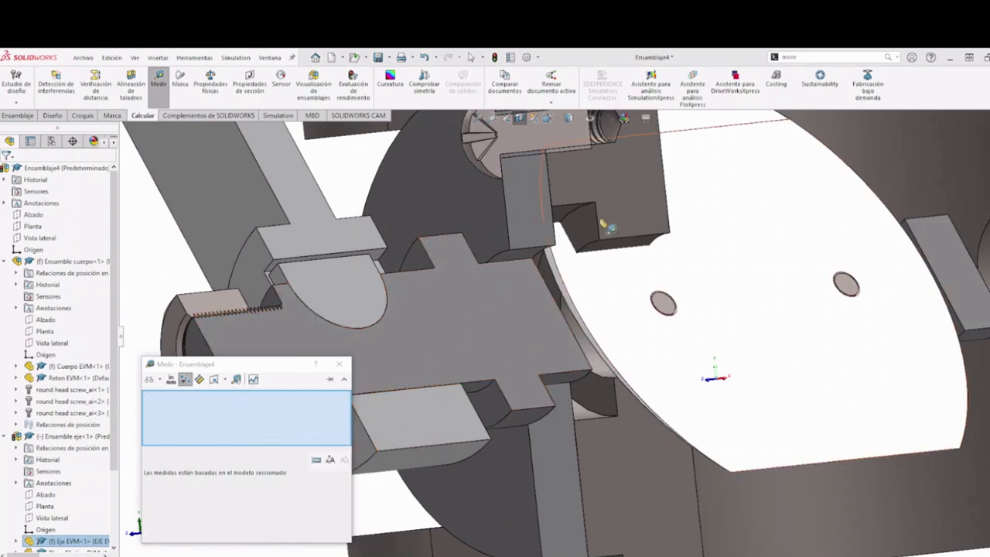
Step: Measure the gap between the body's recess face and the retainer's inner face
{"action": "scroll", "coordinate": [609, 229], "scroll_direction": "down", "scroll_amount": 5}
{"action": "left_click", "coordinate": [582, 246]}
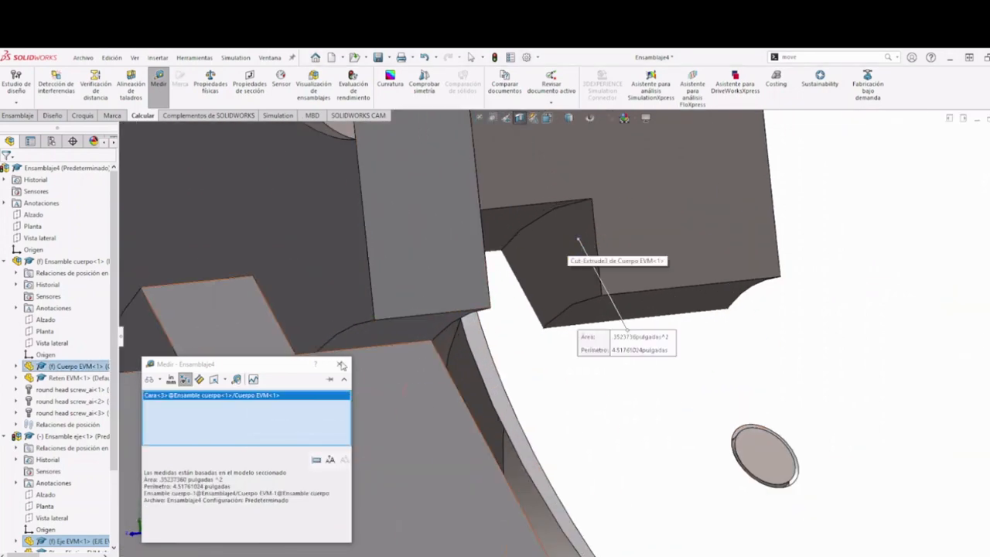
{"action": "middle_click_drag", "start_coordinate": [503, 281], "coordinate": [338, 274]}
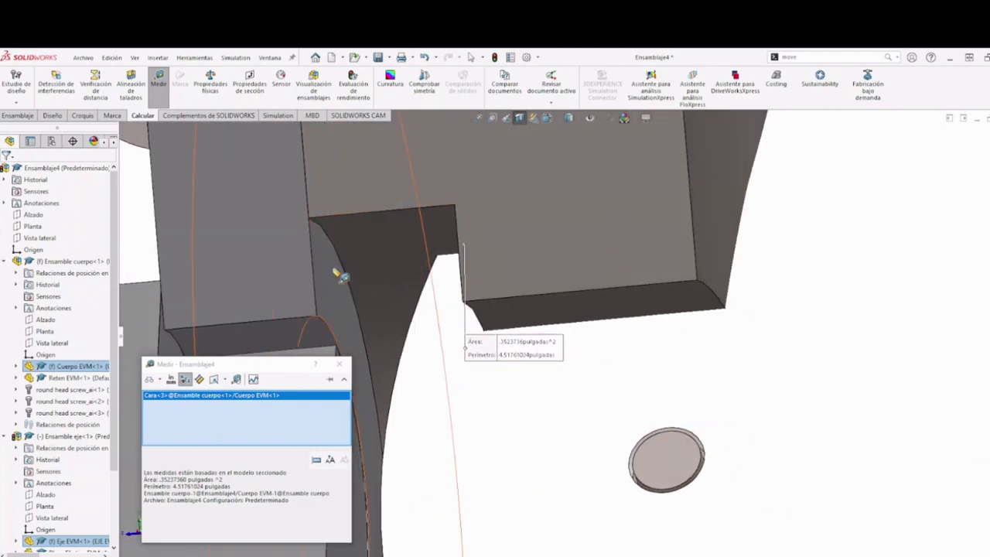
{"action": "left_click", "coordinate": [330, 276]}
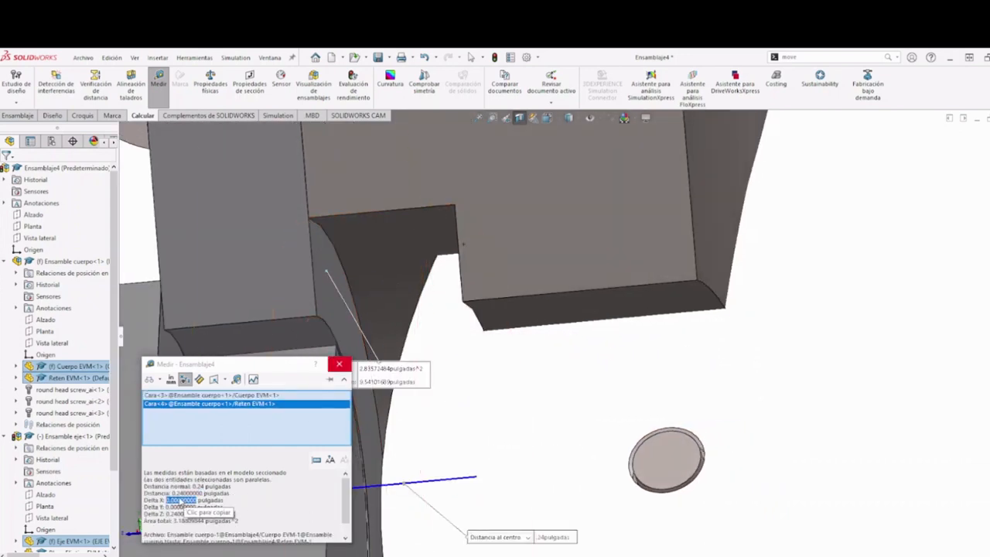
{"action": "left_click", "coordinate": [340, 364]}
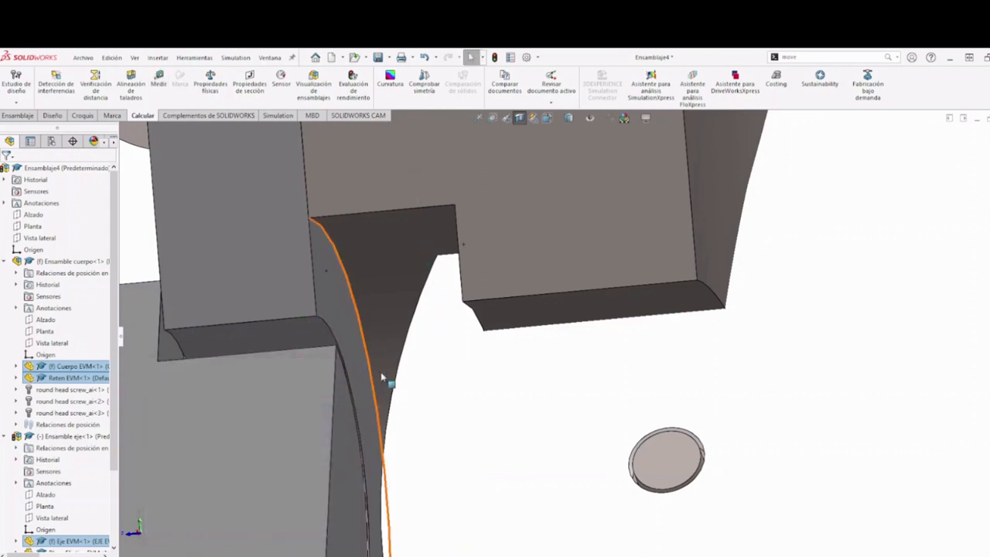
Step: Measure the shaft collar's thickness once more, after clearing the body and retainer faces from the measurement
{"action": "scroll", "coordinate": [445, 436], "scroll_direction": "up", "scroll_amount": 5}
{"action": "scroll", "coordinate": [444, 437], "scroll_direction": "down", "scroll_amount": 6}
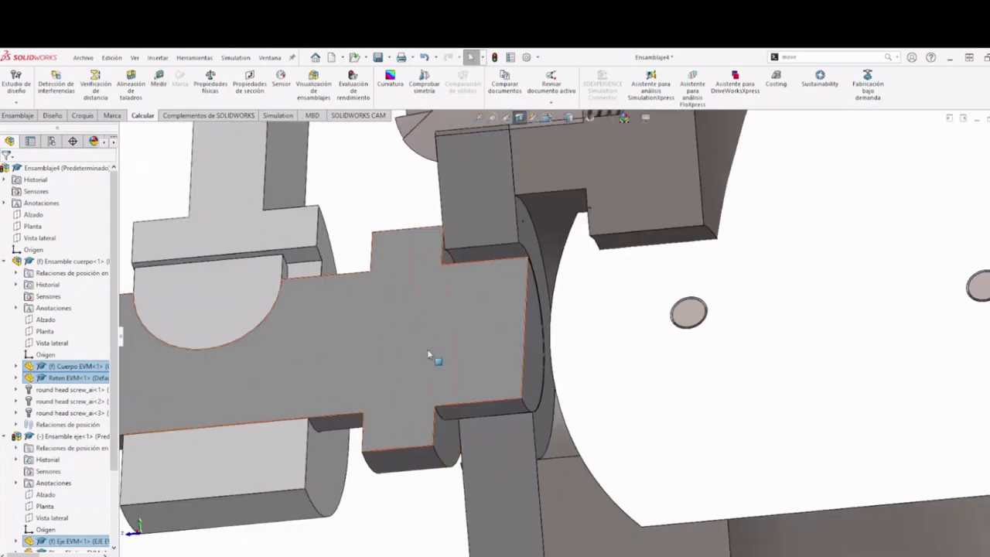
{"action": "left_click", "coordinate": [159, 80]}
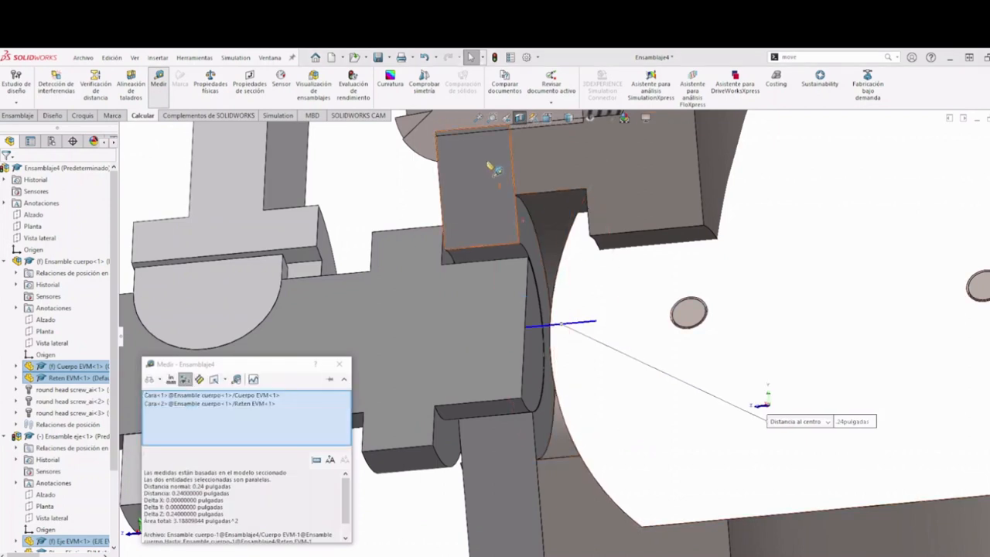
{"action": "right_click", "coordinate": [280, 435]}
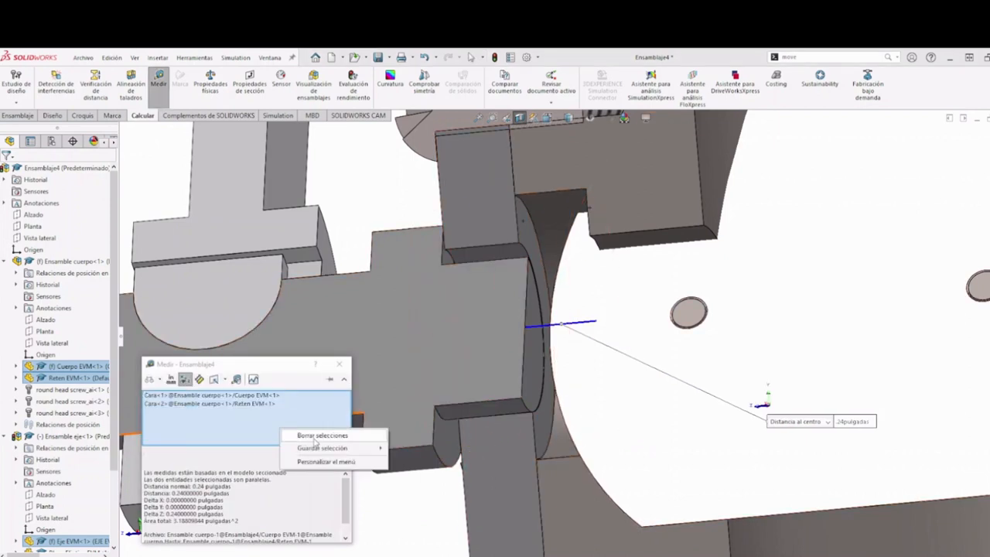
{"action": "left_click", "coordinate": [309, 437]}
{"action": "left_click", "coordinate": [442, 442]}
{"action": "middle_click_drag", "start_coordinate": [487, 439], "coordinate": [408, 437]}
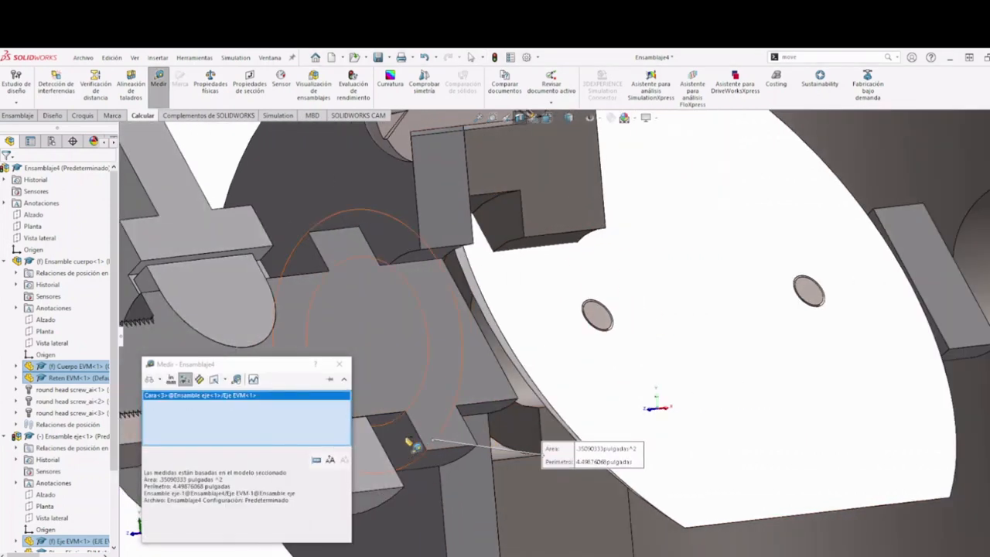
{"action": "left_click", "coordinate": [413, 445]}
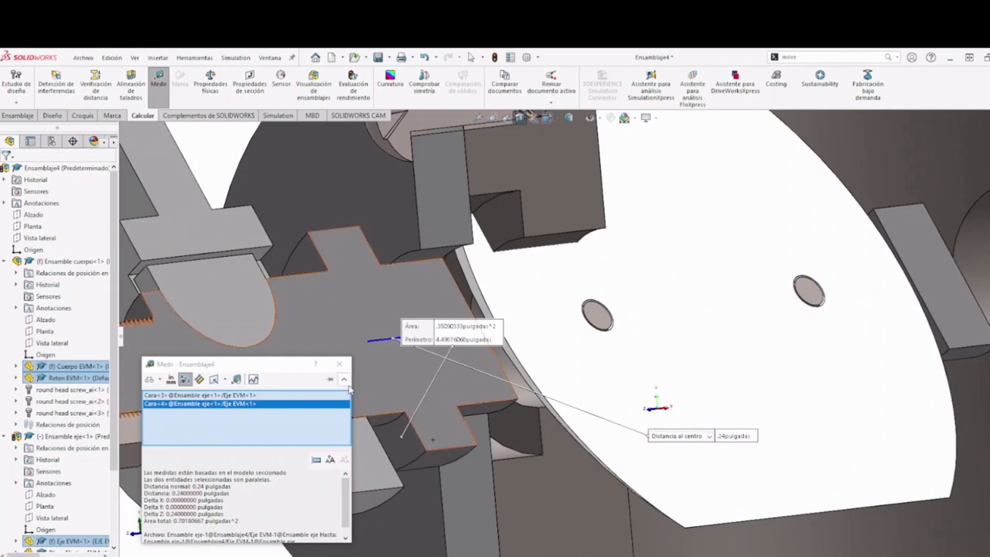
{"action": "left_click", "coordinate": [338, 364]}
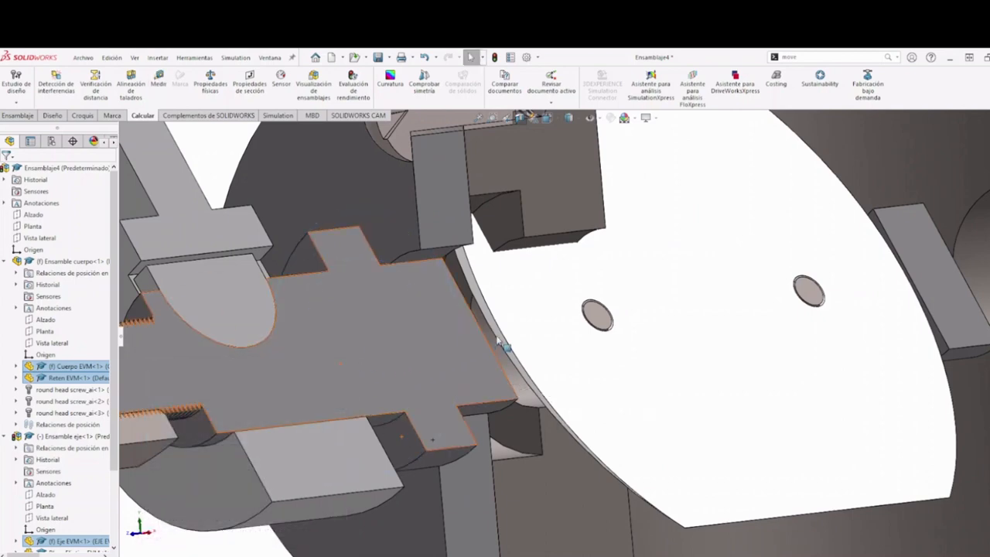
{"action": "scroll", "coordinate": [498, 341], "scroll_direction": "up", "scroll_amount": 5}
{"action": "middle_click_drag", "start_coordinate": [519, 343], "coordinate": [468, 369]}
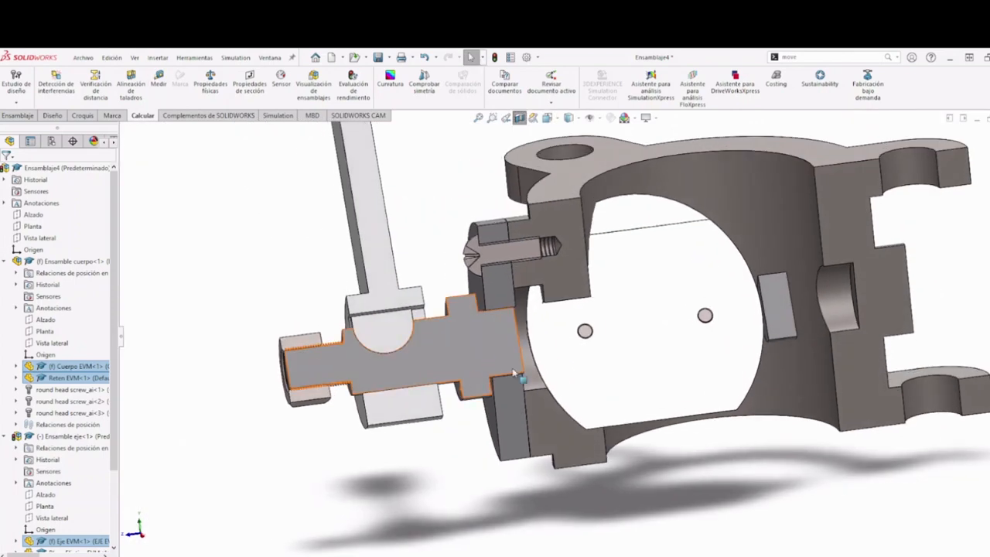
{"action": "left_click", "coordinate": [83, 116]}
{"action": "left_click", "coordinate": [18, 116]}
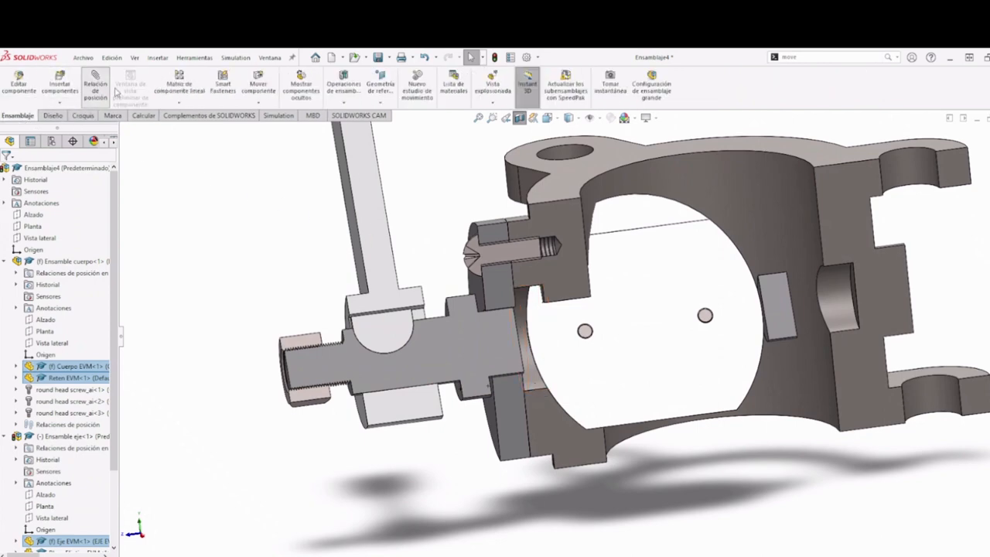
{"action": "left_click", "coordinate": [485, 310]}
{"action": "middle_click_drag", "start_coordinate": [486, 312], "coordinate": [454, 309]}
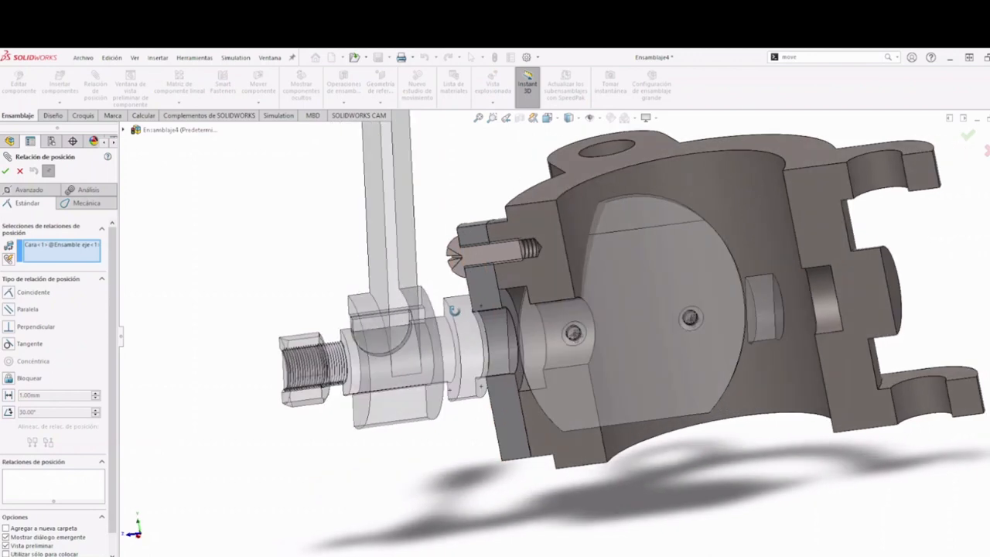
{"action": "scroll", "coordinate": [480, 322], "scroll_direction": "down", "scroll_amount": 6}
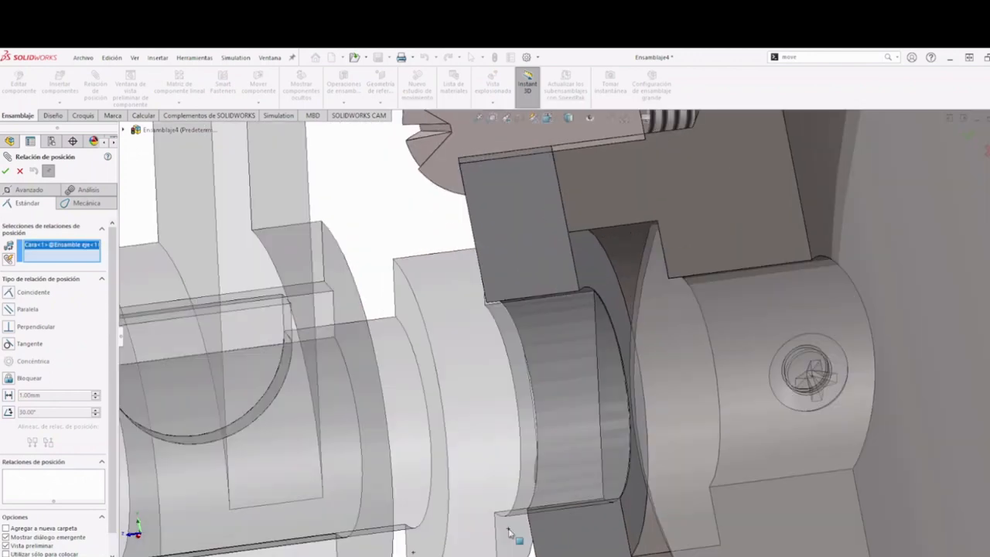
{"action": "middle_click_drag", "start_coordinate": [508, 532], "coordinate": [659, 300]}
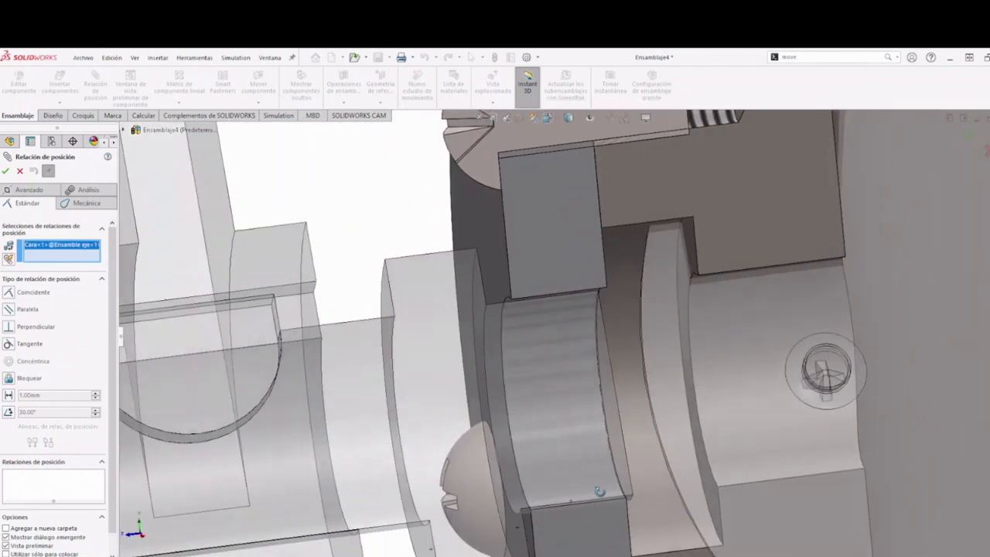
{"action": "left_click", "coordinate": [691, 231]}
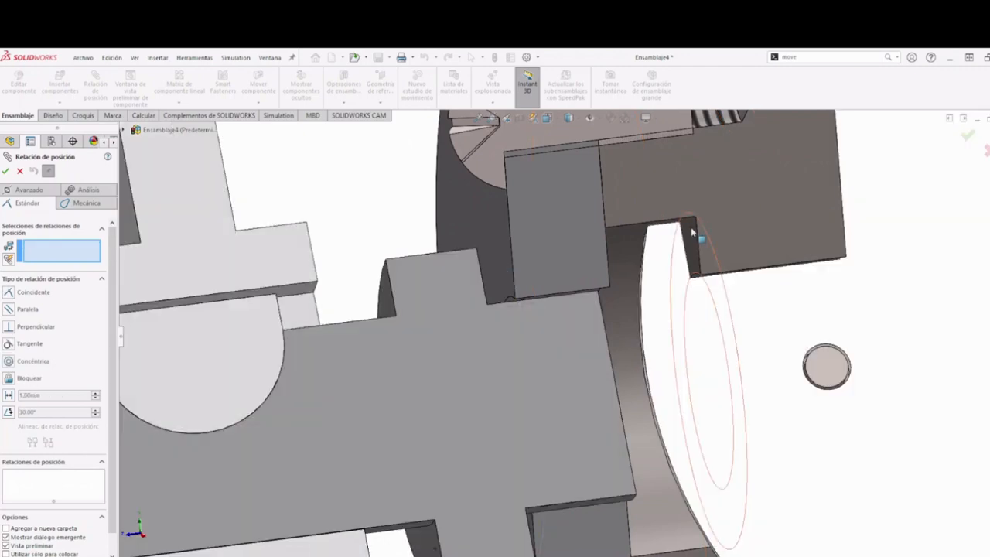
{"action": "left_click", "coordinate": [694, 238]}
{"action": "scroll", "coordinate": [689, 245], "scroll_direction": "up", "scroll_amount": 4}
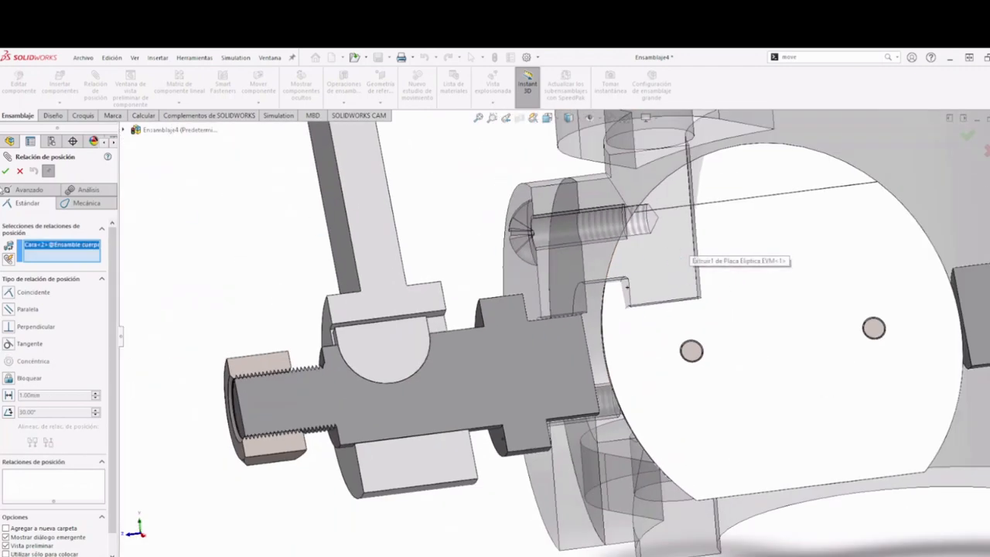
{"action": "left_click", "coordinate": [20, 170]}
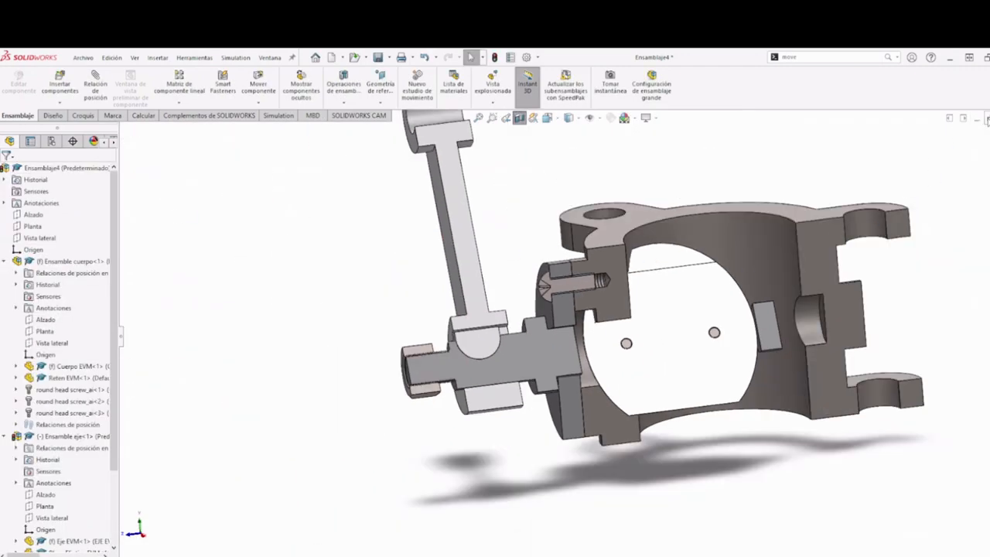
Step: Turn off the section view to show the whole assembly
{"action": "left_click", "coordinate": [519, 118]}
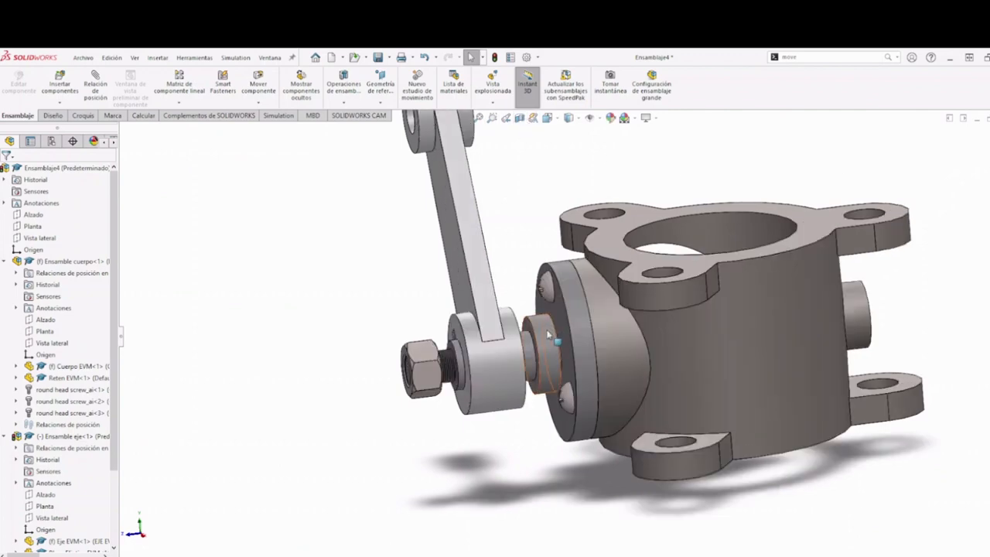
Step: Pull the shaft subassembly out of the body and mate its collar's flat face coincident with the recess face inside the body
{"action": "left_click_drag", "start_coordinate": [549, 334], "coordinate": [197, 317]}
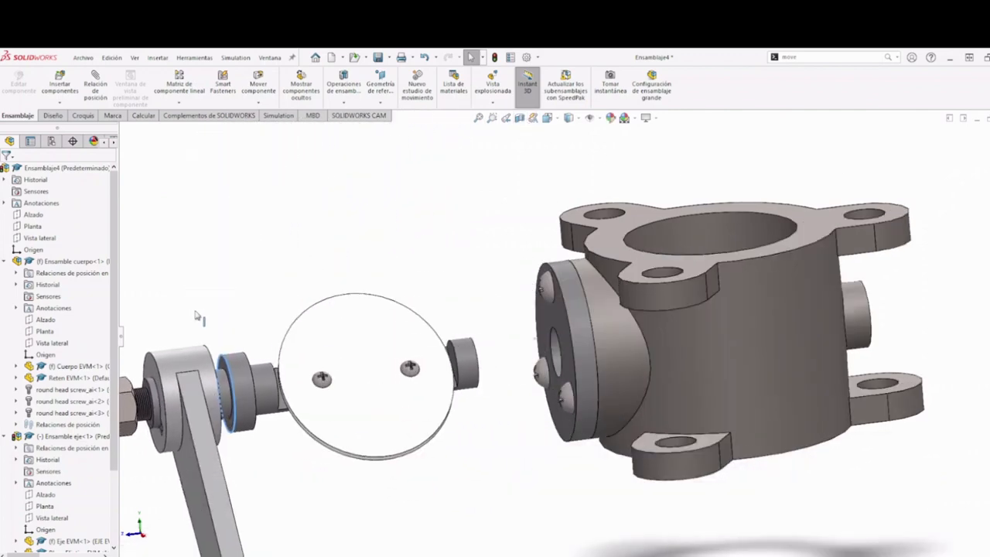
{"action": "left_click_drag", "start_coordinate": [315, 357], "coordinate": [335, 380]}
{"action": "middle_click_drag", "start_coordinate": [462, 378], "coordinate": [410, 364]}
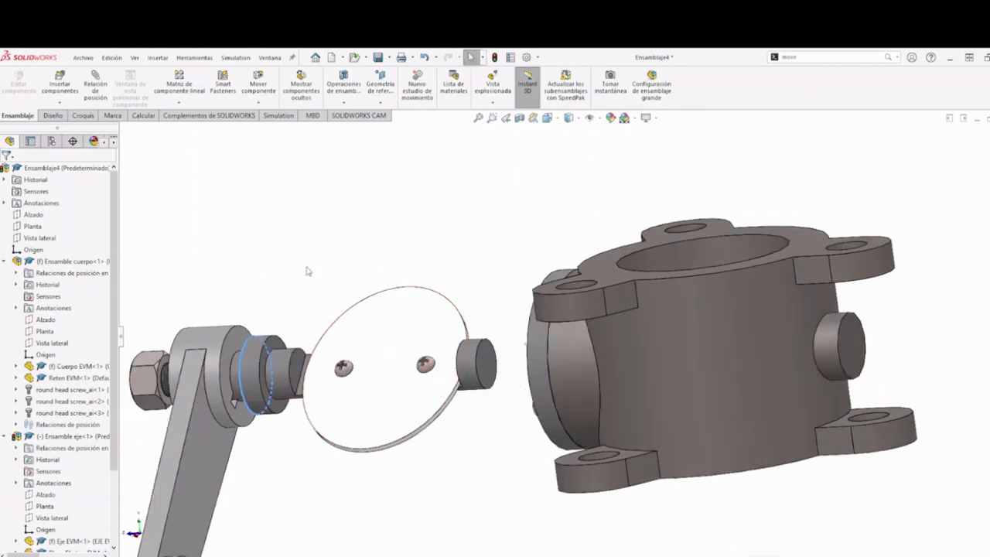
{"action": "left_click", "coordinate": [277, 350]}
{"action": "middle_click_drag", "start_coordinate": [487, 456], "coordinate": [566, 441]}
{"action": "scroll", "coordinate": [490, 371], "scroll_direction": "down", "scroll_amount": 5}
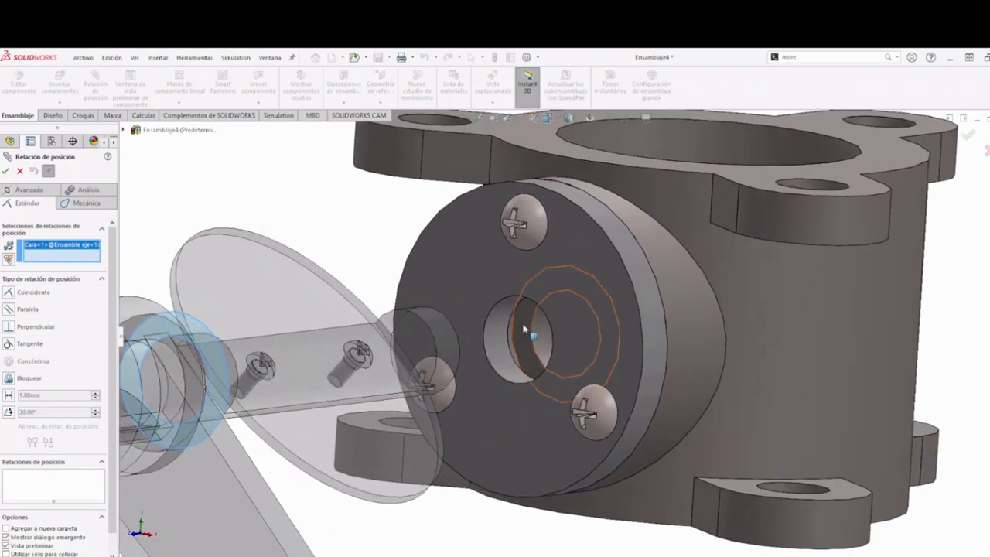
{"action": "left_click", "coordinate": [522, 329]}
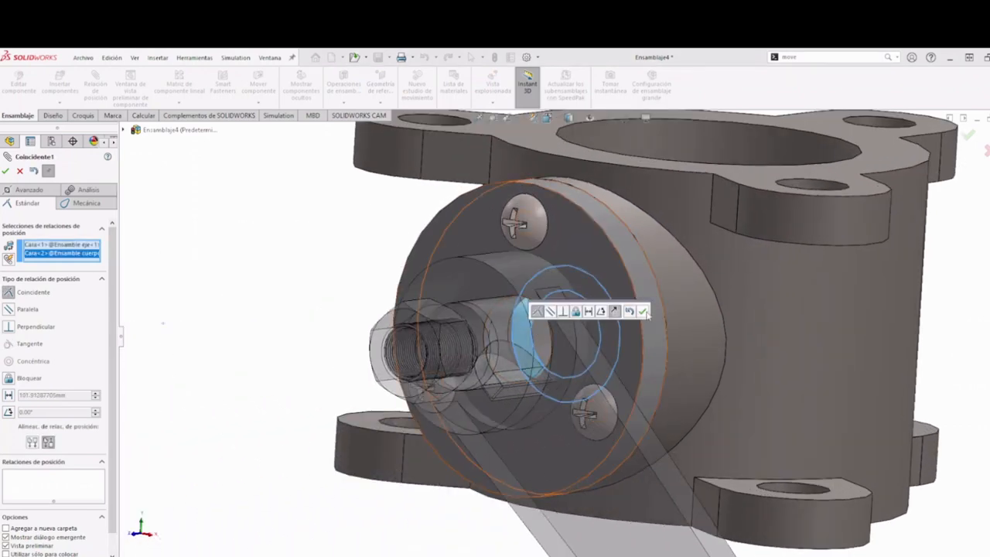
{"action": "left_click", "coordinate": [640, 309]}
Step: Swing the shaft subassembly about its axis until the lever arm points upward, and leave the Mate command
{"action": "left_click_drag", "start_coordinate": [624, 495], "coordinate": [607, 95]}
{"action": "middle_click_drag", "start_coordinate": [728, 248], "coordinate": [660, 243]}
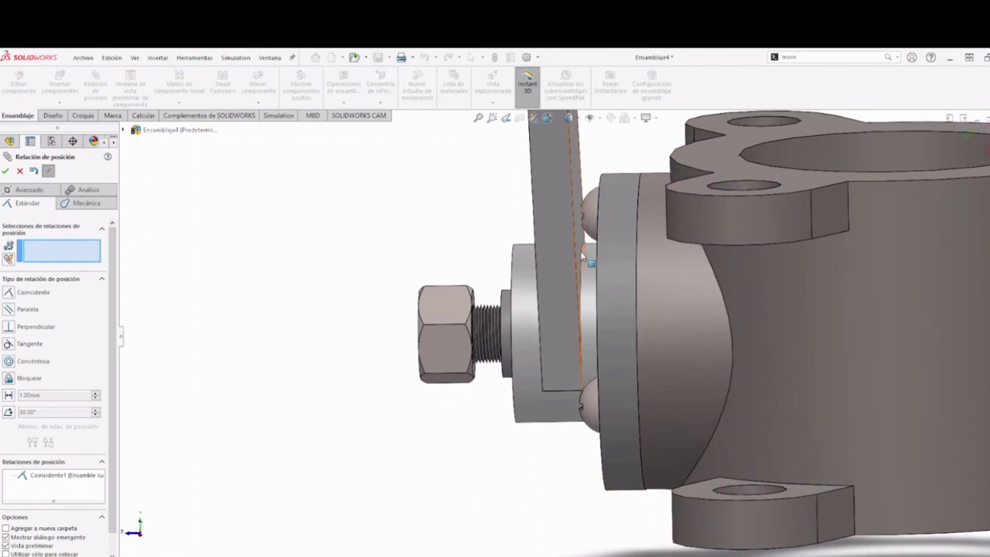
{"action": "left_click", "coordinate": [560, 259]}
{"action": "left_click_drag", "start_coordinate": [559, 259], "coordinate": [540, 205]}
{"action": "scroll", "coordinate": [279, 232], "scroll_direction": "up", "scroll_amount": 4}
{"action": "key", "text": "Escape"}
{"action": "scroll", "coordinate": [364, 323], "scroll_direction": "up", "scroll_amount": 3}
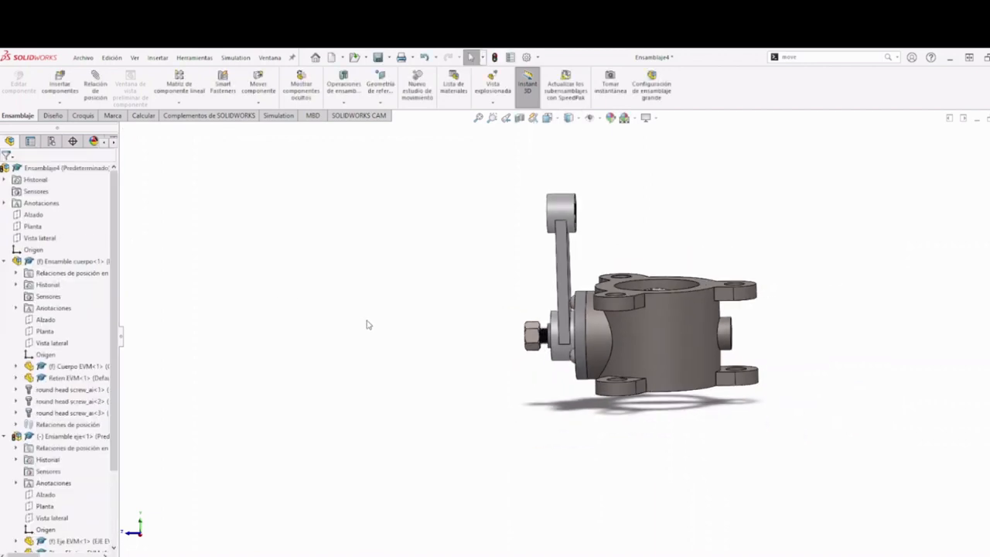
Step: Section the assembly through the Vista lateral plane in isometric orientation
{"action": "middle_click_drag", "start_coordinate": [378, 326], "coordinate": [398, 330]}
{"action": "key", "text": "space"}
{"action": "left_click", "coordinate": [567, 367]}
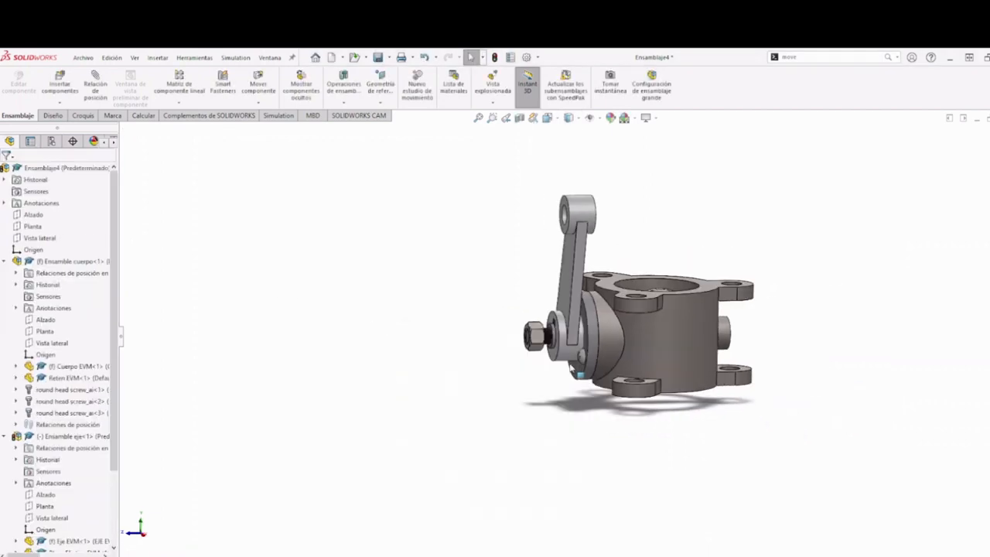
{"action": "left_click", "coordinate": [520, 118]}
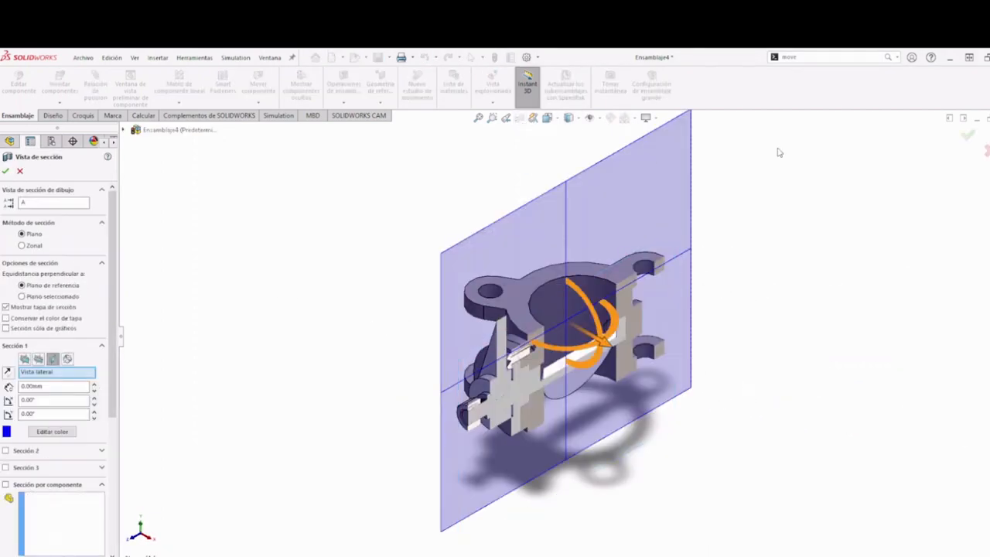
{"action": "left_click", "coordinate": [968, 136]}
Step: Examine the sectioned fit of the collar against body and retainer, the shaft's far end and the retainer screw, then turn off the section view
{"action": "scroll", "coordinate": [533, 348], "scroll_direction": "down", "scroll_amount": 10}
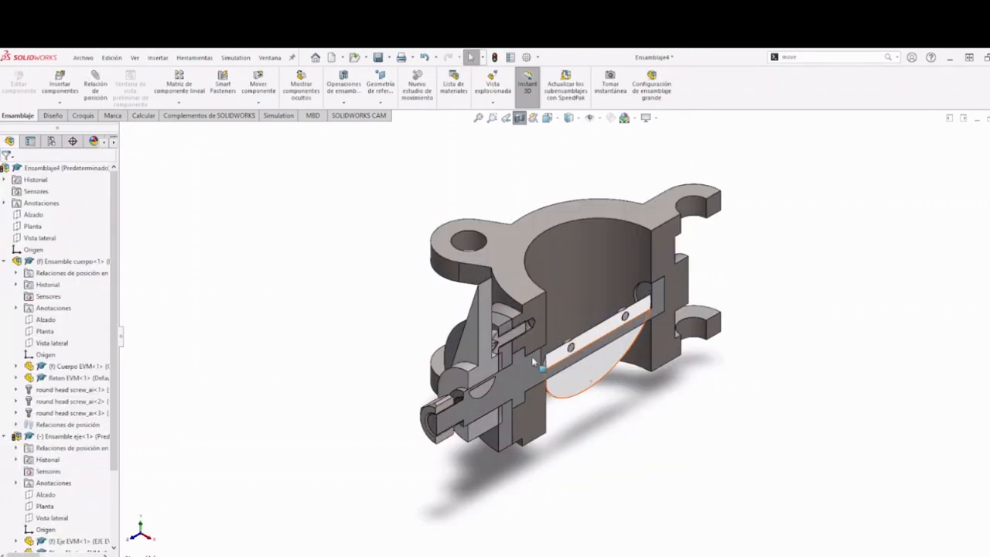
{"action": "scroll", "coordinate": [520, 317], "scroll_direction": "down", "scroll_amount": 10}
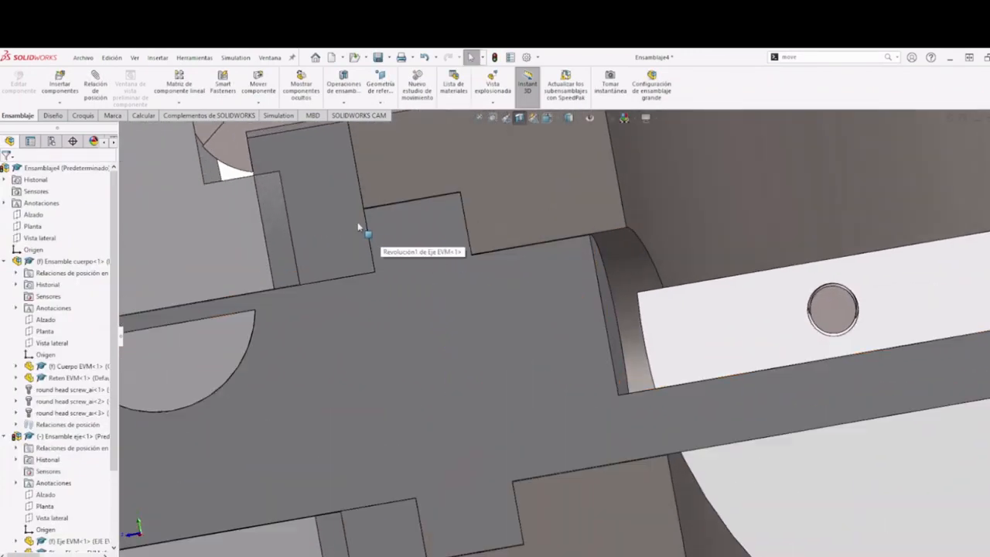
{"action": "scroll", "coordinate": [444, 252], "scroll_direction": "down", "scroll_amount": 4}
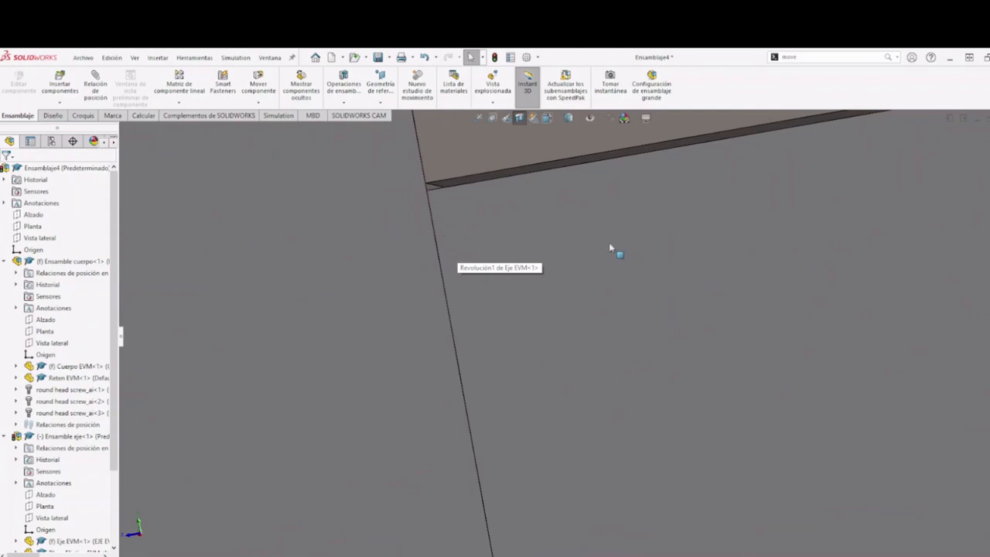
{"action": "scroll", "coordinate": [714, 223], "scroll_direction": "up", "scroll_amount": 10}
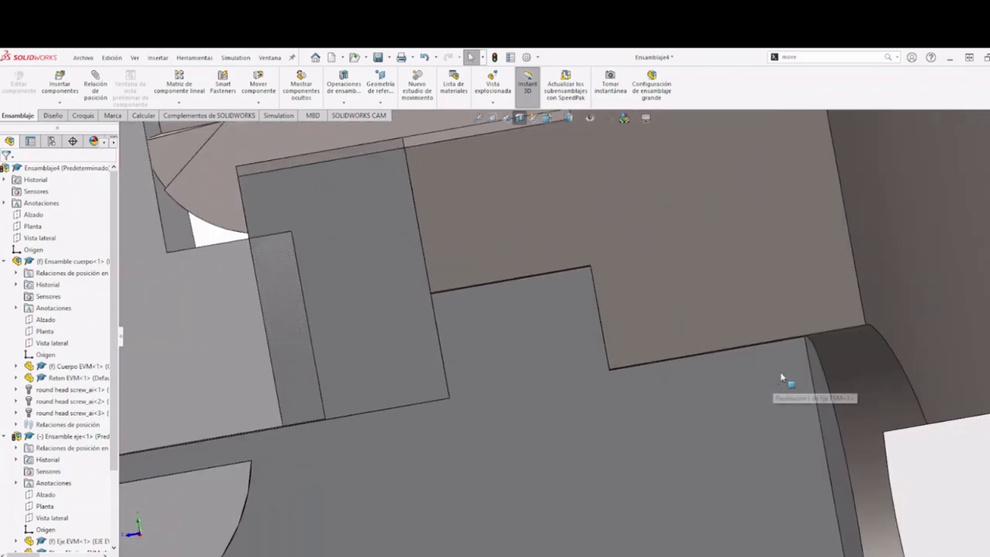
{"action": "scroll", "coordinate": [781, 377], "scroll_direction": "down", "scroll_amount": 2}
{"action": "scroll", "coordinate": [780, 377], "scroll_direction": "up", "scroll_amount": 8}
{"action": "scroll", "coordinate": [756, 325], "scroll_direction": "down", "scroll_amount": 6}
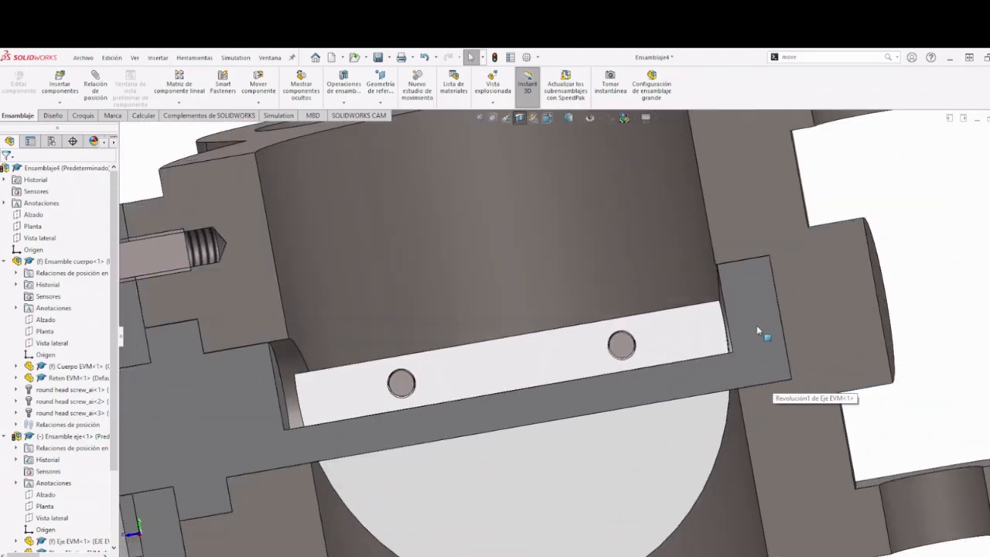
{"action": "scroll", "coordinate": [757, 325], "scroll_direction": "down", "scroll_amount": 2}
{"action": "scroll", "coordinate": [756, 324], "scroll_direction": "up", "scroll_amount": 8}
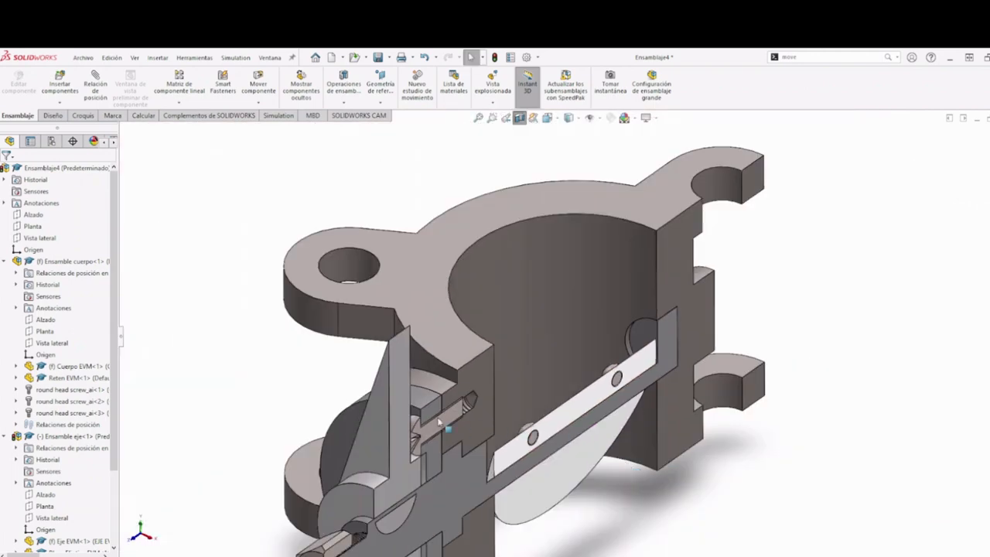
{"action": "scroll", "coordinate": [438, 422], "scroll_direction": "down", "scroll_amount": 8}
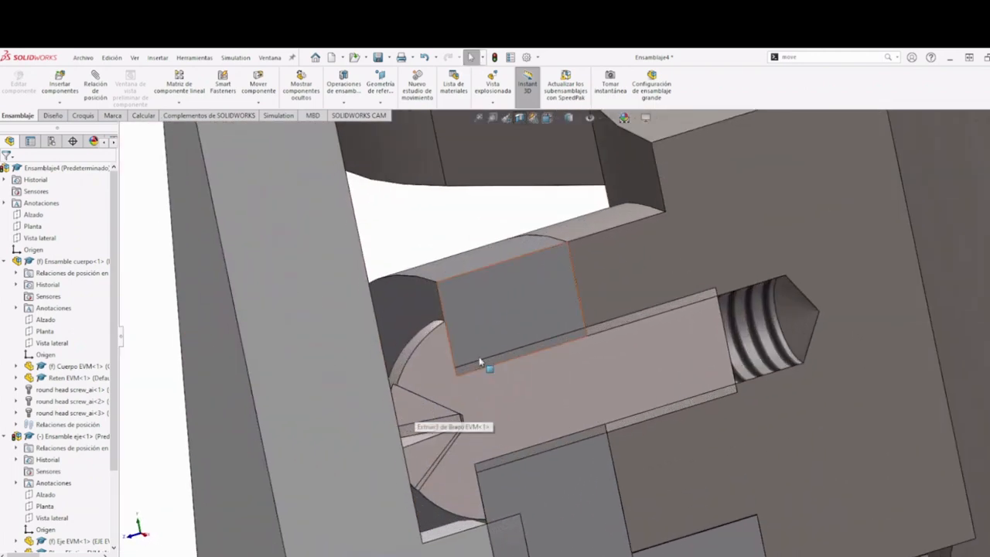
{"action": "scroll", "coordinate": [478, 449], "scroll_direction": "up", "scroll_amount": 5}
{"action": "scroll", "coordinate": [495, 477], "scroll_direction": "down", "scroll_amount": 2}
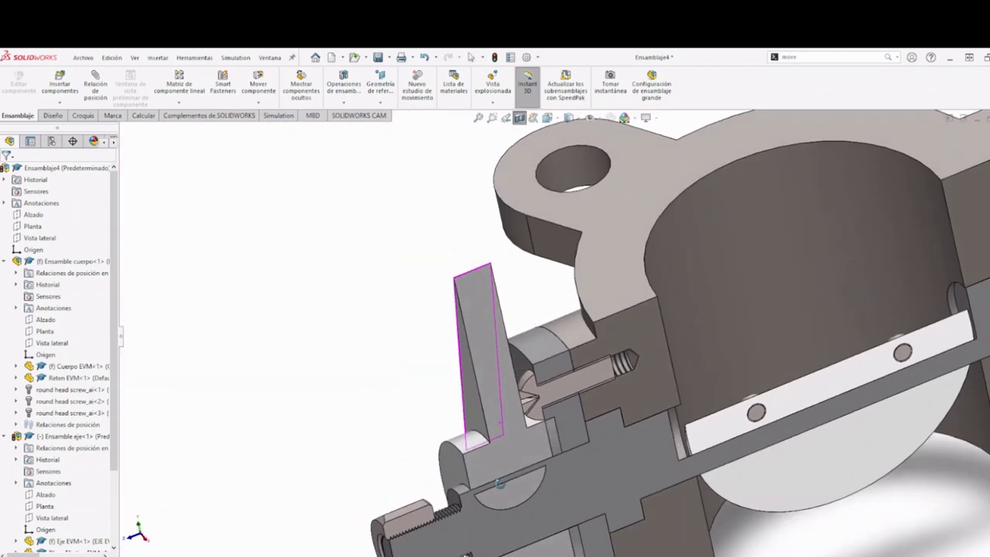
{"action": "left_click", "coordinate": [519, 118]}
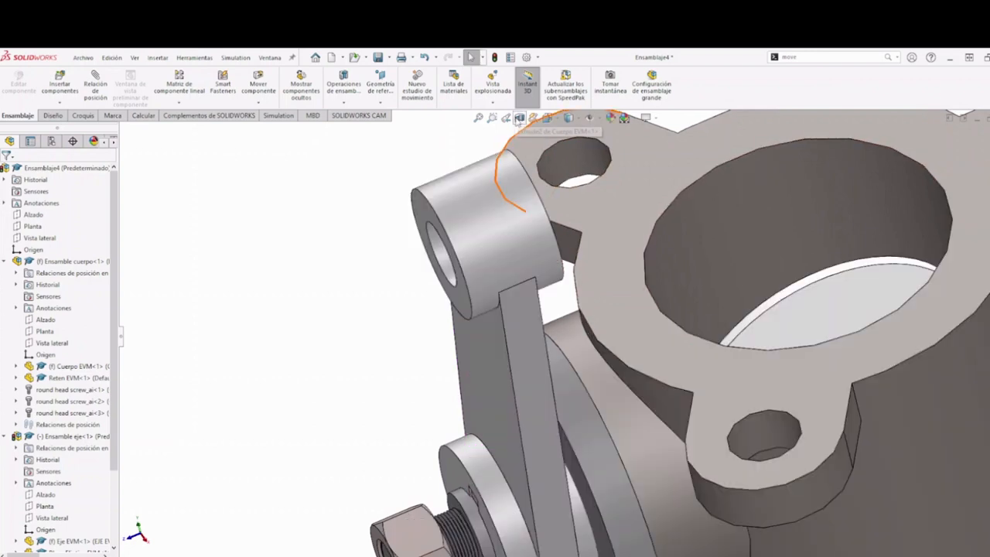
Step: Try moving the lever arm and the hex nut individually to test their freedom of rotation in the general assembly
{"action": "key", "text": "f"}
{"action": "left_click", "coordinate": [525, 404]}
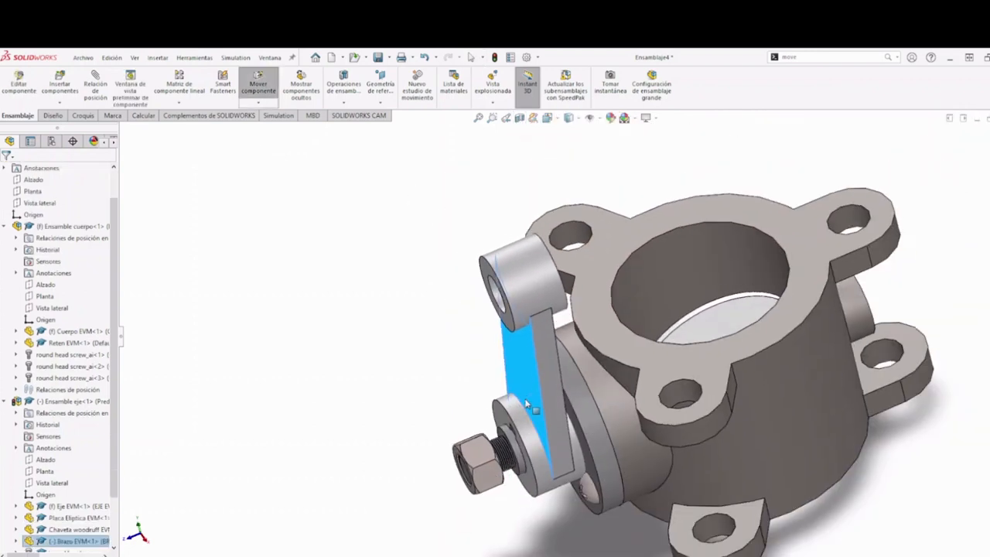
{"action": "left_click_drag", "start_coordinate": [526, 403], "coordinate": [520, 404]}
{"action": "left_click_drag", "start_coordinate": [478, 453], "coordinate": [510, 402]}
{"action": "scroll", "coordinate": [840, 358], "scroll_direction": "up", "scroll_amount": 6}
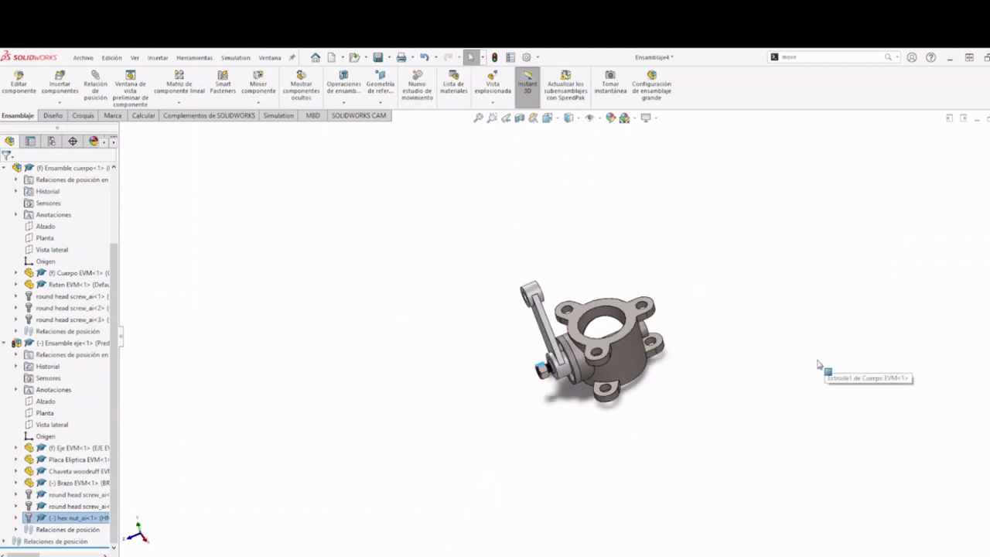
{"action": "key", "text": "space"}
{"action": "left_click", "coordinate": [985, 407]}
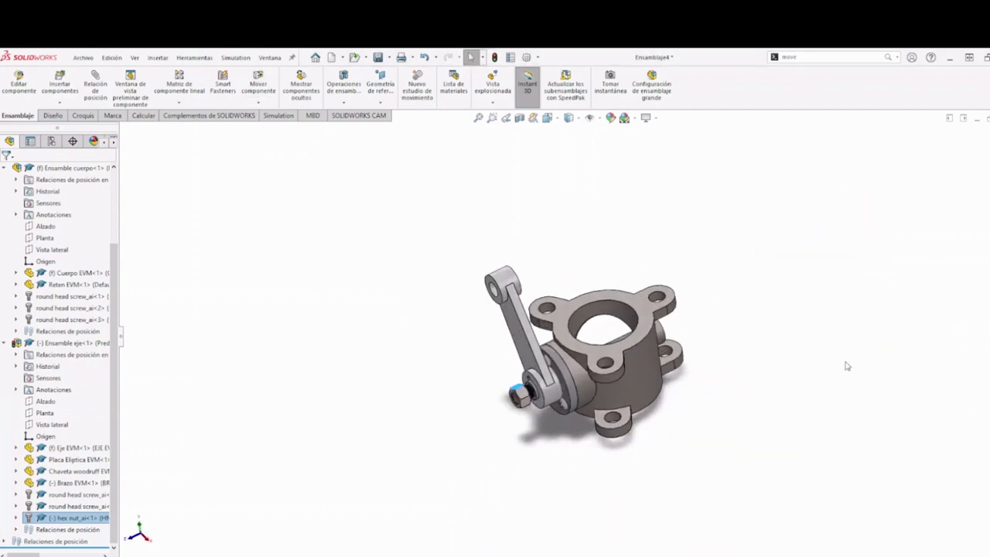
Step: Rotate the lever arm down across the front of the body and restore the isometric view
{"action": "left_click_drag", "start_coordinate": [499, 347], "coordinate": [609, 428]}
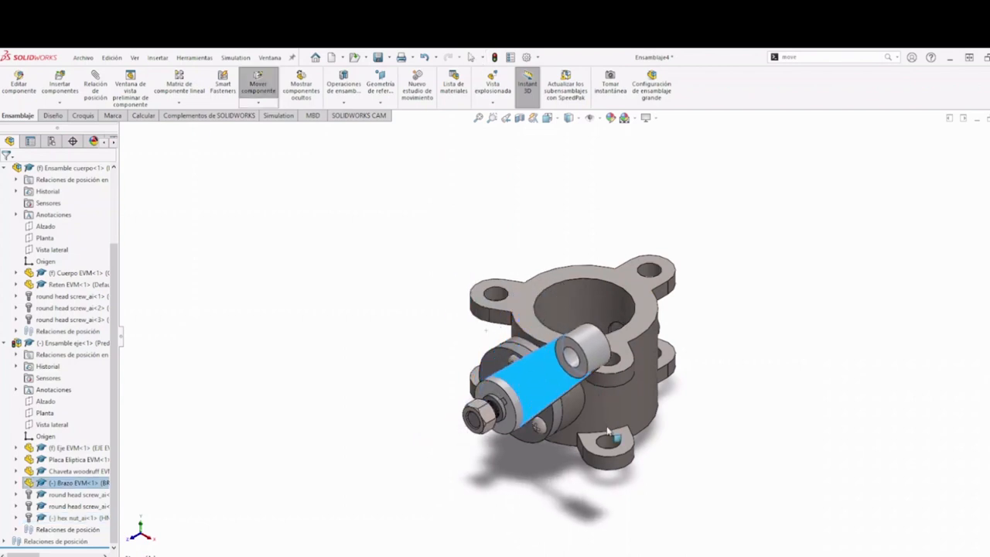
{"action": "middle_click_drag", "start_coordinate": [644, 402], "coordinate": [681, 402]}
{"action": "scroll", "coordinate": [738, 371], "scroll_direction": "up", "scroll_amount": 4}
{"action": "left_click", "coordinate": [738, 371]}
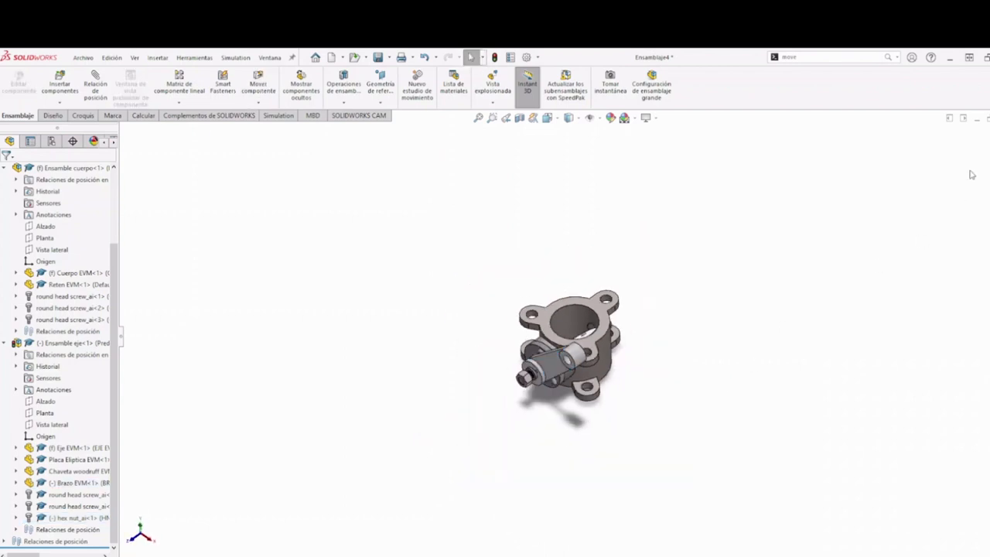
{"action": "key", "text": "space"}
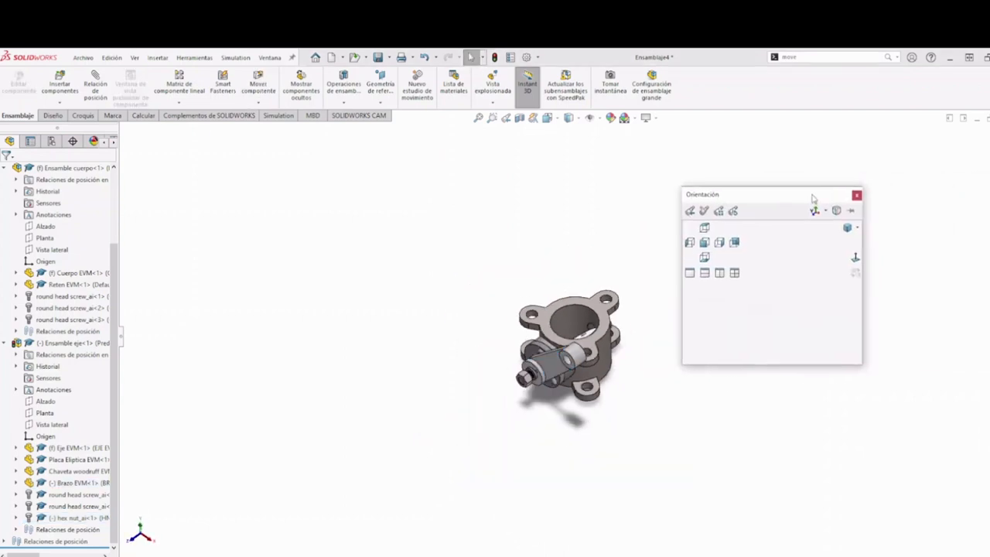
{"action": "left_click", "coordinate": [854, 229]}
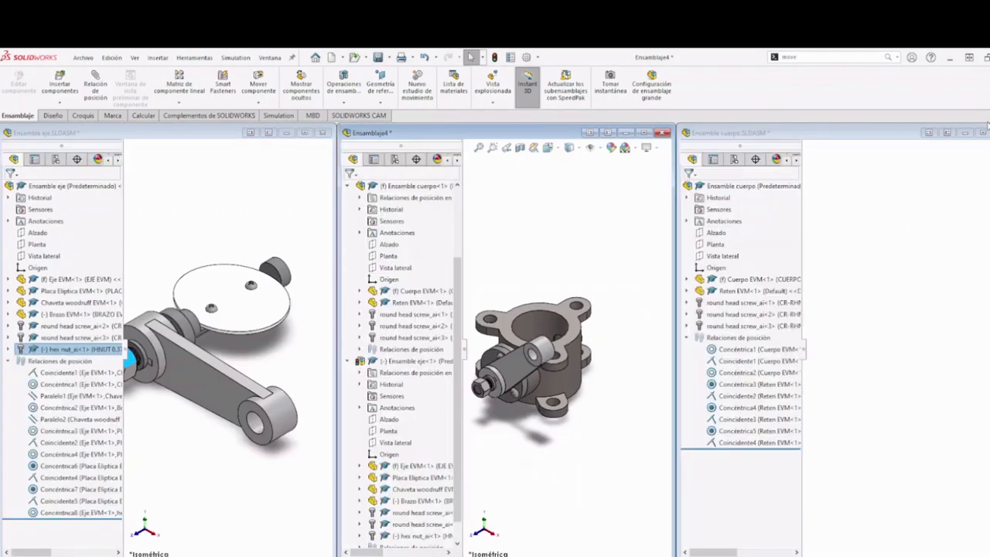
Step: Switch to the Ensamble eje window at full size, turn the hex nut on the shaft, and return to the tiled windows
{"action": "left_click", "coordinate": [305, 134]}
{"action": "scroll", "coordinate": [408, 362], "scroll_direction": "down", "scroll_amount": 3}
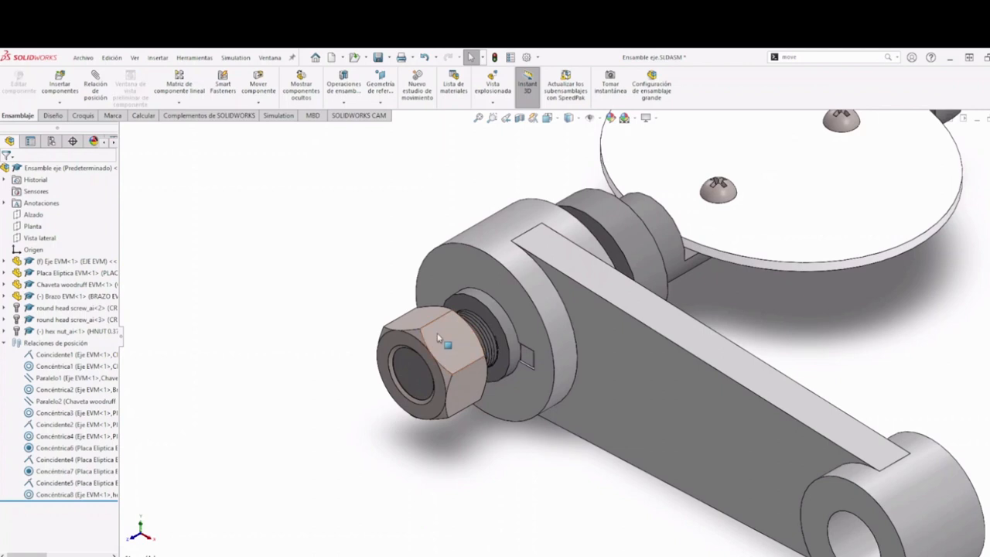
{"action": "left_click_drag", "start_coordinate": [439, 339], "coordinate": [451, 329]}
{"action": "left_click", "coordinate": [987, 120]}
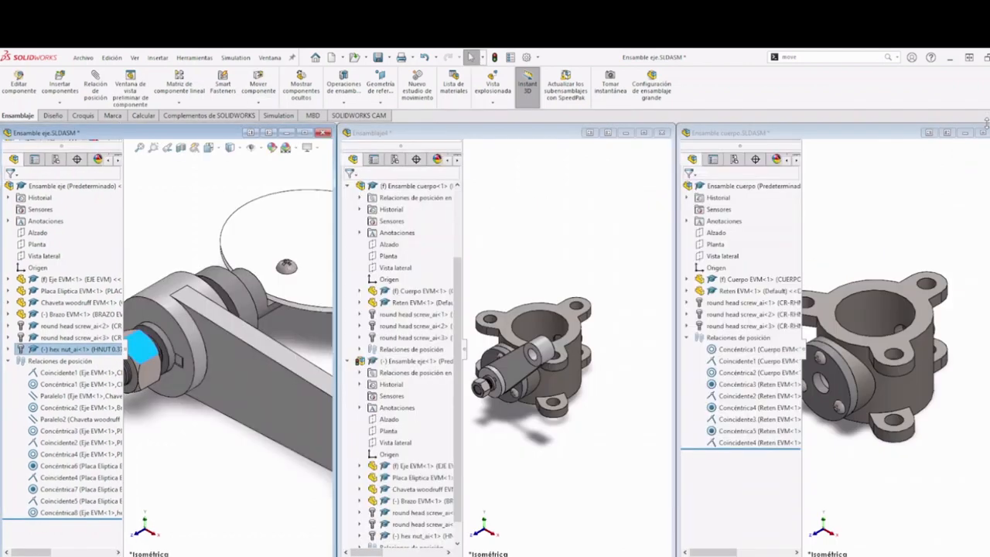
Step: Activate the Ensamblaje4 general assembly, accept rebuilding it, and enlarge its window to full size
{"action": "left_click", "coordinate": [484, 328]}
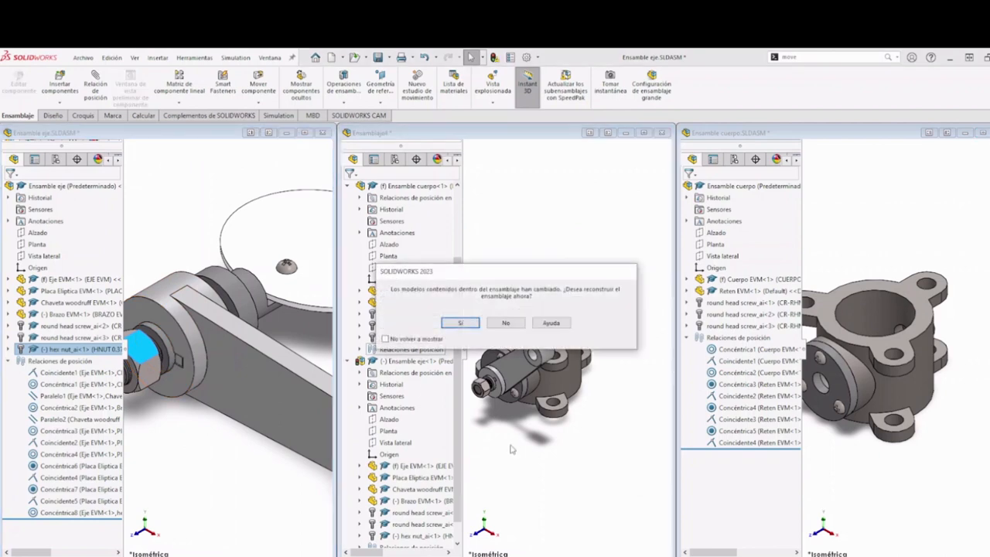
{"action": "left_click", "coordinate": [459, 321]}
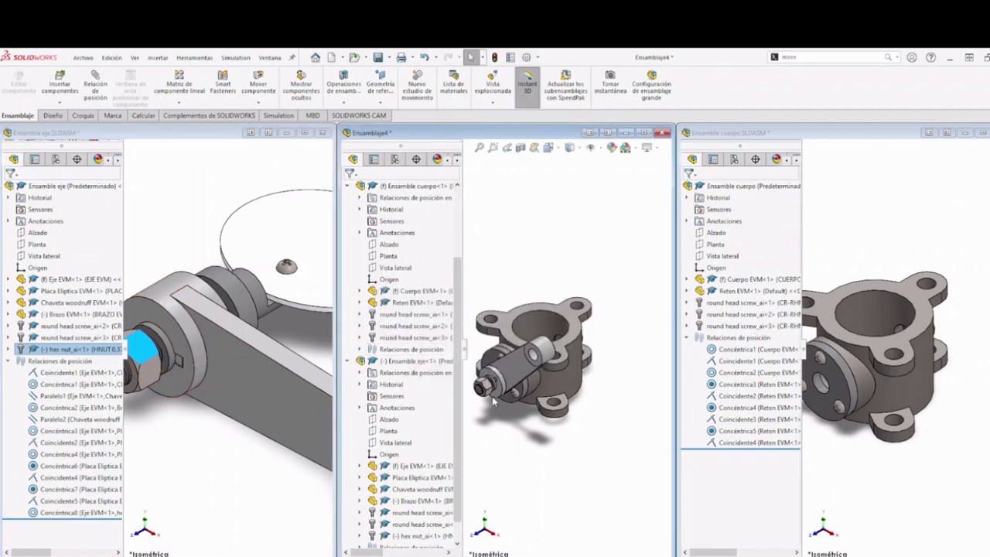
{"action": "scroll", "coordinate": [507, 396], "scroll_direction": "down", "scroll_amount": 5}
{"action": "scroll", "coordinate": [541, 386], "scroll_direction": "up", "scroll_amount": 5}
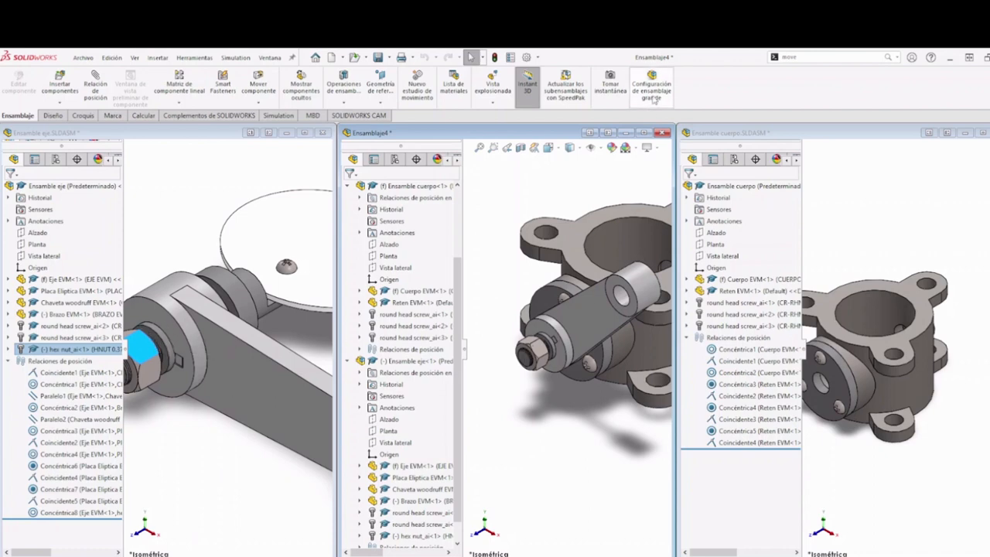
{"action": "left_click", "coordinate": [643, 133]}
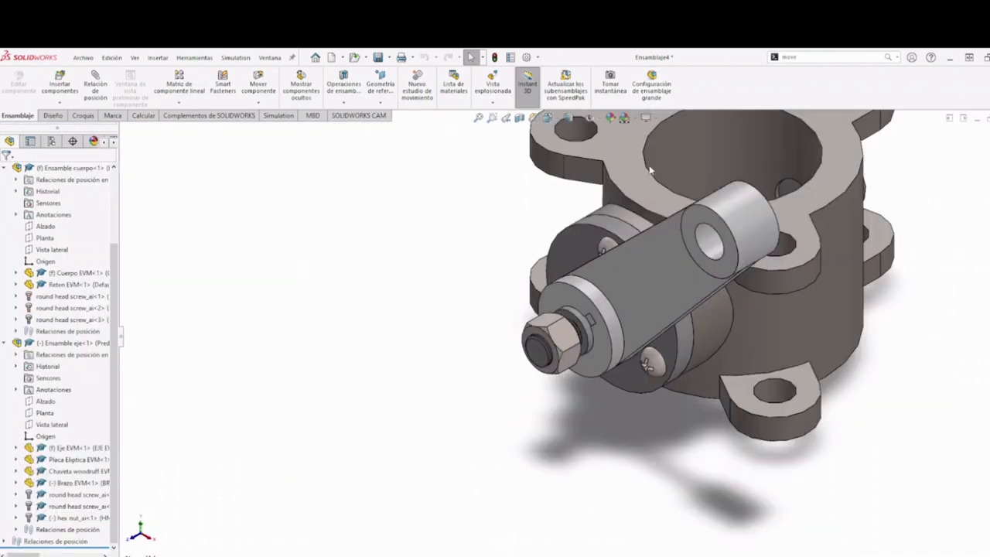
Step: Collapse both subassemblies in the tree and set the Ensamble eje component properties to solve as Flexible
{"action": "left_click", "coordinate": [6, 343]}
{"action": "left_click", "coordinate": [5, 262]}
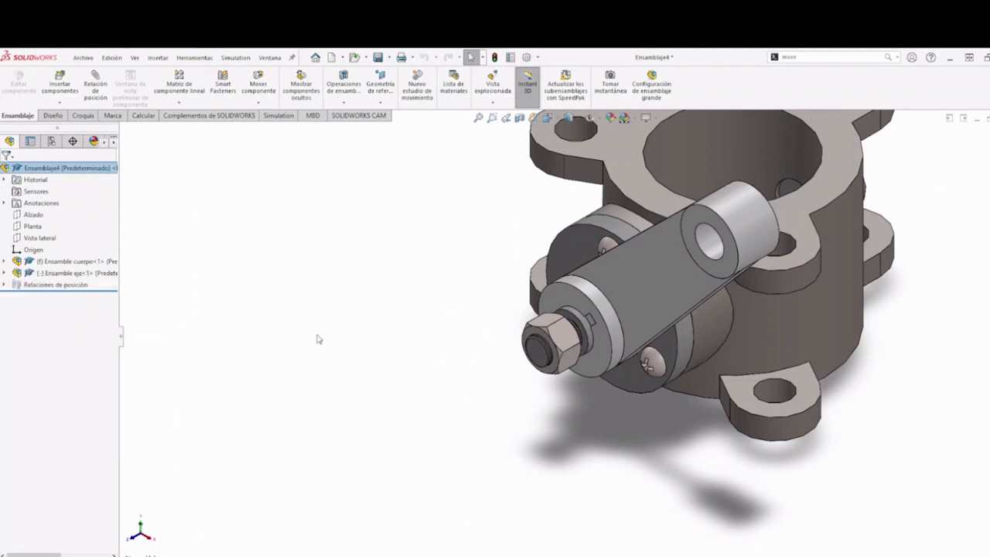
{"action": "left_click", "coordinate": [91, 274]}
{"action": "right_click", "coordinate": [91, 273]}
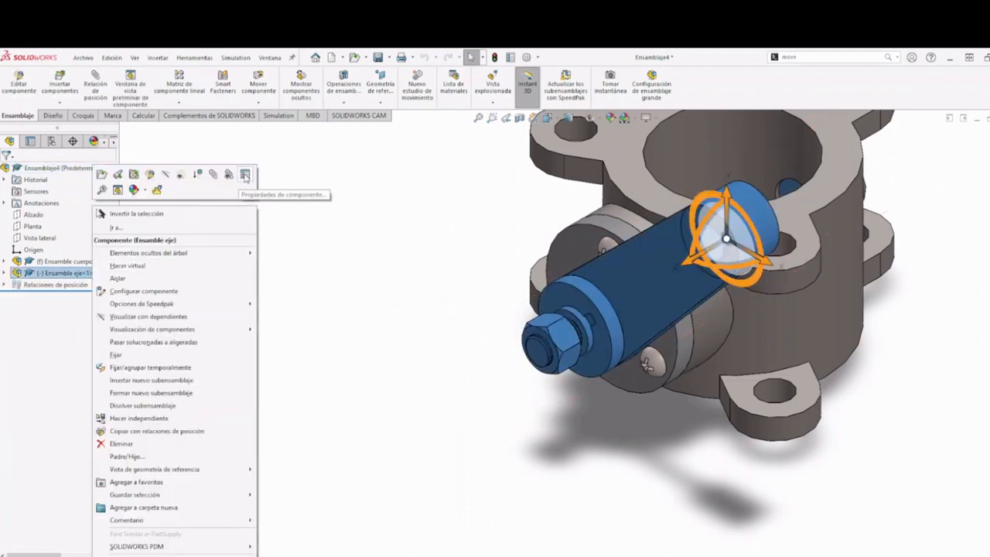
{"action": "left_click", "coordinate": [288, 220]}
{"action": "left_click", "coordinate": [55, 276]}
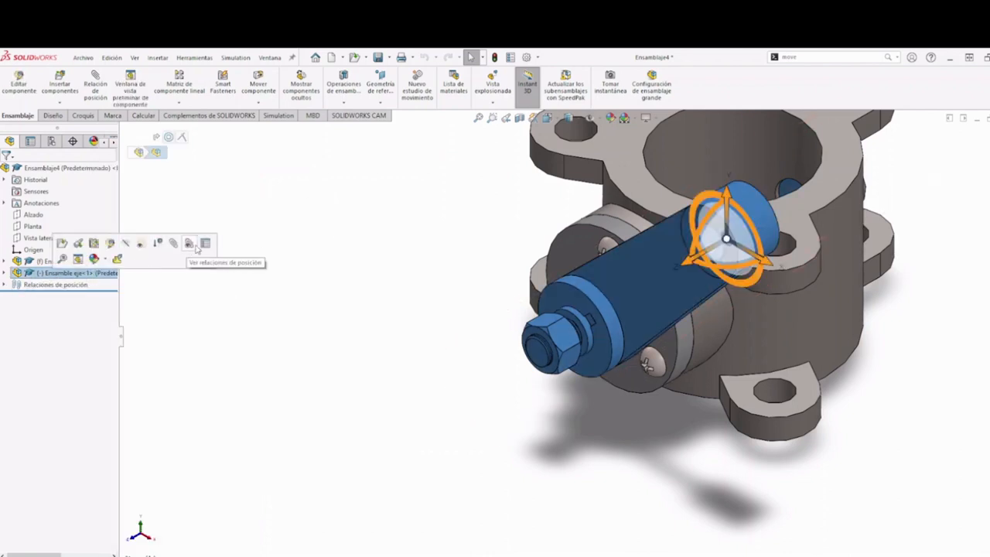
{"action": "left_click", "coordinate": [204, 244]}
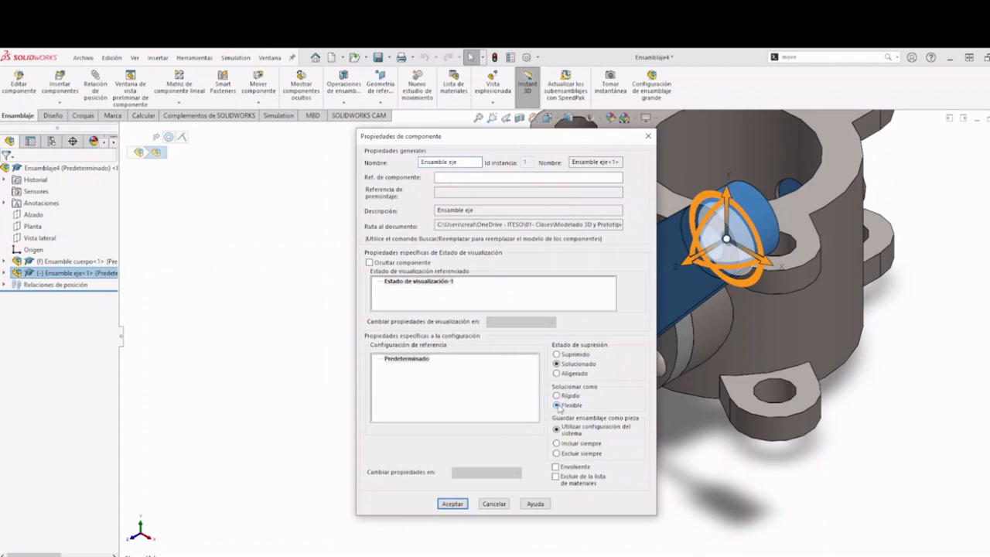
{"action": "left_click", "coordinate": [452, 504]}
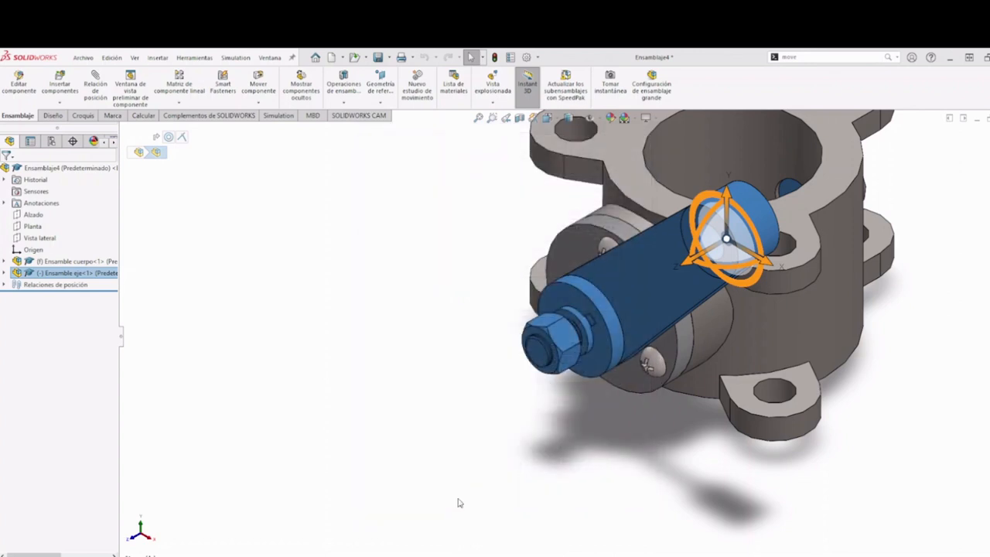
Step: Slide the hex nut and the lever arm along the shaft in the general assembly to test how freely they move
{"action": "middle_click_drag", "start_coordinate": [527, 405], "coordinate": [515, 328]}
{"action": "scroll", "coordinate": [586, 305], "scroll_direction": "down", "scroll_amount": 2}
{"action": "left_click_drag", "start_coordinate": [552, 352], "coordinate": [481, 376]}
{"action": "left_click_drag", "start_coordinate": [627, 312], "coordinate": [592, 312]}
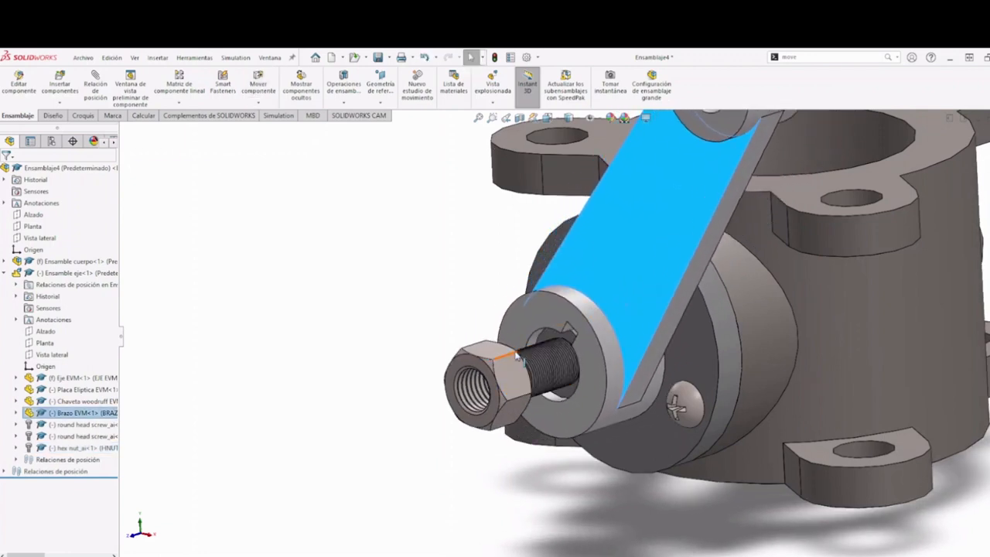
{"action": "left_click_drag", "start_coordinate": [488, 352], "coordinate": [514, 345]}
{"action": "middle_click_drag", "start_coordinate": [571, 342], "coordinate": [512, 335]}
{"action": "mouse_move", "coordinate": [600, 336]}
{"action": "left_mouse_down"}
{"action": "mouse_move", "coordinate": [622, 335]}
{"action": "mouse_move", "coordinate": [570, 332]}
{"action": "mouse_move", "coordinate": [615, 331]}
{"action": "left_mouse_up"}
{"action": "middle_click_drag", "start_coordinate": [502, 345], "coordinate": [630, 314]}
{"action": "scroll", "coordinate": [527, 357], "scroll_direction": "down", "scroll_amount": 4}
{"action": "left_click", "coordinate": [430, 257]}
{"action": "scroll", "coordinate": [430, 257], "scroll_direction": "up", "scroll_amount": 3}
{"action": "middle_click_drag", "start_coordinate": [431, 257], "coordinate": [450, 253]}
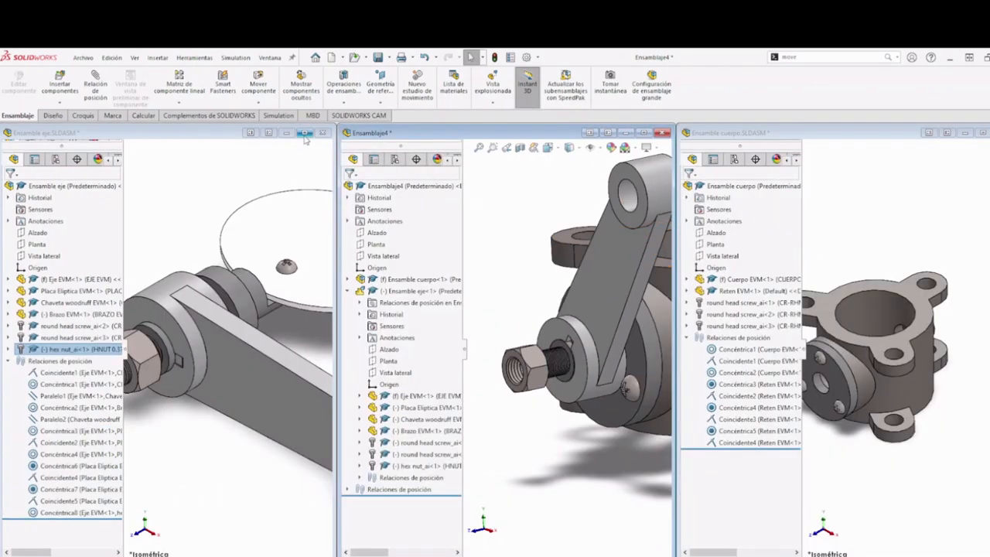
Step: Enlarge the Ensamble eje window and add a coincident mate between the hex nut's inner face and the shaft's shoulder face
{"action": "left_click", "coordinate": [306, 133]}
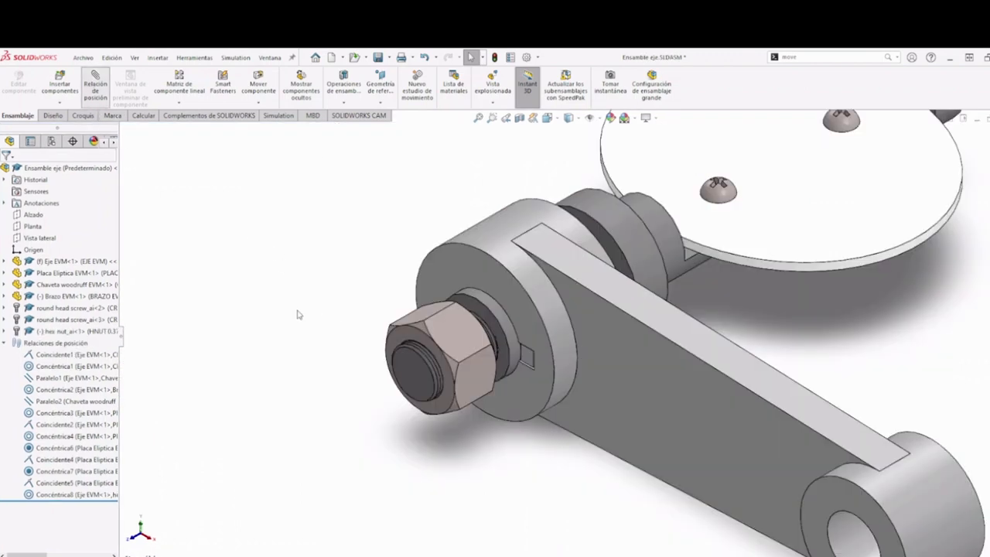
{"action": "middle_click_drag", "start_coordinate": [303, 312], "coordinate": [236, 313]}
{"action": "scroll", "coordinate": [436, 310], "scroll_direction": "down", "scroll_amount": 5}
{"action": "left_click", "coordinate": [582, 264]}
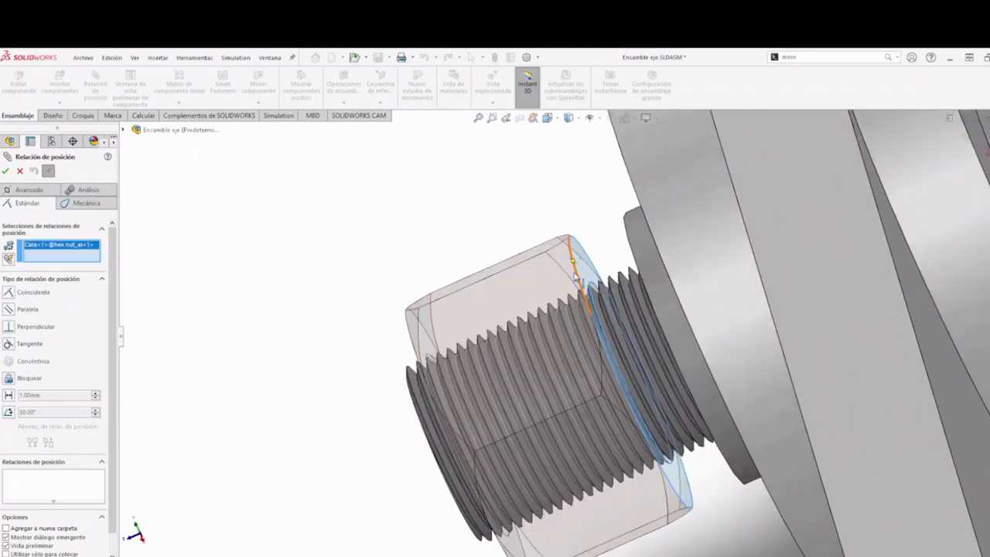
{"action": "middle_click_drag", "start_coordinate": [581, 263], "coordinate": [604, 260]}
{"action": "left_click", "coordinate": [617, 254]}
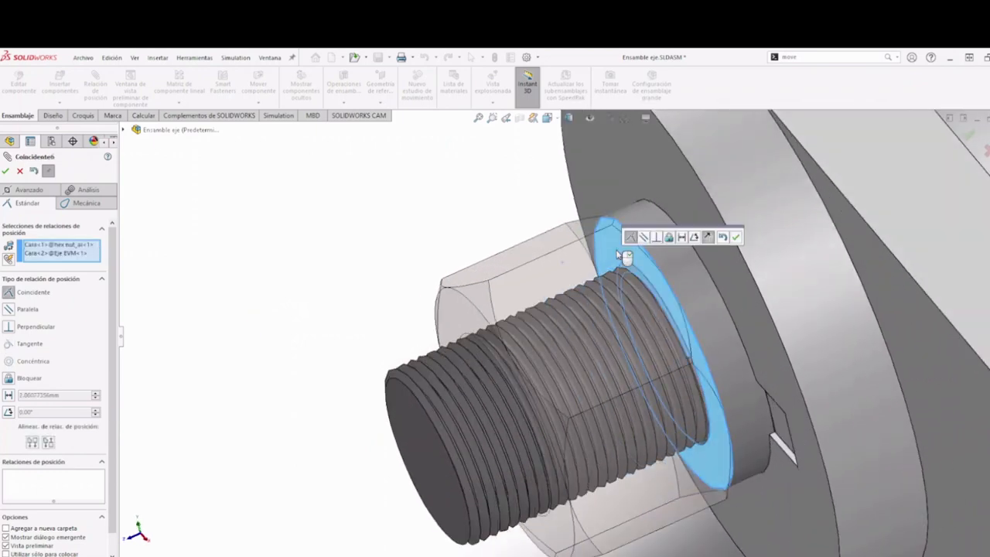
{"action": "left_click", "coordinate": [736, 238]}
Step: Turn the hex nut about the shaft to test its remaining rotation and close the mate command
{"action": "scroll", "coordinate": [690, 331], "scroll_direction": "up", "scroll_amount": 4}
{"action": "middle_click_drag", "start_coordinate": [602, 366], "coordinate": [596, 299]}
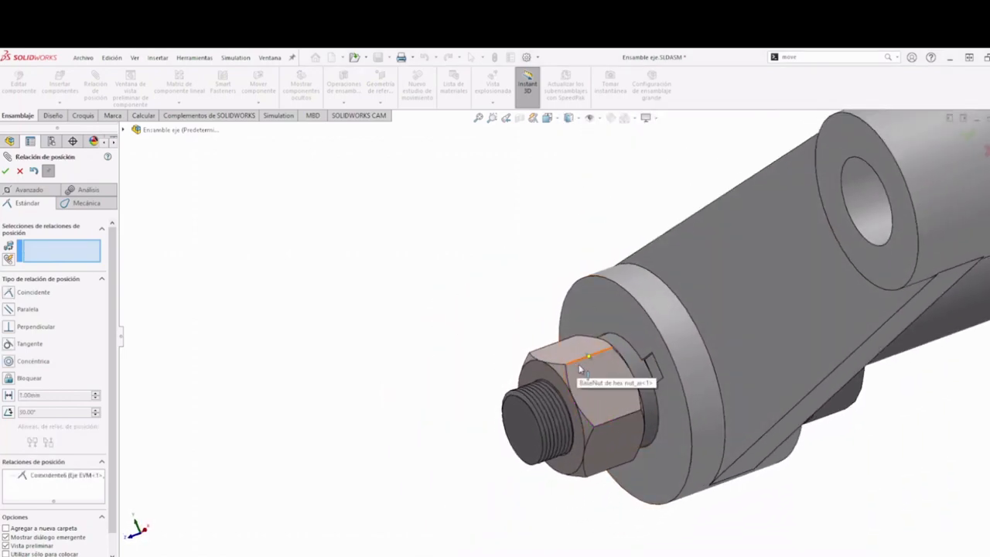
{"action": "mouse_move", "coordinate": [579, 366]}
{"action": "left_mouse_down"}
{"action": "mouse_move", "coordinate": [601, 407]}
{"action": "mouse_move", "coordinate": [572, 383]}
{"action": "left_mouse_up"}
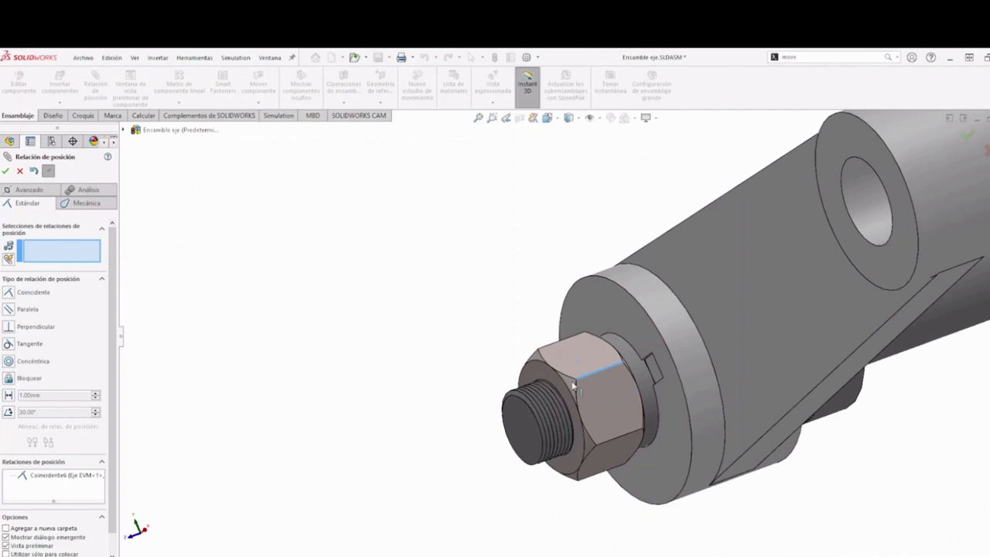
{"action": "left_click", "coordinate": [20, 171]}
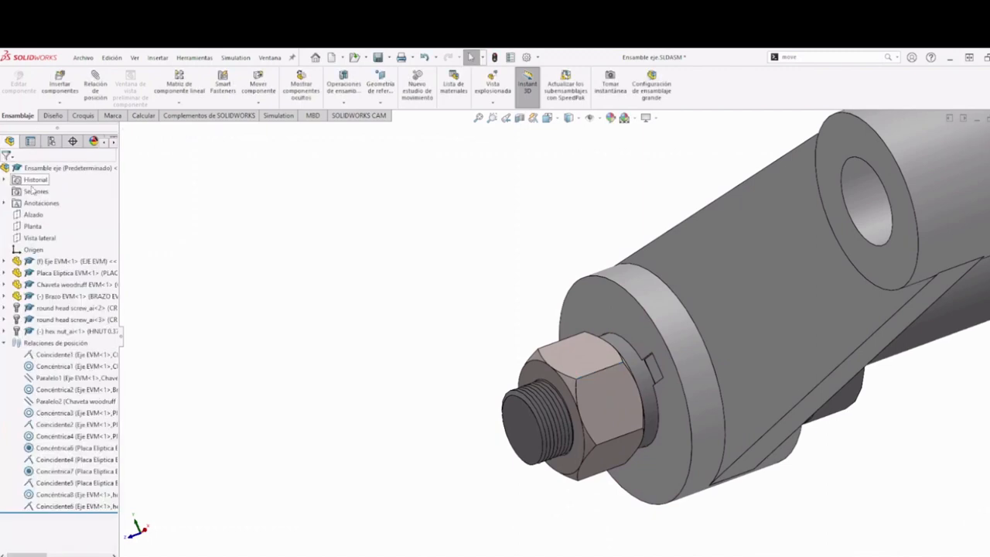
Step: List the hex nut's mates and lock rotation on its concentric mate with the shaft
{"action": "right_click", "coordinate": [598, 394]}
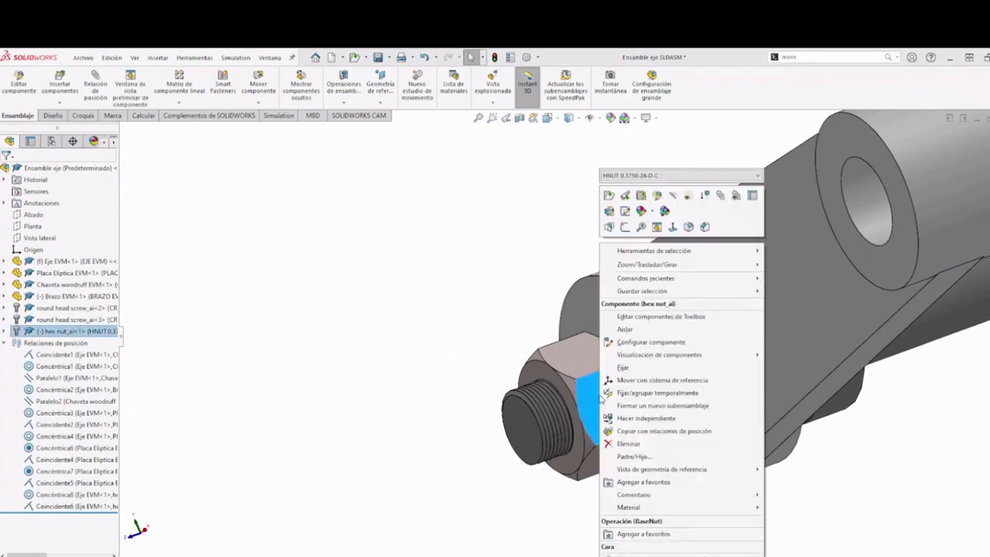
{"action": "left_click", "coordinate": [620, 368]}
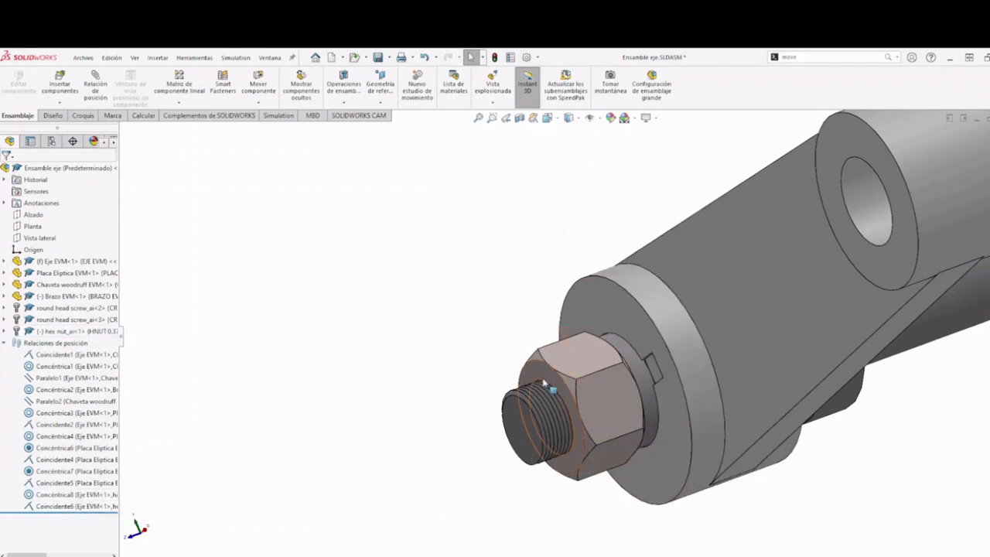
{"action": "right_click", "coordinate": [612, 399]}
{"action": "left_click", "coordinate": [731, 195]}
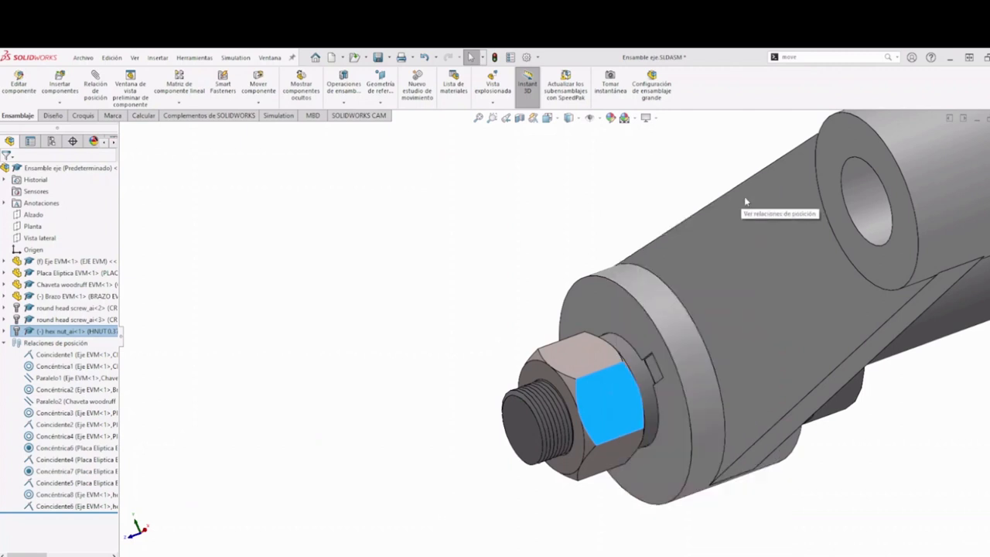
{"action": "left_click_drag", "start_coordinate": [827, 210], "coordinate": [381, 204]}
{"action": "left_click", "coordinate": [370, 216]}
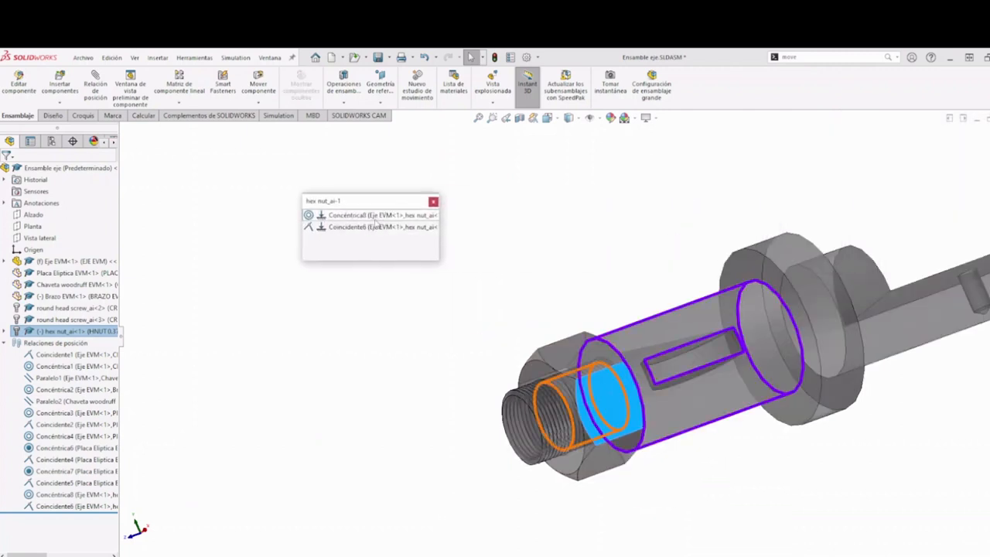
{"action": "right_click", "coordinate": [370, 216]}
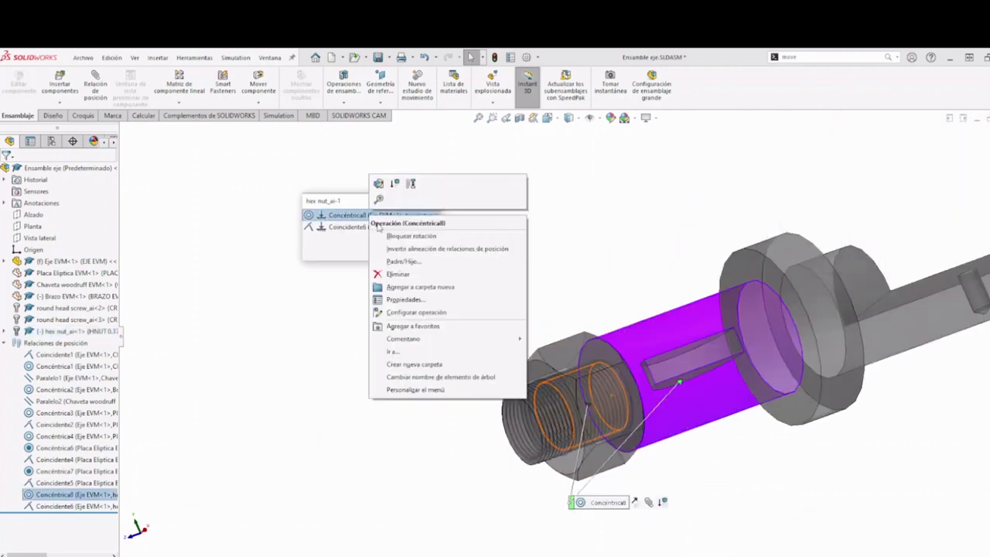
{"action": "left_click", "coordinate": [396, 236]}
{"action": "left_click", "coordinate": [433, 203]}
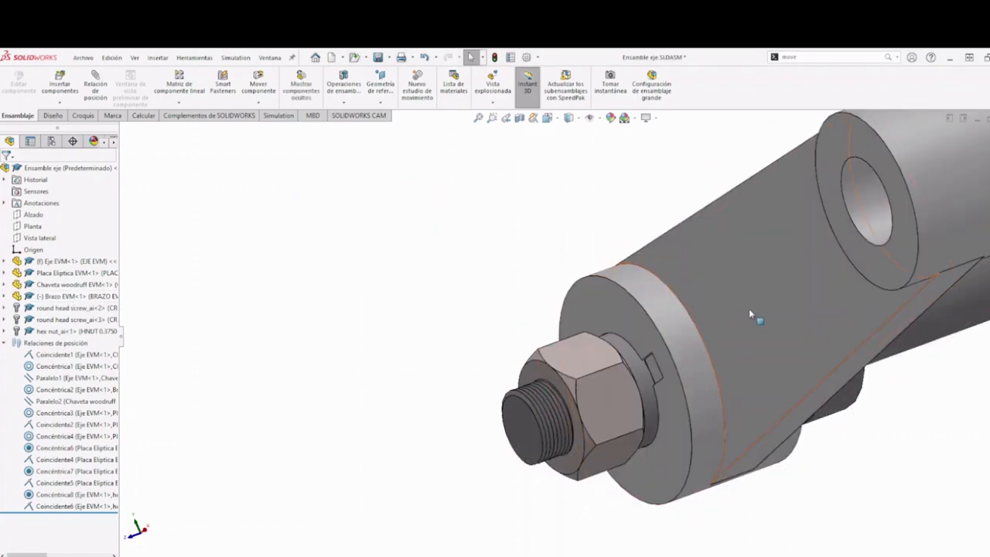
Step: Slide the lever arm along the shaft behind the nut and restore the isometric view
{"action": "left_click", "coordinate": [771, 364]}
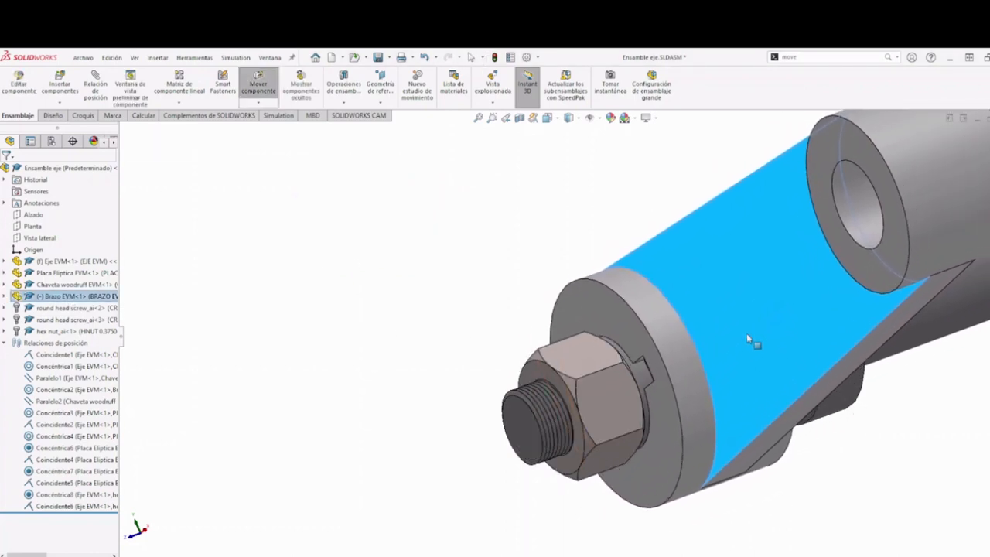
{"action": "middle_click_drag", "start_coordinate": [746, 332], "coordinate": [822, 389]}
{"action": "left_click_drag", "start_coordinate": [822, 387], "coordinate": [771, 384]}
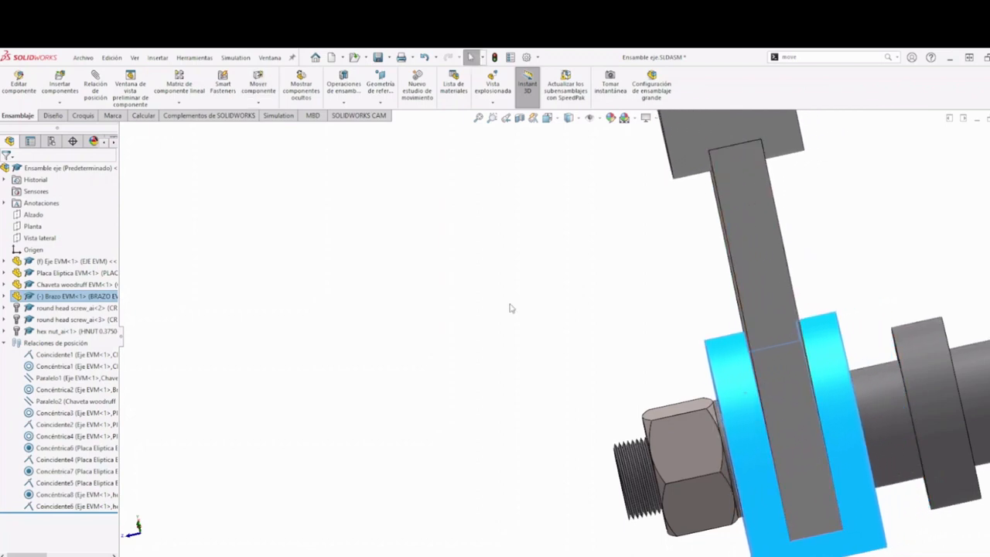
{"action": "left_click", "coordinate": [529, 317]}
{"action": "scroll", "coordinate": [531, 318], "scroll_direction": "up", "scroll_amount": 3}
{"action": "key", "text": "space"}
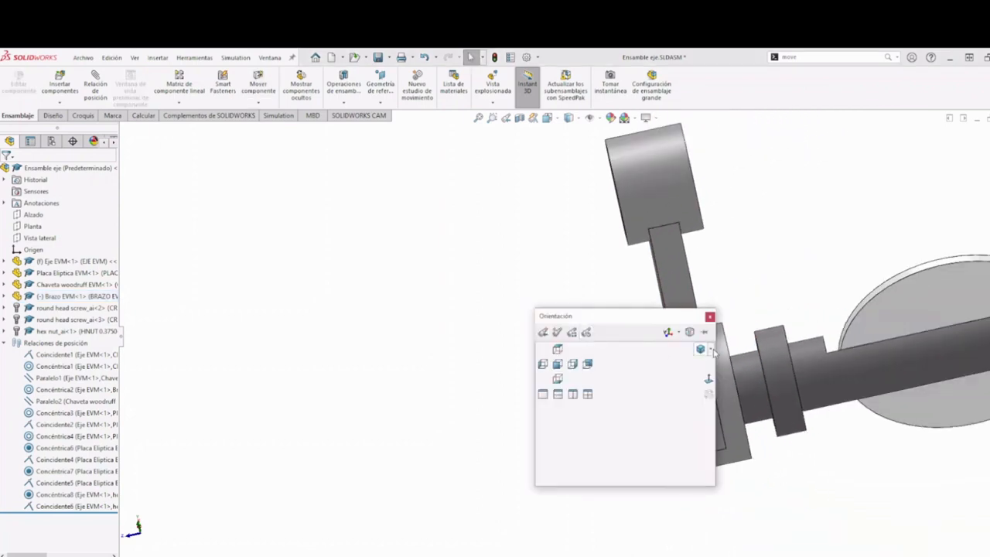
{"action": "left_click", "coordinate": [707, 350]}
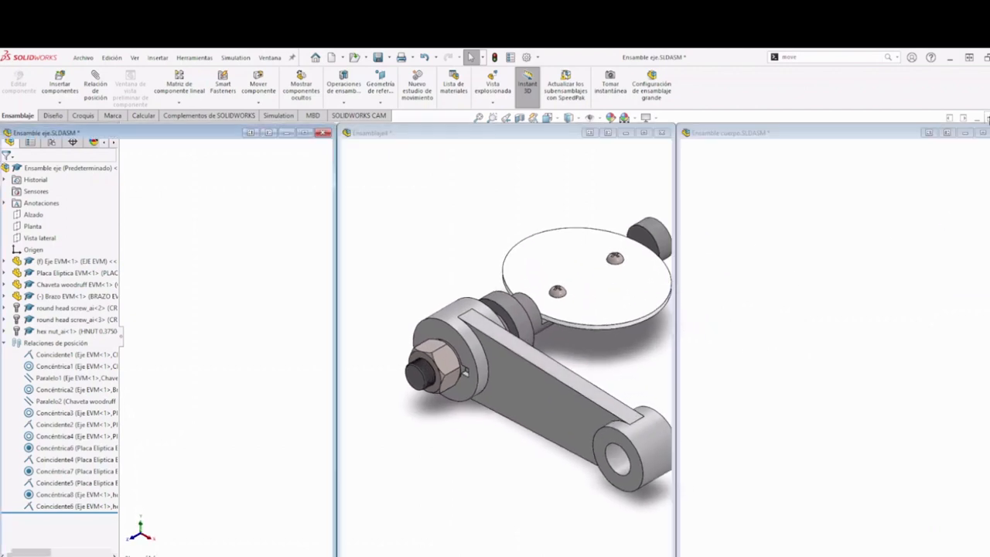
Step: Return to the Ensamblaje4 general assembly, accept rebuilding it, and enlarge its window to full size
{"action": "left_click", "coordinate": [504, 195]}
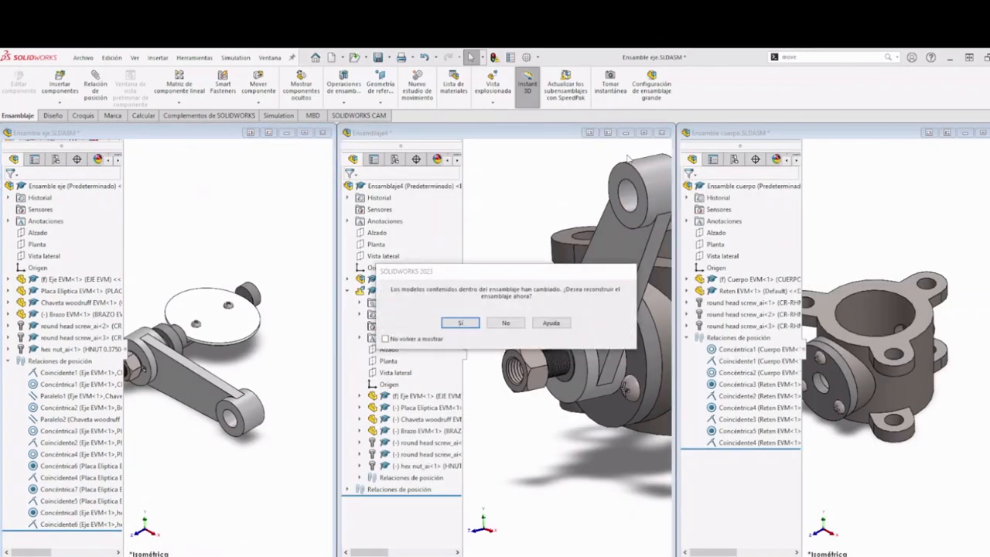
{"action": "left_click", "coordinate": [464, 323]}
{"action": "left_click", "coordinate": [643, 133]}
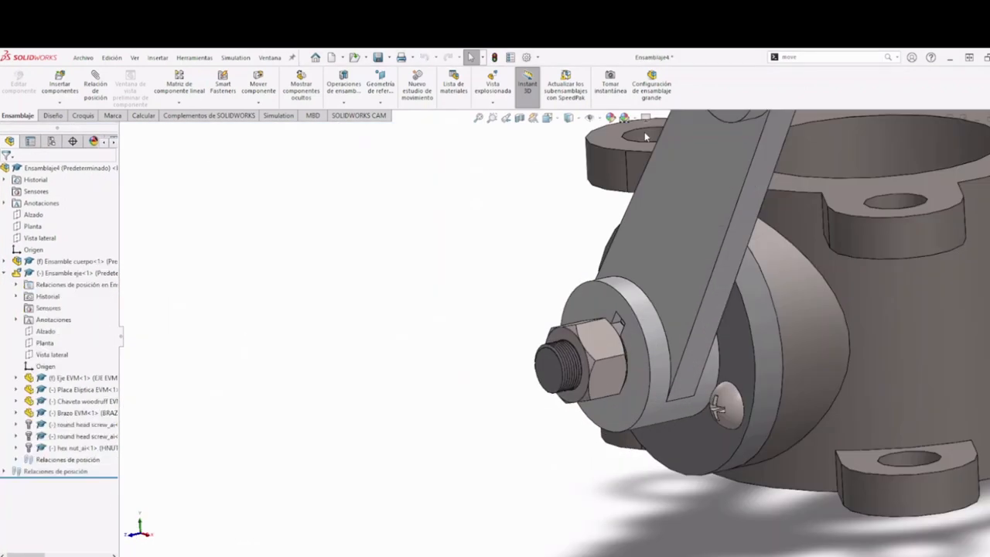
Step: Pull the lever arm off the threaded end of the shaft to expose the shoulder and key behind the nut
{"action": "scroll", "coordinate": [668, 350], "scroll_direction": "down", "scroll_amount": 5}
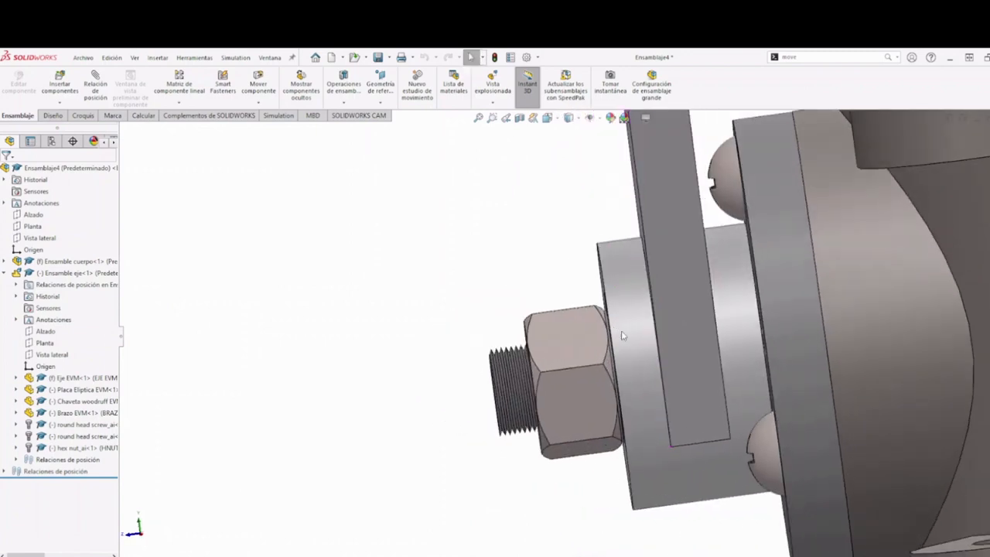
{"action": "left_click", "coordinate": [686, 356]}
{"action": "left_click_drag", "start_coordinate": [686, 357], "coordinate": [686, 351]}
{"action": "scroll", "coordinate": [585, 404], "scroll_direction": "down", "scroll_amount": 5}
{"action": "middle_click_drag", "start_coordinate": [634, 405], "coordinate": [647, 447]}
{"action": "scroll", "coordinate": [647, 447], "scroll_direction": "up", "scroll_amount": 6}
{"action": "middle_click_drag", "start_coordinate": [597, 414], "coordinate": [287, 413]}
{"action": "scroll", "coordinate": [586, 378], "scroll_direction": "down", "scroll_amount": 1}
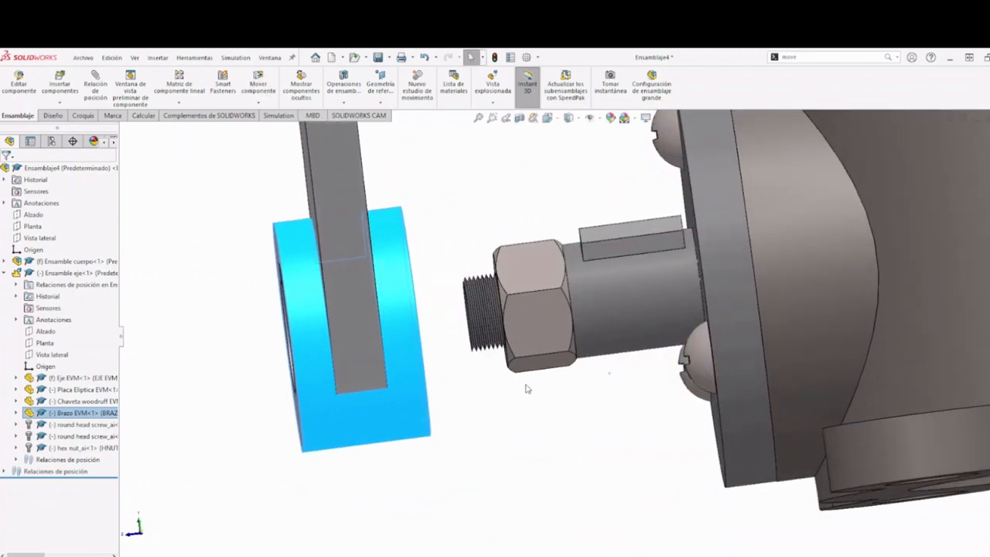
{"action": "scroll", "coordinate": [541, 378], "scroll_direction": "down", "scroll_amount": 3}
{"action": "middle_click_drag", "start_coordinate": [557, 371], "coordinate": [490, 376]}
{"action": "left_click", "coordinate": [498, 428]}
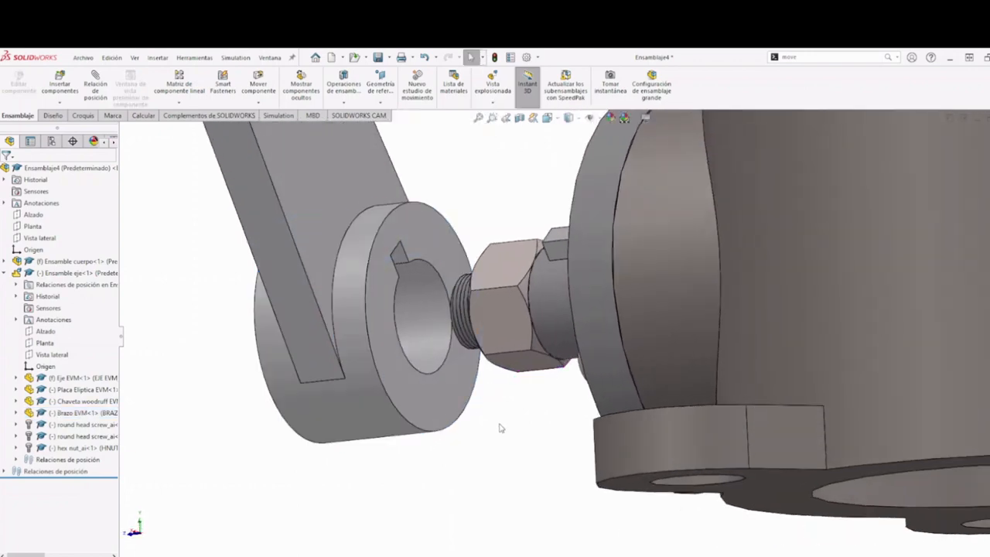
Step: Start an advanced Width mate and pick the thin shaft shoulder face behind the hex nut as the first width selection
{"action": "scroll", "coordinate": [535, 325], "scroll_direction": "down", "scroll_amount": 5}
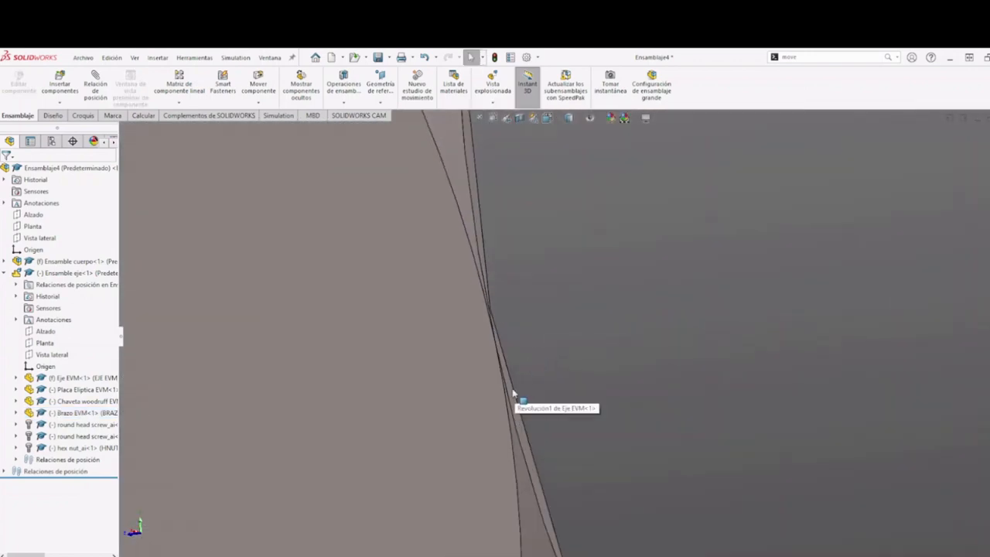
{"action": "scroll", "coordinate": [511, 390], "scroll_direction": "up", "scroll_amount": 8}
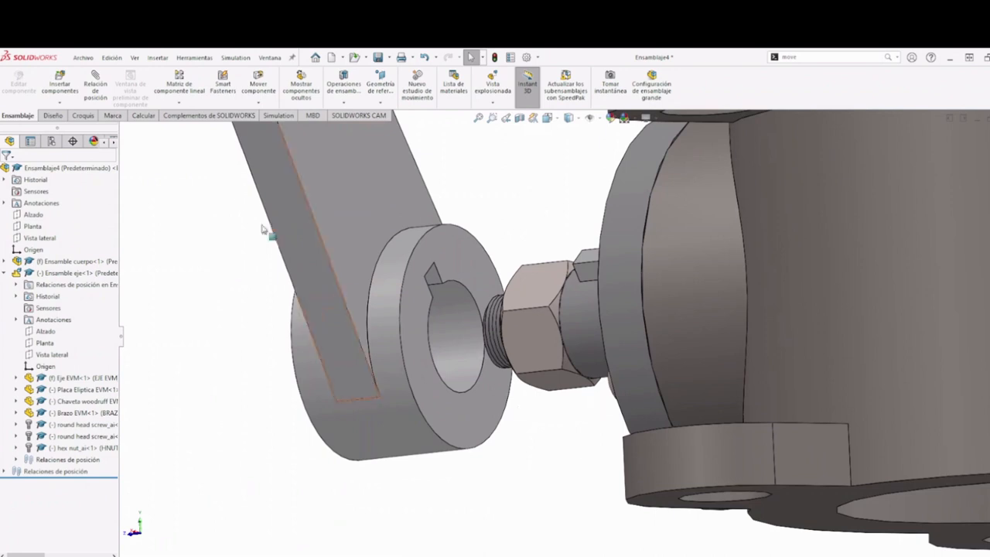
{"action": "left_click", "coordinate": [94, 87]}
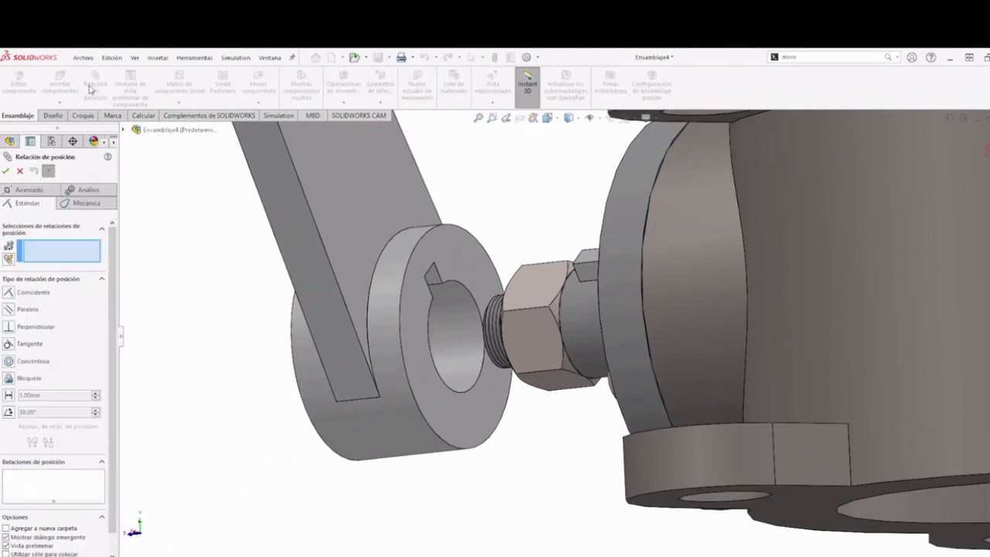
{"action": "left_click", "coordinate": [30, 189]}
{"action": "left_click", "coordinate": [11, 317]}
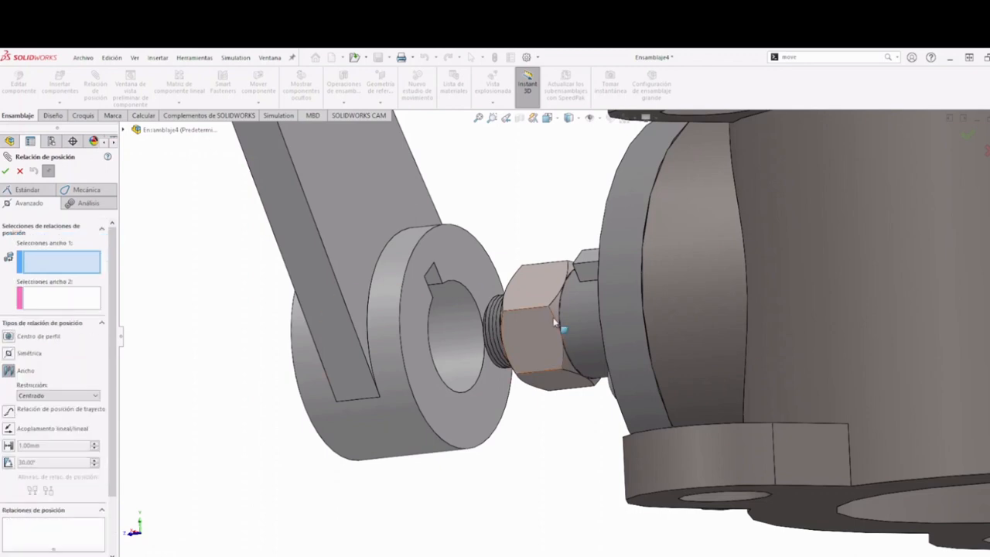
{"action": "scroll", "coordinate": [554, 323], "scroll_direction": "down", "scroll_amount": 10}
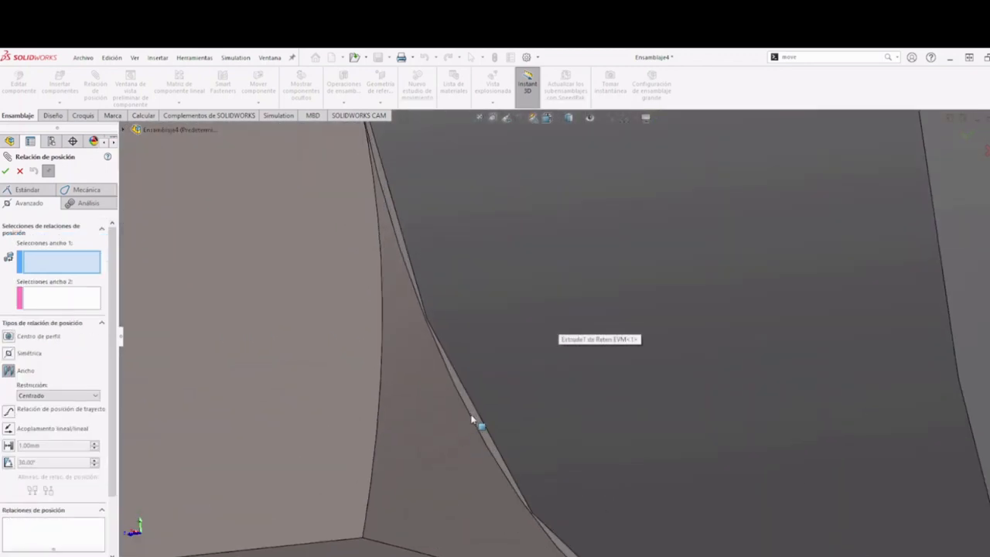
{"action": "left_click", "coordinate": [472, 413]}
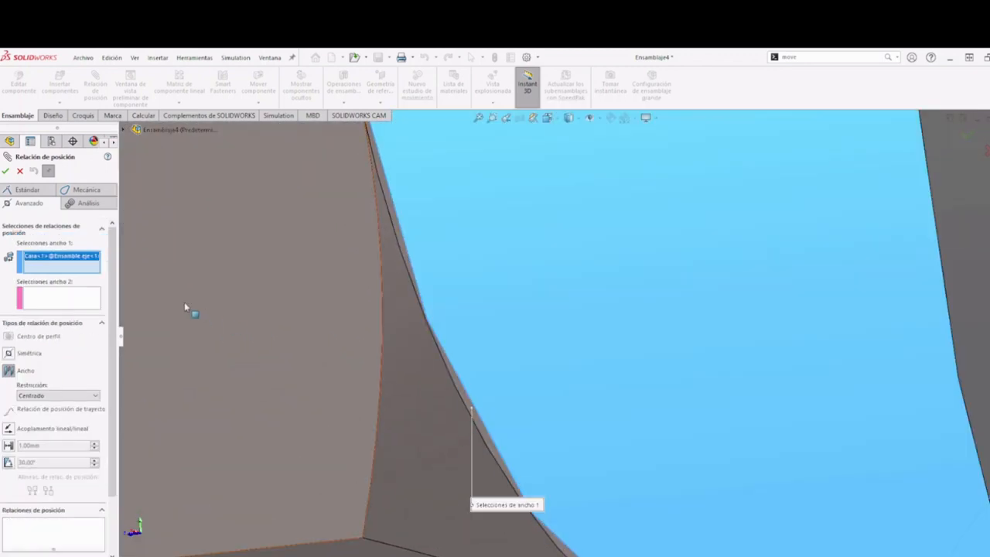
{"action": "right_click", "coordinate": [55, 259]}
{"action": "left_click", "coordinate": [77, 266]}
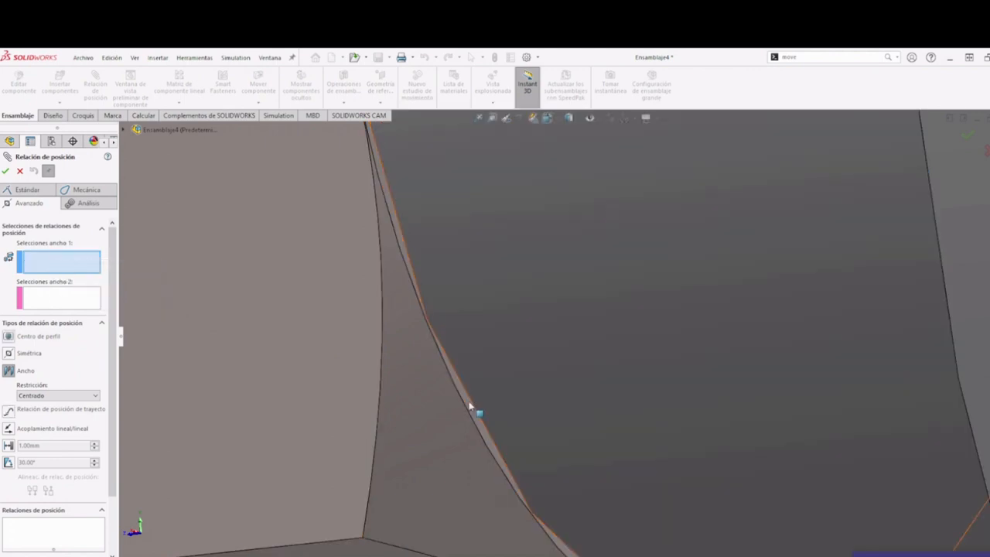
{"action": "scroll", "coordinate": [470, 406], "scroll_direction": "down", "scroll_amount": 3}
{"action": "left_click", "coordinate": [492, 349]}
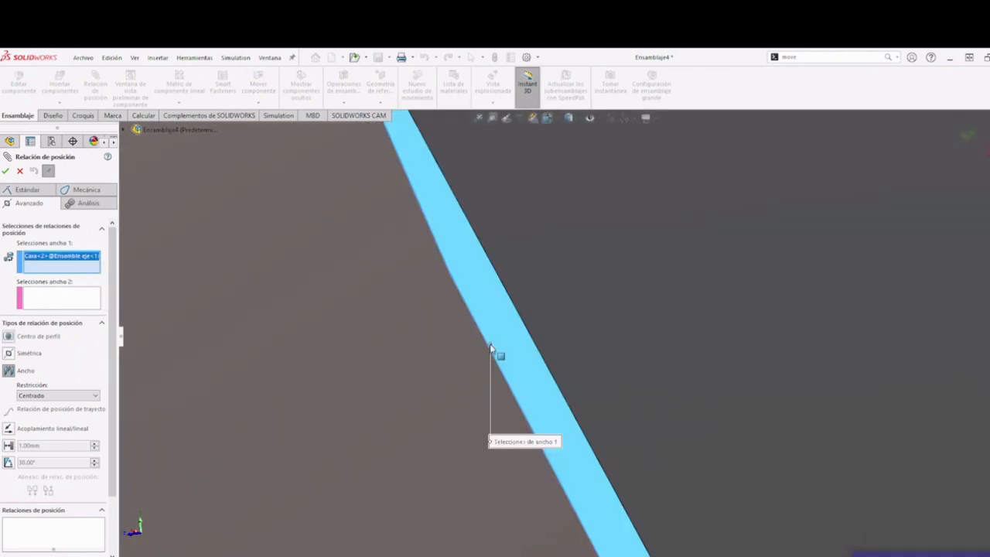
Step: Add the retainer's front face to the first width set, pick both lever arm hub faces as the second, and accept the centred Width mate
{"action": "scroll", "coordinate": [552, 380], "scroll_direction": "up", "scroll_amount": 6}
{"action": "middle_click_drag", "start_coordinate": [562, 375], "coordinate": [601, 393]}
{"action": "scroll", "coordinate": [673, 343], "scroll_direction": "up", "scroll_amount": 5}
{"action": "scroll", "coordinate": [685, 331], "scroll_direction": "down", "scroll_amount": 3}
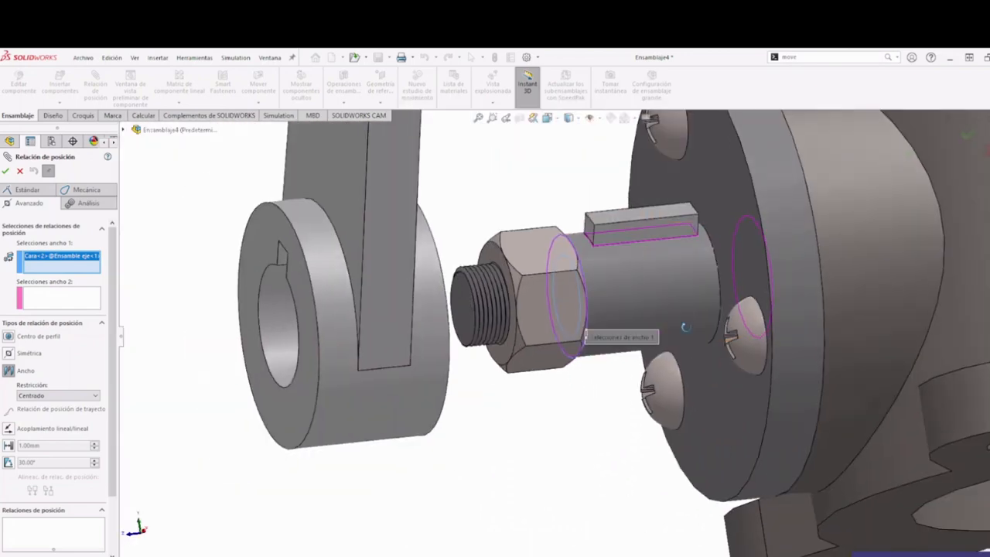
{"action": "left_click", "coordinate": [732, 204]}
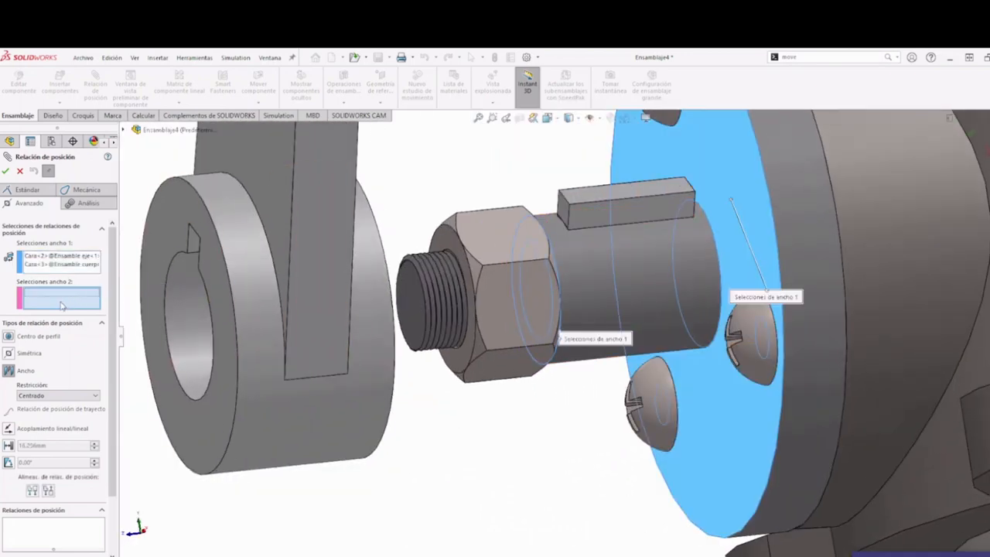
{"action": "left_click", "coordinate": [188, 224]}
{"action": "middle_click_drag", "start_coordinate": [188, 224], "coordinate": [317, 217]}
{"action": "left_click", "coordinate": [317, 216]}
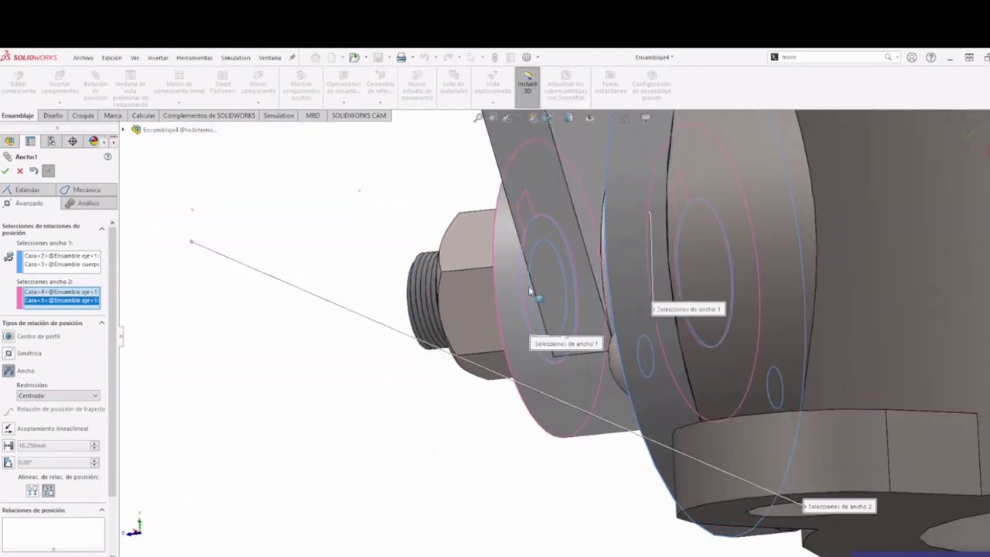
{"action": "left_click", "coordinate": [7, 172]}
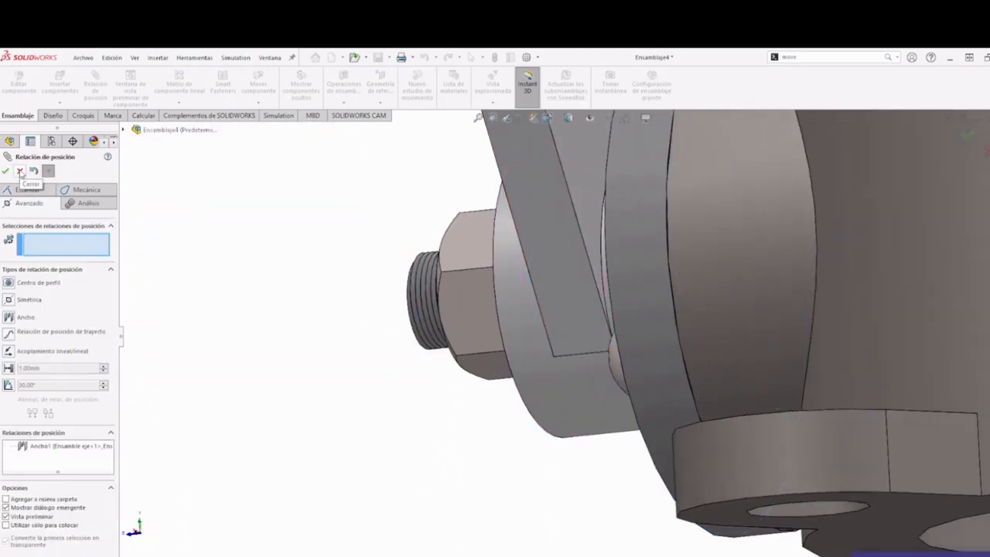
Step: Leave the Mate command and swing the lever arm about the shaft to test its movement
{"action": "left_click", "coordinate": [20, 172]}
{"action": "scroll", "coordinate": [533, 294], "scroll_direction": "up", "scroll_amount": 3}
{"action": "middle_click_drag", "start_coordinate": [537, 294], "coordinate": [571, 225]}
{"action": "left_click", "coordinate": [572, 221]}
{"action": "left_click_drag", "start_coordinate": [572, 223], "coordinate": [597, 253]}
{"action": "scroll", "coordinate": [599, 256], "scroll_direction": "up", "scroll_amount": 3}
{"action": "middle_click_drag", "start_coordinate": [606, 261], "coordinate": [648, 357]}
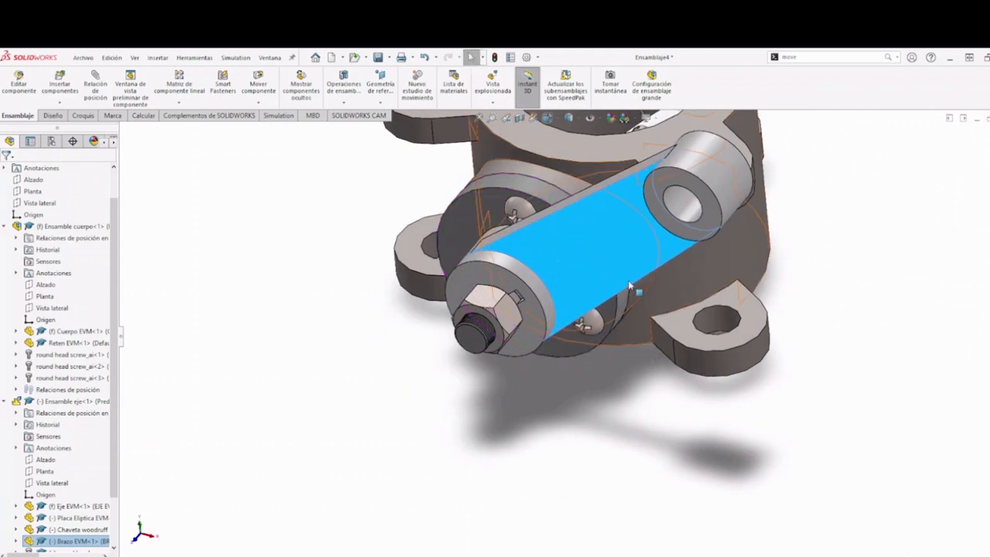
{"action": "scroll", "coordinate": [611, 365], "scroll_direction": "up", "scroll_amount": 2}
{"action": "left_click_drag", "start_coordinate": [602, 380], "coordinate": [594, 407]}
{"action": "key", "text": "Escape"}
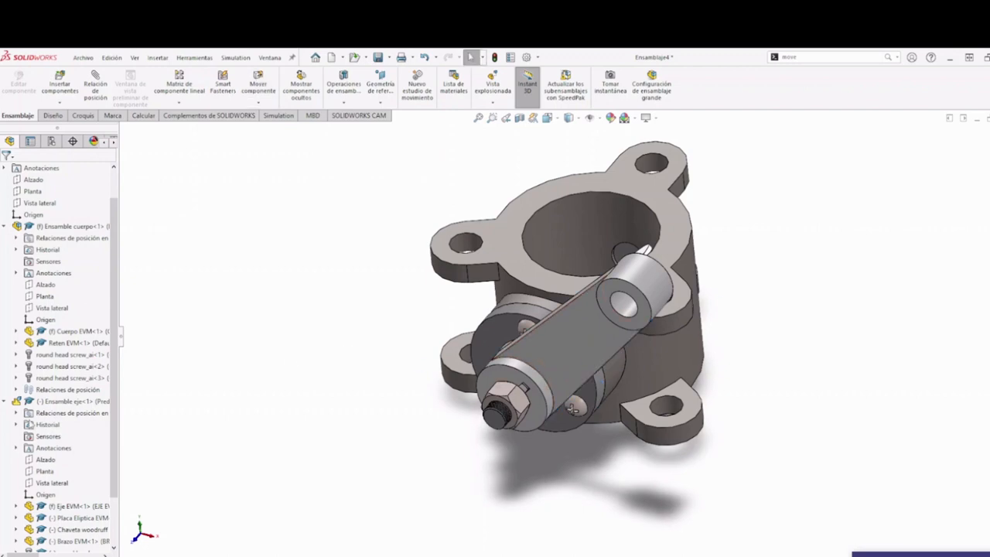
Step: Collapse the subassembly branches and check in the component properties whether Ensamble eje is solved as rigid or flexible
{"action": "left_click", "coordinate": [6, 401]}
{"action": "left_click", "coordinate": [5, 261]}
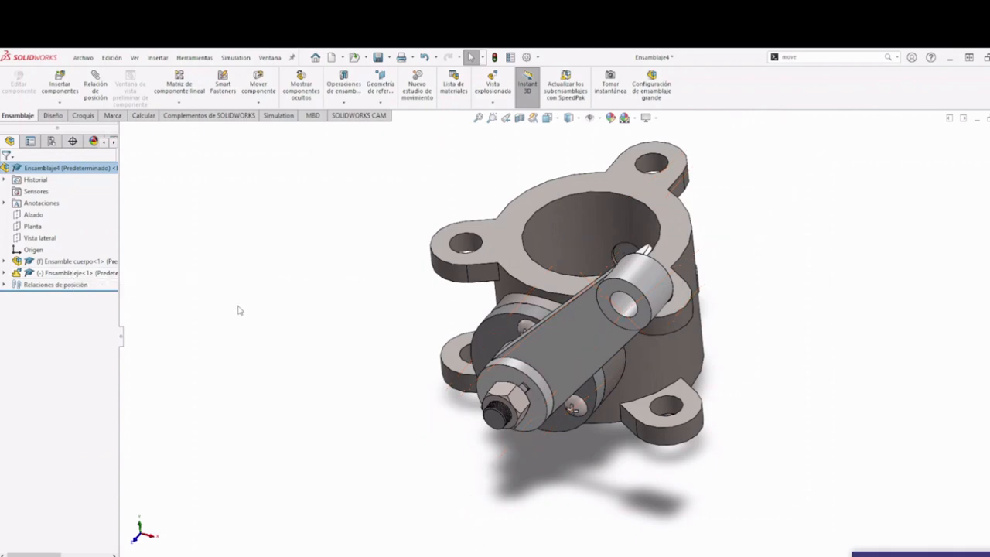
{"action": "left_click", "coordinate": [79, 274]}
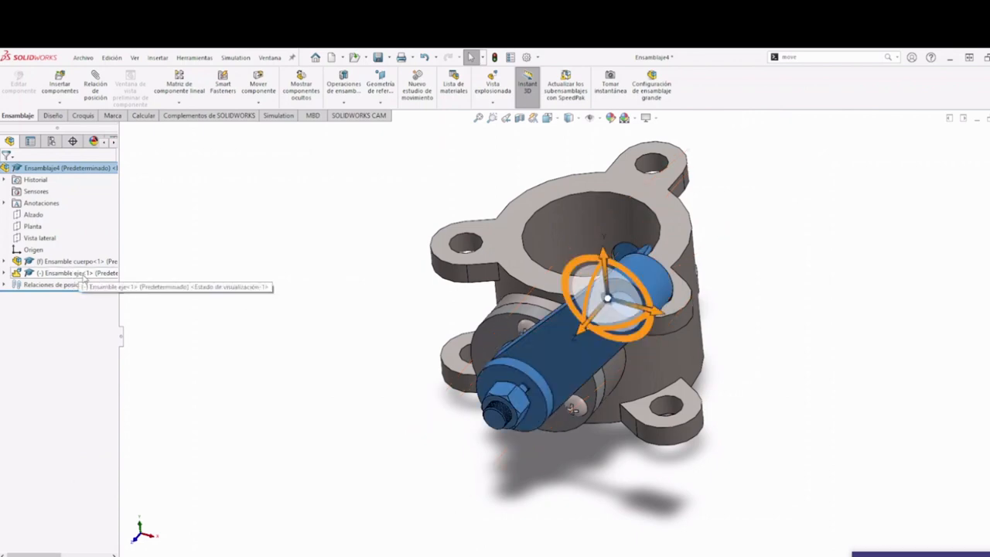
{"action": "right_click", "coordinate": [79, 273]}
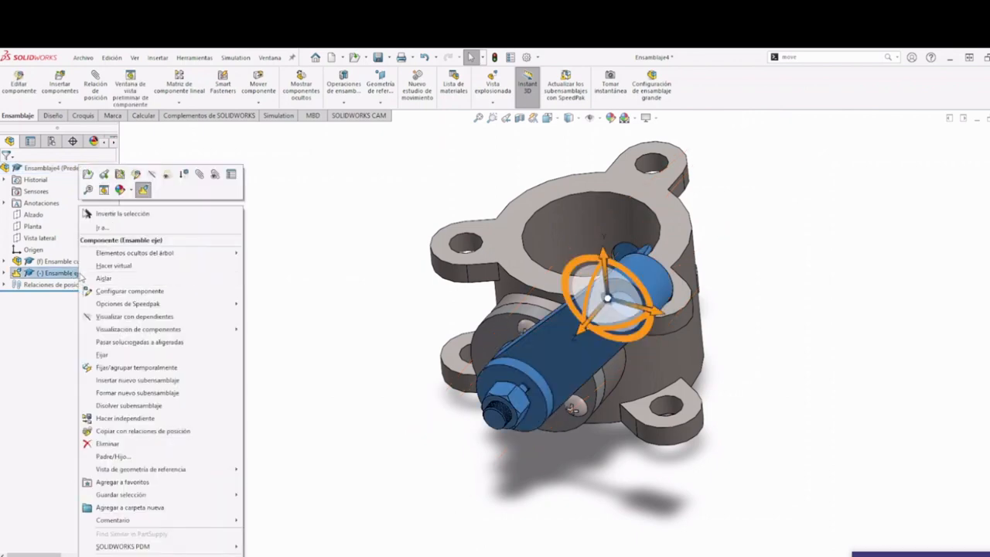
{"action": "left_click", "coordinate": [230, 175]}
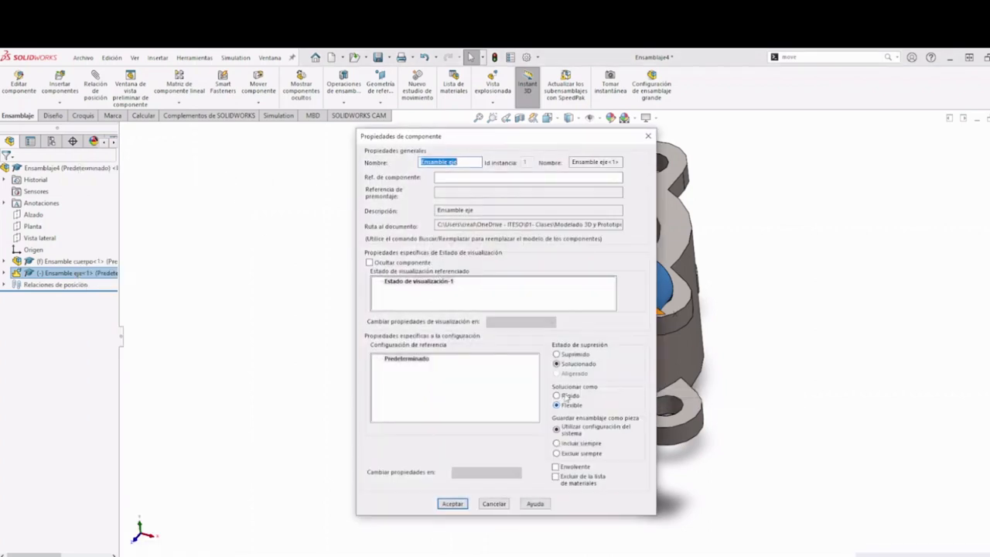
{"action": "left_click", "coordinate": [647, 137]}
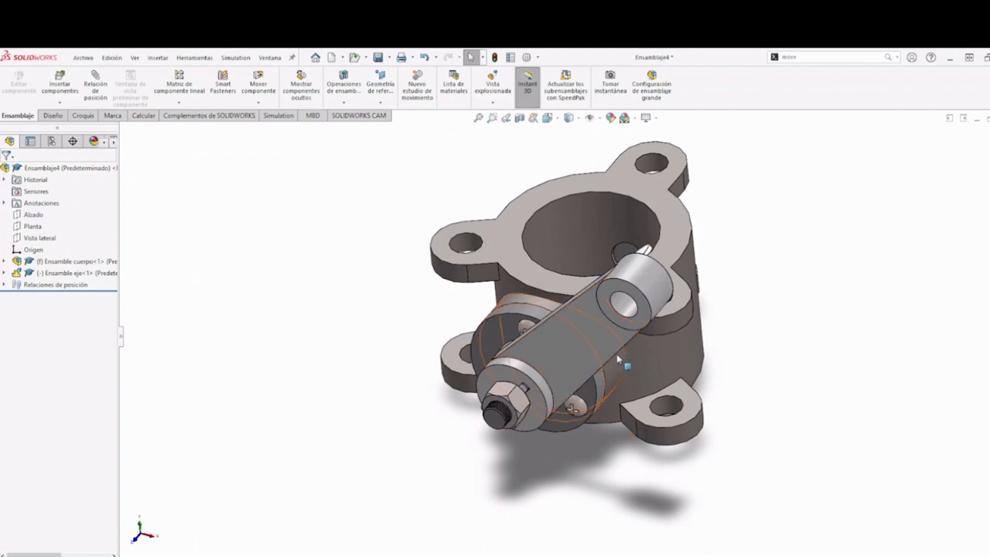
Step: Show the assembly in isometric orientation and calculate interference detection for all of Ensamblaje4
{"action": "key", "text": "space"}
{"action": "left_click", "coordinate": [787, 401]}
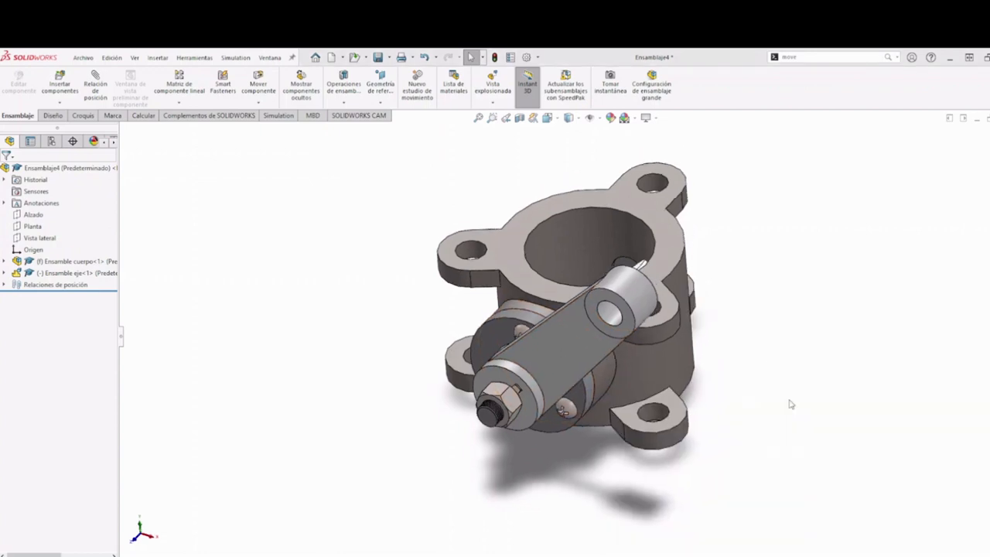
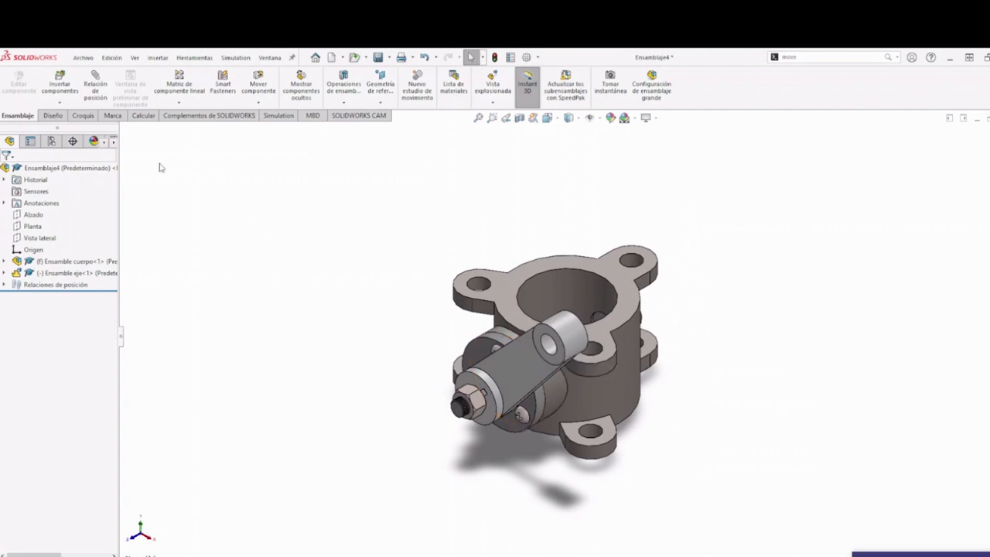
{"action": "left_click", "coordinate": [141, 116]}
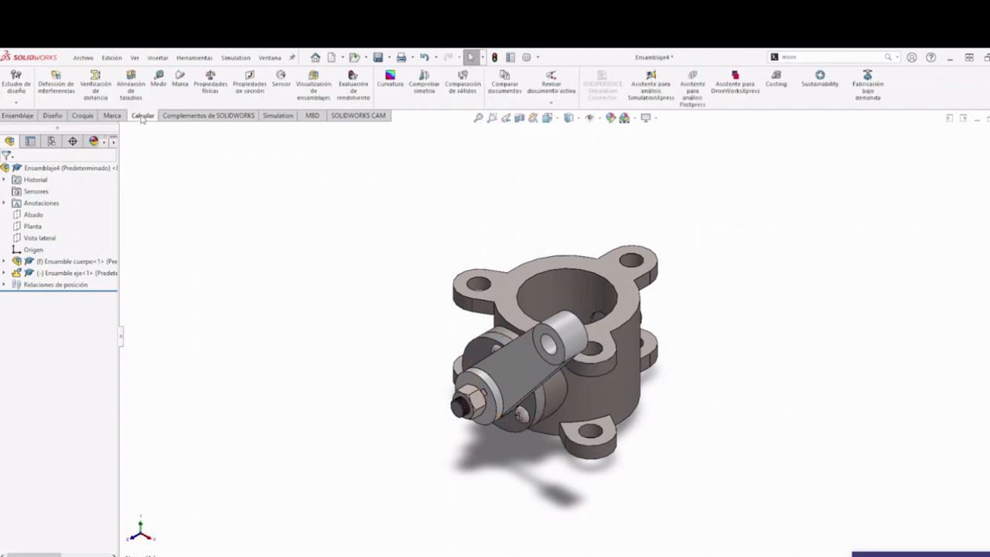
{"action": "left_click", "coordinate": [56, 87]}
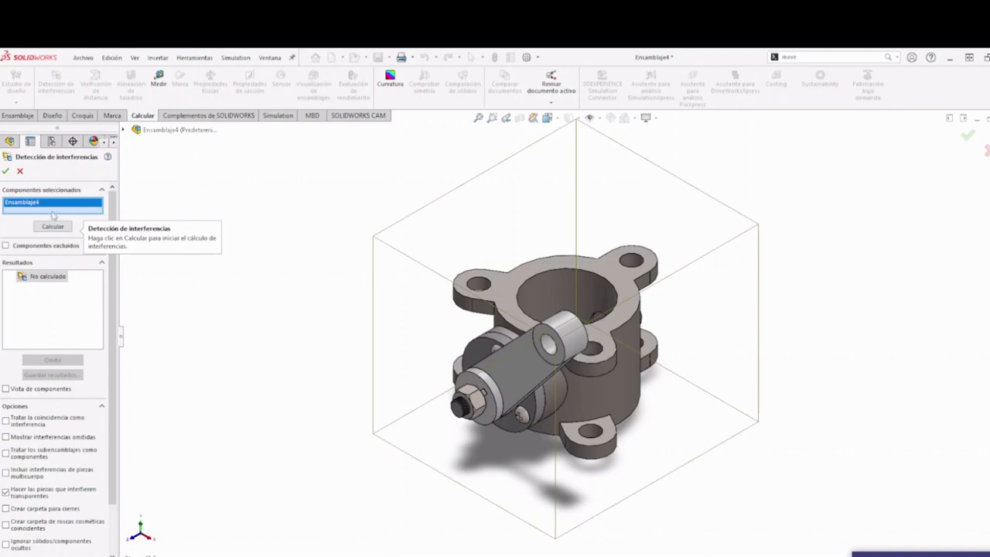
{"action": "left_click", "coordinate": [52, 227]}
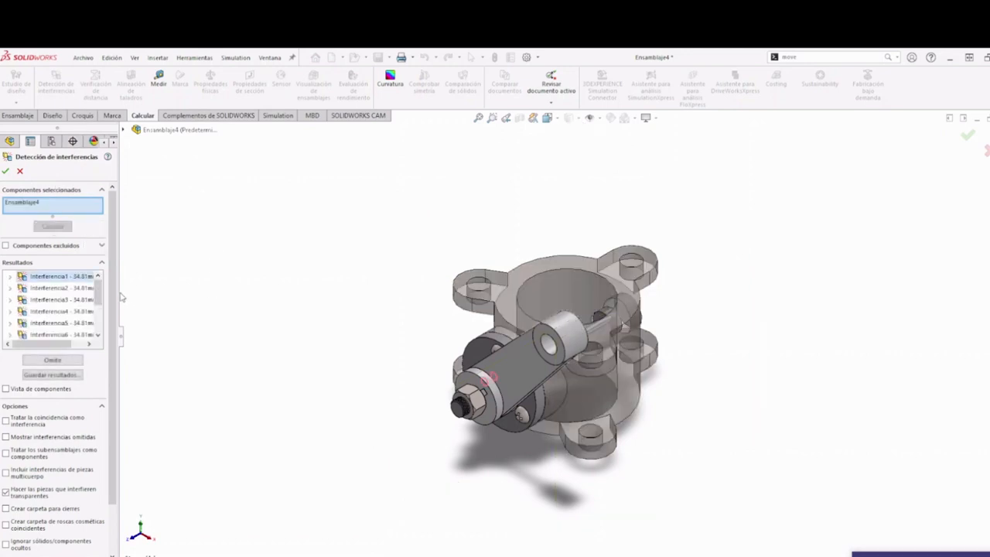
Step: Widen the interference results list, inspect the highlighted screw regions up close, and ignore Interferencia1, Interferencia2 and Interferencia3
{"action": "left_click_drag", "start_coordinate": [120, 297], "coordinate": [267, 297]}
{"action": "scroll", "coordinate": [456, 399], "scroll_direction": "down", "scroll_amount": 5}
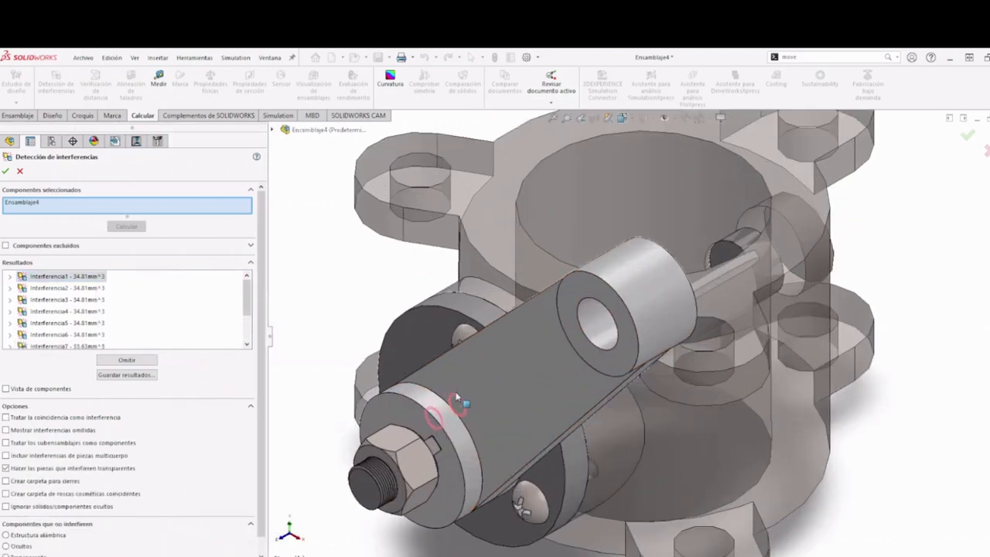
{"action": "scroll", "coordinate": [456, 398], "scroll_direction": "down", "scroll_amount": 2}
{"action": "middle_click_drag", "start_coordinate": [456, 398], "coordinate": [421, 378]}
{"action": "scroll", "coordinate": [422, 377], "scroll_direction": "up", "scroll_amount": 2}
{"action": "scroll", "coordinate": [421, 325], "scroll_direction": "down", "scroll_amount": 3}
{"action": "middle_click_drag", "start_coordinate": [421, 325], "coordinate": [456, 261]}
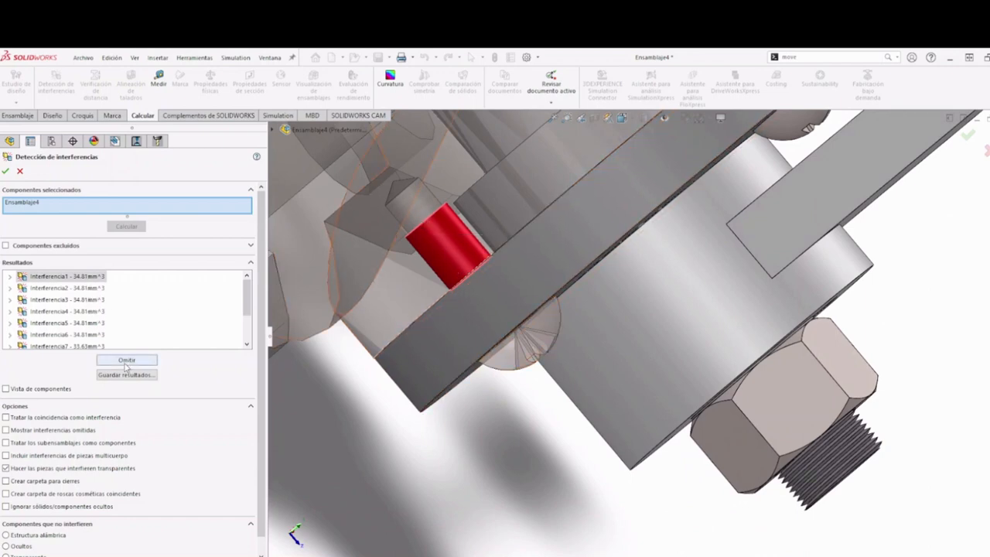
{"action": "left_click", "coordinate": [126, 360]}
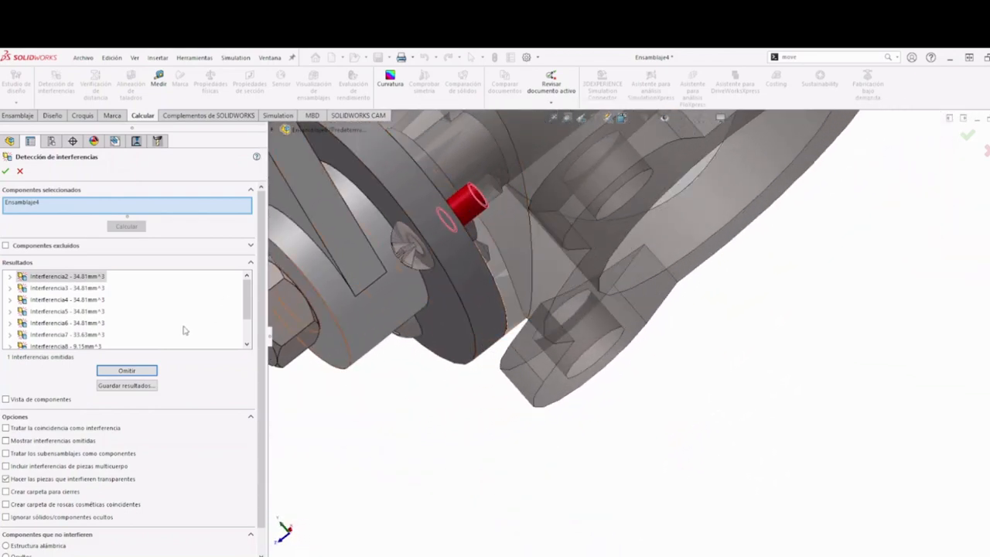
{"action": "left_click", "coordinate": [143, 368]}
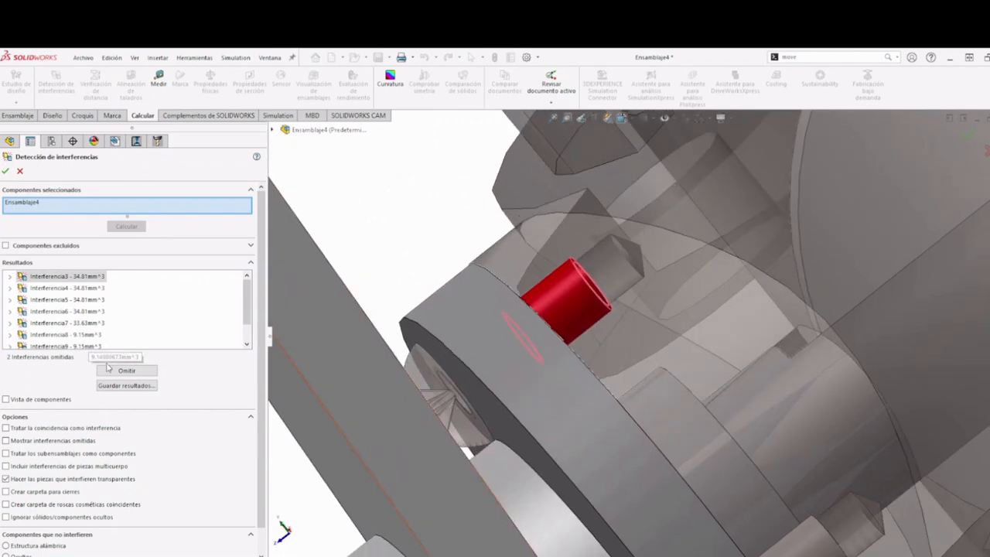
{"action": "left_click", "coordinate": [107, 368]}
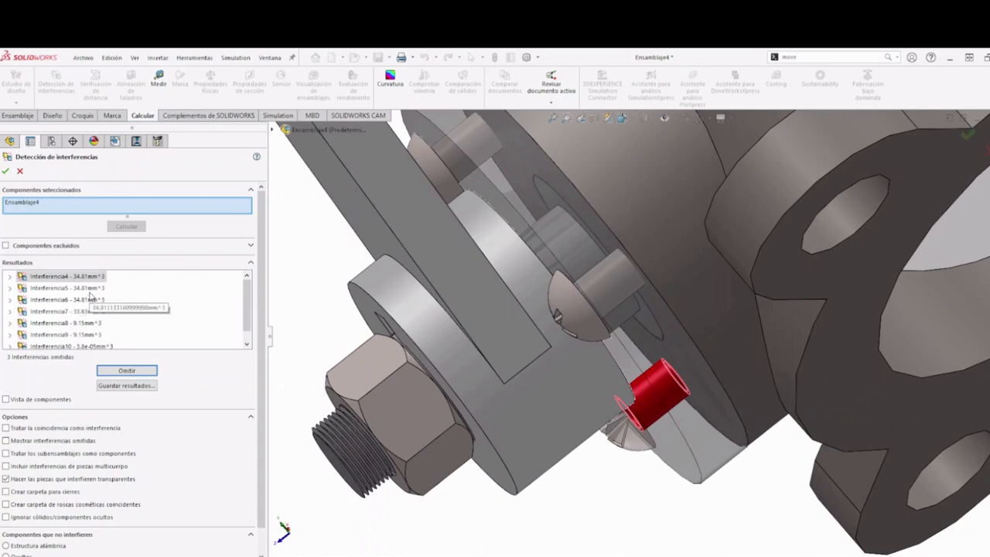
Step: Highlight Interferencia6 at the retainer screw, examine it from the side, and leave interference detection
{"action": "left_click", "coordinate": [90, 298]}
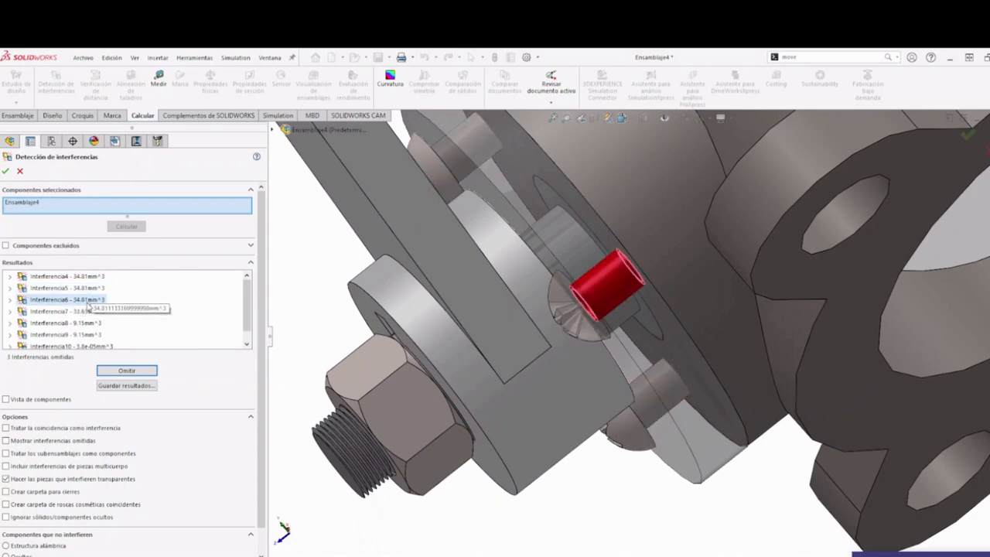
{"action": "mouse_move", "coordinate": [549, 465]}
{"action": "middle_mouse_down"}
{"action": "mouse_move", "coordinate": [543, 376]}
{"action": "mouse_move", "coordinate": [512, 446]}
{"action": "mouse_move", "coordinate": [536, 471]}
{"action": "middle_mouse_up"}
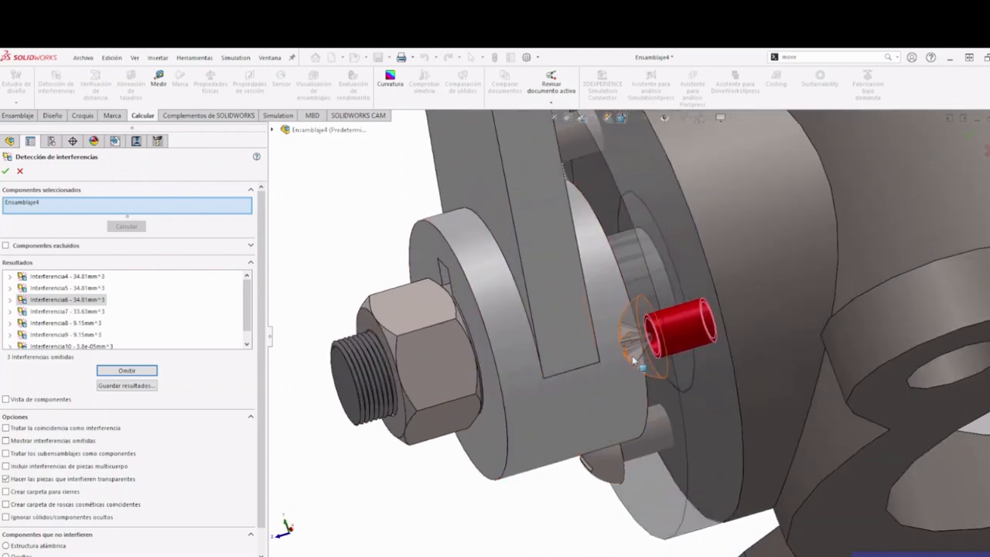
{"action": "middle_click_drag", "start_coordinate": [636, 358], "coordinate": [695, 376]}
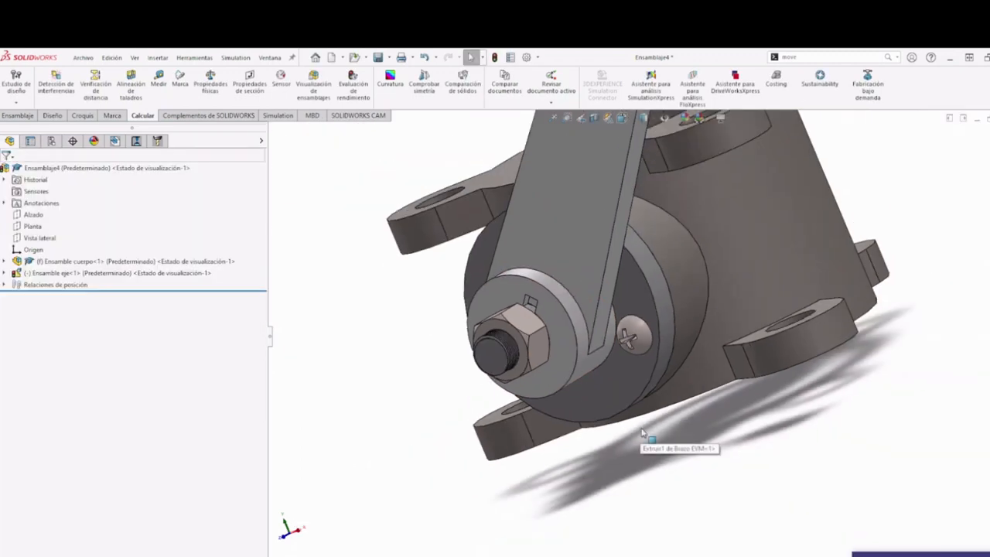
Step: Return the assembly to isometric orientation and open the retainer part, Reten EVM, in its own window
{"action": "key", "text": "space"}
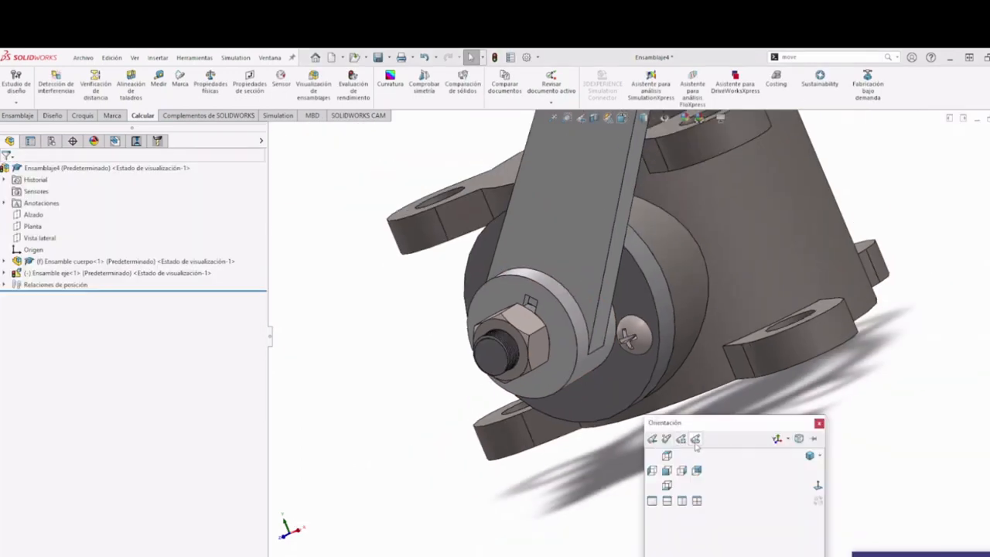
{"action": "left_click", "coordinate": [811, 455]}
{"action": "scroll", "coordinate": [569, 339], "scroll_direction": "down", "scroll_amount": 6}
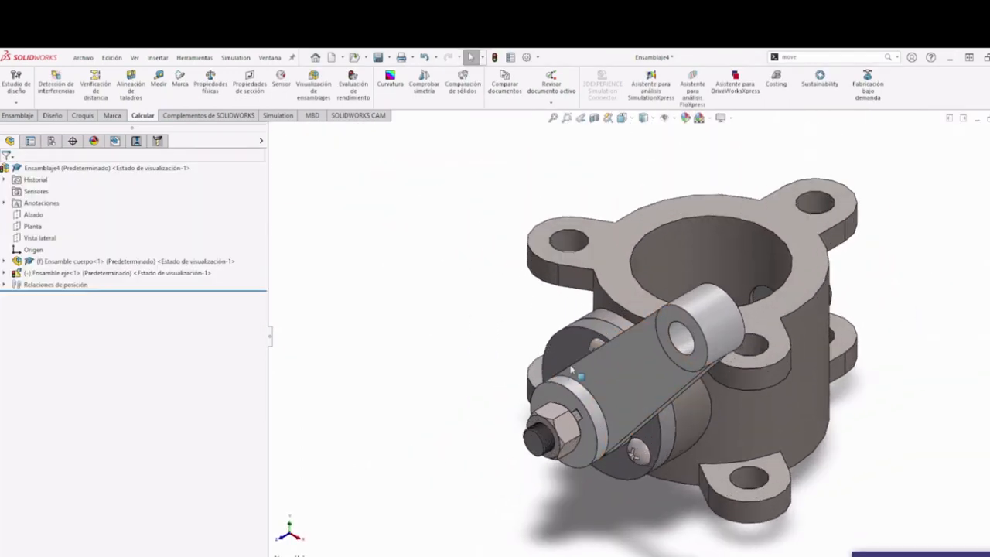
{"action": "right_click", "coordinate": [568, 339]}
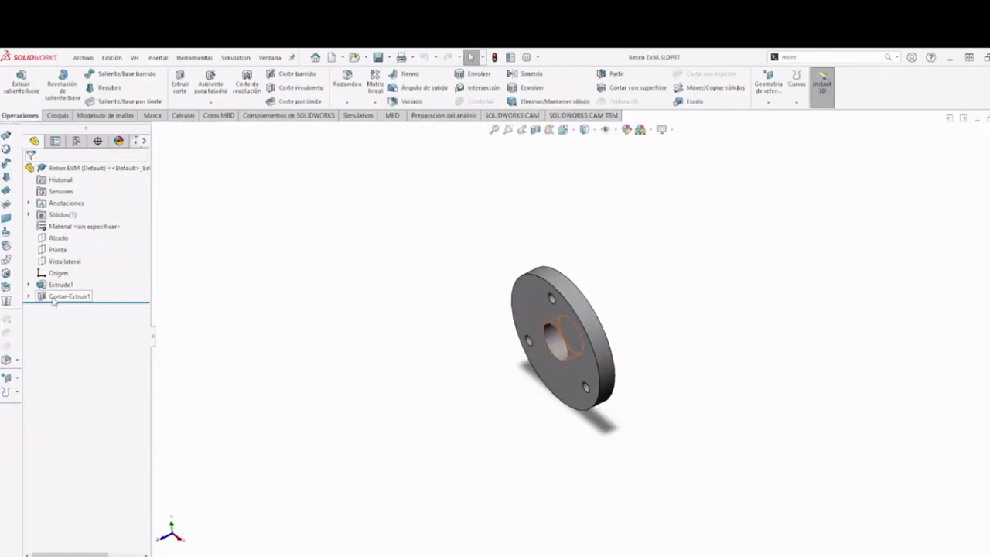
Step: Inspect the retainer's Cortar-Extruir1 cut and Extrude1 sketch, and check the screw specification in the assembly drawing in Adobe Acrobat Reader
{"action": "left_click", "coordinate": [52, 302]}
{"action": "middle_click_drag", "start_coordinate": [409, 387], "coordinate": [326, 349]}
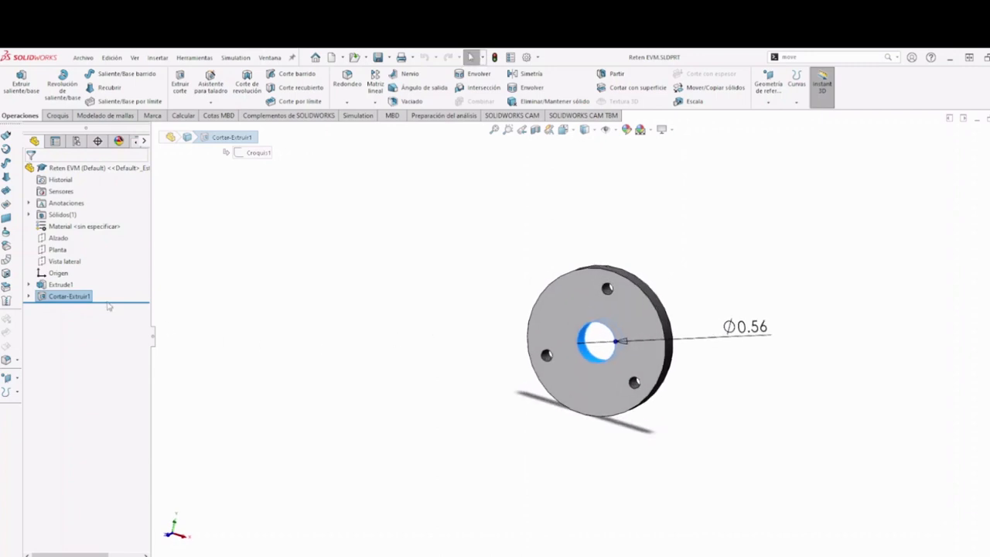
{"action": "left_click", "coordinate": [28, 285]}
{"action": "left_click", "coordinate": [78, 296]}
{"action": "left_click", "coordinate": [422, 358]}
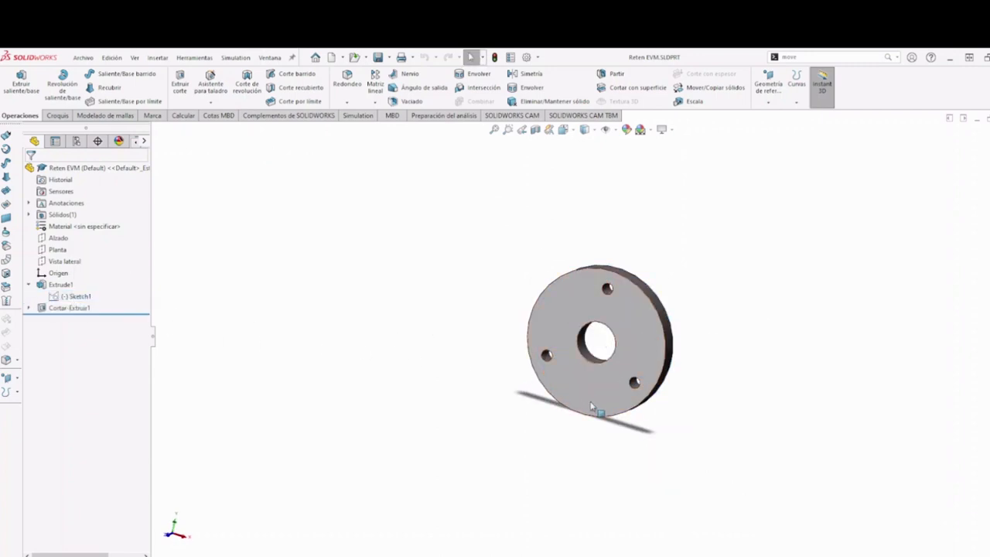
{"action": "middle_click_drag", "start_coordinate": [591, 406], "coordinate": [664, 405]}
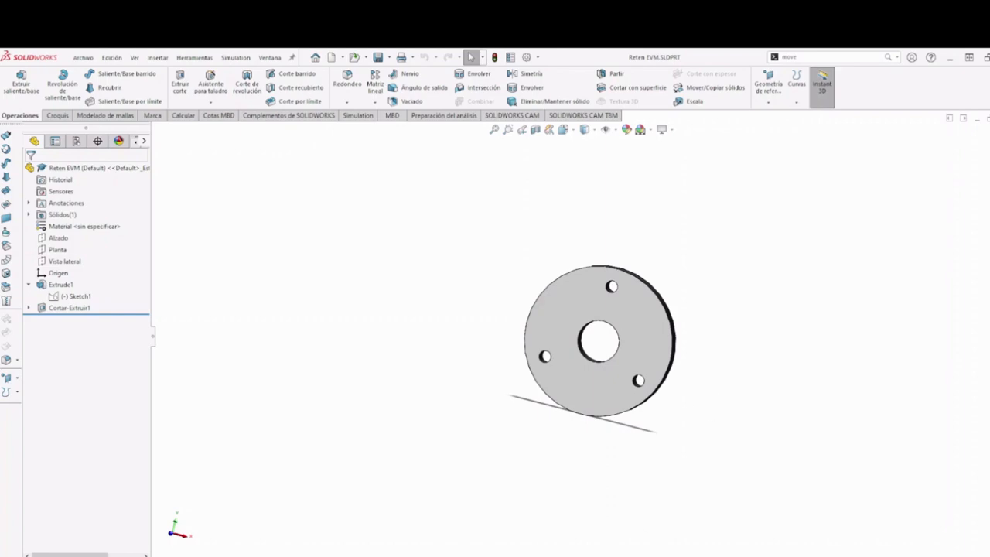
{"action": "key", "text": "alt+Tab"}
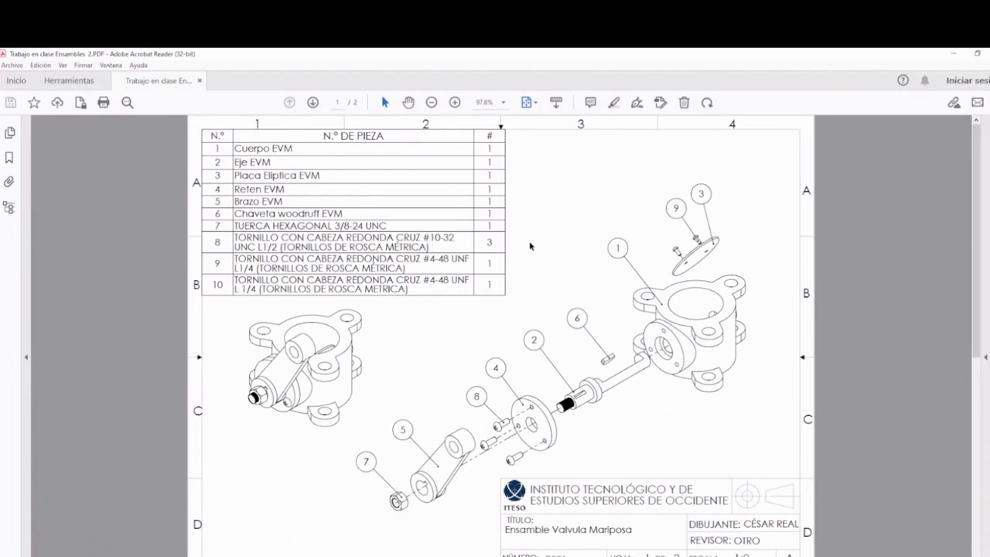
{"action": "left_click", "coordinate": [955, 53]}
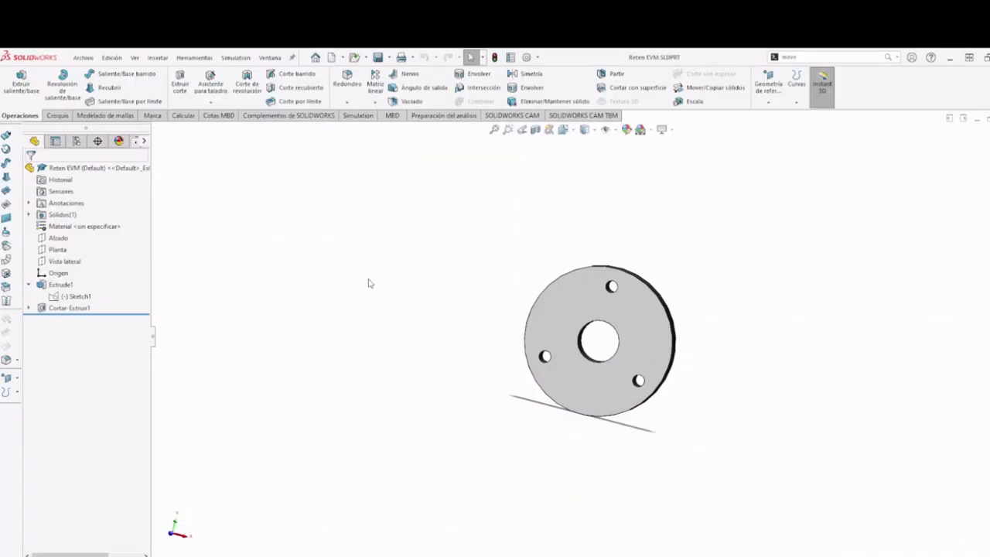
Step: Start a Hole Wizard hole on the retainer as an Ansi Inch plain hole with screw clearance (Márgenes de tornillo), size #10
{"action": "key", "text": "space"}
{"action": "left_click", "coordinate": [548, 320]}
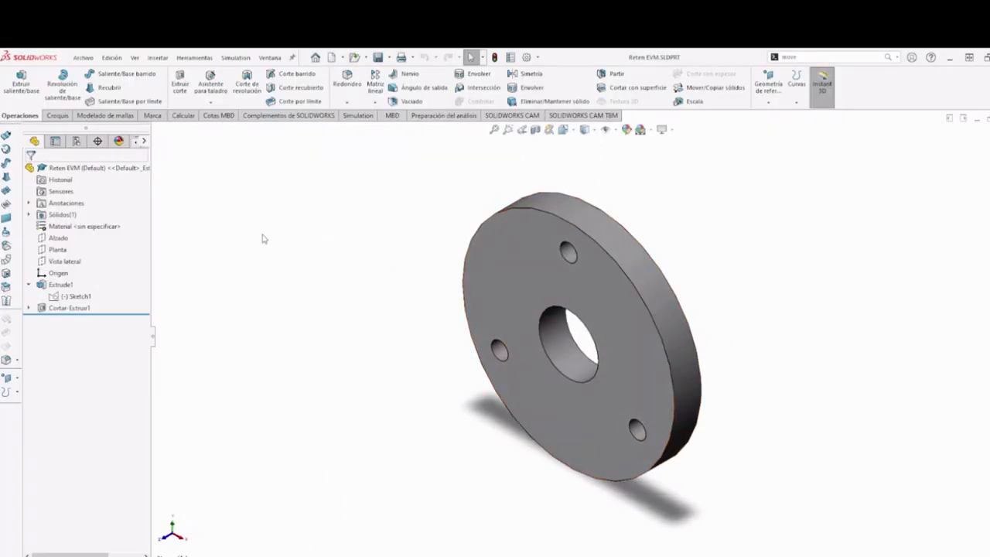
{"action": "left_click", "coordinate": [210, 90]}
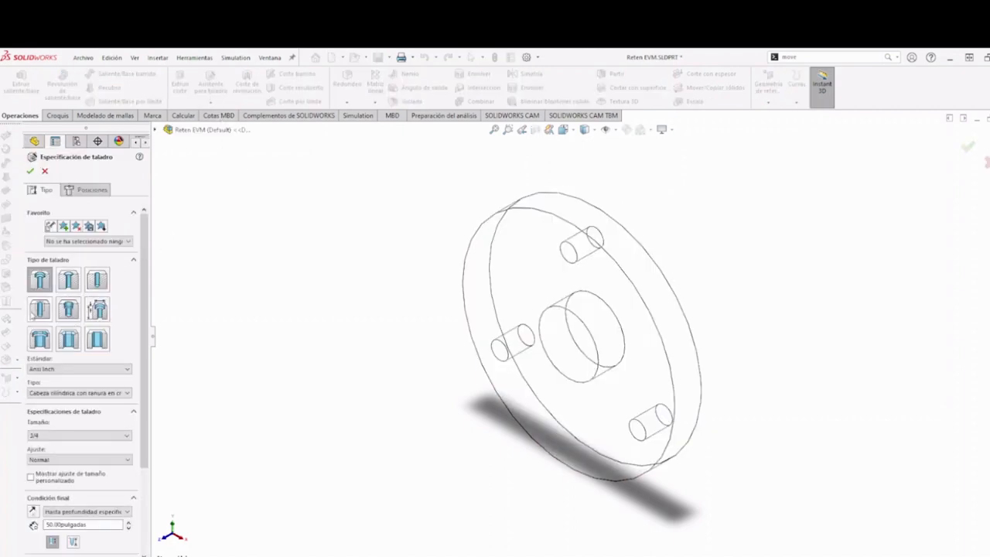
{"action": "left_click", "coordinate": [92, 280]}
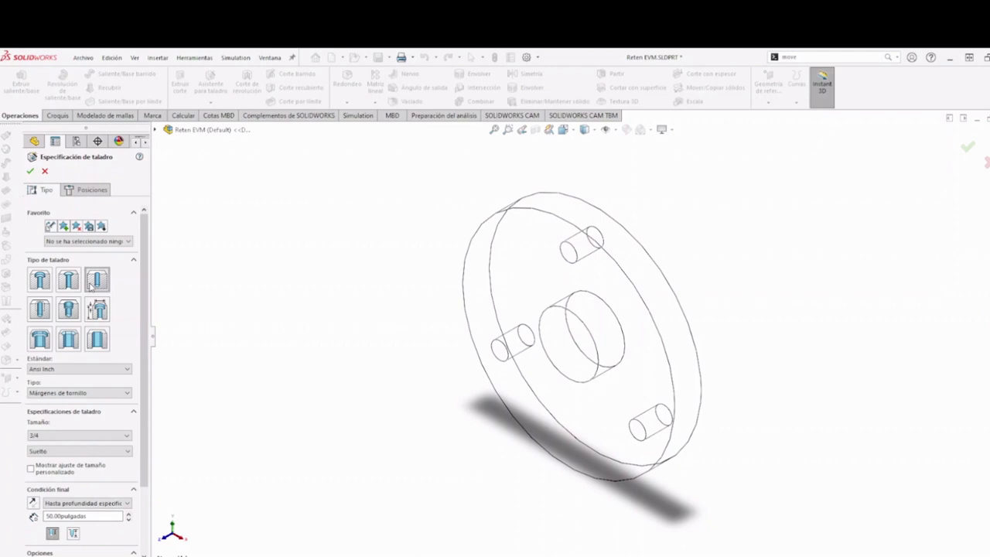
{"action": "left_click", "coordinate": [85, 393]}
{"action": "left_click", "coordinate": [82, 394]}
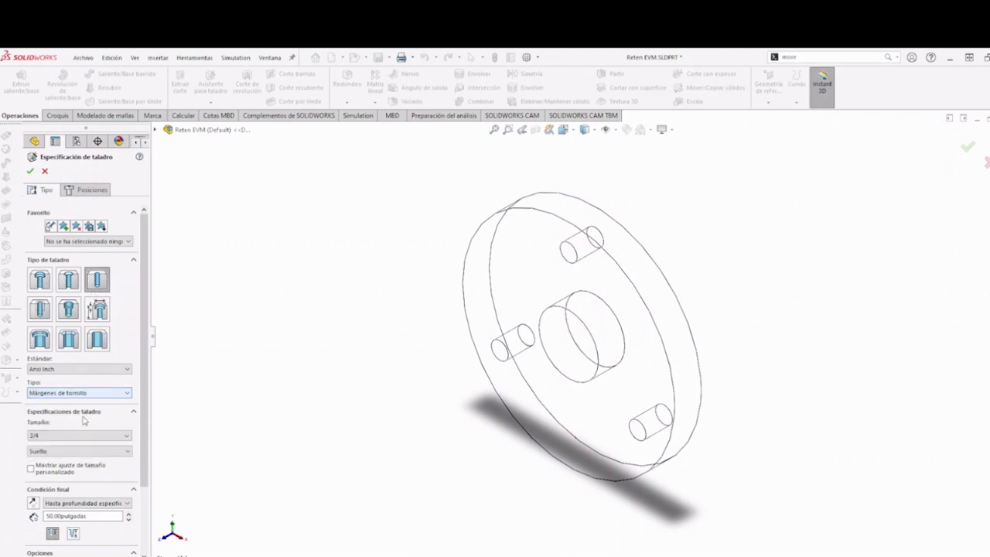
{"action": "left_click", "coordinate": [71, 437]}
{"action": "scroll", "coordinate": [112, 483], "scroll_direction": "up", "scroll_amount": 6}
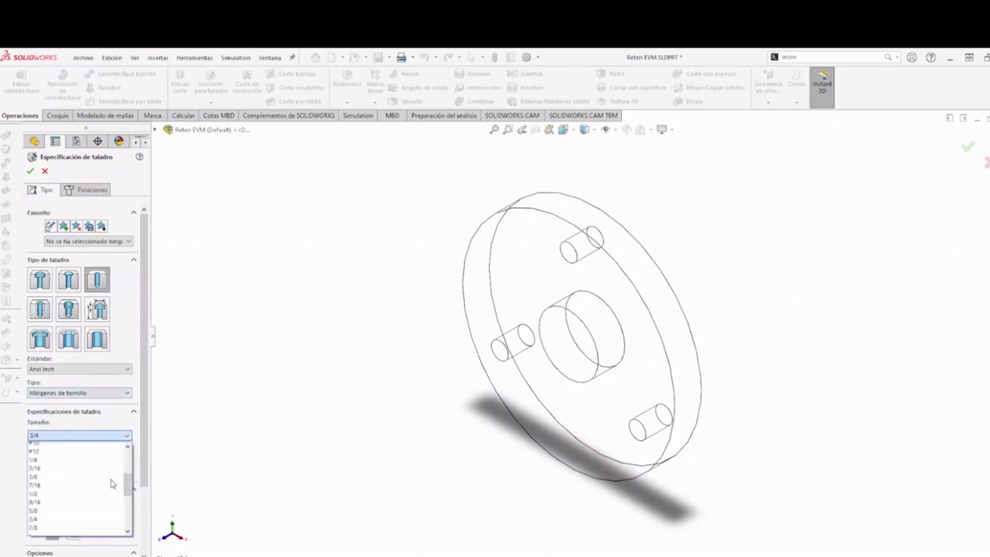
{"action": "scroll", "coordinate": [112, 484], "scroll_direction": "down", "scroll_amount": 3}
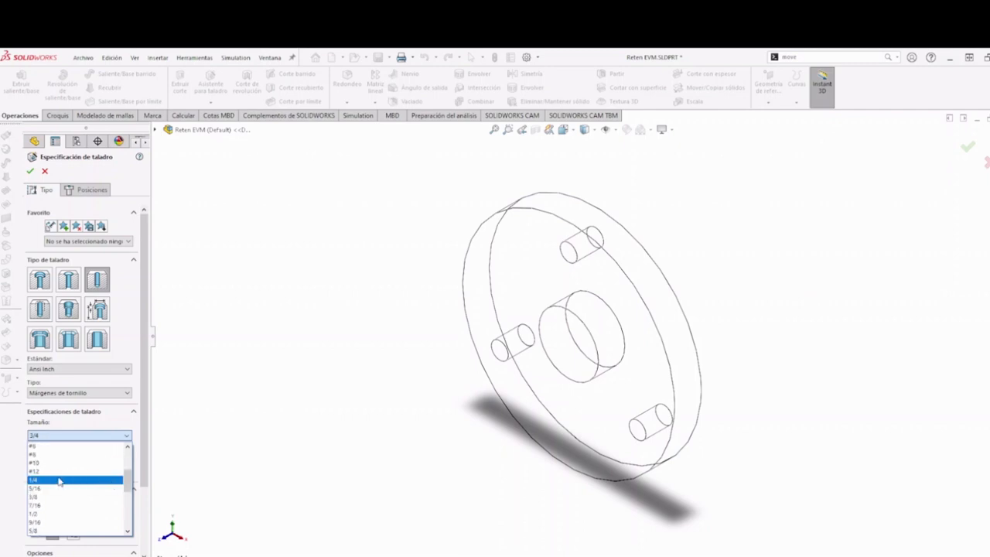
{"action": "left_click", "coordinate": [33, 462]}
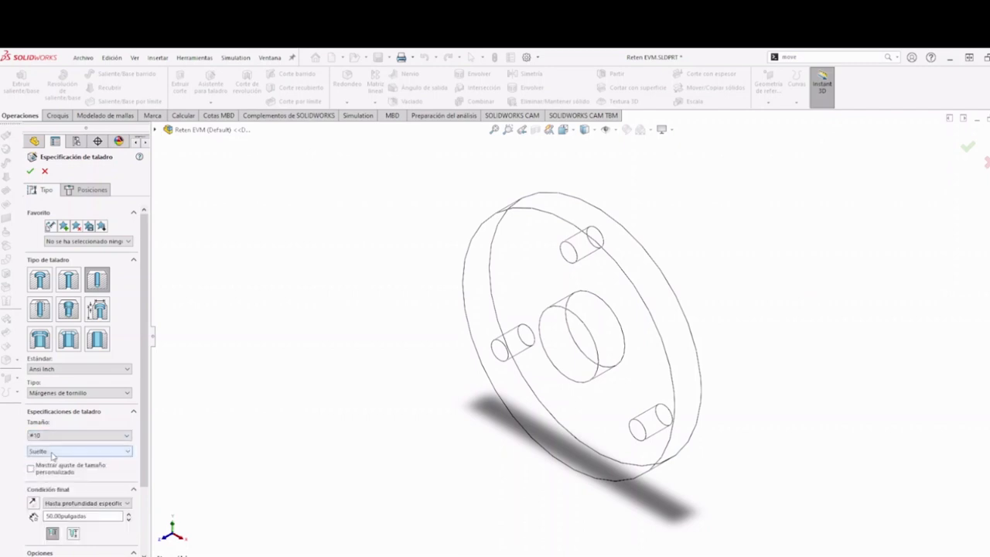
Step: Place the loose-fit (Suelto) #10 clearance holes on the retainer's front face, centred on its three existing screw holes
{"action": "left_click", "coordinate": [30, 171]}
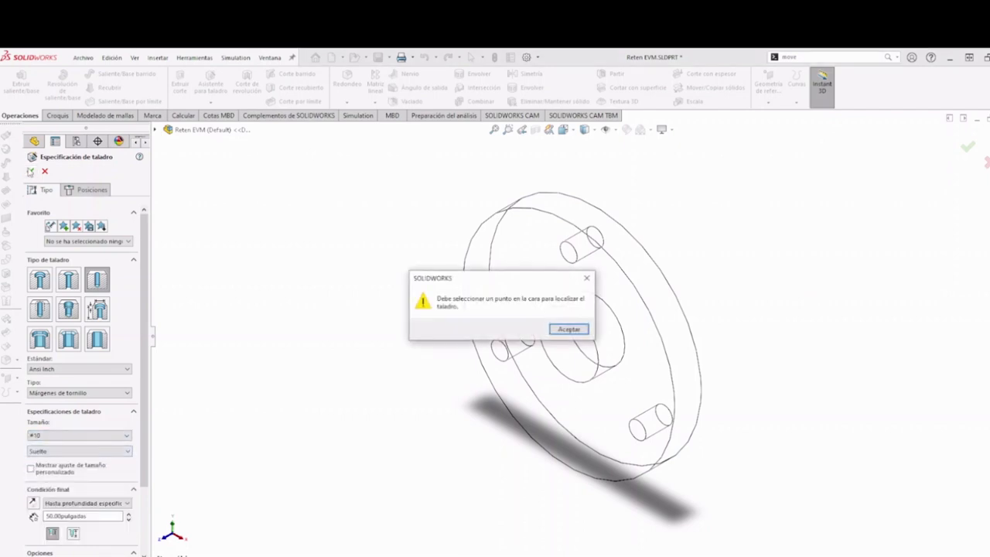
{"action": "left_click", "coordinate": [567, 329]}
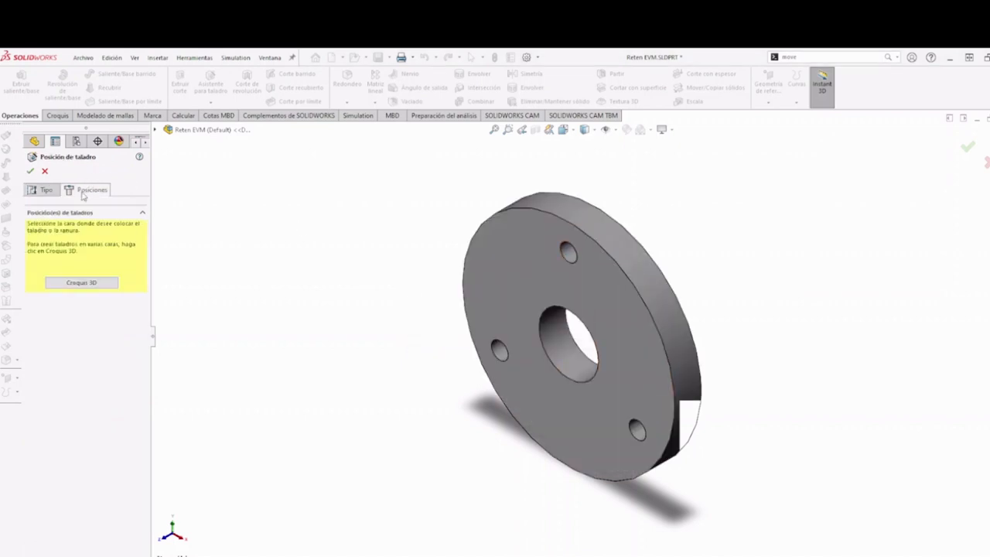
{"action": "left_click", "coordinate": [536, 271]}
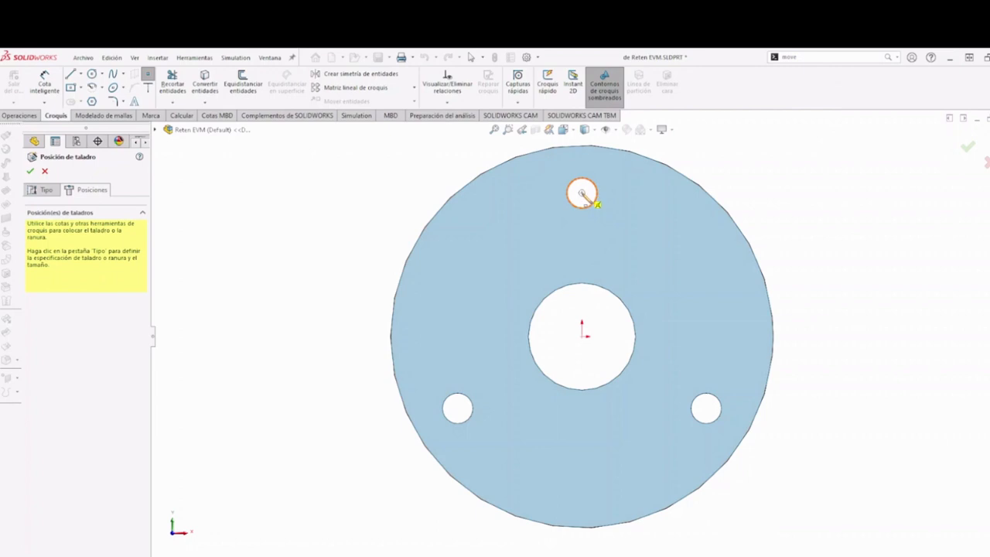
{"action": "left_click", "coordinate": [582, 192]}
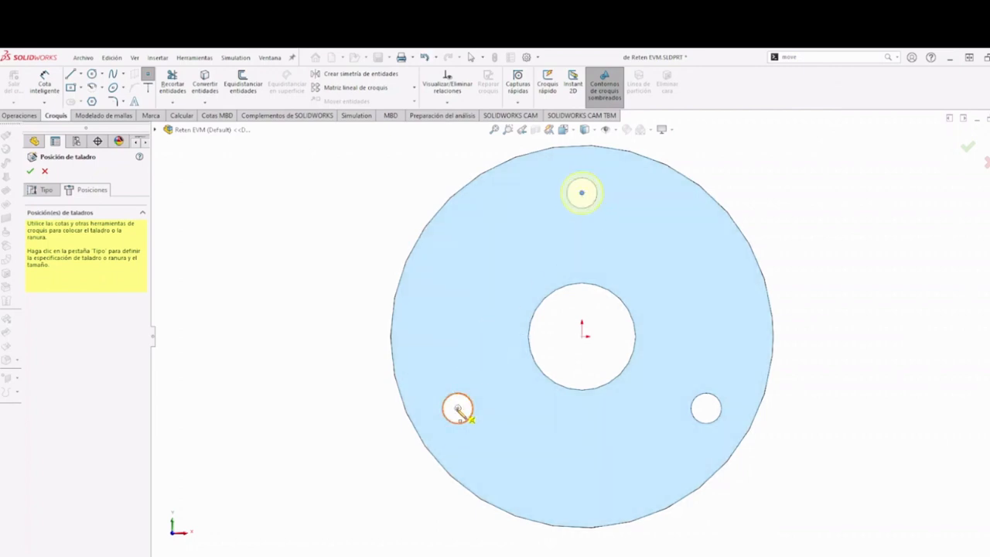
{"action": "left_click", "coordinate": [457, 408]}
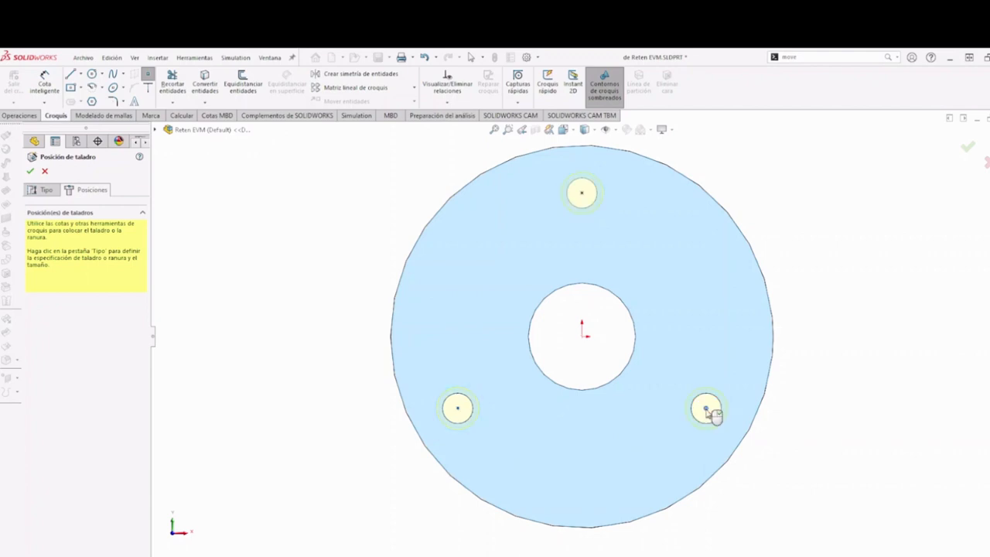
{"action": "left_click", "coordinate": [705, 408]}
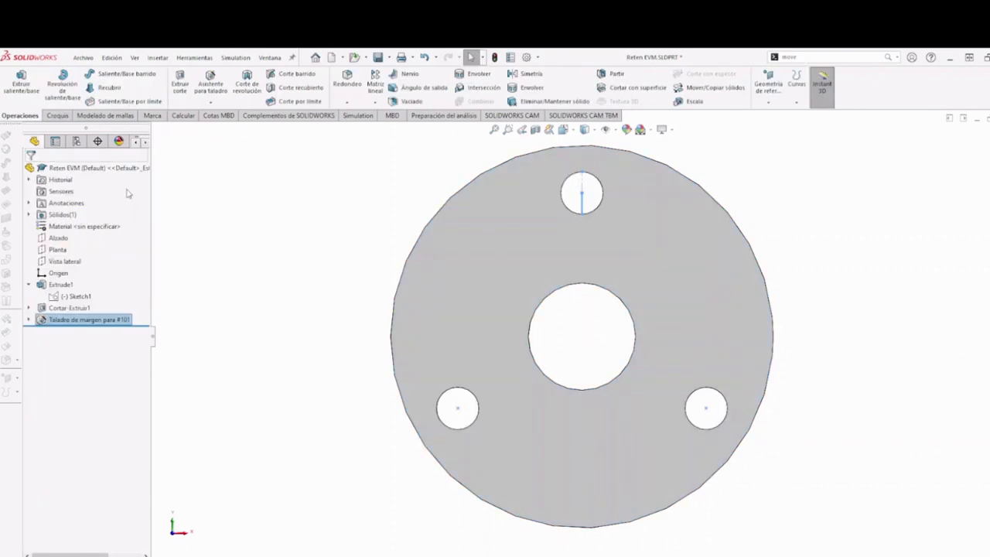
Step: Return to the general assembly, Ensamblaje4, and rebuild it with the modified retainer
{"action": "scroll", "coordinate": [248, 235], "scroll_direction": "up", "scroll_amount": 2}
{"action": "left_click", "coordinate": [248, 235]}
{"action": "middle_click_drag", "start_coordinate": [396, 262], "coordinate": [604, 255]}
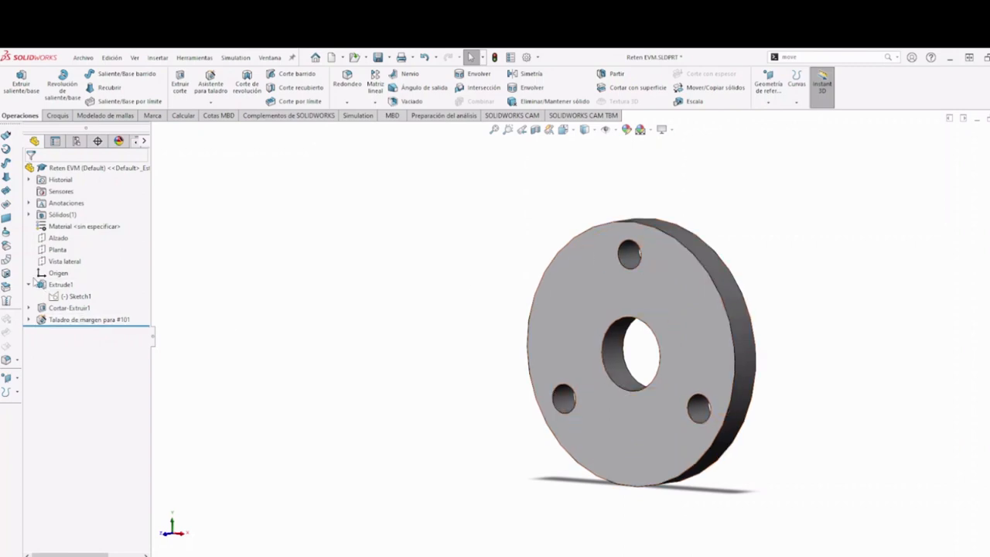
{"action": "left_click", "coordinate": [30, 284]}
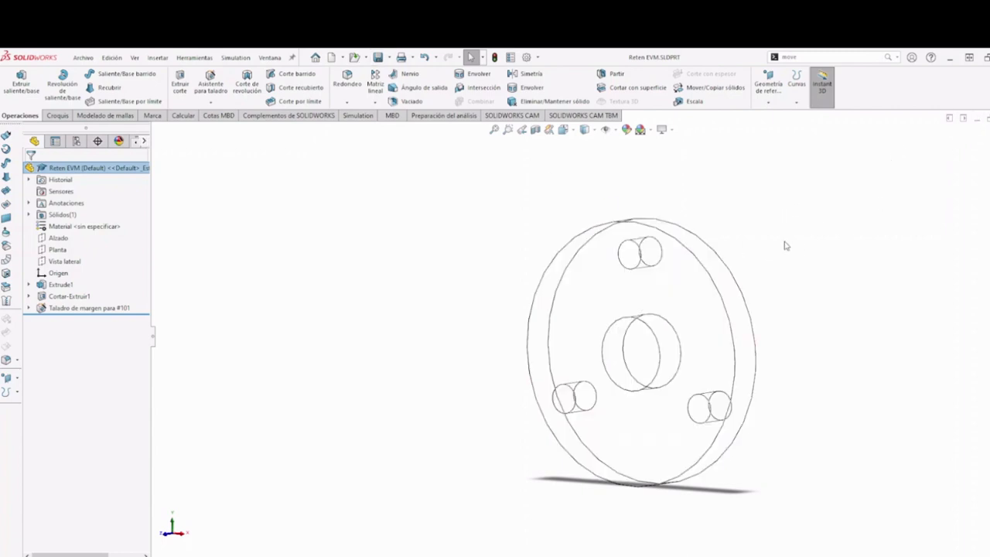
{"action": "scroll", "coordinate": [786, 245], "scroll_direction": "up", "scroll_amount": 3}
{"action": "scroll", "coordinate": [865, 218], "scroll_direction": "down", "scroll_amount": 2}
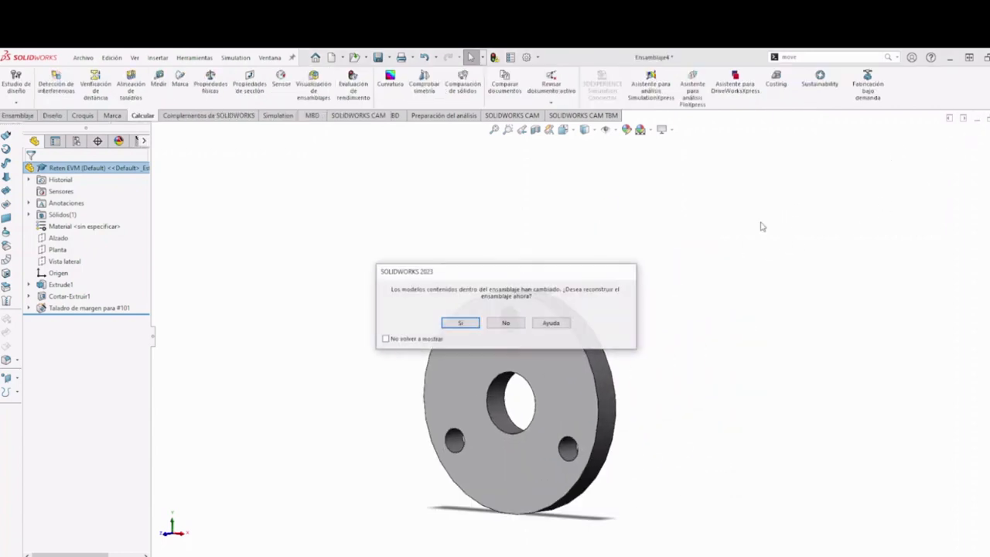
{"action": "left_click", "coordinate": [452, 326]}
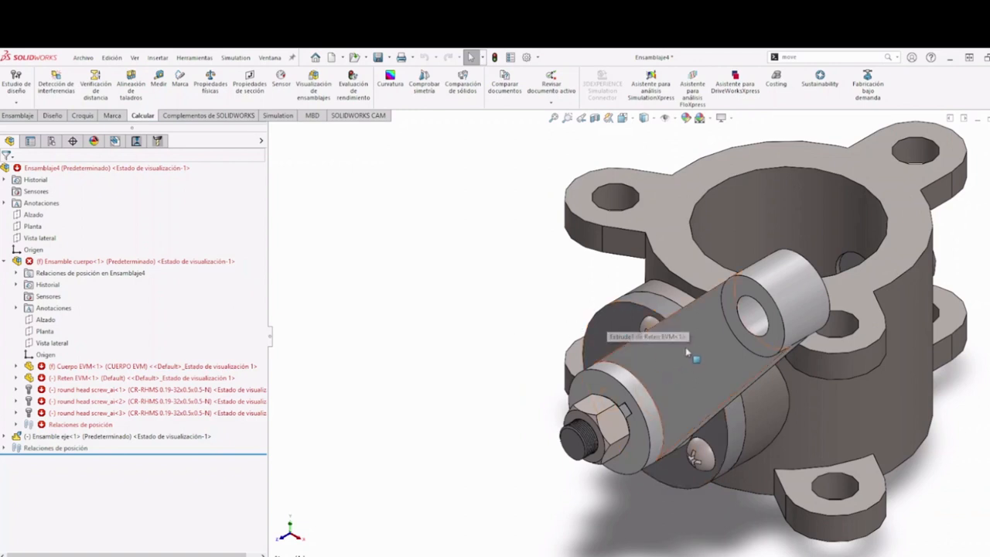
{"action": "left_click", "coordinate": [608, 317]}
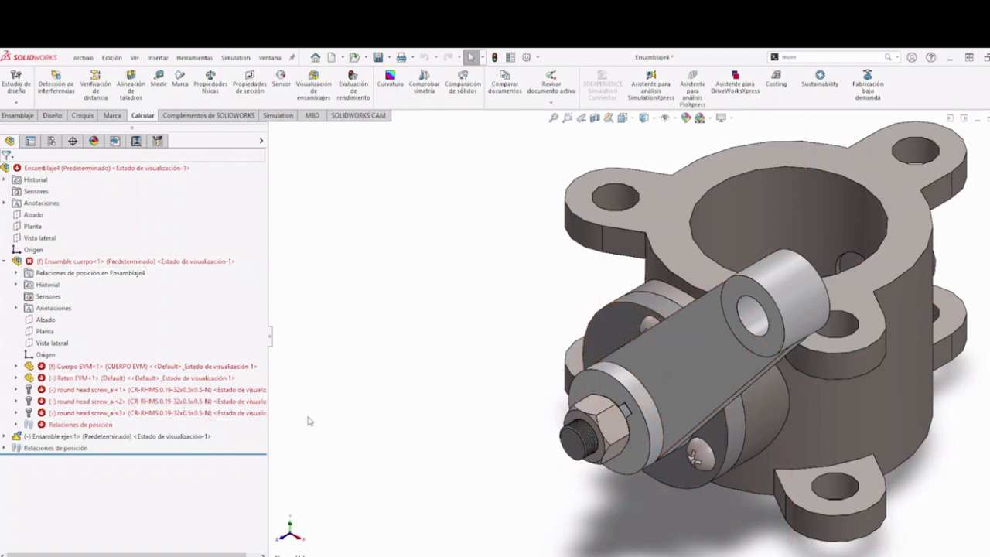
Step: Open the body subassembly, Ensamble cuerpo, in its own window, decline the rebuild on opening, and inspect the retainer's screws up close
{"action": "right_click", "coordinate": [57, 263]}
{"action": "left_click", "coordinate": [70, 152]}
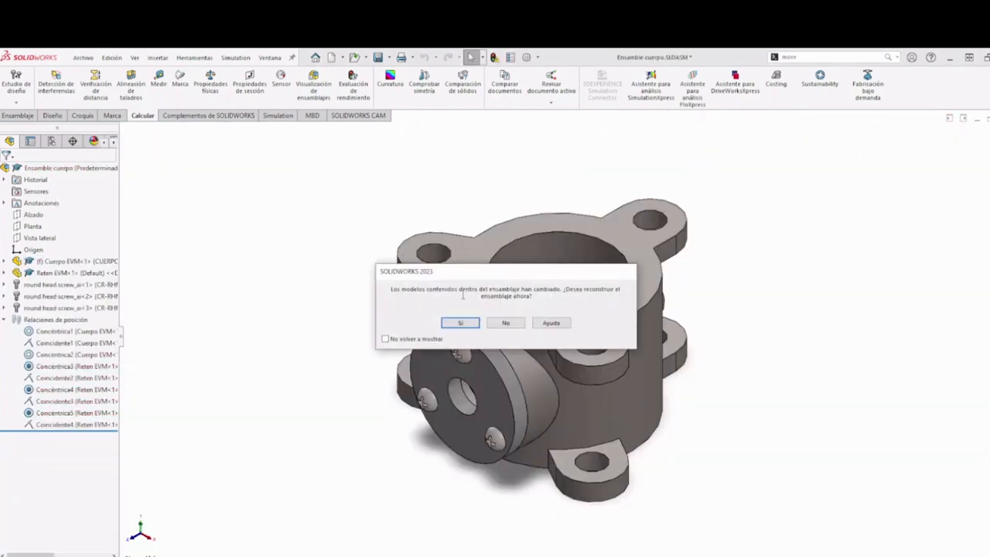
{"action": "left_click", "coordinate": [499, 323]}
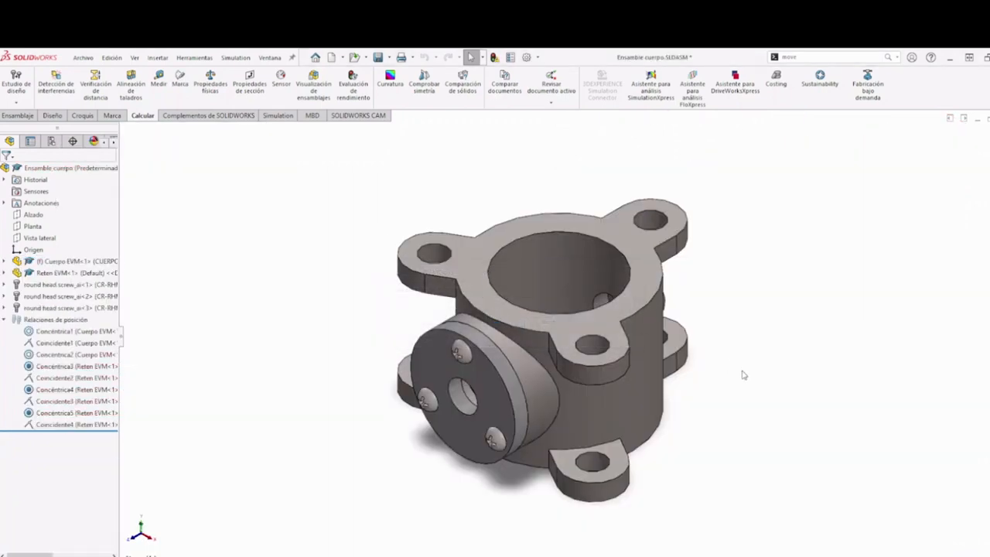
{"action": "scroll", "coordinate": [501, 357], "scroll_direction": "down", "scroll_amount": 5}
{"action": "scroll", "coordinate": [501, 357], "scroll_direction": "down", "scroll_amount": 1}
{"action": "left_click_drag", "start_coordinate": [564, 377], "coordinate": [522, 327]}
{"action": "left_click", "coordinate": [187, 290]}
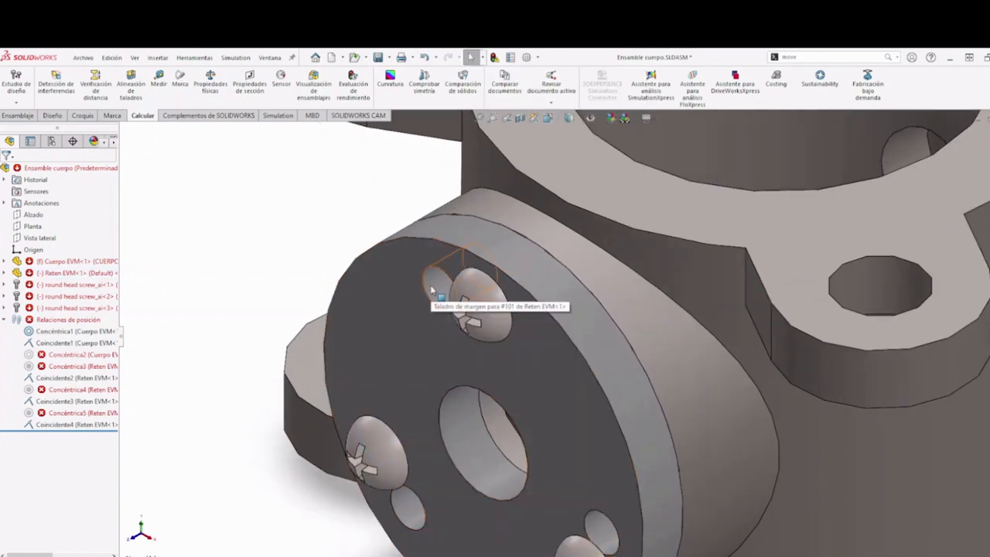
Step: Suppress the three round head screws in the body subassembly
{"action": "left_click", "coordinate": [74, 284]}
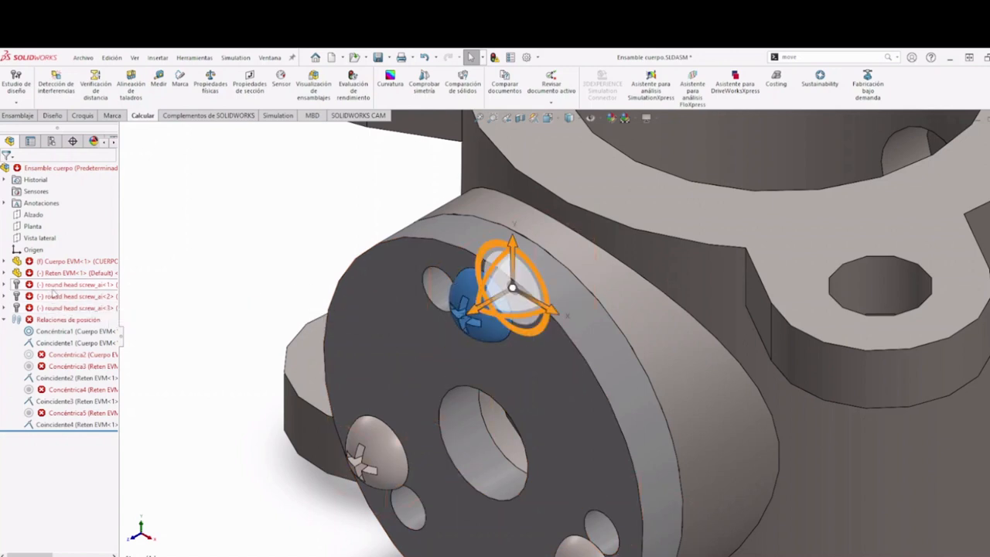
{"action": "left_click", "coordinate": [74, 297], "text": "ctrl"}
{"action": "left_click", "coordinate": [49, 308], "text": "ctrl"}
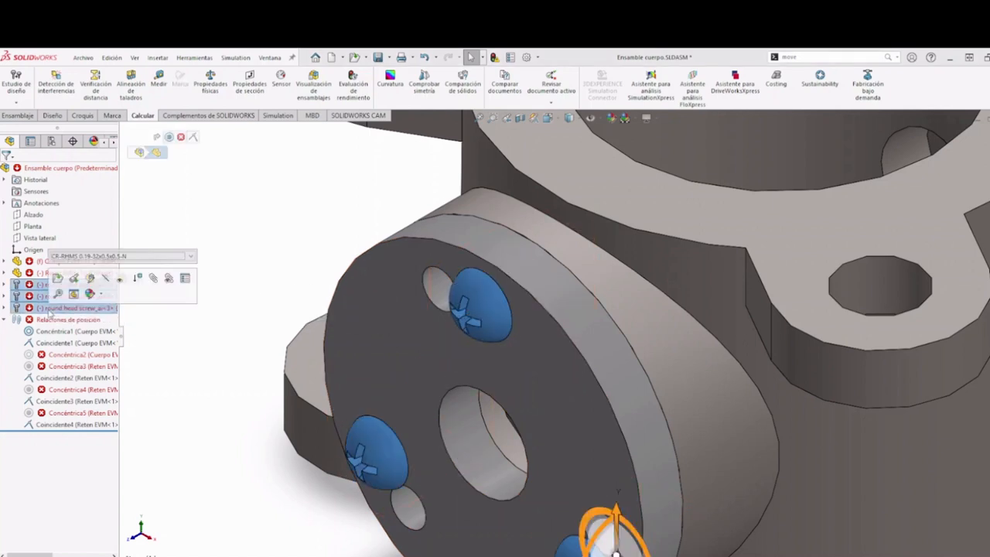
{"action": "left_click", "coordinate": [137, 278]}
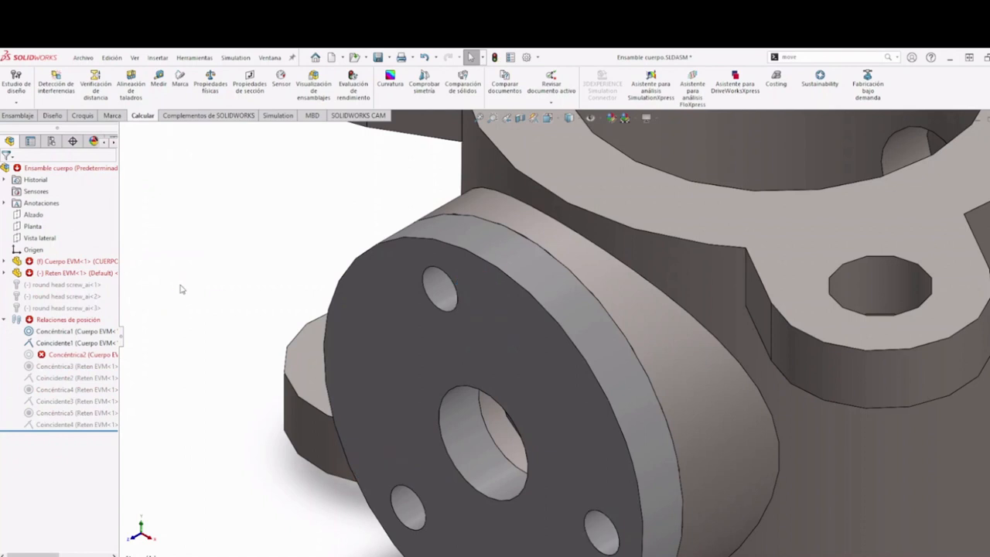
Step: Examine the Concéntrica2 mate and the alignment of the retainer's clearance holes with the body's threaded holes
{"action": "left_click", "coordinate": [74, 354]}
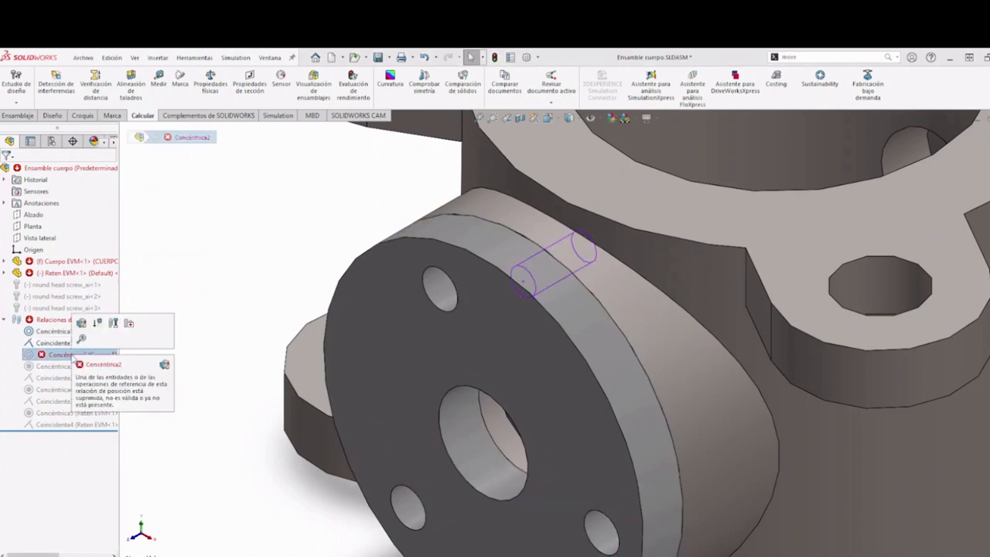
{"action": "left_click", "coordinate": [250, 314]}
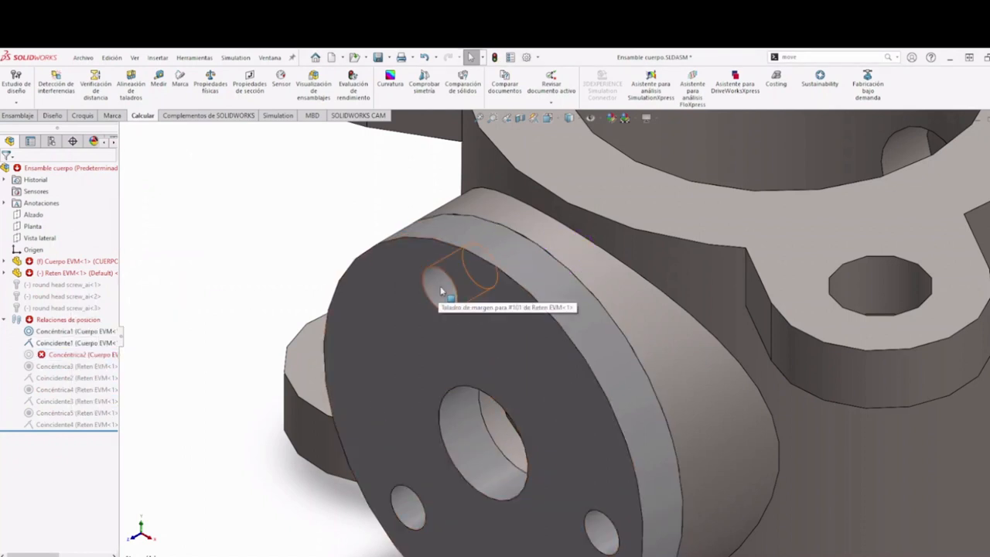
{"action": "left_click", "coordinate": [514, 303]}
{"action": "scroll", "coordinate": [473, 331], "scroll_direction": "down", "scroll_amount": 3}
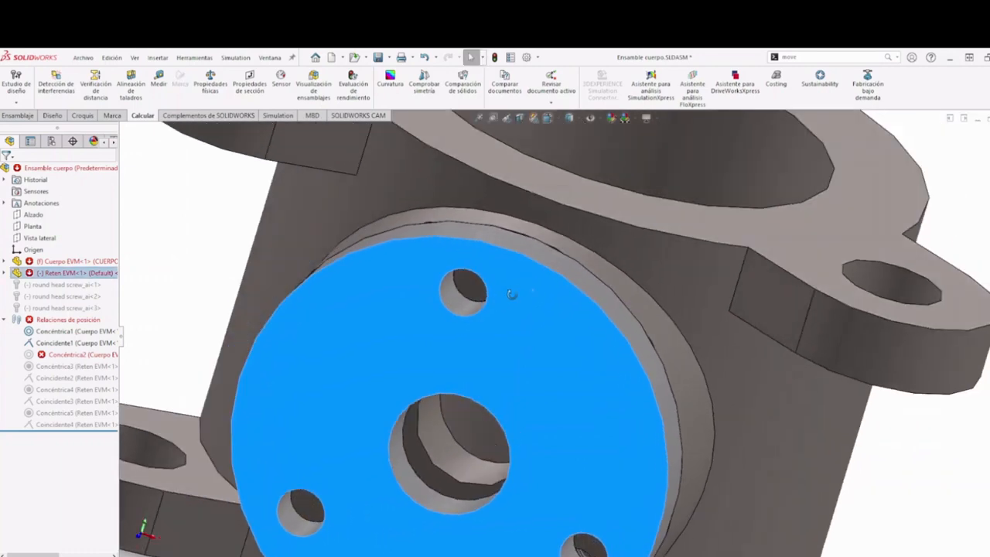
{"action": "middle_click_drag", "start_coordinate": [511, 294], "coordinate": [533, 292]}
{"action": "left_click_drag", "start_coordinate": [527, 295], "coordinate": [572, 312]}
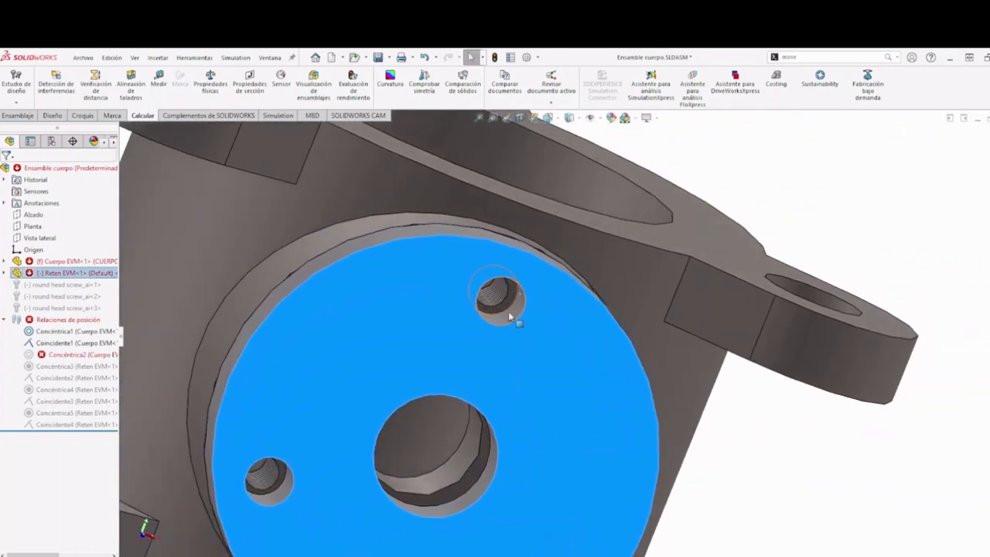
{"action": "middle_click_drag", "start_coordinate": [508, 311], "coordinate": [406, 312]}
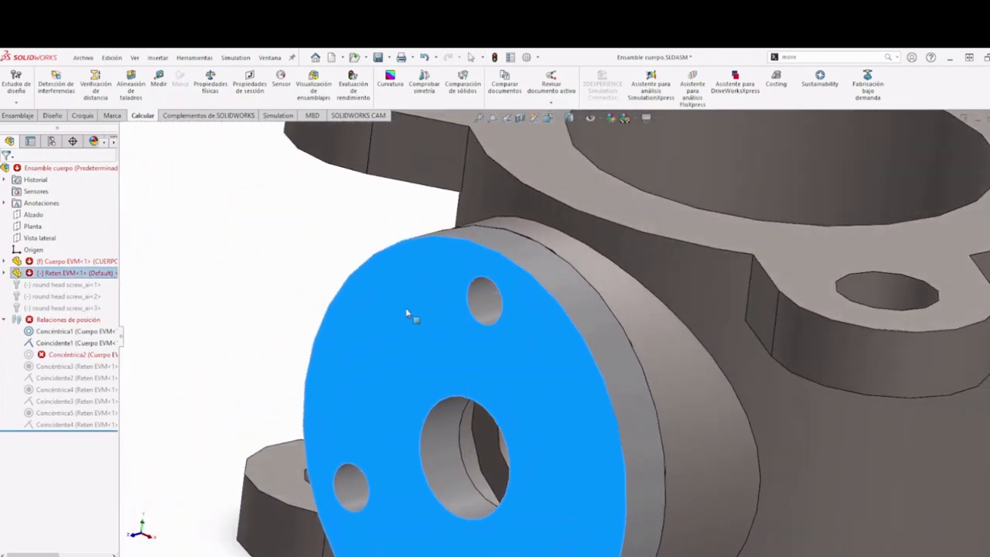
{"action": "left_click", "coordinate": [209, 329]}
Step: Edit the Concéntrica2 mate, replacing its missing reference with the inner face of the retainer's upper clearance hole
{"action": "right_click", "coordinate": [72, 355]}
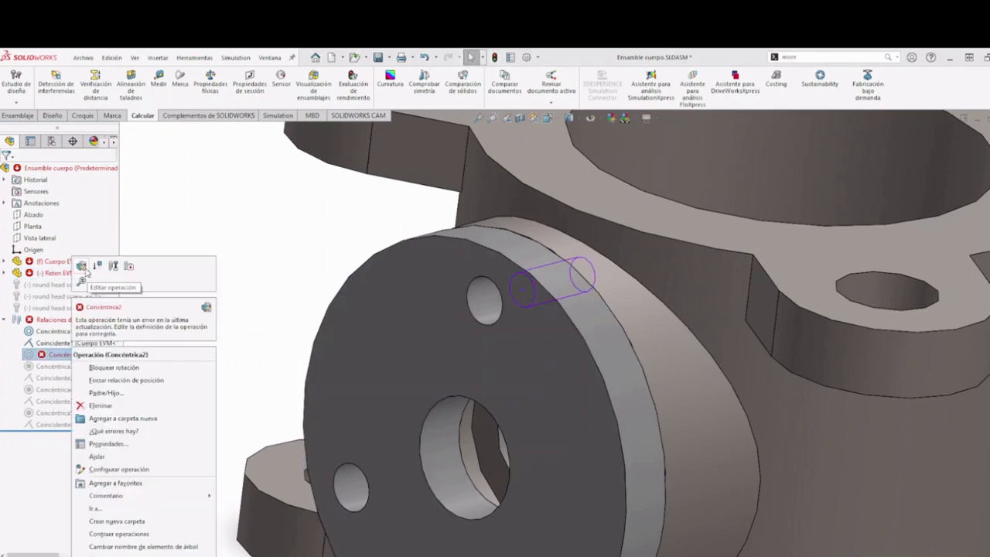
{"action": "left_click", "coordinate": [85, 269]}
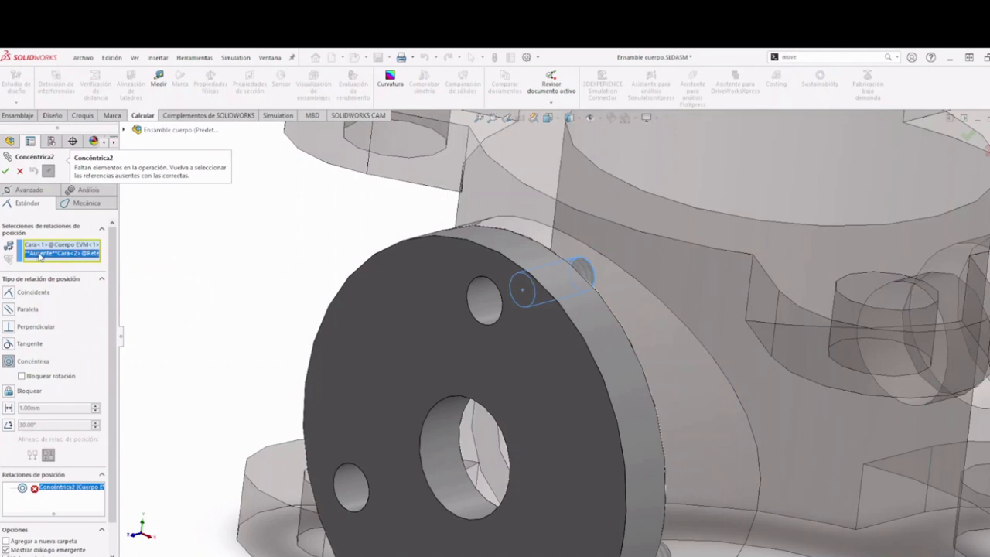
{"action": "key", "text": "Delete"}
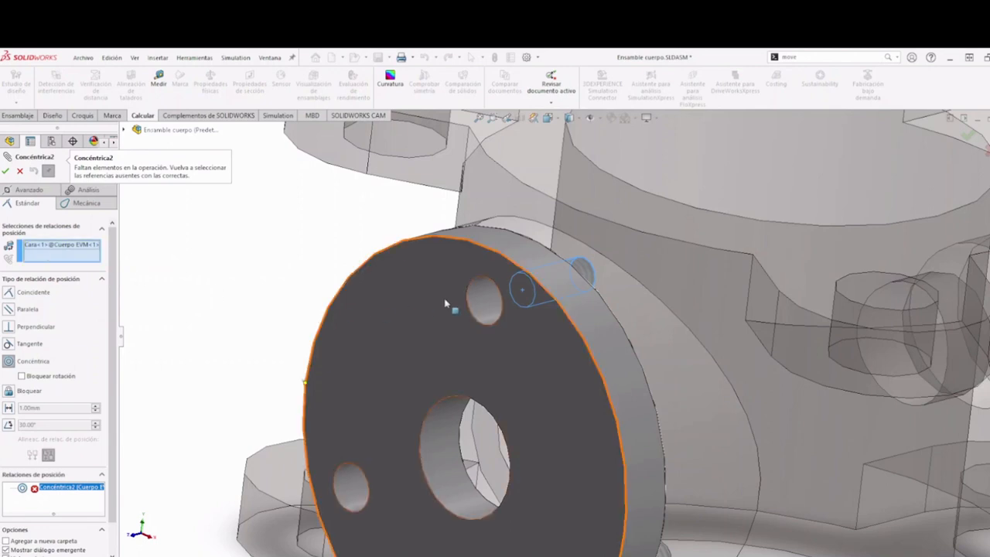
{"action": "left_click", "coordinate": [487, 300]}
{"action": "left_click", "coordinate": [493, 302]}
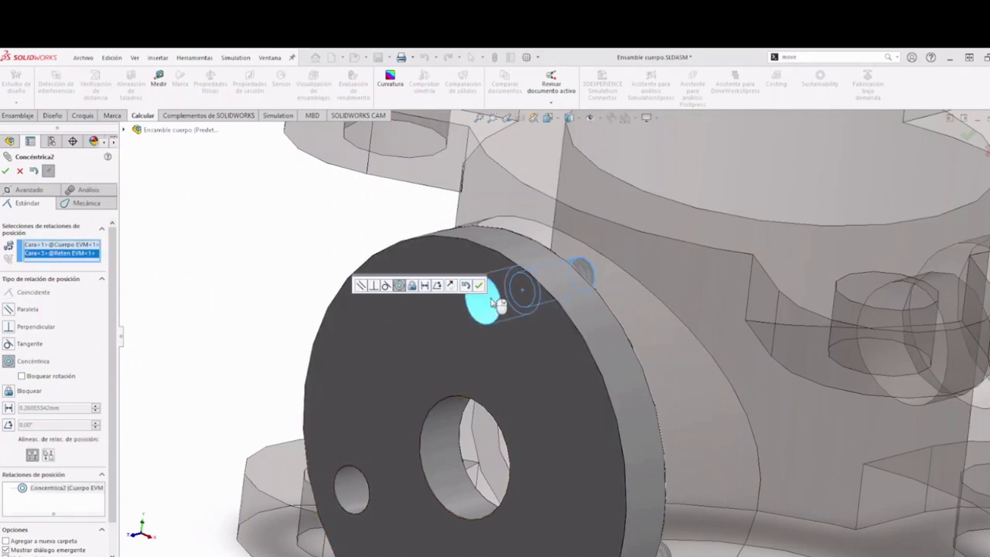
{"action": "left_click", "coordinate": [6, 170]}
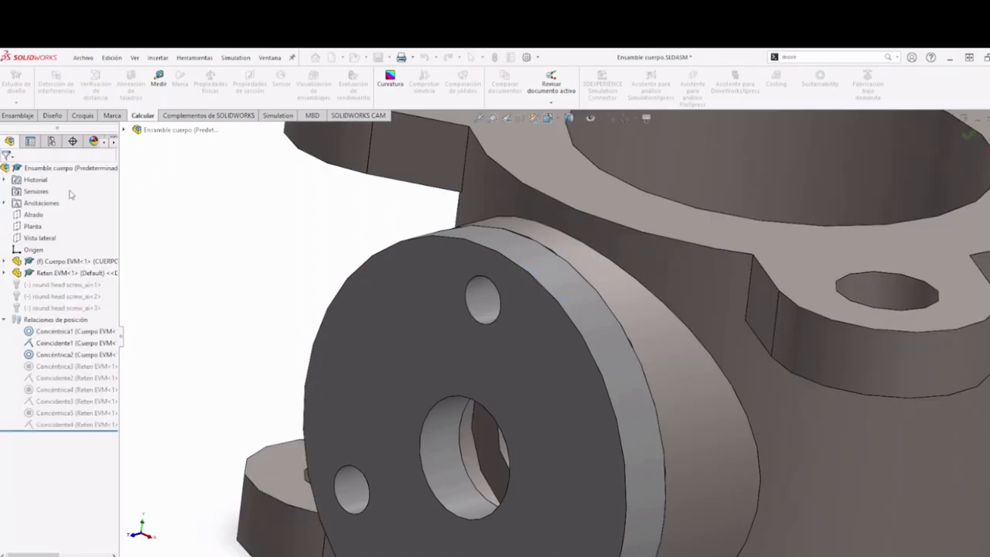
Step: Unsuppress the three round head screws in the body subassembly
{"action": "left_click", "coordinate": [68, 285]}
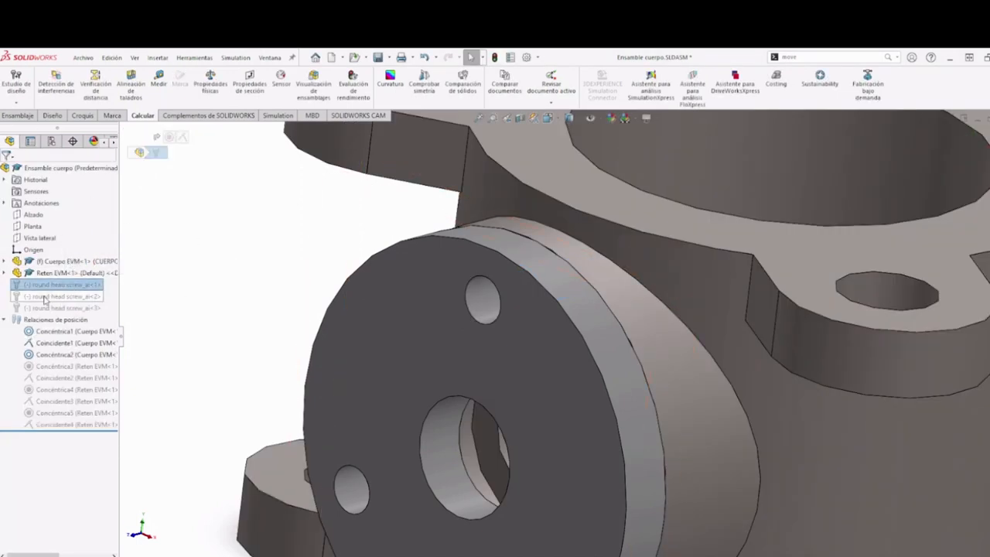
{"action": "left_click", "coordinate": [51, 308], "text": "shift"}
{"action": "right_click", "coordinate": [51, 306]}
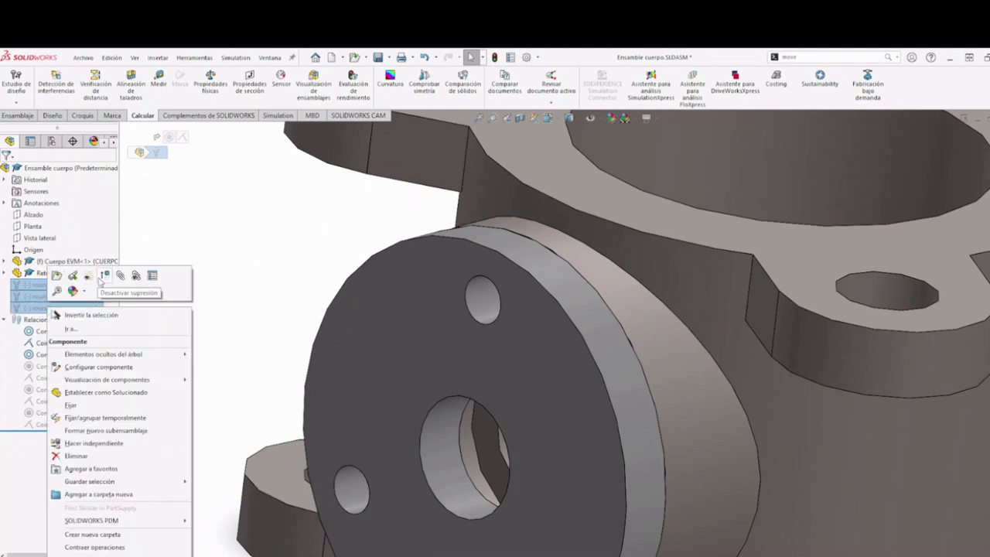
{"action": "left_click", "coordinate": [103, 277]}
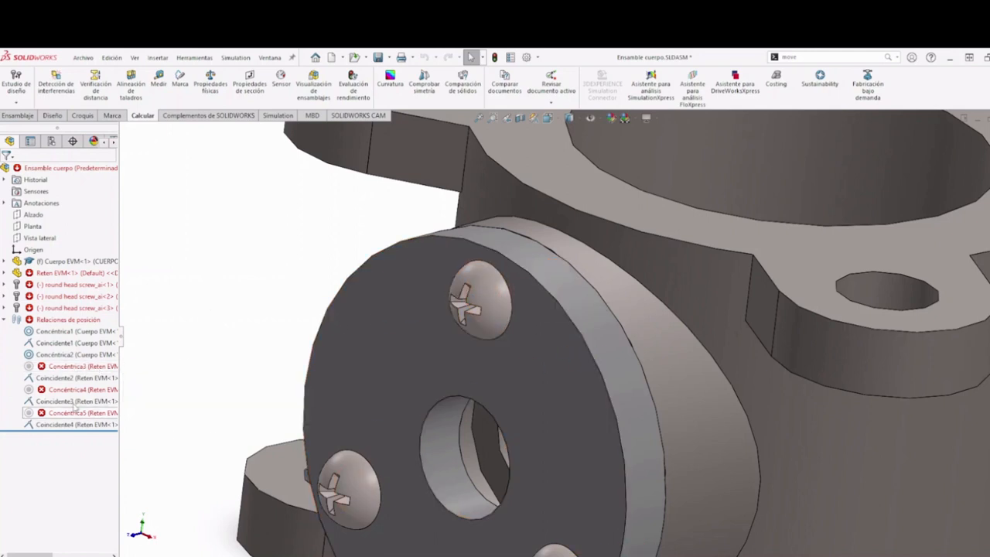
Step: Delete the two lower round head screws, instances 2 and 3, from the retainer together with their dependent mates
{"action": "scroll", "coordinate": [518, 365], "scroll_direction": "up", "scroll_amount": 1}
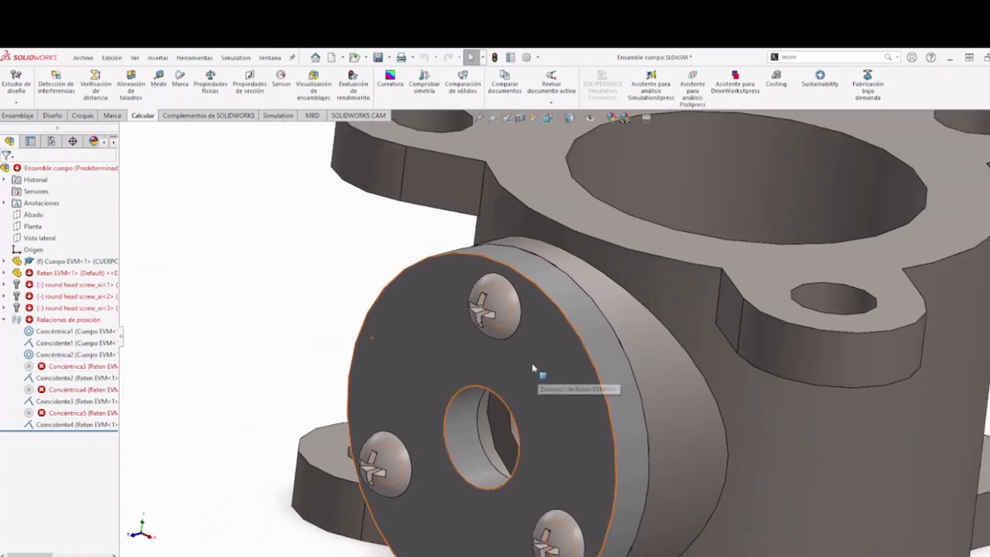
{"action": "scroll", "coordinate": [532, 368], "scroll_direction": "down", "scroll_amount": 2}
{"action": "scroll", "coordinate": [492, 333], "scroll_direction": "up", "scroll_amount": 3}
{"action": "scroll", "coordinate": [456, 415], "scroll_direction": "down", "scroll_amount": 2}
{"action": "left_click", "coordinate": [437, 439]}
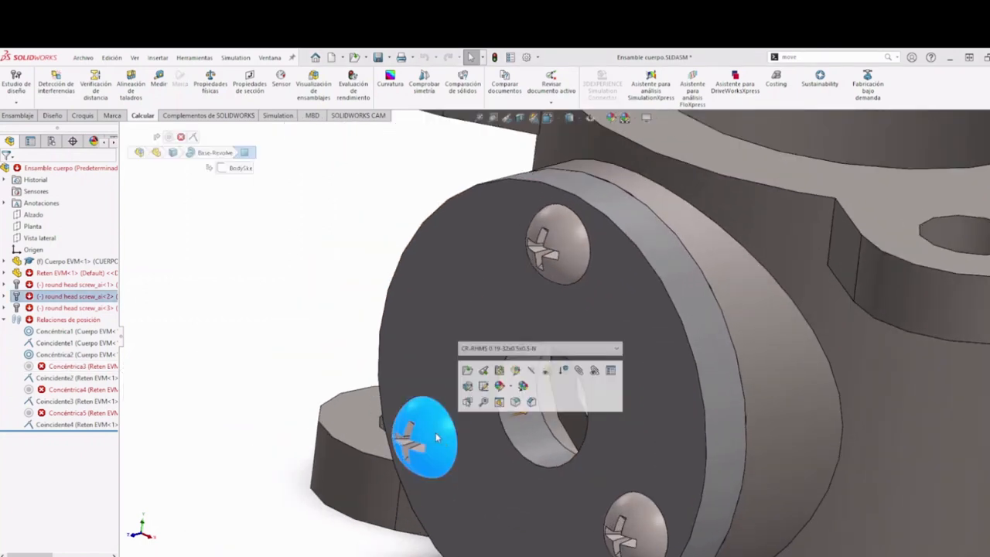
{"action": "key", "text": "Delete"}
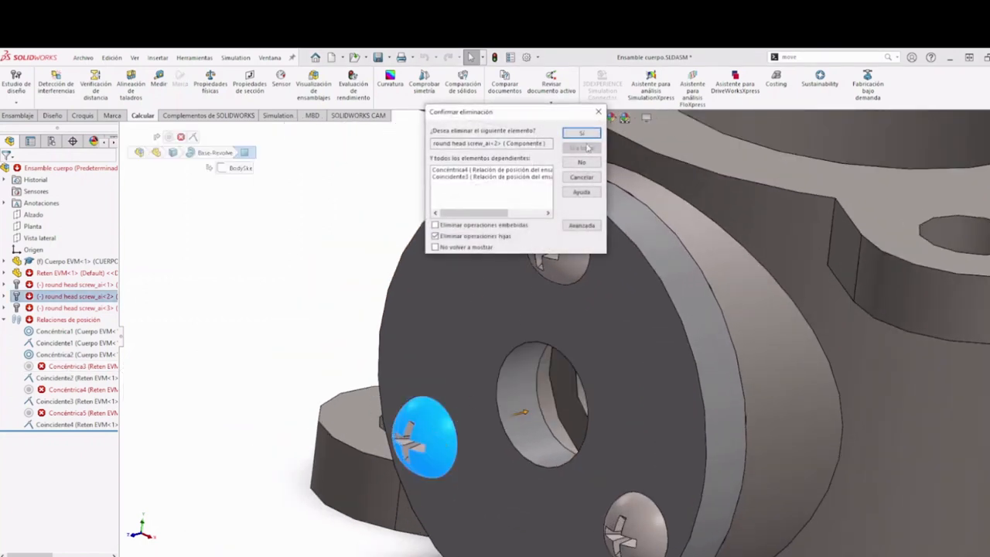
{"action": "left_click", "coordinate": [584, 135]}
{"action": "left_click", "coordinate": [642, 521]}
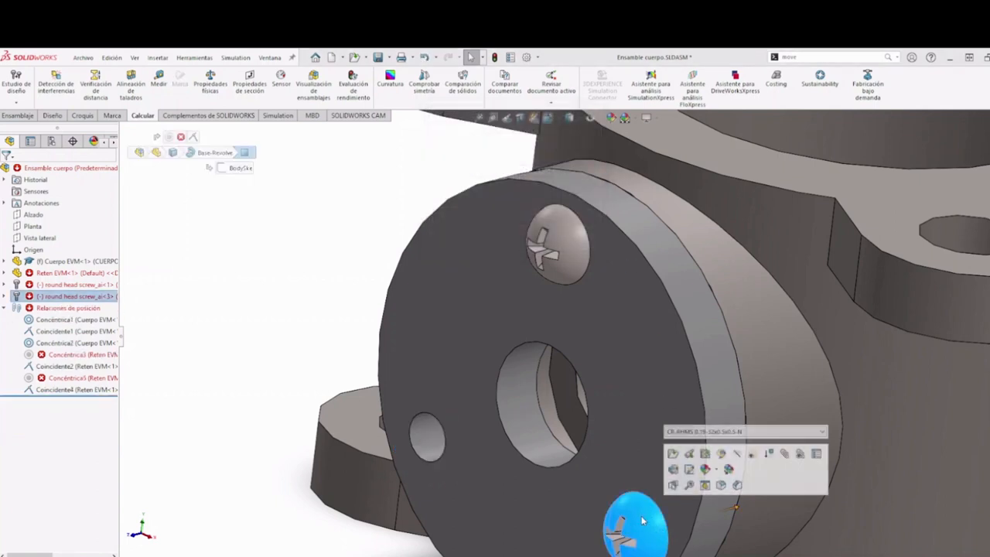
{"action": "key", "text": "Delete"}
{"action": "left_click", "coordinate": [578, 136]}
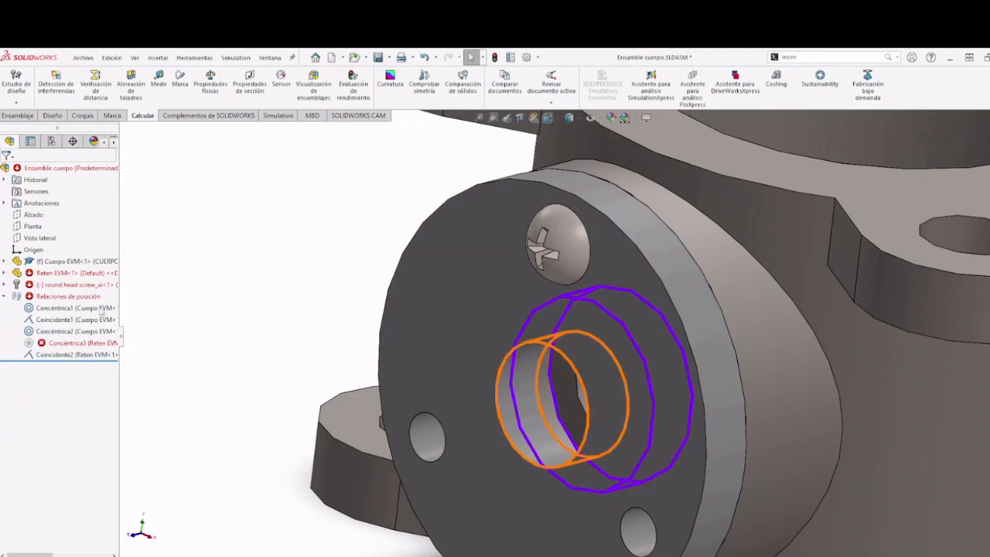
Step: Edit the Concéntrica3 mate, replacing its missing reference with the inner face of the retainer's upper clearance hole
{"action": "left_click_drag", "start_coordinate": [572, 234], "coordinate": [288, 208]}
{"action": "right_click", "coordinate": [72, 345]}
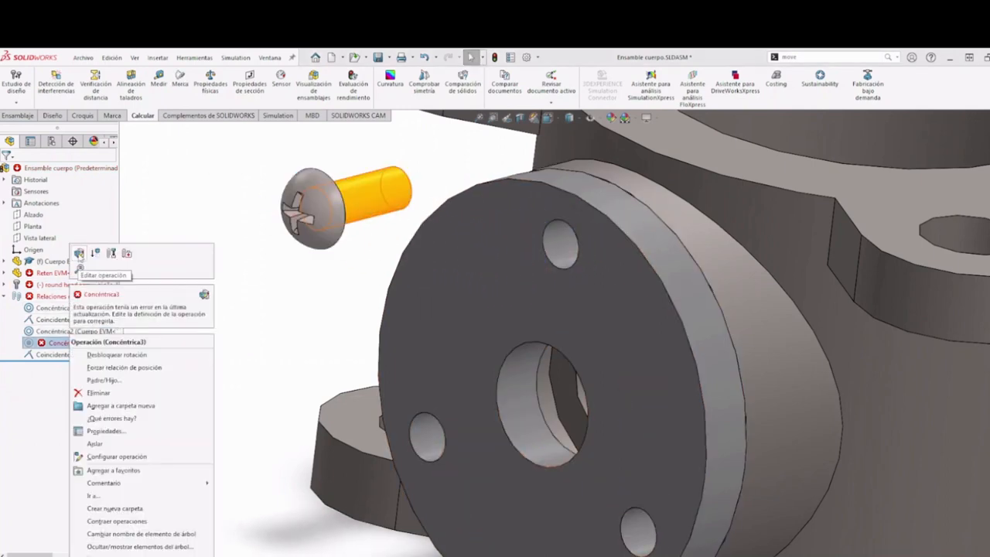
{"action": "left_click", "coordinate": [79, 251]}
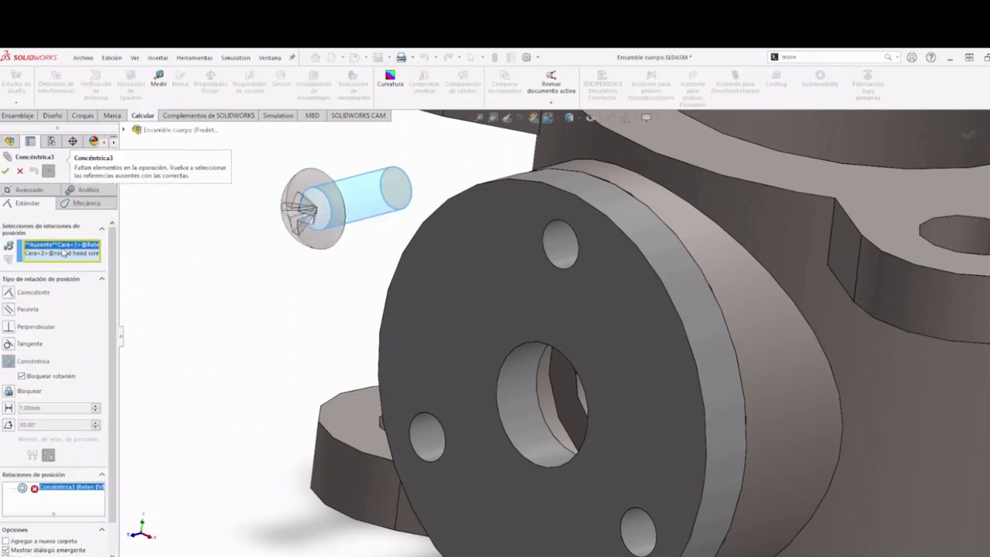
{"action": "key", "text": "Delete"}
{"action": "left_click", "coordinate": [558, 242]}
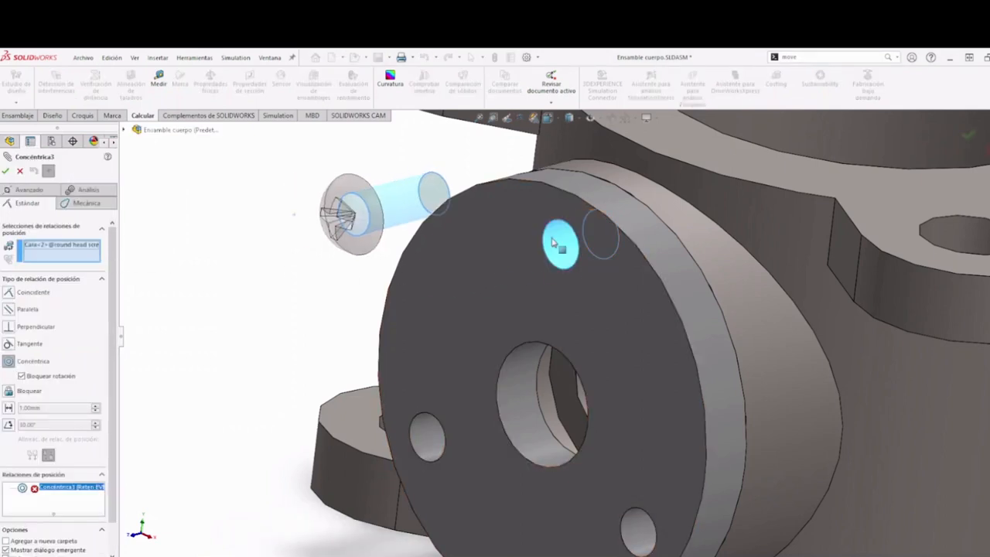
{"action": "left_click", "coordinate": [739, 235]}
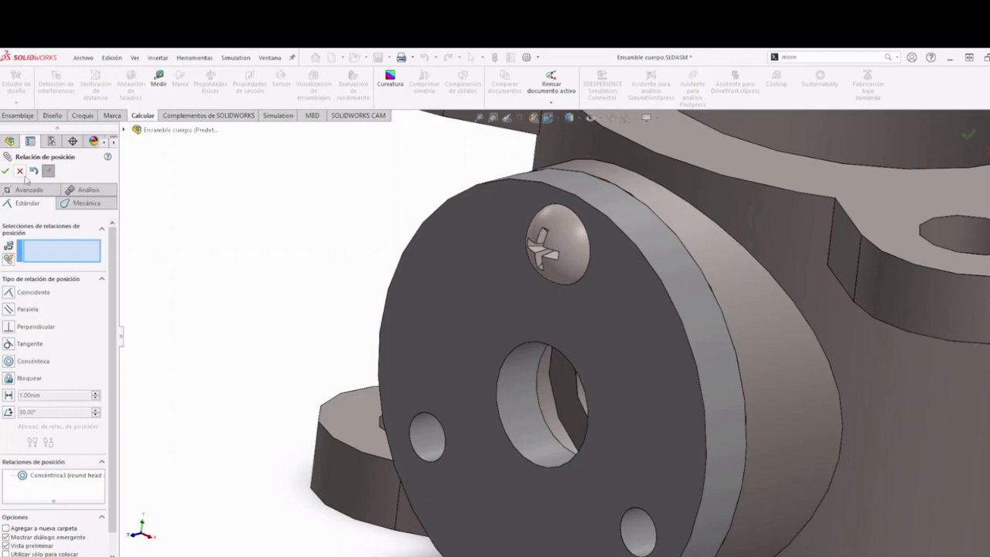
{"action": "key", "text": "Escape"}
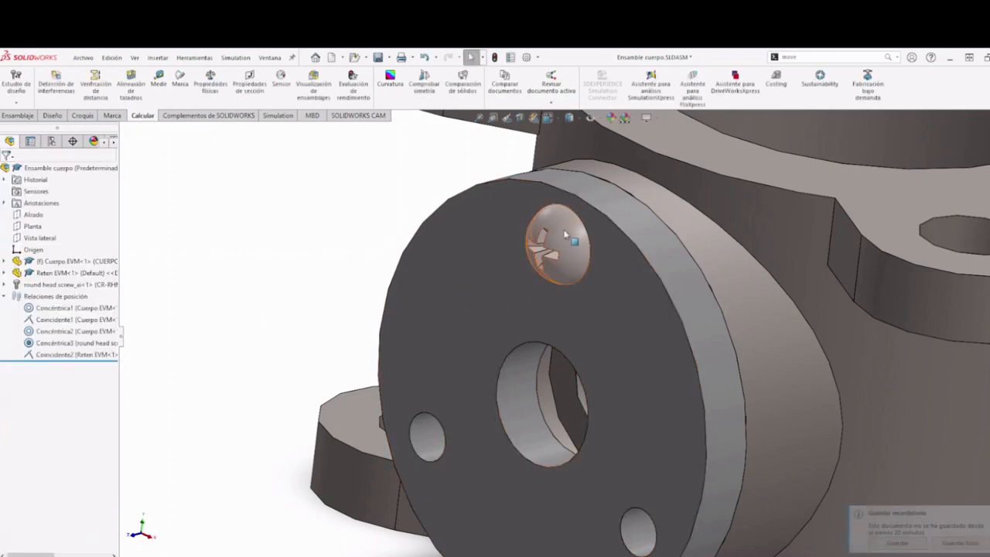
Step: Copy the upper round head screw with its mates into the retainer's two lower holes, repeating the Coincidente2 face reference
{"action": "right_click", "coordinate": [568, 232]}
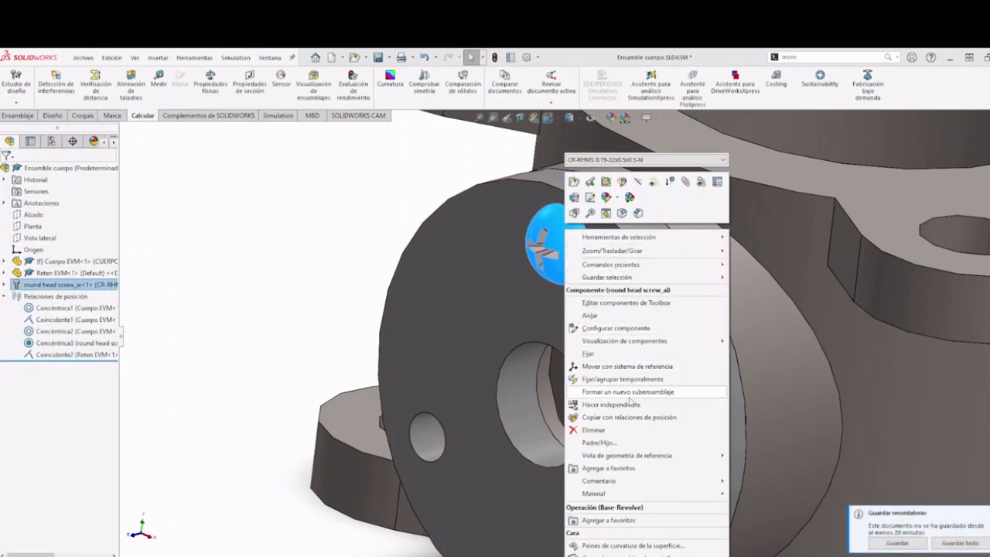
{"action": "left_click", "coordinate": [625, 418]}
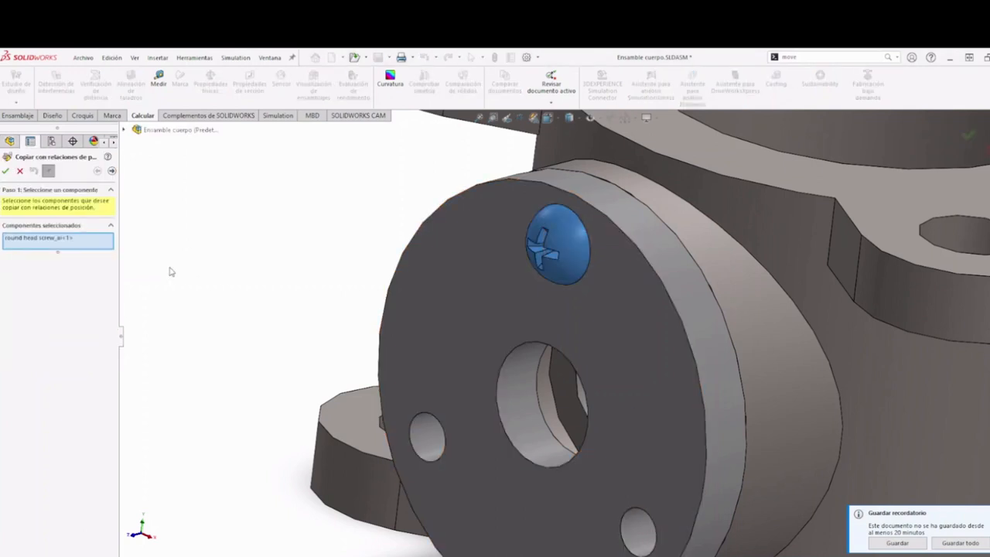
{"action": "left_click", "coordinate": [112, 171]}
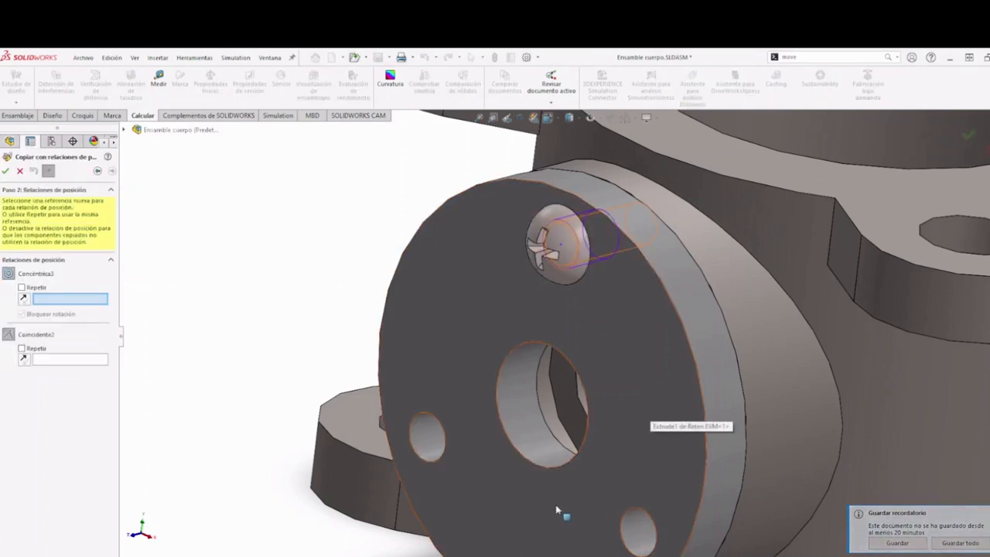
{"action": "left_click", "coordinate": [21, 349]}
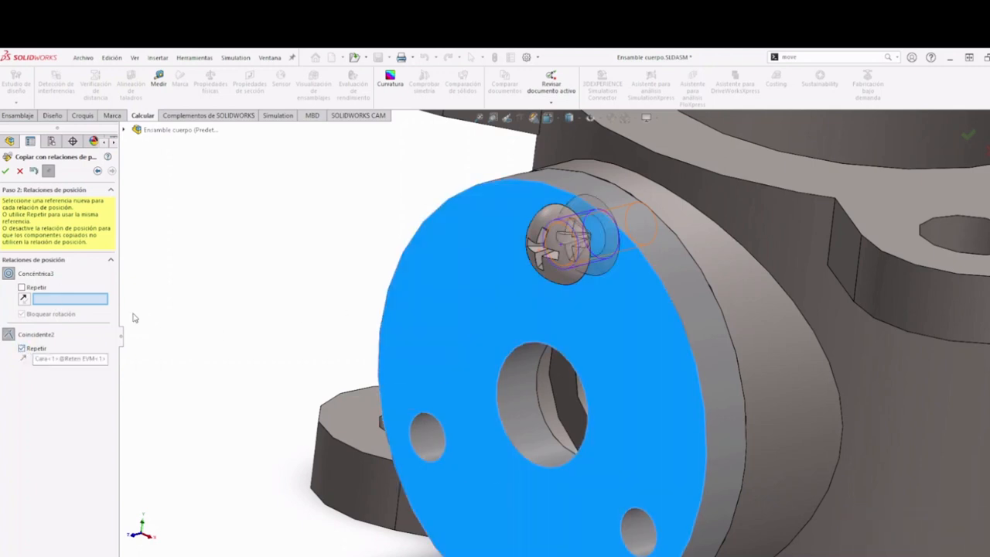
{"action": "left_click", "coordinate": [422, 450]}
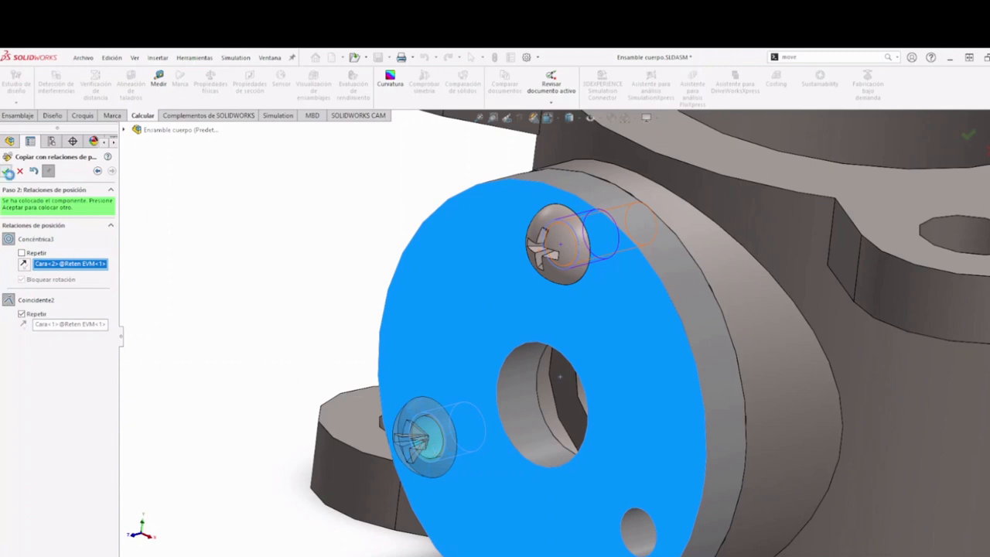
{"action": "left_click", "coordinate": [7, 171]}
{"action": "left_click", "coordinate": [642, 541]}
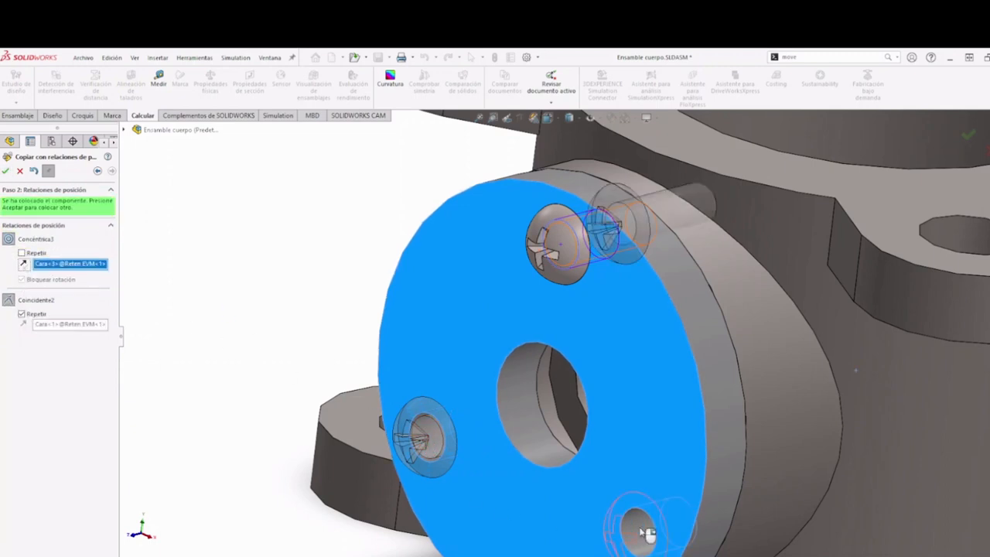
{"action": "left_click", "coordinate": [7, 171]}
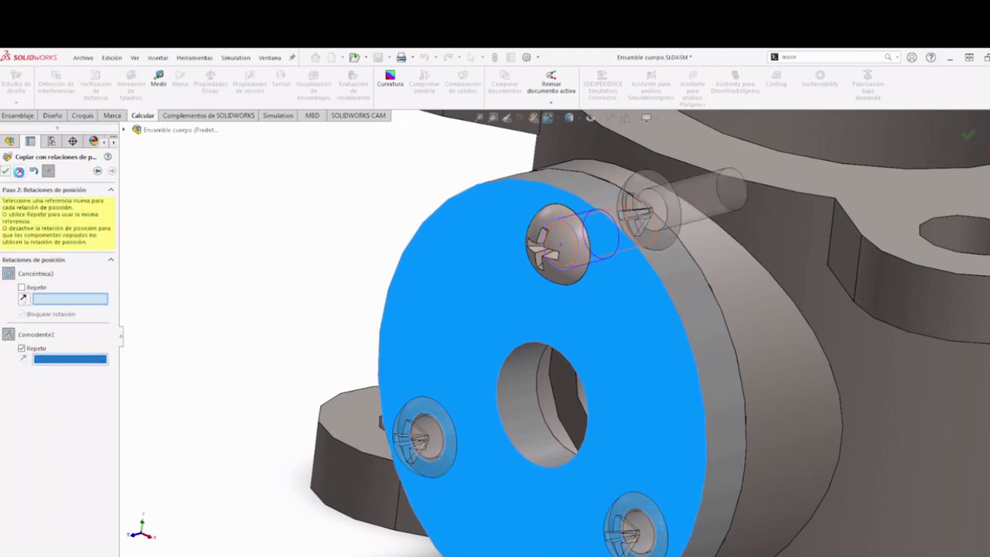
{"action": "key", "text": "Escape"}
Step: Examine the upper screw's fit in the retainer and threaded hole with a temporary section view through the Vista lateral plane
{"action": "scroll", "coordinate": [276, 300], "scroll_direction": "up", "scroll_amount": 1}
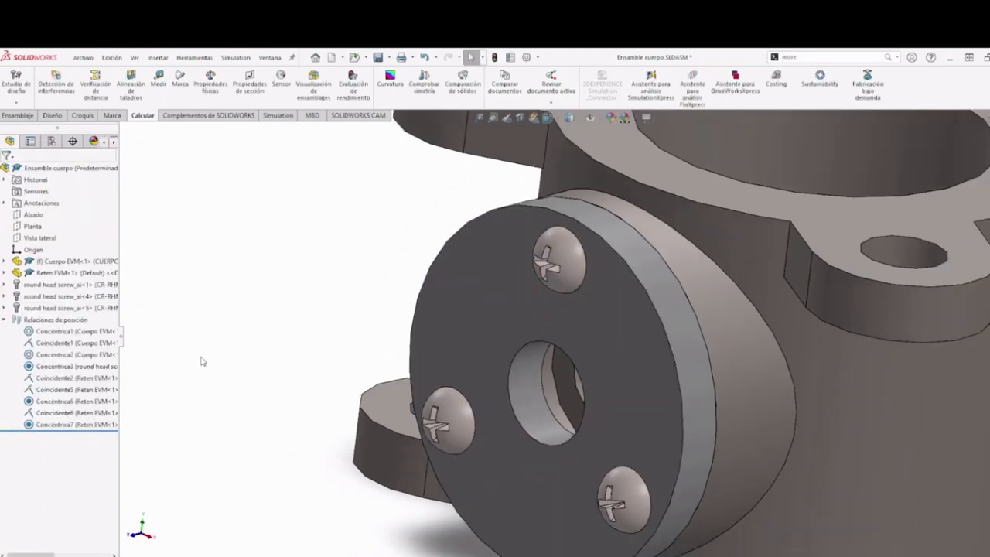
{"action": "mouse_move", "coordinate": [379, 333]}
{"action": "middle_mouse_down"}
{"action": "mouse_move", "coordinate": [406, 314]}
{"action": "mouse_move", "coordinate": [379, 322]}
{"action": "middle_mouse_up"}
{"action": "scroll", "coordinate": [382, 322], "scroll_direction": "up", "scroll_amount": 1}
{"action": "key", "text": "f"}
{"action": "left_click", "coordinate": [522, 119]}
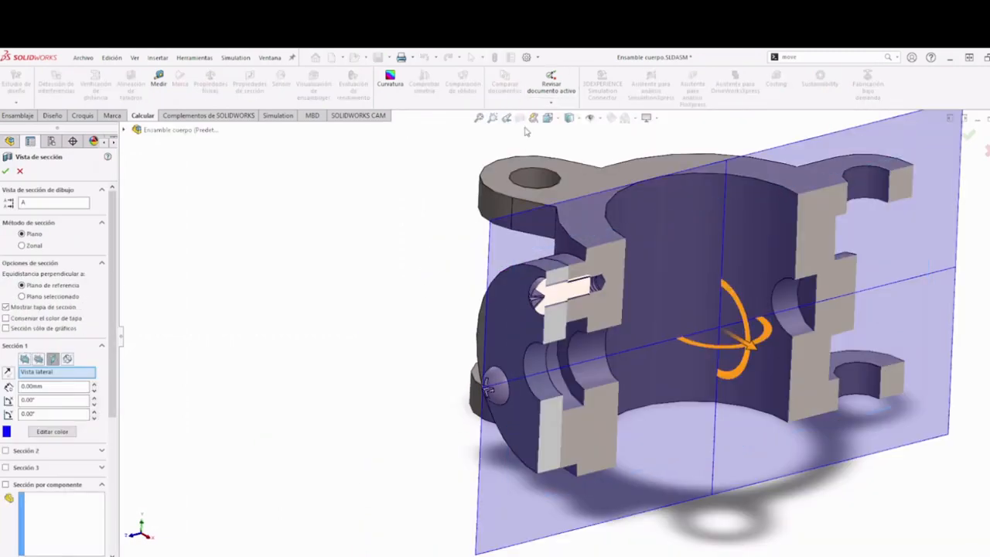
{"action": "left_click", "coordinate": [972, 136]}
{"action": "scroll", "coordinate": [603, 287], "scroll_direction": "down", "scroll_amount": 10}
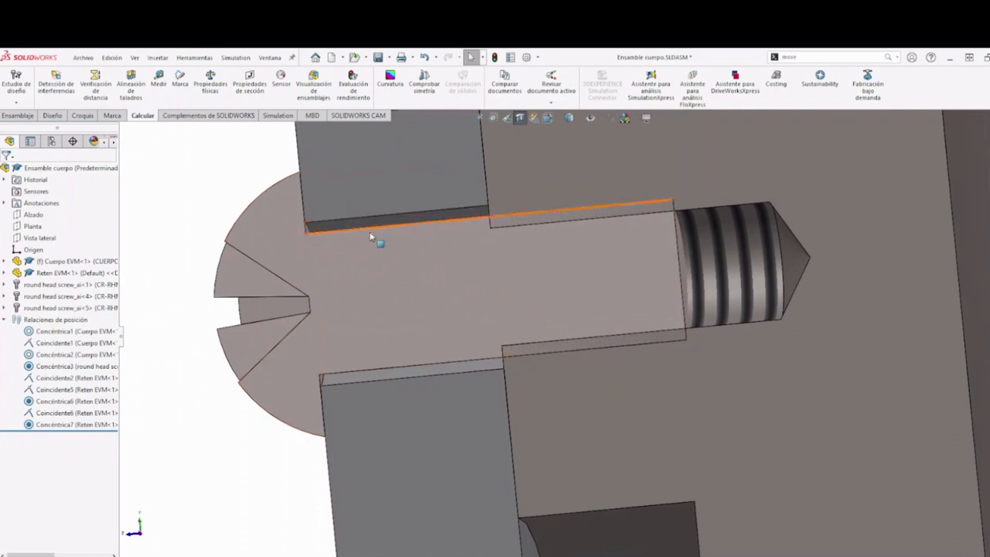
{"action": "scroll", "coordinate": [624, 252], "scroll_direction": "up", "scroll_amount": 5}
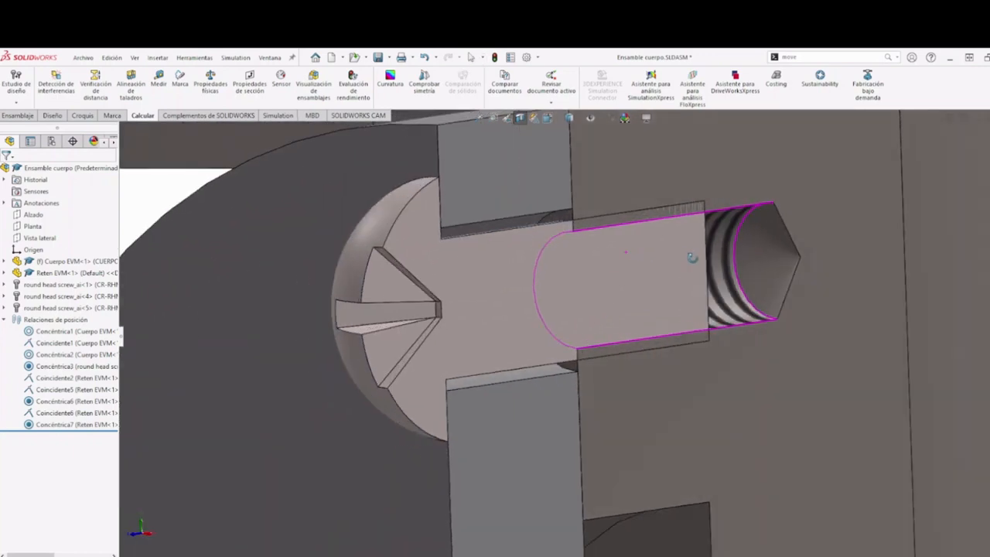
{"action": "scroll", "coordinate": [714, 271], "scroll_direction": "up", "scroll_amount": 3}
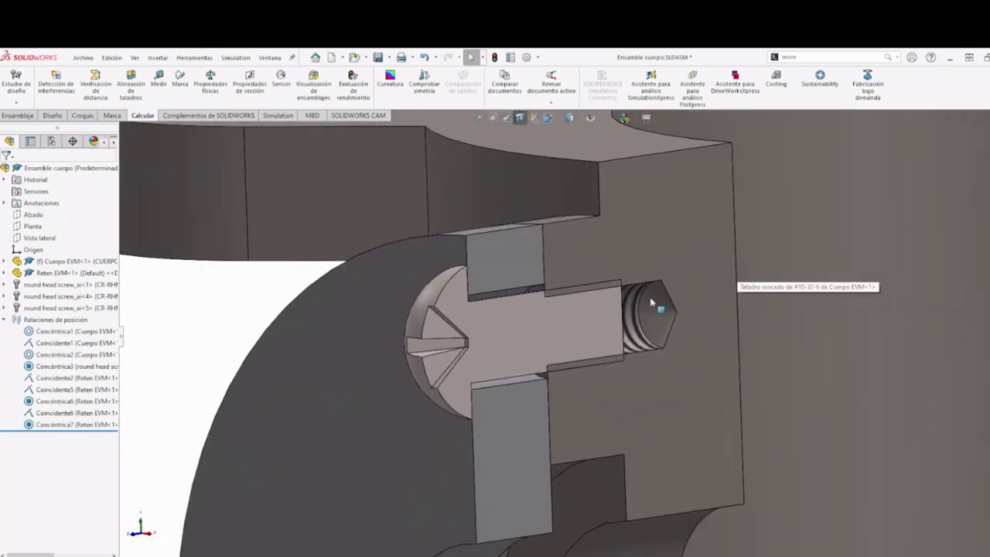
{"action": "key", "text": "space"}
{"action": "left_click", "coordinate": [819, 337]}
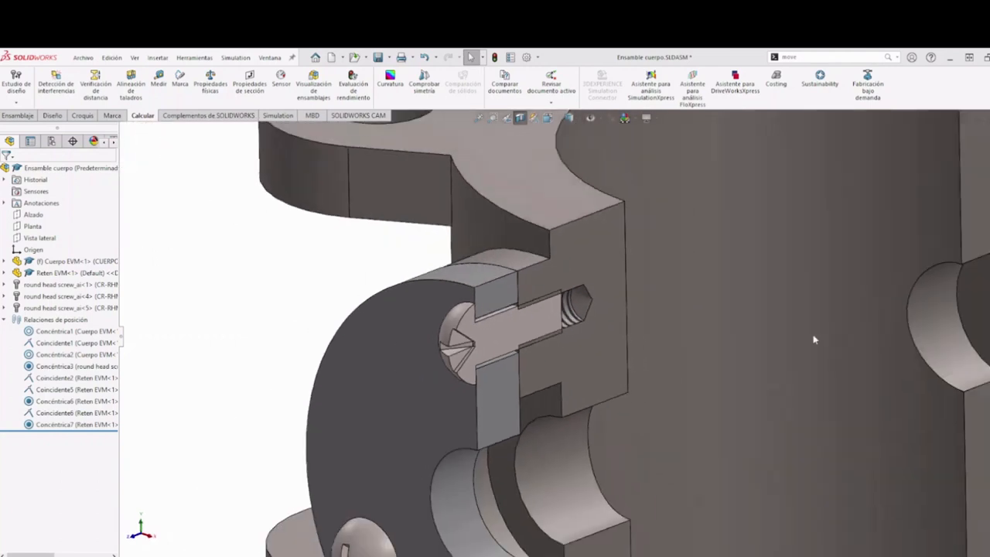
{"action": "left_click", "coordinate": [519, 118]}
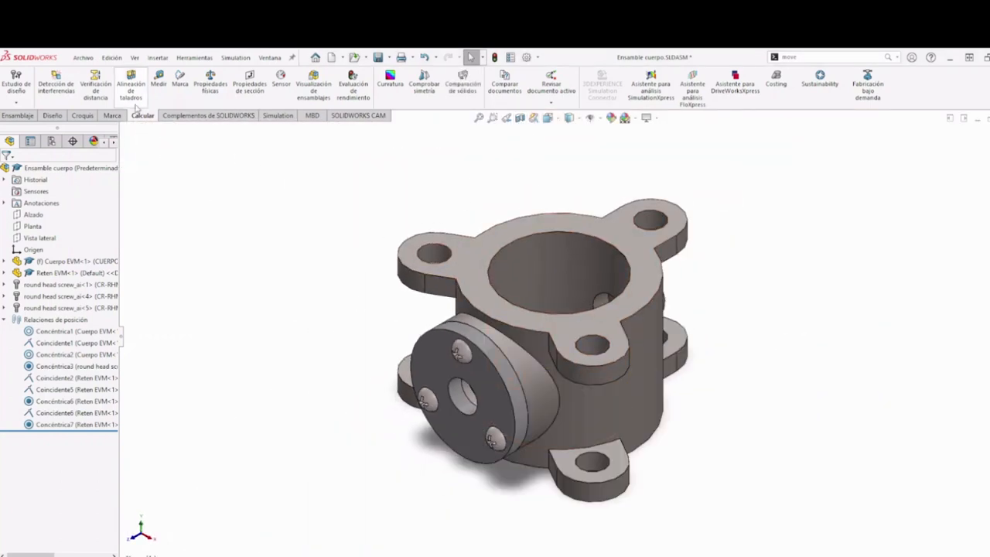
{"action": "scroll", "coordinate": [520, 374], "scroll_direction": "down", "scroll_amount": 4}
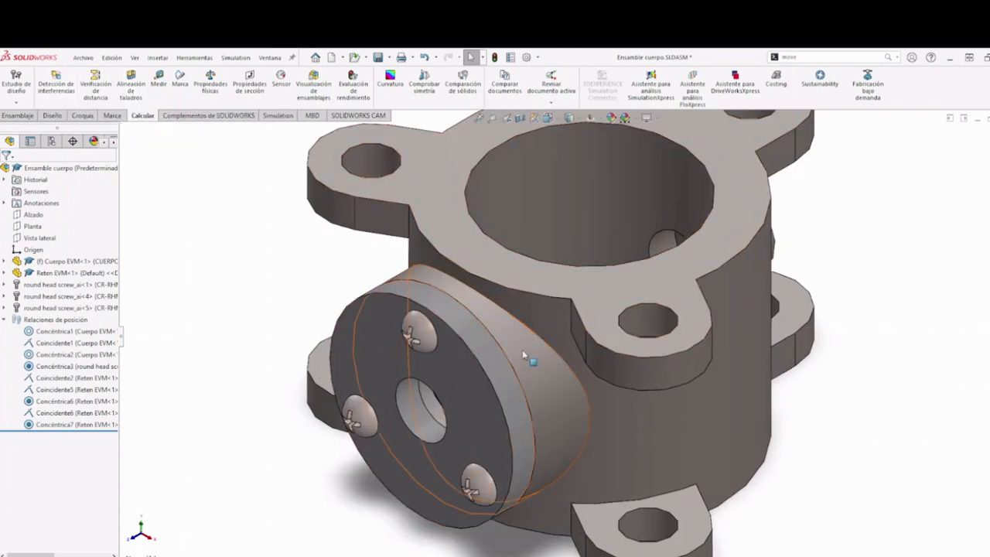
{"action": "scroll", "coordinate": [522, 349], "scroll_direction": "up", "scroll_amount": 2}
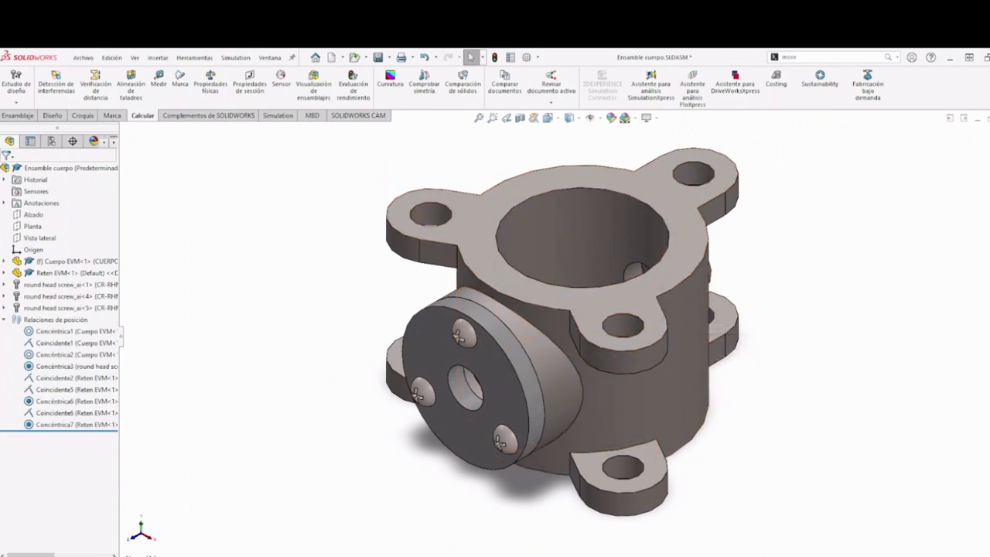
Step: Switch to the general assembly Ensamblaje4, narrow its feature tree and maximize its window
{"action": "left_click", "coordinate": [988, 120]}
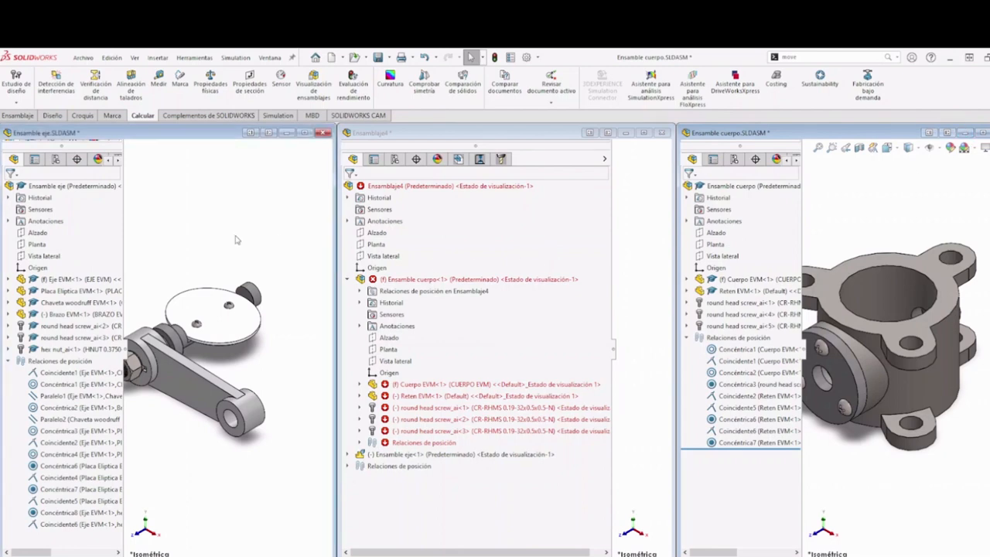
{"action": "left_click", "coordinate": [238, 240]}
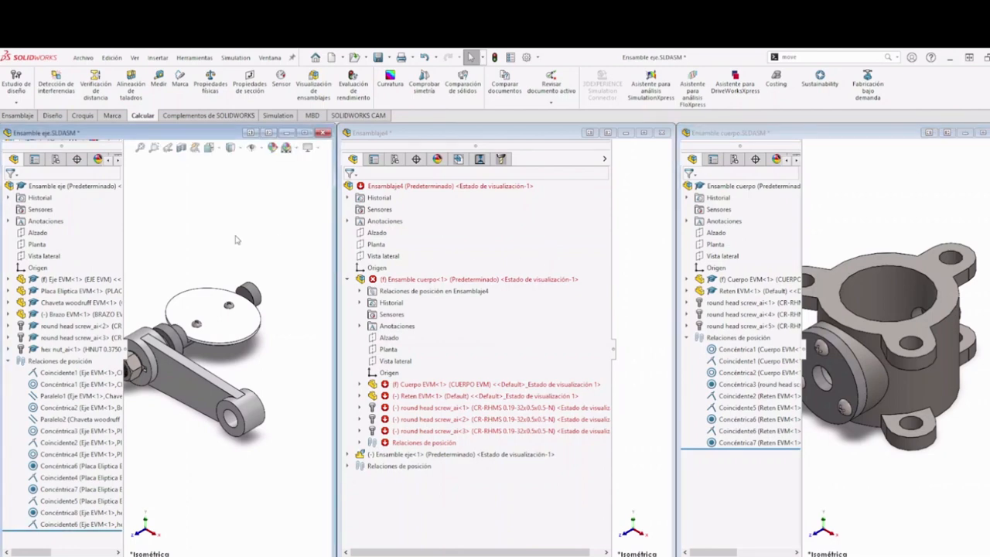
{"action": "left_click", "coordinate": [639, 272]}
{"action": "left_click", "coordinate": [637, 268]}
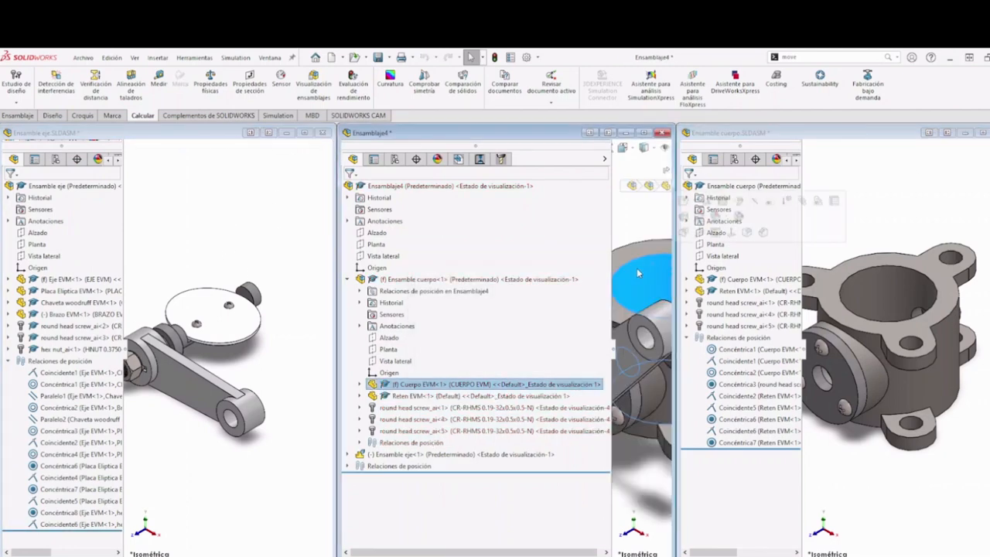
{"action": "left_click_drag", "start_coordinate": [611, 227], "coordinate": [446, 226]}
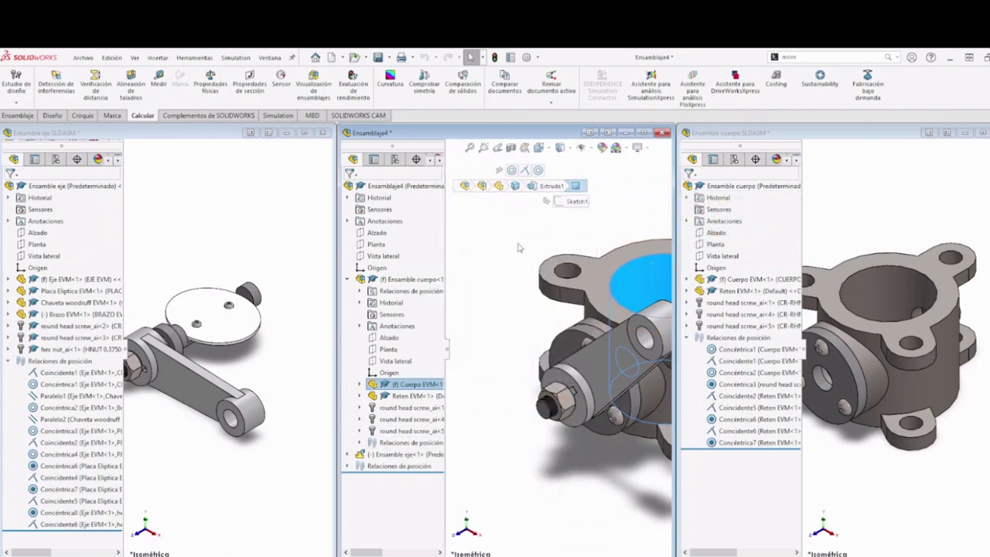
{"action": "left_click", "coordinate": [645, 133]}
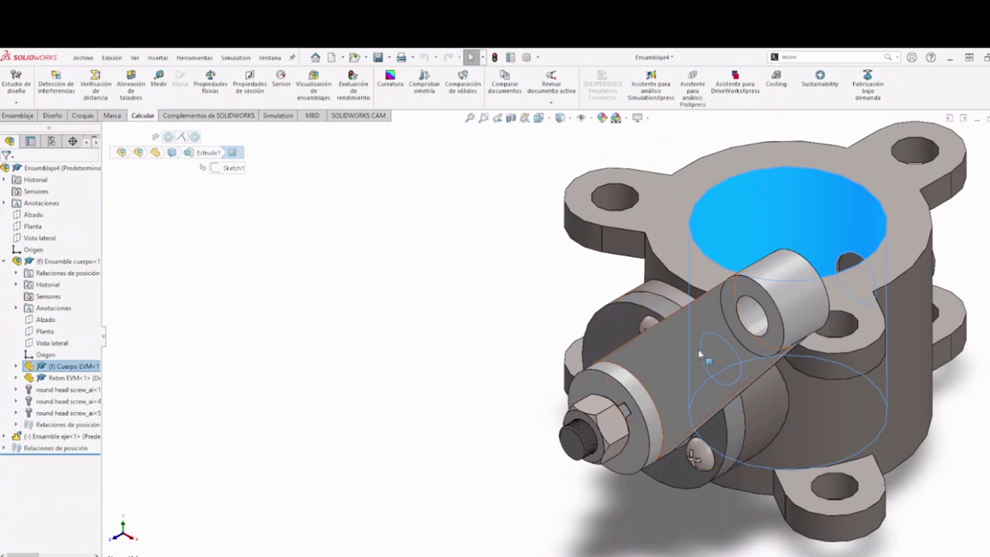
Step: Move the lever arm to check the valve plate's rotation inside the body, and return to the isometric view
{"action": "left_click", "coordinate": [733, 391]}
{"action": "left_click_drag", "start_coordinate": [733, 390], "coordinate": [731, 361]}
{"action": "middle_click_drag", "start_coordinate": [751, 325], "coordinate": [750, 409]}
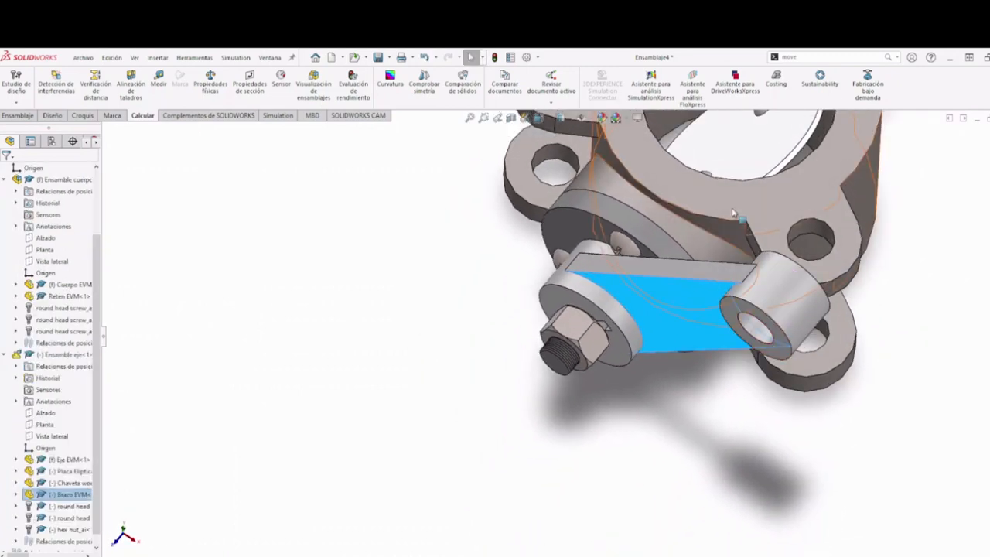
{"action": "middle_click_drag", "start_coordinate": [820, 254], "coordinate": [678, 351], "text": "ctrl"}
{"action": "scroll", "coordinate": [678, 351], "scroll_direction": "up", "scroll_amount": 1}
{"action": "left_click_drag", "start_coordinate": [657, 379], "coordinate": [656, 411]}
{"action": "key", "text": "space"}
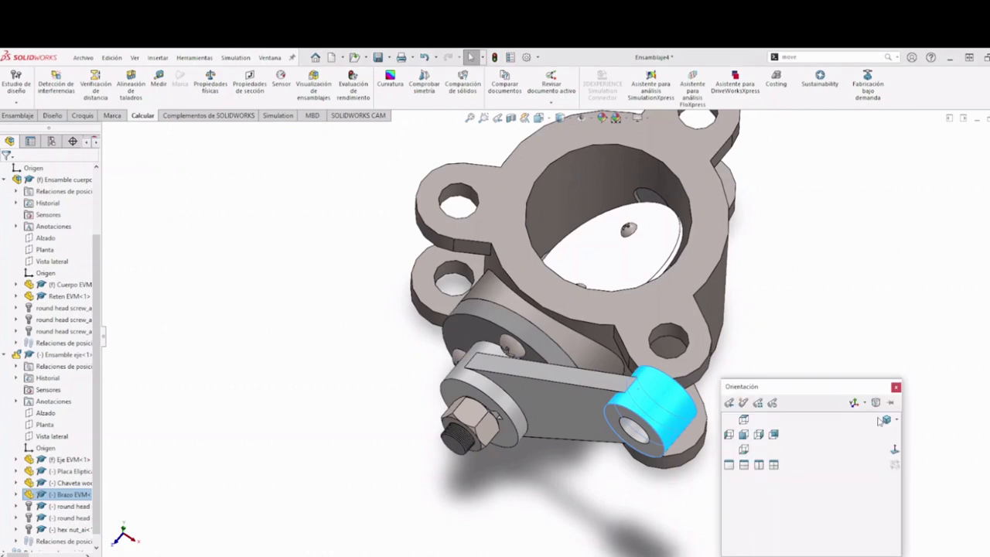
{"action": "left_click", "coordinate": [886, 419]}
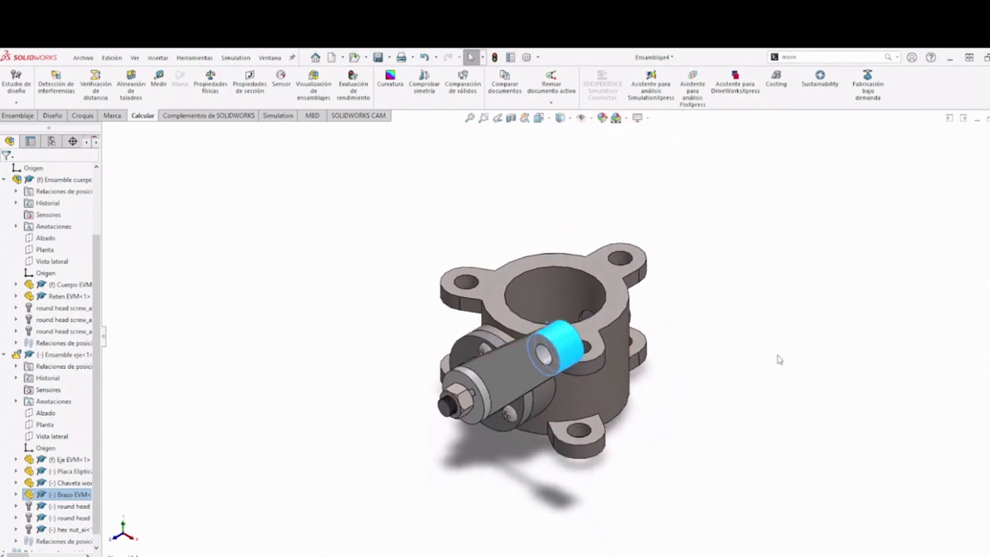
{"action": "left_click", "coordinate": [779, 359]}
{"action": "scroll", "coordinate": [526, 353], "scroll_direction": "down", "scroll_amount": 3}
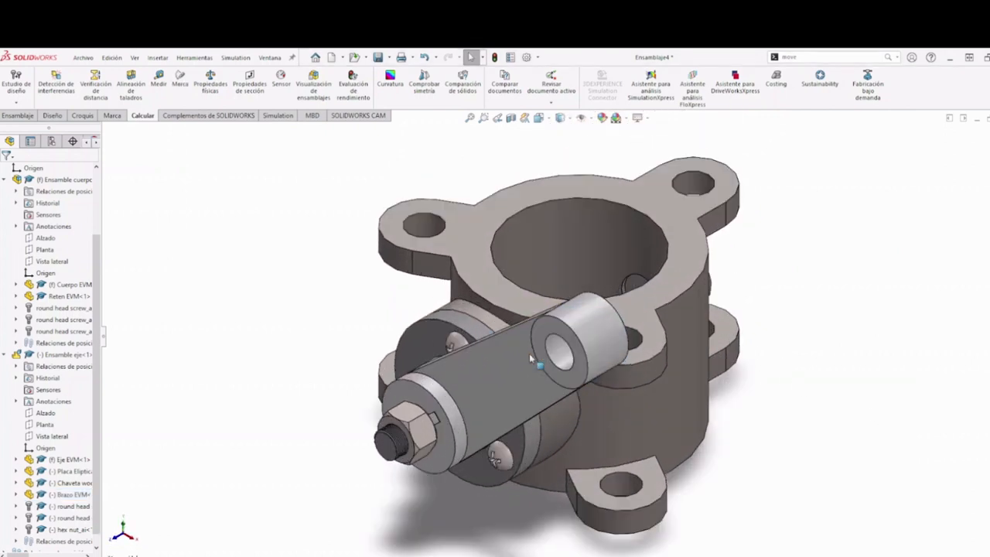
Step: Collapse both subassemblies in the tree, and rebuild and save the general assembly as Ensamble general VM.SLDASM
{"action": "left_click", "coordinate": [4, 355]}
{"action": "left_click", "coordinate": [5, 261]}
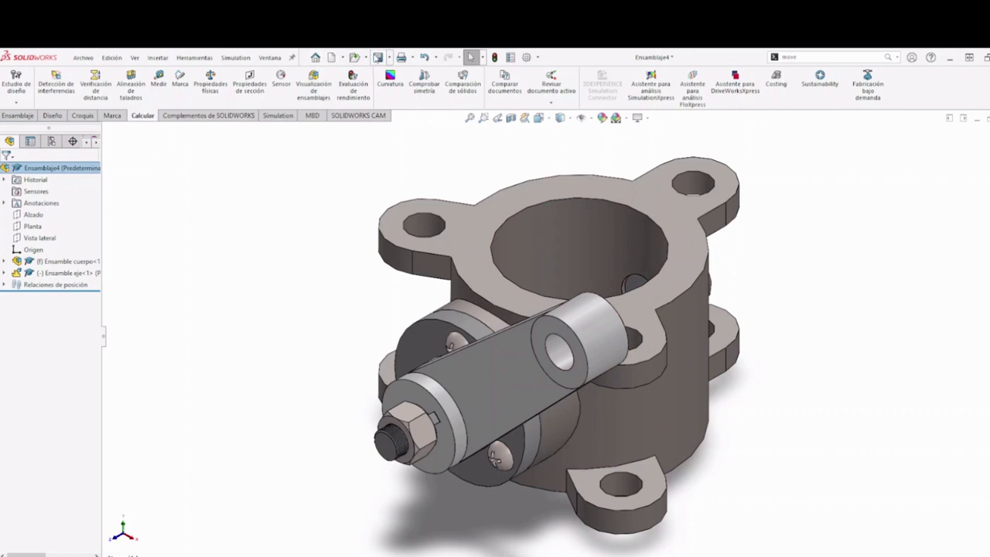
{"action": "left_click", "coordinate": [377, 58]}
{"action": "left_click", "coordinate": [218, 212]}
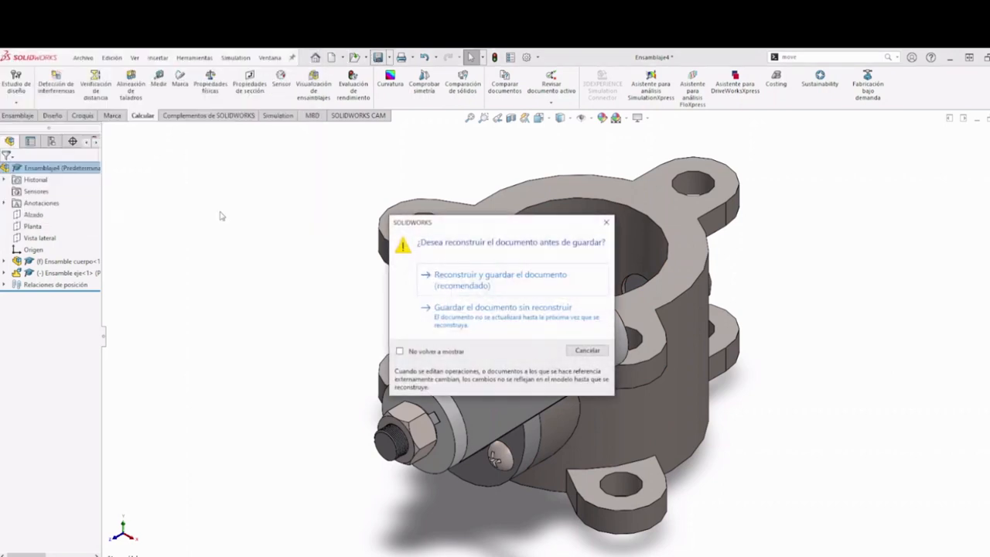
{"action": "left_click", "coordinate": [448, 277]}
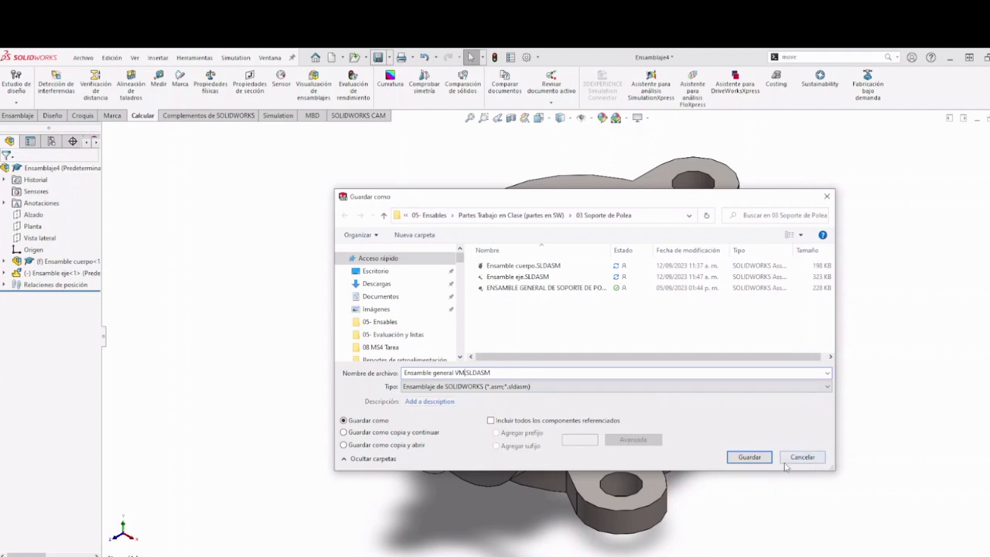
{"action": "key", "text": "Return"}
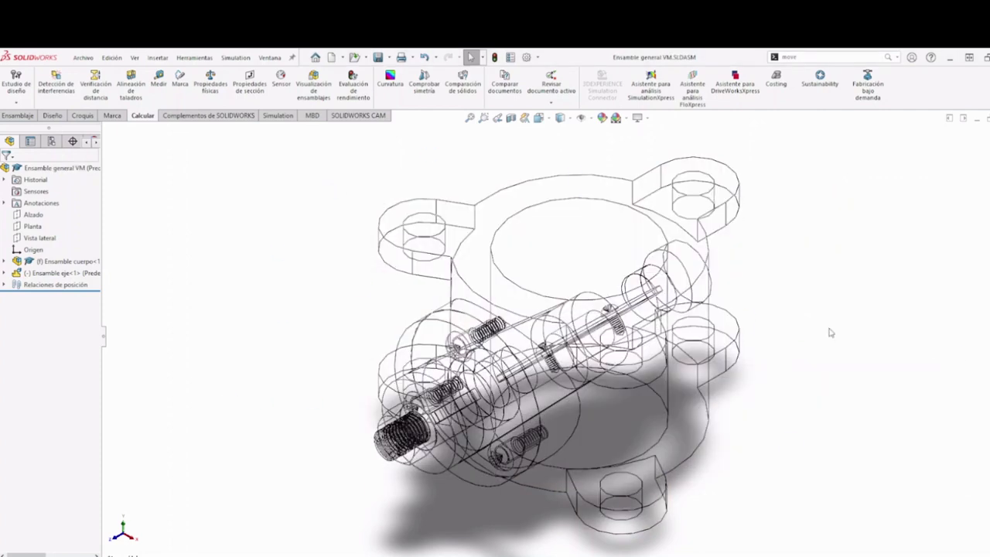
{"action": "scroll", "coordinate": [691, 330], "scroll_direction": "up", "scroll_amount": 3}
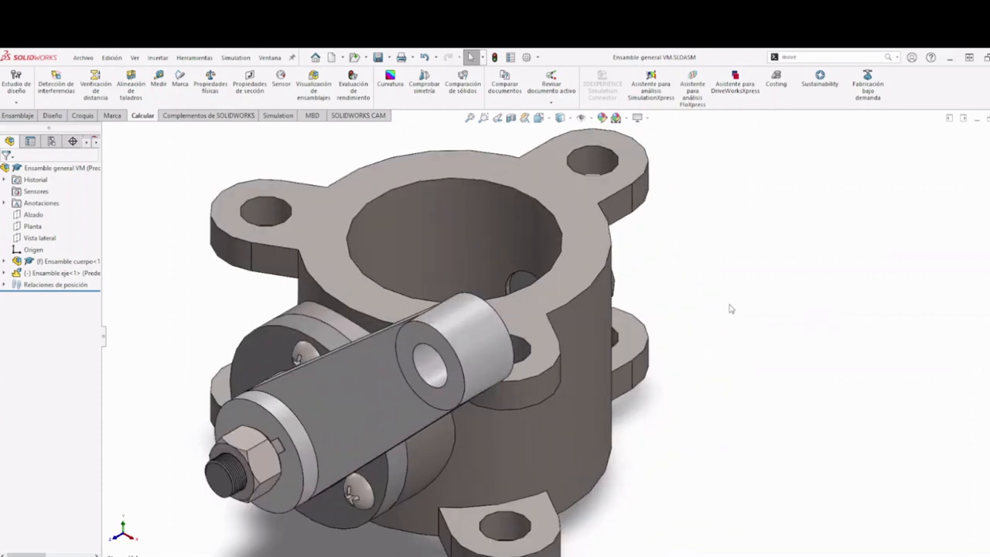
{"action": "scroll", "coordinate": [708, 353], "scroll_direction": "down", "scroll_amount": 2}
{"action": "scroll", "coordinate": [654, 384], "scroll_direction": "up", "scroll_amount": 2}
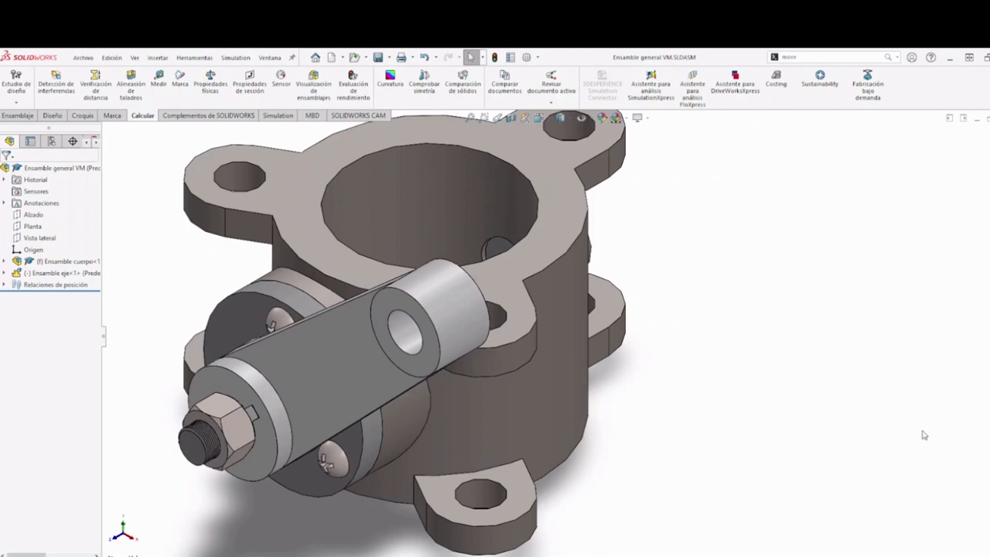
{"action": "scroll", "coordinate": [678, 400], "scroll_direction": "down", "scroll_amount": 3}
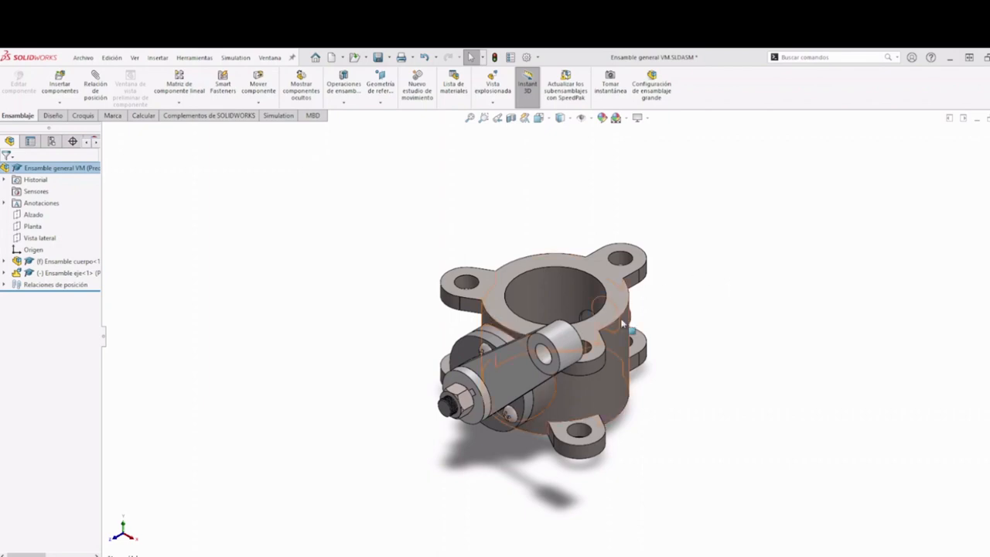
{"action": "scroll", "coordinate": [510, 348], "scroll_direction": "down", "scroll_amount": 5}
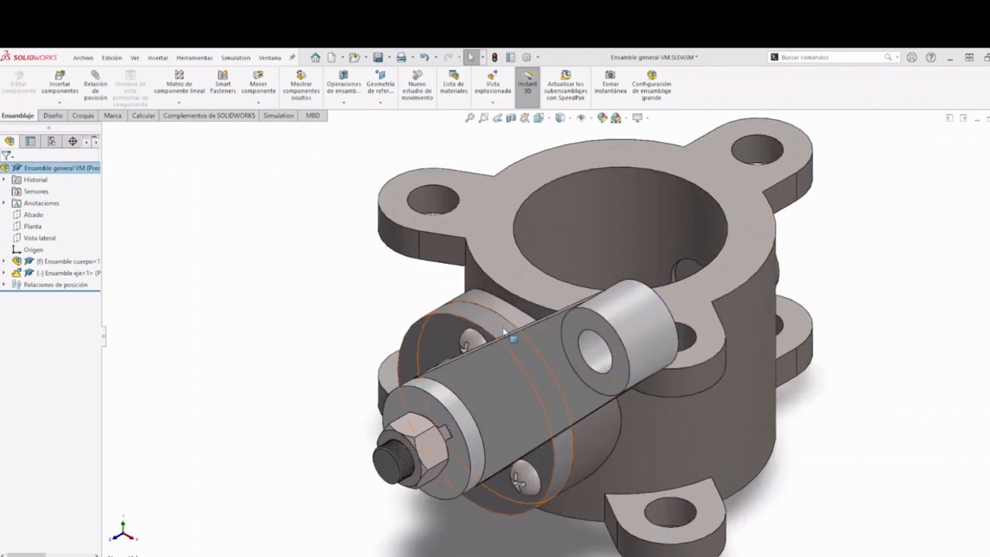
{"action": "scroll", "coordinate": [484, 338], "scroll_direction": "down", "scroll_amount": 5}
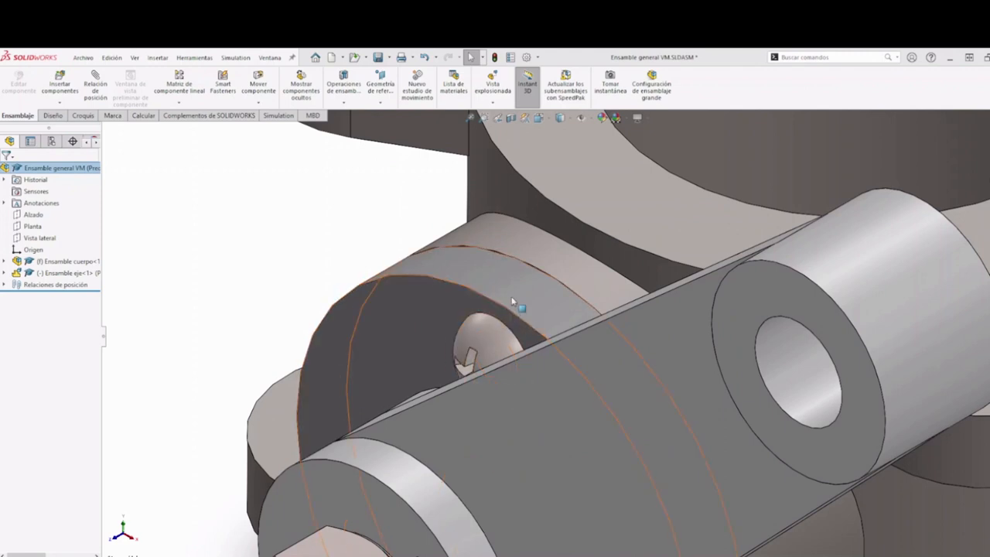
{"action": "left_click", "coordinate": [511, 298]}
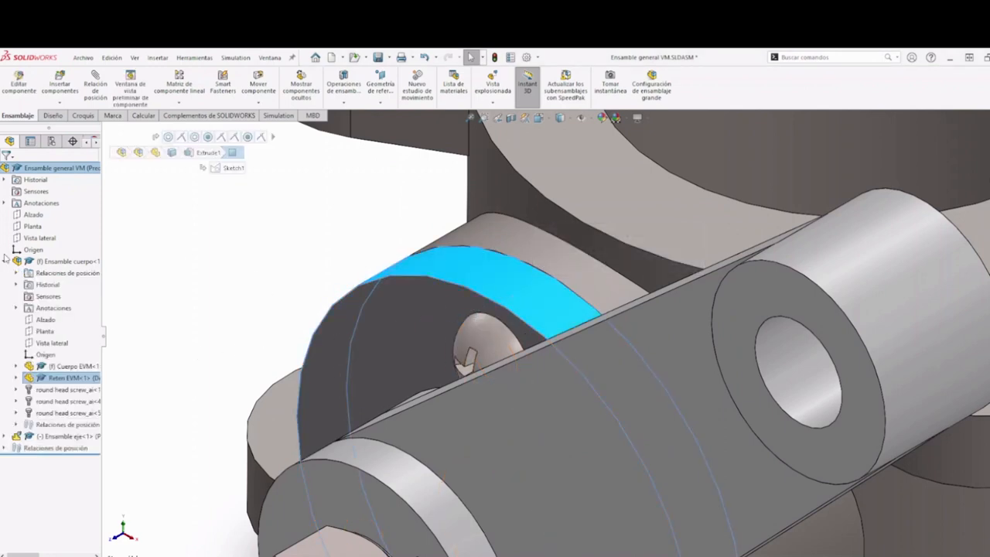
{"action": "left_click", "coordinate": [203, 281]}
{"action": "key", "text": "f"}
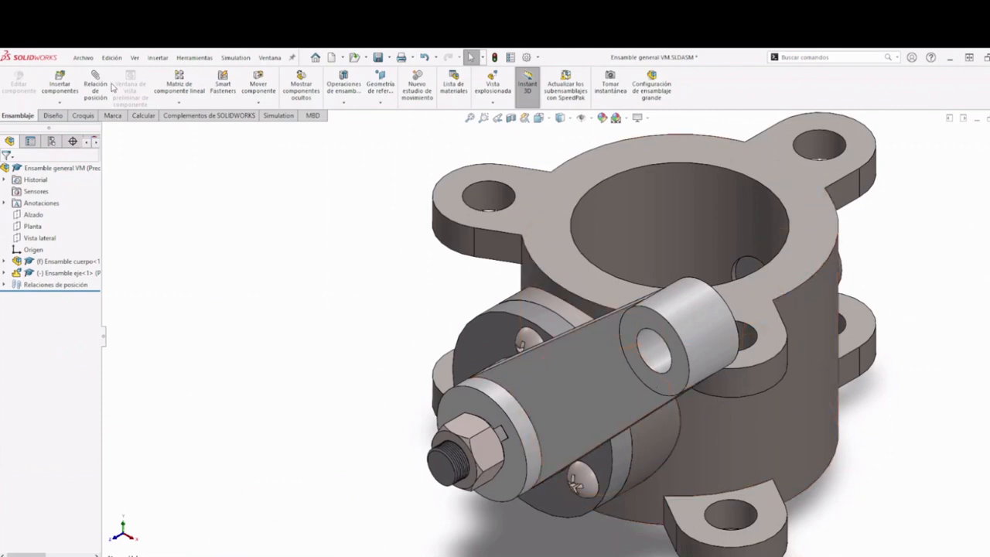
Step: Run interference detection on the whole general assembly and widen the pane to read the full results
{"action": "left_click", "coordinate": [142, 116]}
{"action": "left_click", "coordinate": [56, 84]}
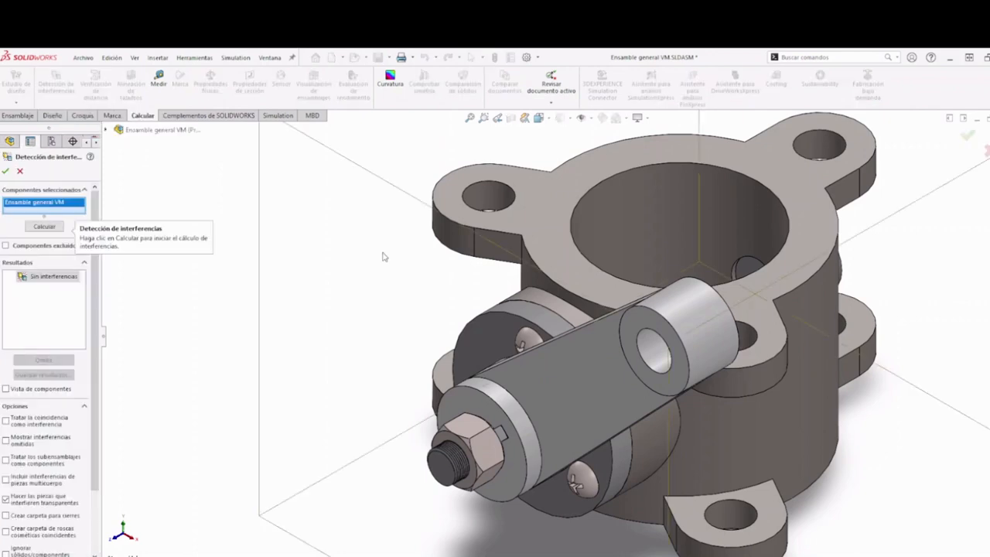
{"action": "left_click", "coordinate": [45, 227]}
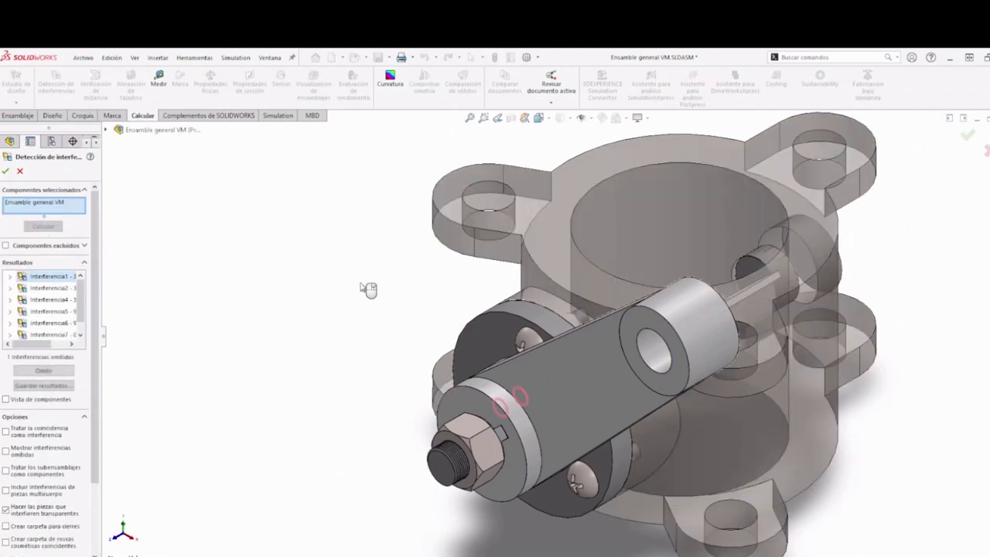
{"action": "left_click_drag", "start_coordinate": [102, 273], "coordinate": [284, 271]}
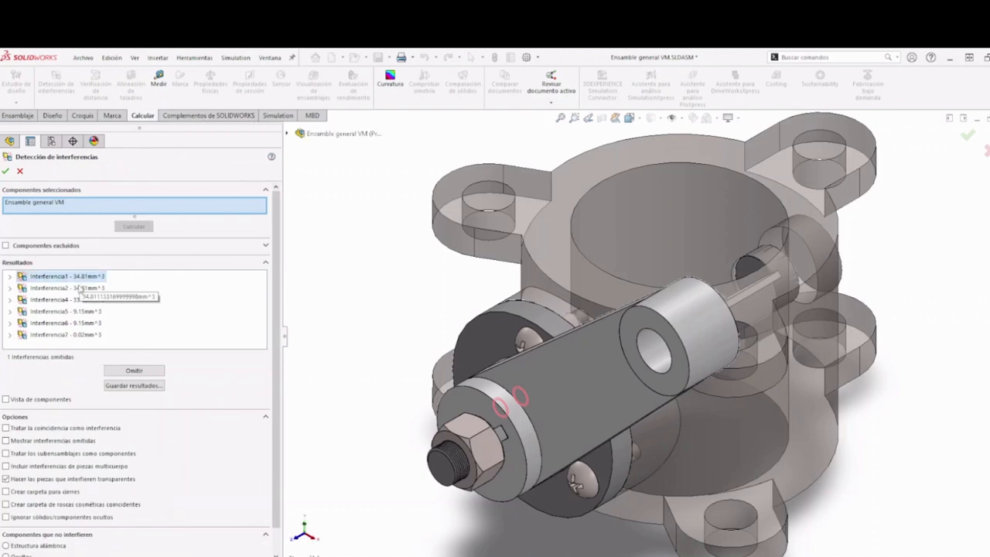
Step: Examine the listed interferences at the retainer screws and the shaft nut's thread from close up
{"action": "left_click", "coordinate": [72, 288]}
{"action": "scroll", "coordinate": [469, 403], "scroll_direction": "down", "scroll_amount": 2}
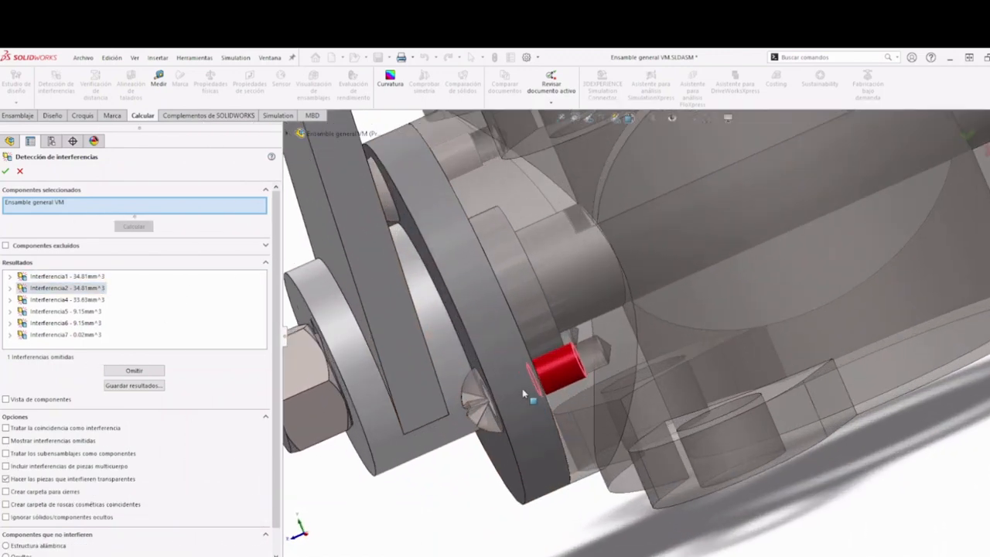
{"action": "middle_click_drag", "start_coordinate": [522, 395], "coordinate": [526, 392]}
{"action": "scroll", "coordinate": [528, 389], "scroll_direction": "down", "scroll_amount": 5}
{"action": "middle_click_drag", "start_coordinate": [600, 339], "coordinate": [697, 308]}
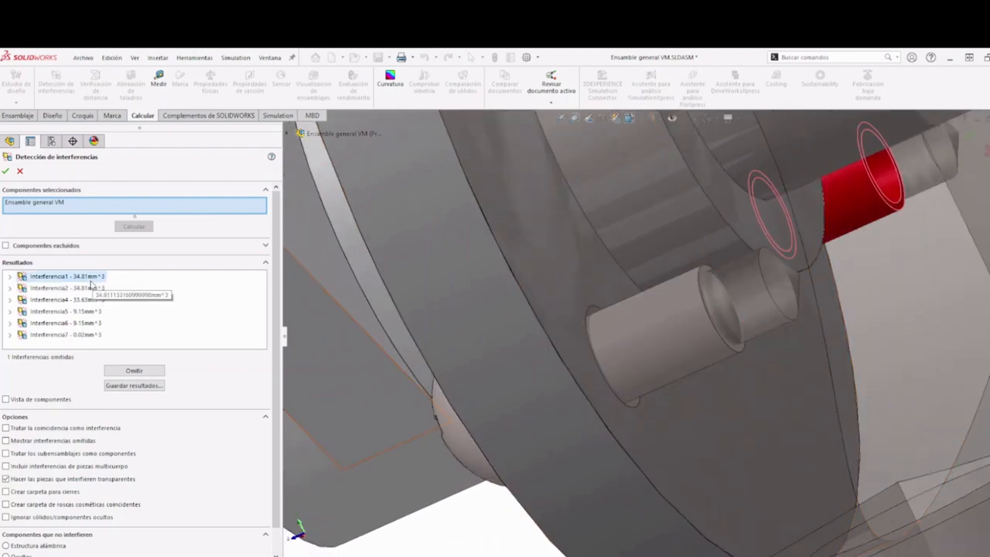
{"action": "left_click", "coordinate": [77, 276]}
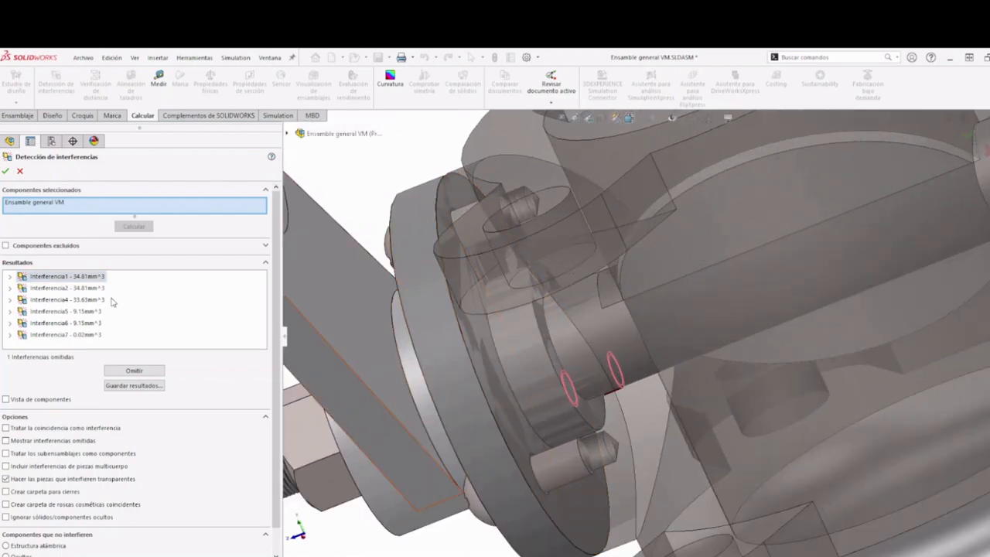
{"action": "left_click", "coordinate": [93, 300]}
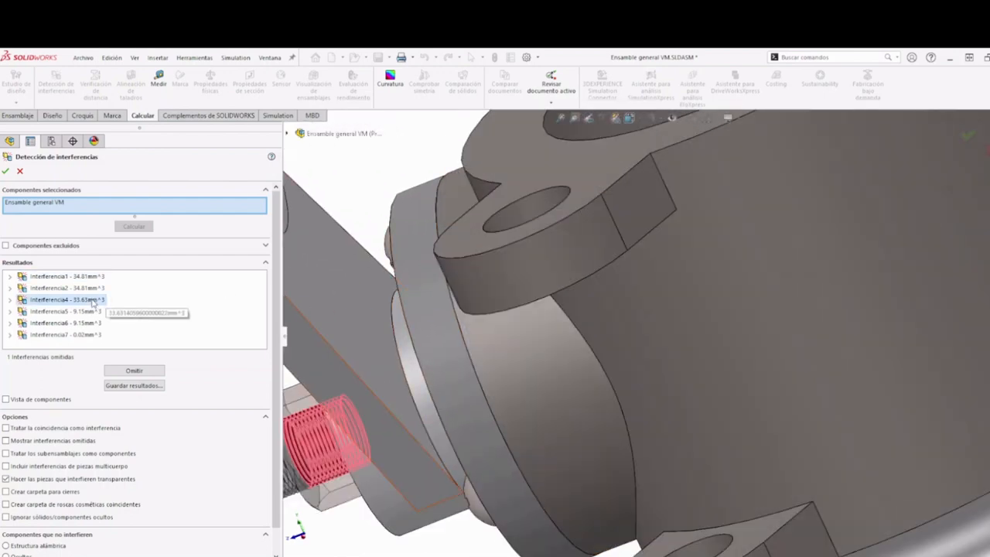
{"action": "left_click", "coordinate": [91, 280]}
{"action": "left_click", "coordinate": [92, 290]}
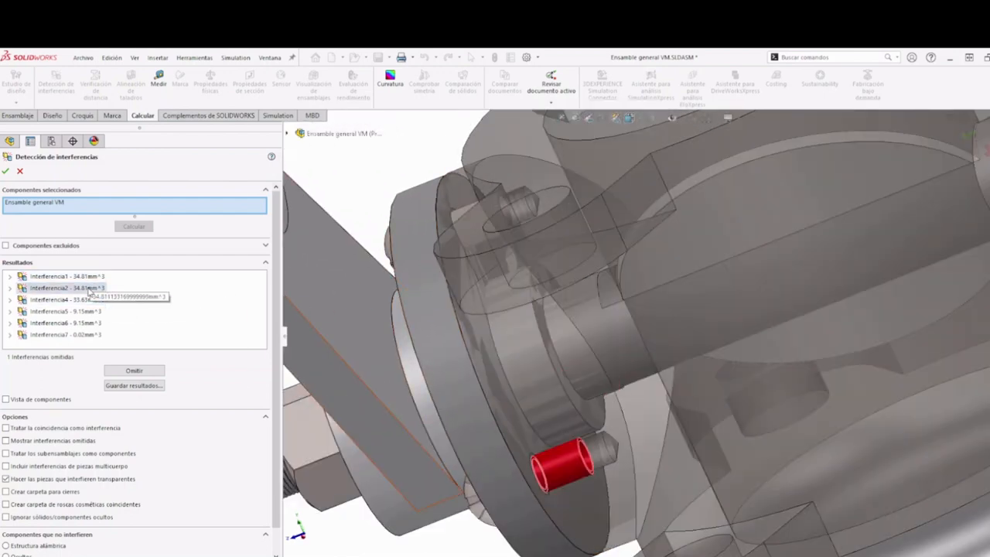
Step: Ignore the two retainer screw interferences and the thread interference between the hex nut and the shaft
{"action": "right_click", "coordinate": [91, 292]}
{"action": "left_click", "coordinate": [127, 357]}
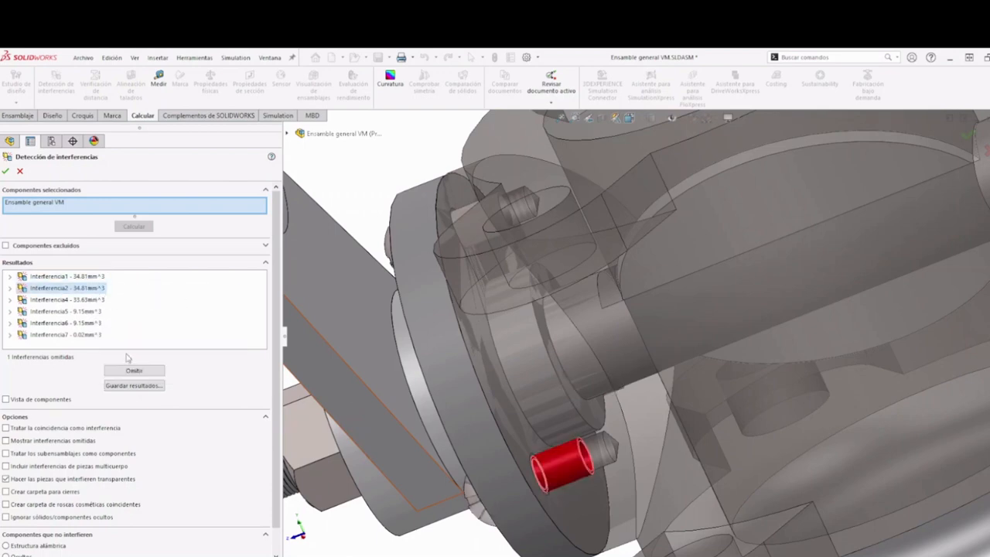
{"action": "left_click", "coordinate": [134, 370]}
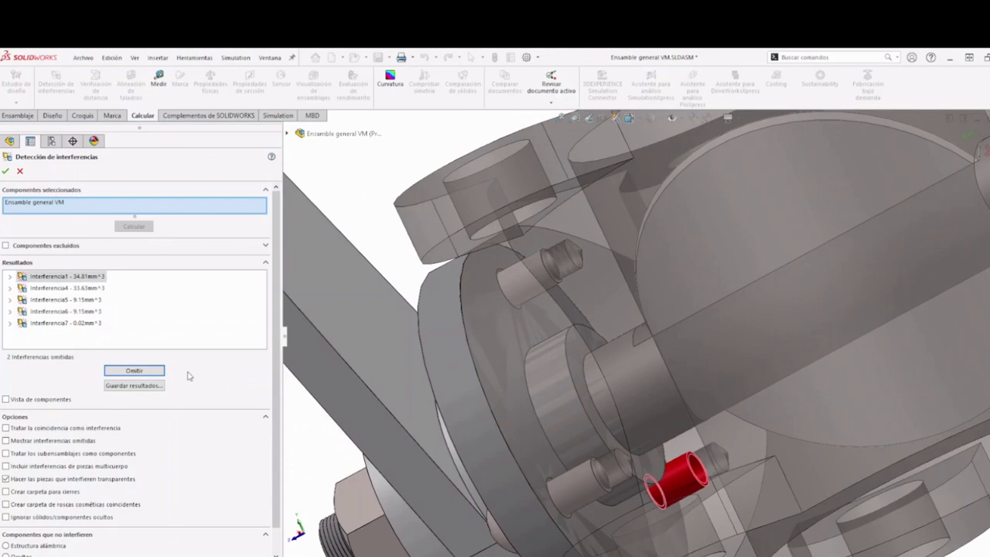
{"action": "left_click", "coordinate": [140, 372]}
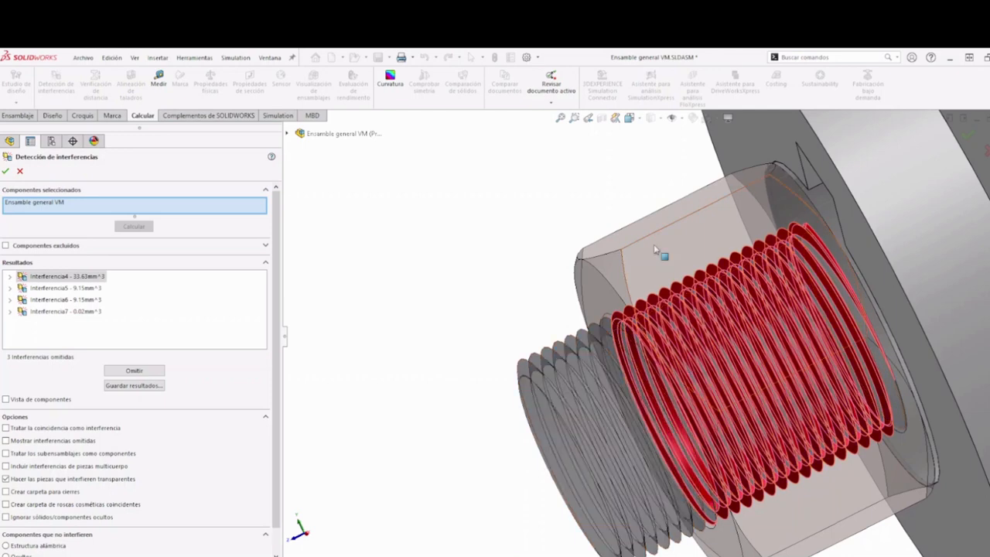
{"action": "left_click", "coordinate": [136, 371]}
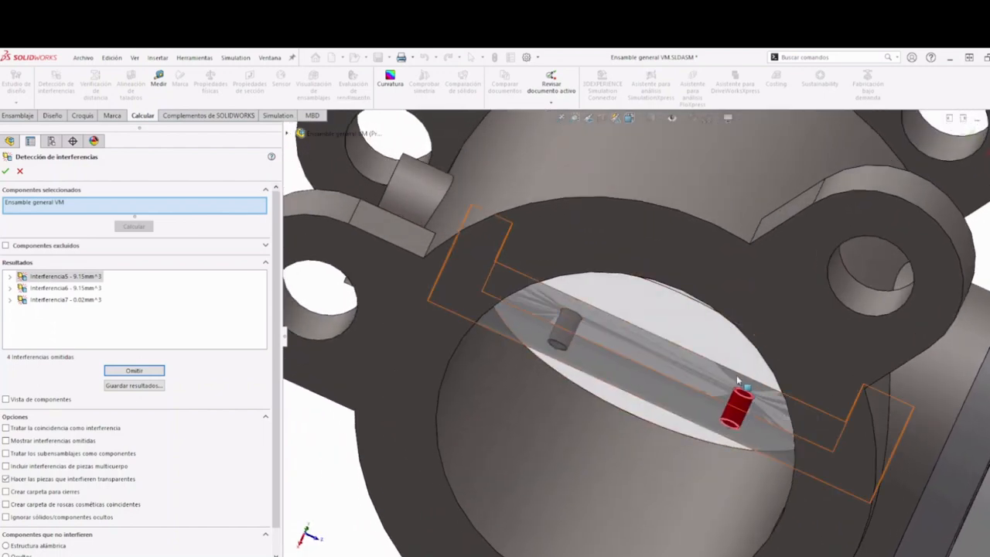
Step: Compare the interferences of the two elliptical plate screws and ignore both
{"action": "left_click", "coordinate": [82, 288]}
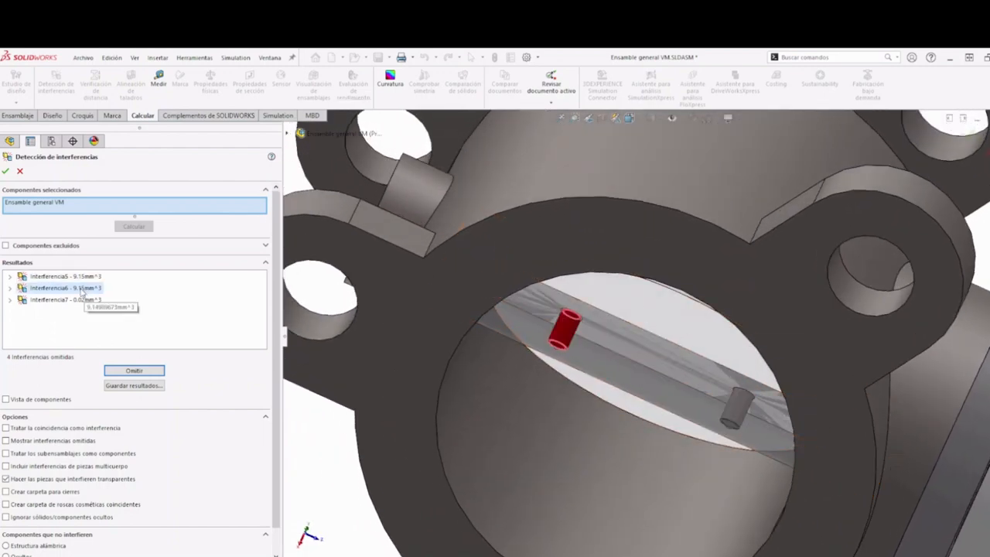
{"action": "left_click", "coordinate": [78, 276]}
{"action": "left_click", "coordinate": [133, 370]}
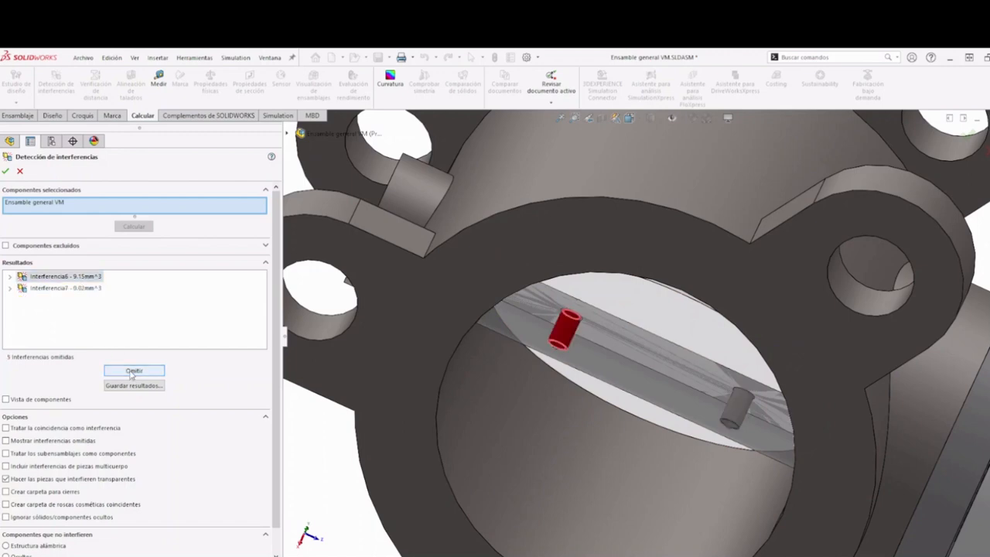
{"action": "left_click", "coordinate": [145, 372]}
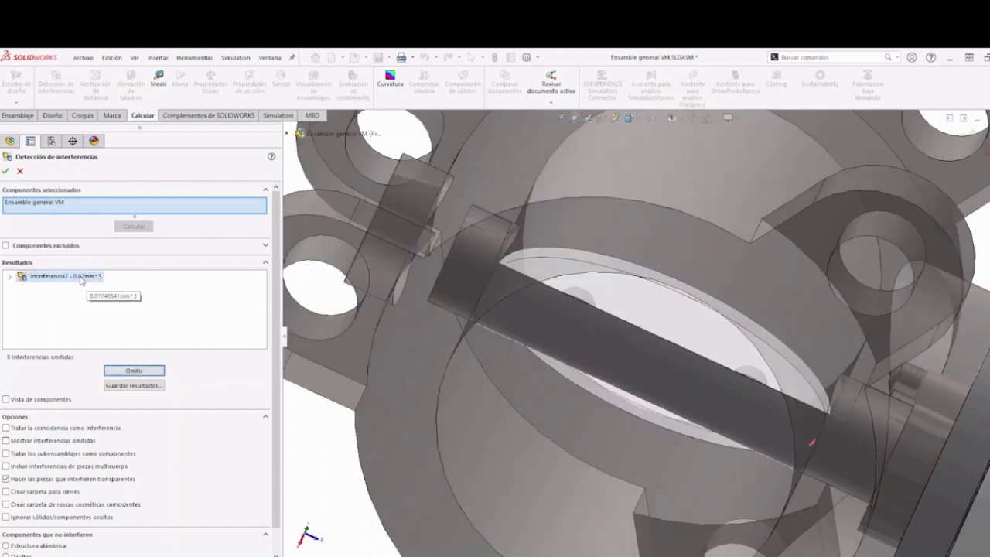
Step: Examine the remaining interference at the elliptical plate's edge from several angles and close the interference detection
{"action": "scroll", "coordinate": [517, 370], "scroll_direction": "up", "scroll_amount": 4}
{"action": "middle_click_drag", "start_coordinate": [518, 372], "coordinate": [654, 517]}
{"action": "scroll", "coordinate": [602, 232], "scroll_direction": "down", "scroll_amount": 1}
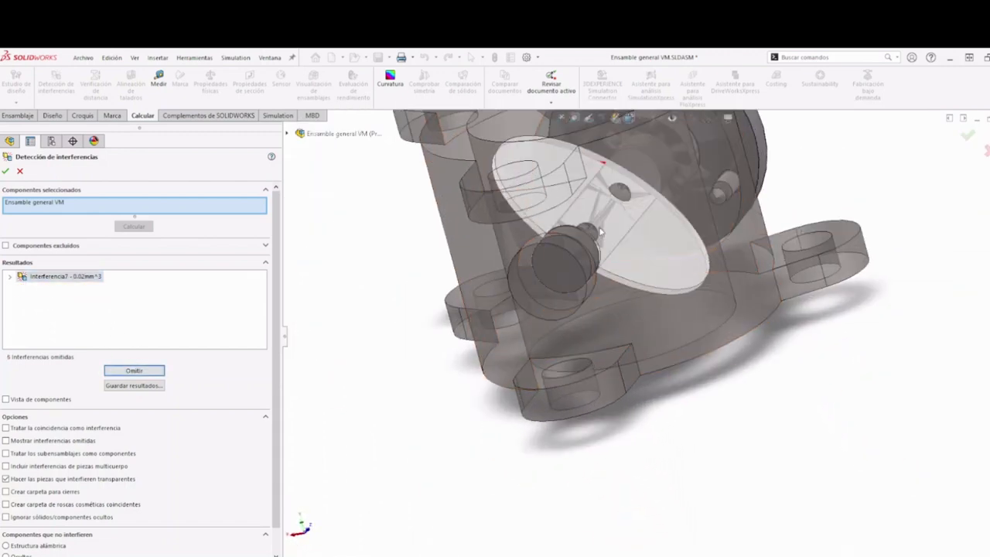
{"action": "middle_click_drag", "start_coordinate": [602, 232], "coordinate": [664, 220]}
{"action": "scroll", "coordinate": [671, 219], "scroll_direction": "down", "scroll_amount": 5}
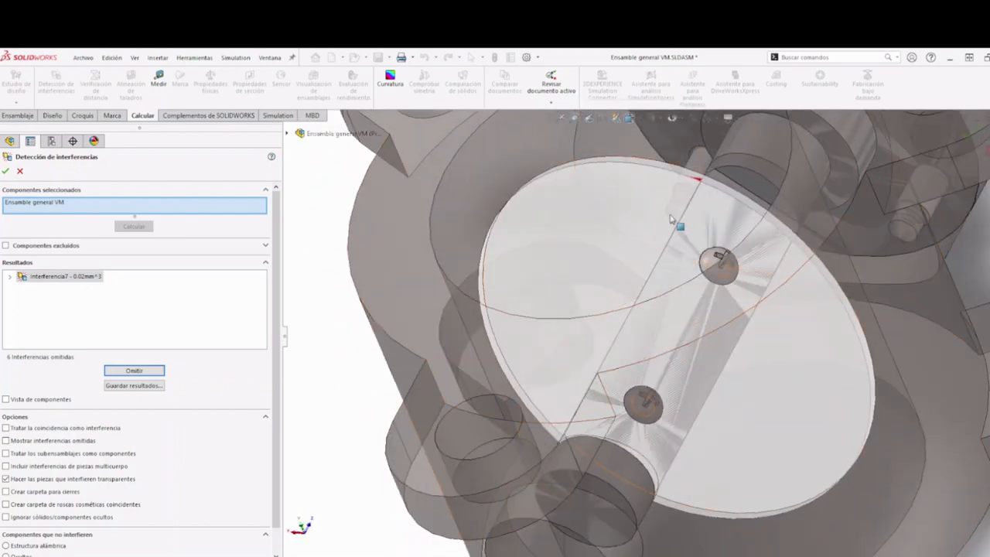
{"action": "scroll", "coordinate": [671, 219], "scroll_direction": "down", "scroll_amount": 5}
{"action": "middle_click_drag", "start_coordinate": [678, 299], "coordinate": [673, 328]}
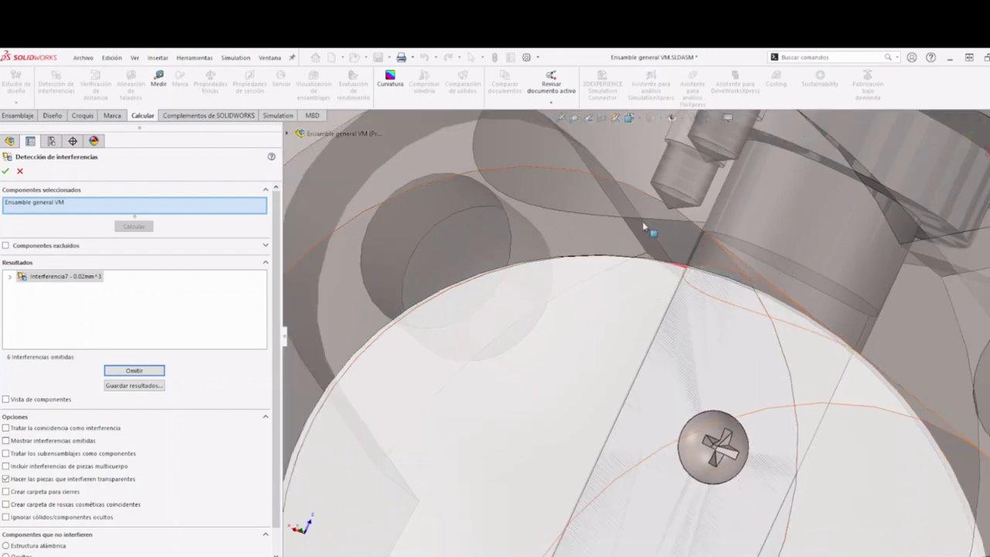
{"action": "scroll", "coordinate": [636, 325], "scroll_direction": "up", "scroll_amount": 5}
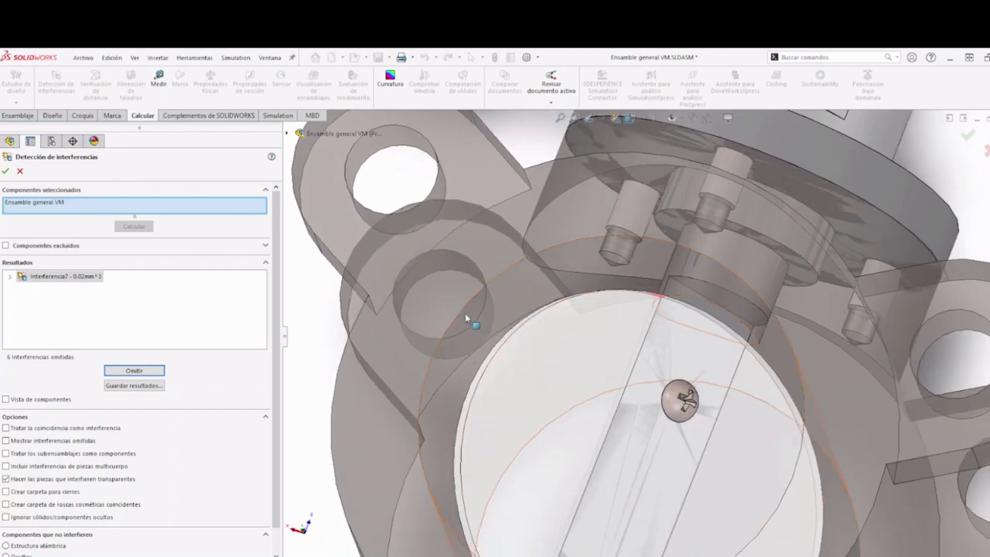
{"action": "left_click", "coordinate": [6, 172]}
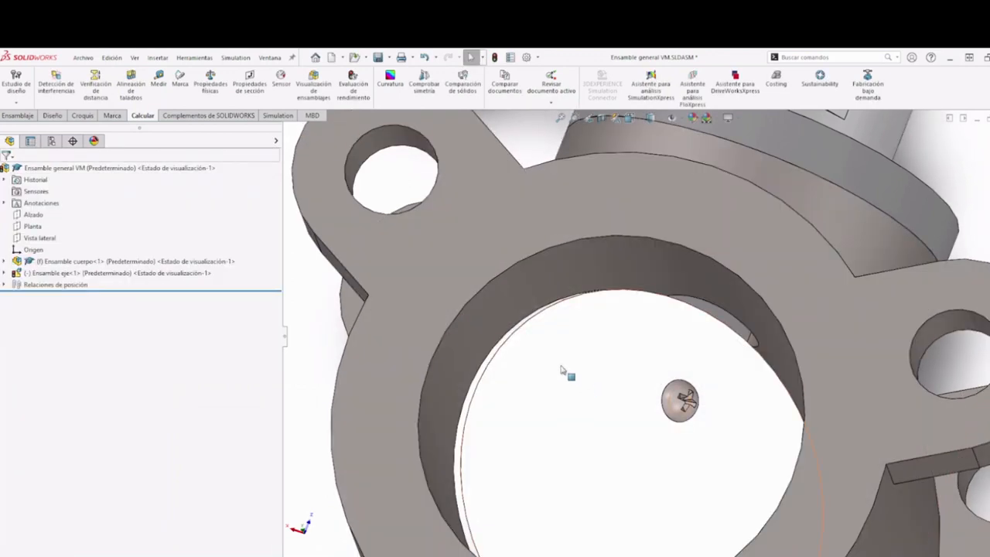
Step: Rotate the elliptical plate to a different angle inside the body and clear the selection
{"action": "left_click", "coordinate": [603, 379]}
{"action": "left_click_drag", "start_coordinate": [636, 387], "coordinate": [534, 372]}
{"action": "scroll", "coordinate": [573, 375], "scroll_direction": "up", "scroll_amount": 10}
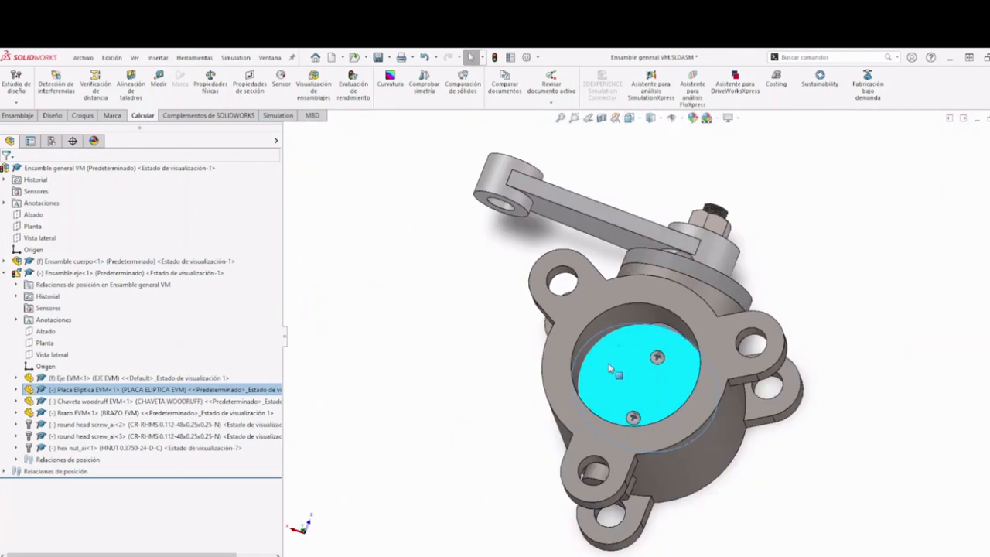
{"action": "middle_click_drag", "start_coordinate": [615, 373], "coordinate": [567, 325]}
{"action": "left_click", "coordinate": [406, 271]}
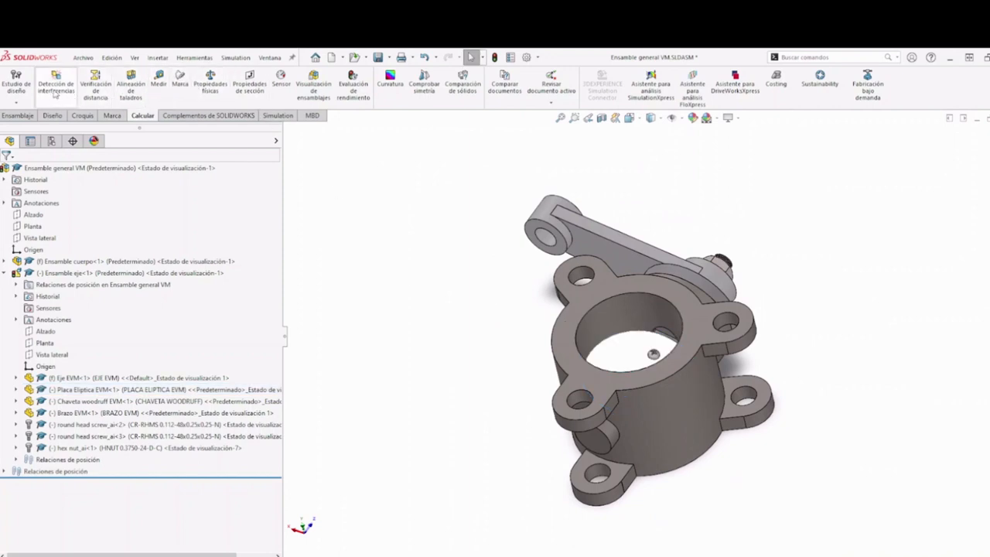
Step: Run interference detection again at the new plate angle and examine the overlaps between plate and body
{"action": "left_click", "coordinate": [55, 87]}
{"action": "left_click", "coordinate": [136, 229]}
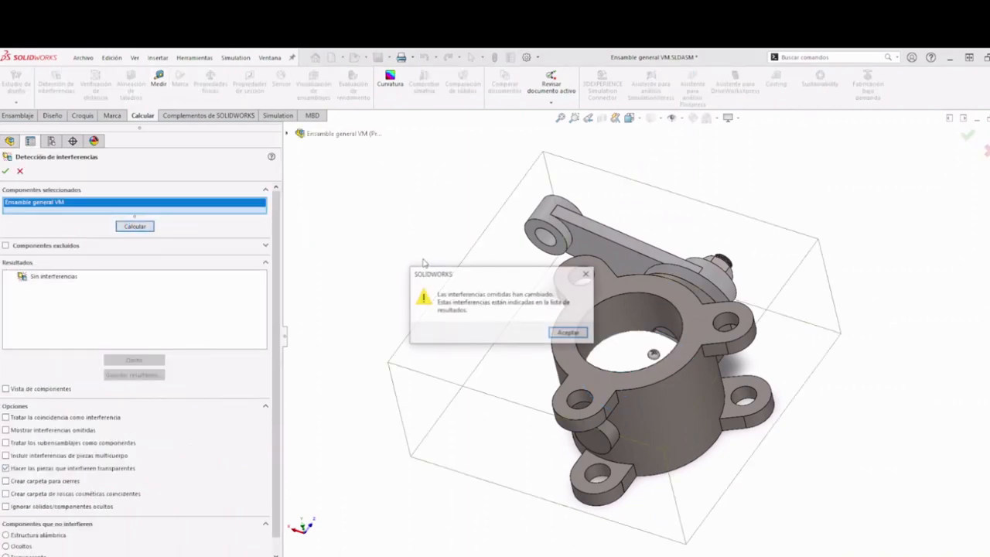
{"action": "left_click", "coordinate": [568, 333]}
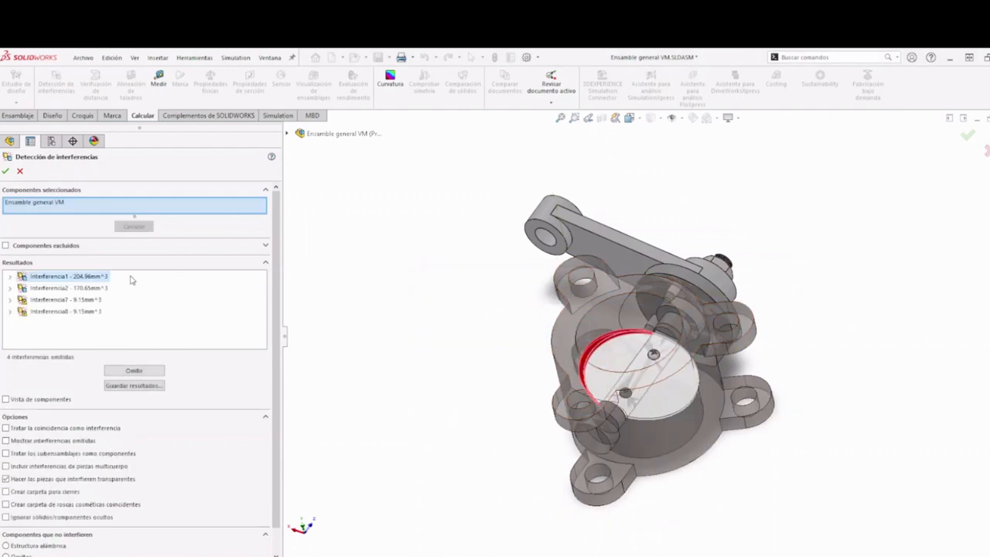
{"action": "scroll", "coordinate": [676, 410], "scroll_direction": "down", "scroll_amount": 3}
{"action": "left_click", "coordinate": [99, 287]}
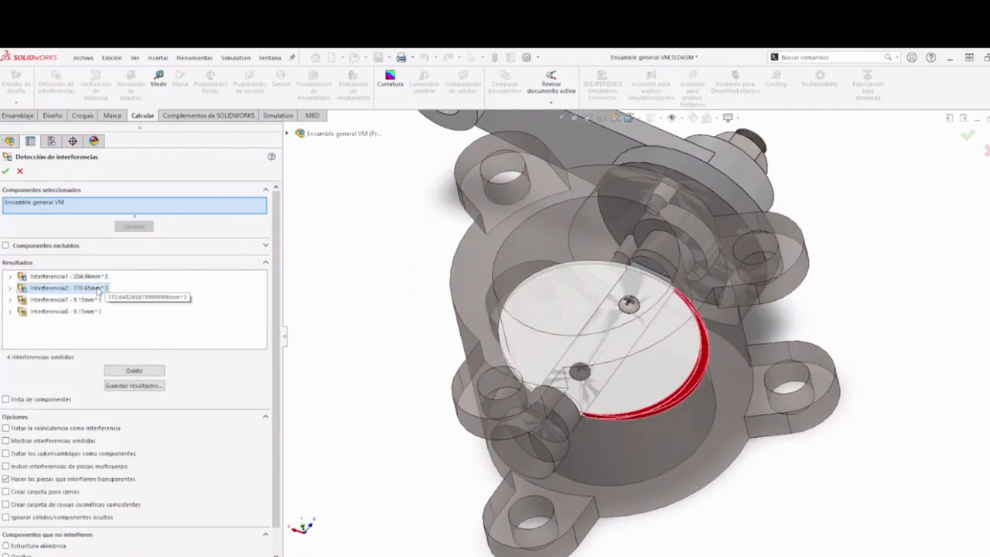
{"action": "left_click", "coordinate": [92, 299]}
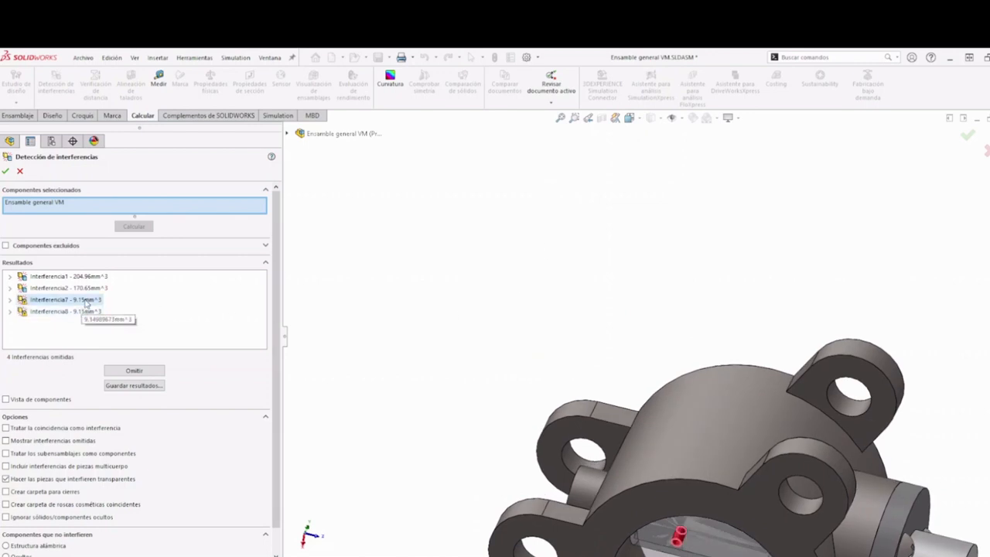
{"action": "left_click", "coordinate": [89, 288]}
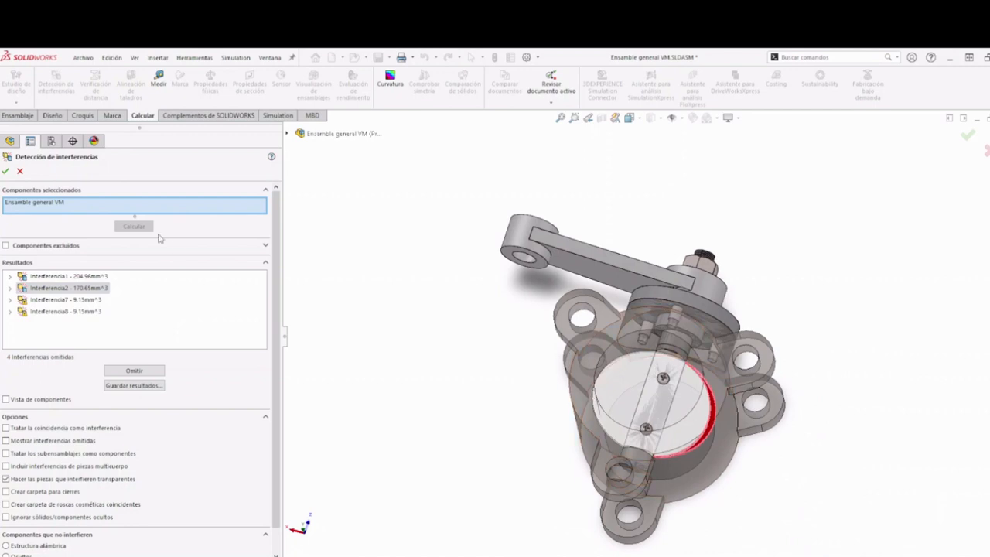
Step: Rotate the elliptical plate inside the bore and examine the clearance between its edge and the body wall
{"action": "left_click_drag", "start_coordinate": [623, 396], "coordinate": [649, 388]}
{"action": "middle_click_drag", "start_coordinate": [650, 387], "coordinate": [669, 380]}
{"action": "scroll", "coordinate": [654, 383], "scroll_direction": "down", "scroll_amount": 4}
{"action": "scroll", "coordinate": [735, 484], "scroll_direction": "down", "scroll_amount": 6}
{"action": "scroll", "coordinate": [608, 347], "scroll_direction": "up", "scroll_amount": 5}
{"action": "scroll", "coordinate": [669, 380], "scroll_direction": "down", "scroll_amount": 1}
{"action": "scroll", "coordinate": [589, 217], "scroll_direction": "up", "scroll_amount": 1}
{"action": "scroll", "coordinate": [589, 228], "scroll_direction": "up", "scroll_amount": 1}
{"action": "middle_click_drag", "start_coordinate": [589, 228], "coordinate": [586, 282]}
{"action": "scroll", "coordinate": [707, 344], "scroll_direction": "down", "scroll_amount": 3}
{"action": "middle_click_drag", "start_coordinate": [707, 344], "coordinate": [668, 259]}
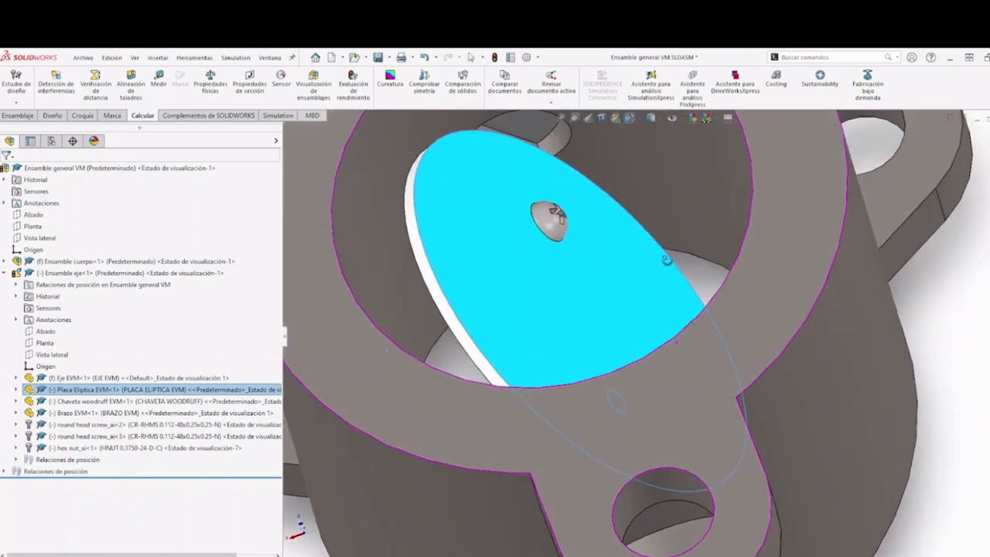
{"action": "scroll", "coordinate": [666, 259], "scroll_direction": "up", "scroll_amount": 2}
{"action": "middle_click_drag", "start_coordinate": [597, 259], "coordinate": [596, 234]}
{"action": "scroll", "coordinate": [649, 343], "scroll_direction": "up", "scroll_amount": 2}
{"action": "left_click", "coordinate": [798, 357]}
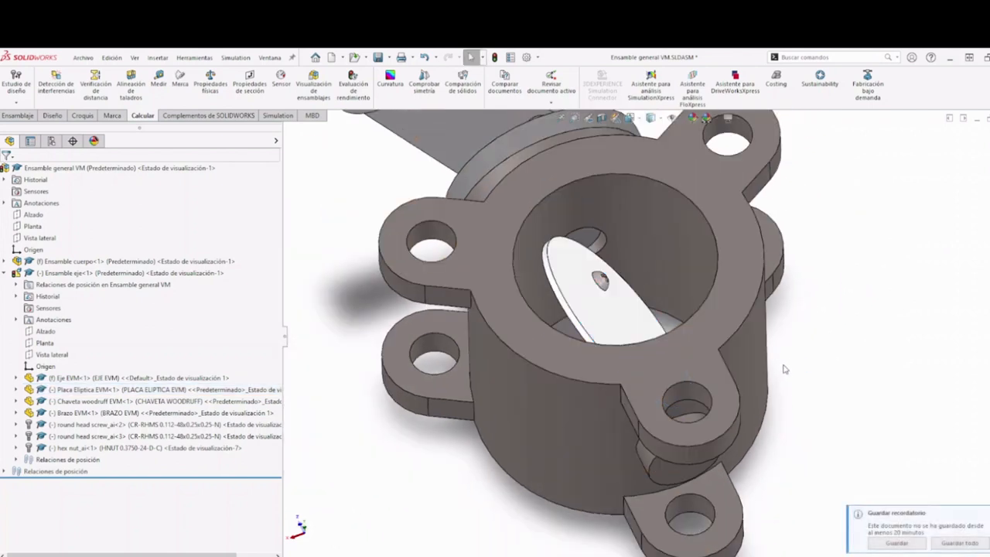
Step: Set up Move Component with collision detection checking only between the elliptical plate and the valve body, stopping at collision
{"action": "left_click", "coordinate": [17, 116]}
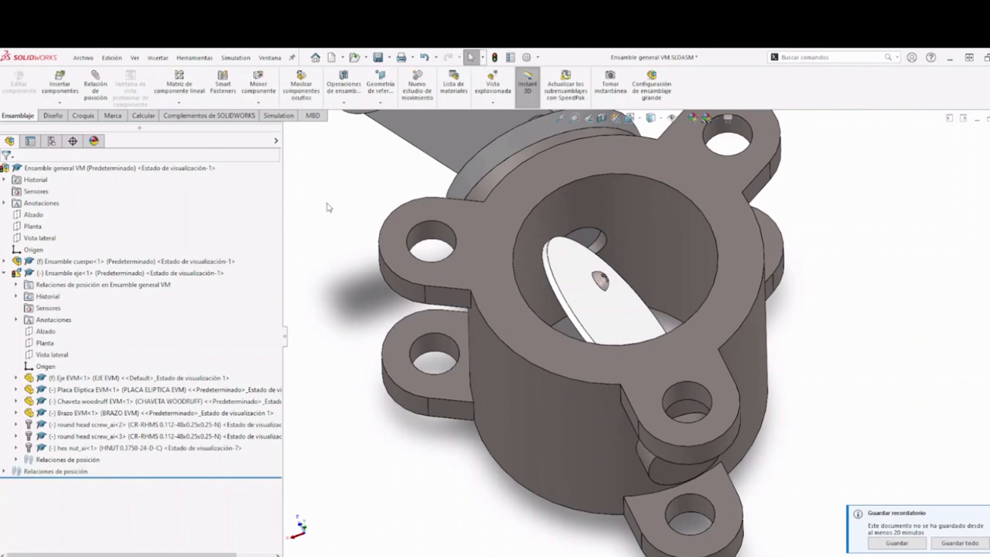
{"action": "middle_click_drag", "start_coordinate": [757, 318], "coordinate": [770, 378]}
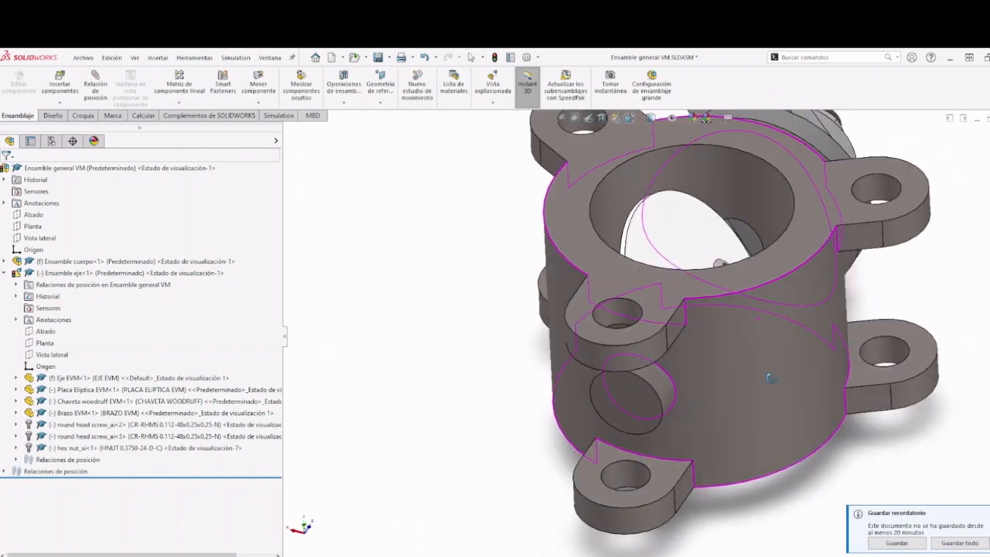
{"action": "scroll", "coordinate": [770, 378], "scroll_direction": "up", "scroll_amount": 5}
{"action": "scroll", "coordinate": [592, 277], "scroll_direction": "down", "scroll_amount": 8}
{"action": "scroll", "coordinate": [600, 268], "scroll_direction": "up", "scroll_amount": 2}
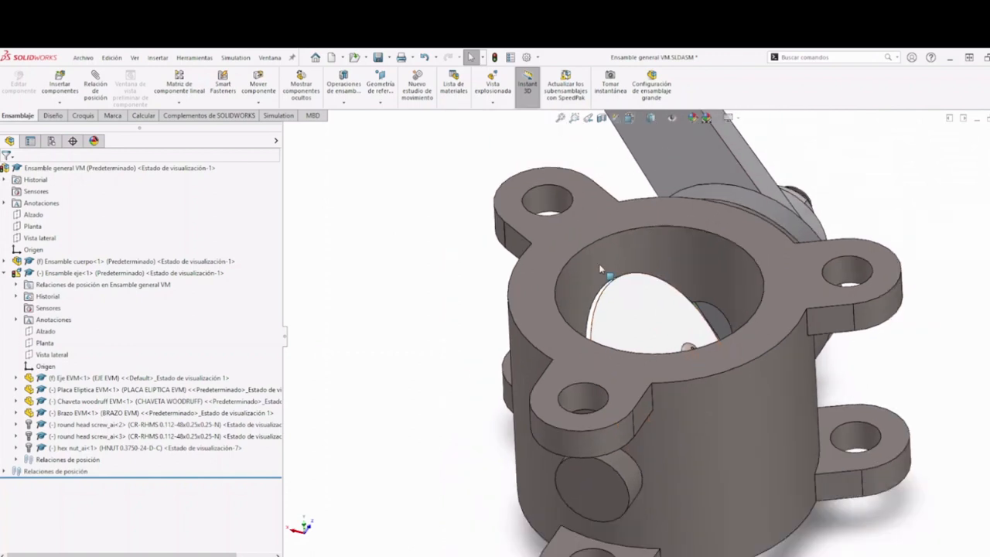
{"action": "scroll", "coordinate": [601, 268], "scroll_direction": "down", "scroll_amount": 1}
{"action": "left_click", "coordinate": [259, 89]}
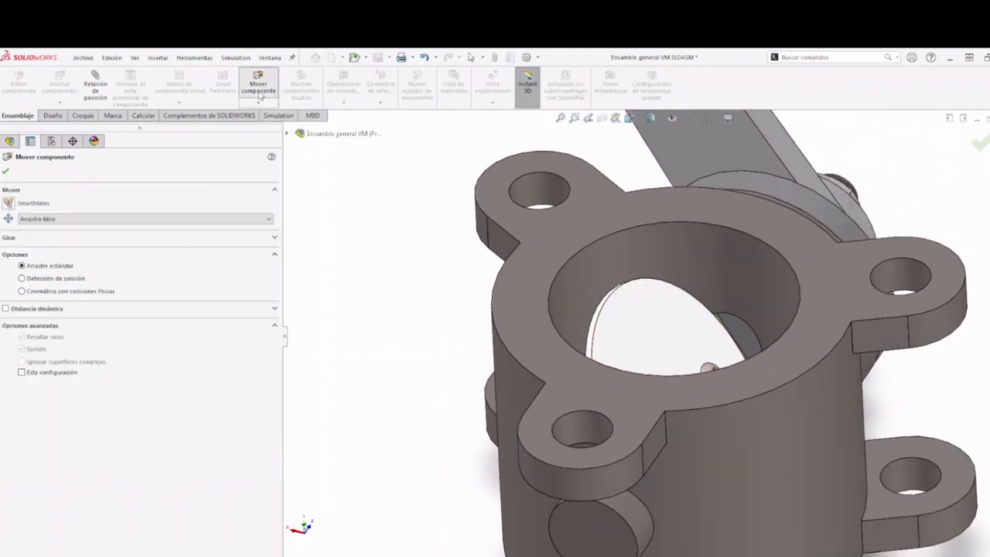
{"action": "left_click", "coordinate": [22, 278]}
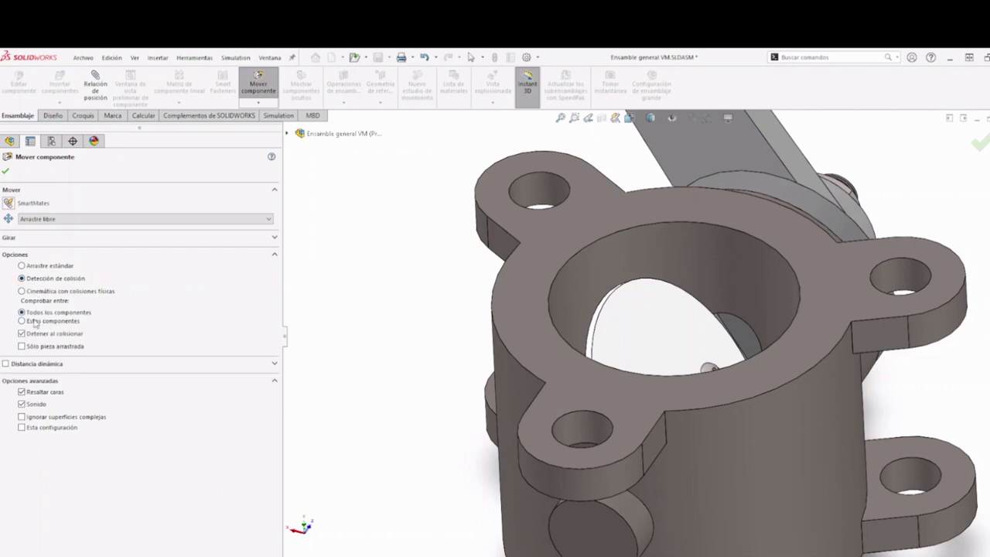
{"action": "left_click", "coordinate": [34, 323]}
{"action": "left_click", "coordinate": [636, 325]}
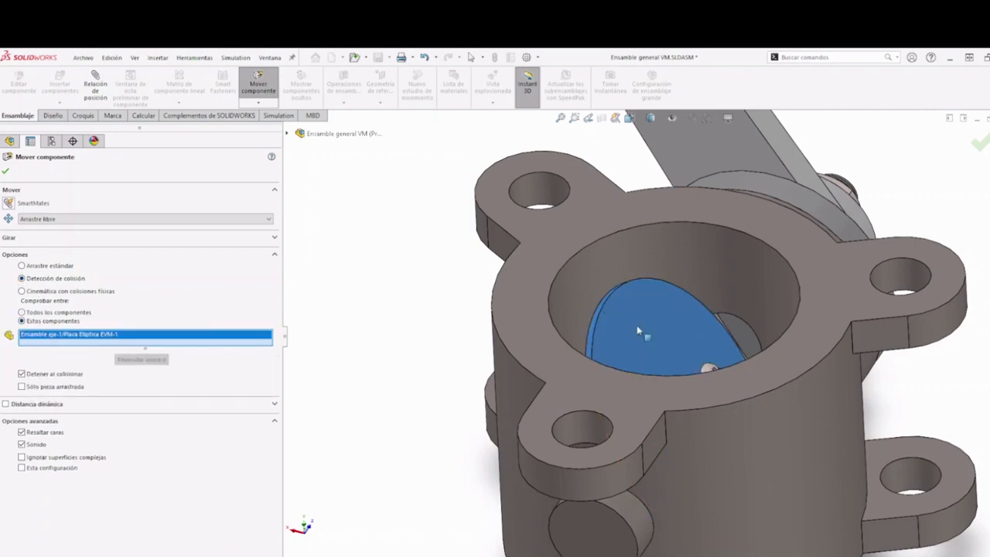
{"action": "left_click", "coordinate": [631, 252]}
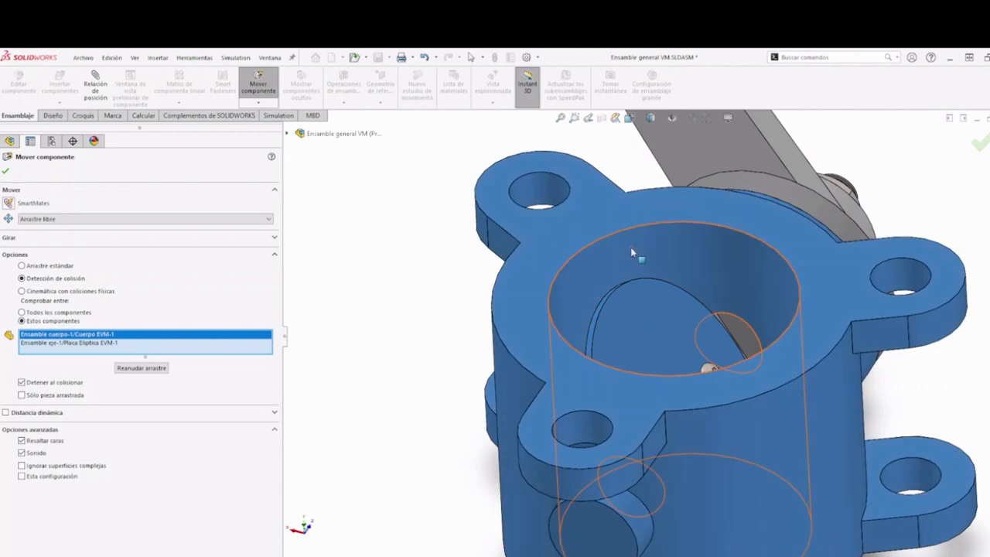
Step: Resume dragging, rotate the elliptical plate until it touches the body's bore wall, and close the move command
{"action": "left_click", "coordinate": [145, 370]}
{"action": "mouse_move", "coordinate": [603, 331]}
{"action": "left_mouse_down"}
{"action": "mouse_move", "coordinate": [640, 328]}
{"action": "mouse_move", "coordinate": [601, 325]}
{"action": "left_mouse_up"}
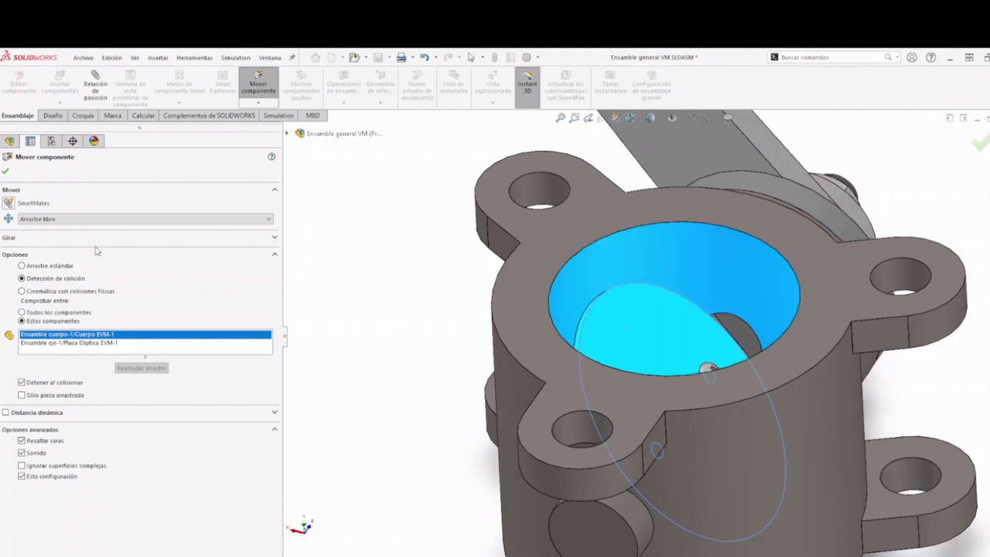
{"action": "key", "text": "Escape"}
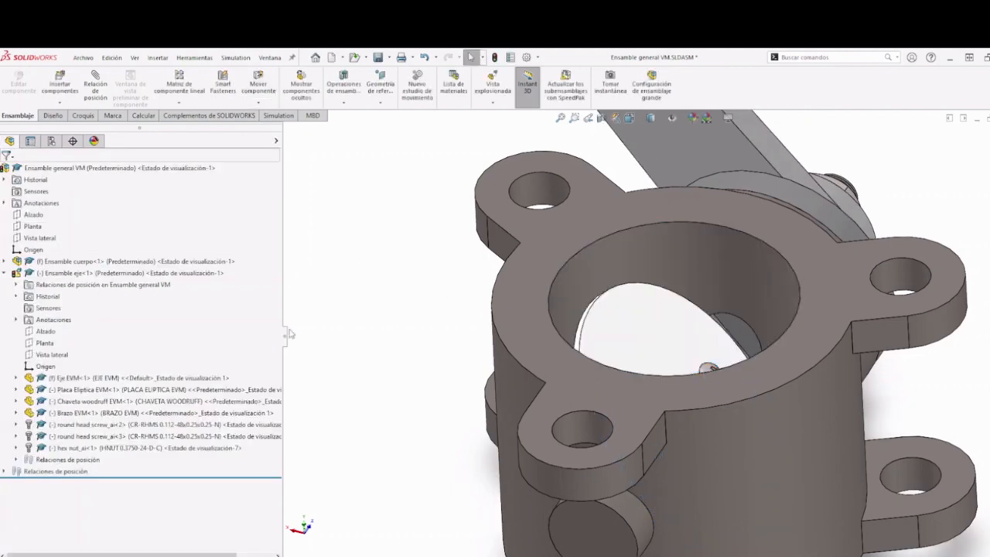
Step: Try rotating the elliptical plate further, undo that rotation, and examine the plate's fit in the bore before restoring the isometric view
{"action": "left_click_drag", "start_coordinate": [639, 339], "coordinate": [674, 336]}
{"action": "key", "text": "ctrl+z"}
{"action": "middle_click_drag", "start_coordinate": [435, 333], "coordinate": [428, 431]}
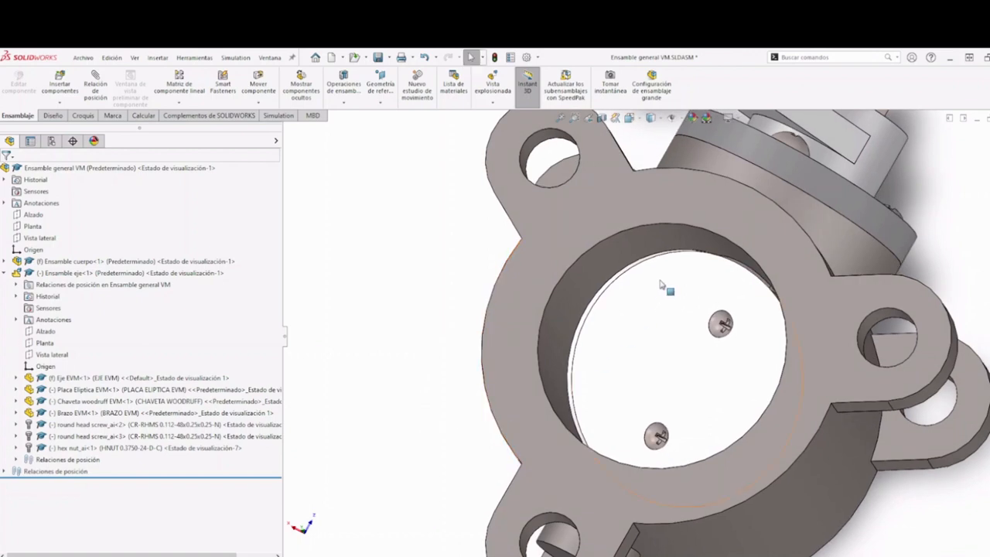
{"action": "scroll", "coordinate": [662, 285], "scroll_direction": "down", "scroll_amount": 3}
{"action": "middle_click_drag", "start_coordinate": [658, 286], "coordinate": [657, 319]}
{"action": "scroll", "coordinate": [657, 318], "scroll_direction": "up", "scroll_amount": 5}
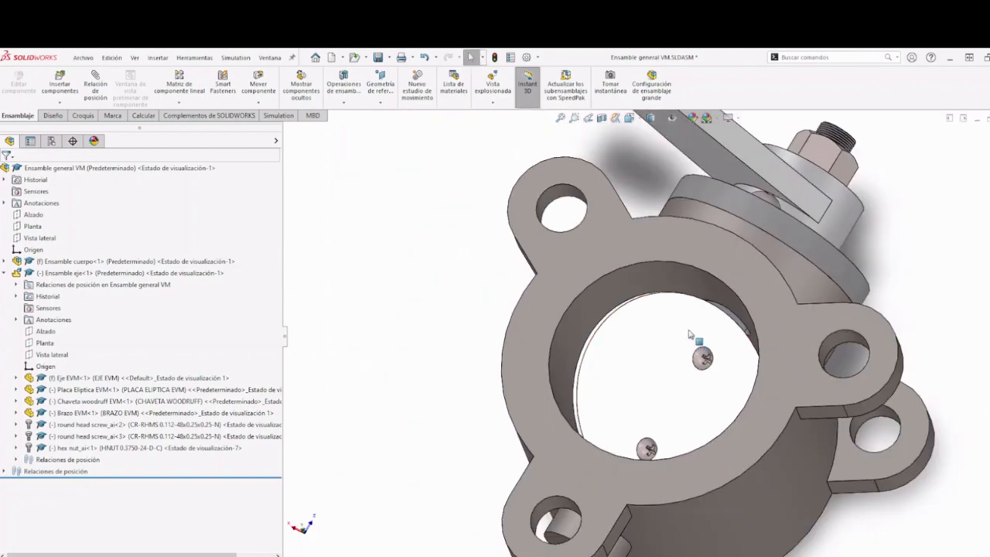
{"action": "key", "text": "s"}
{"action": "left_click", "coordinate": [854, 368]}
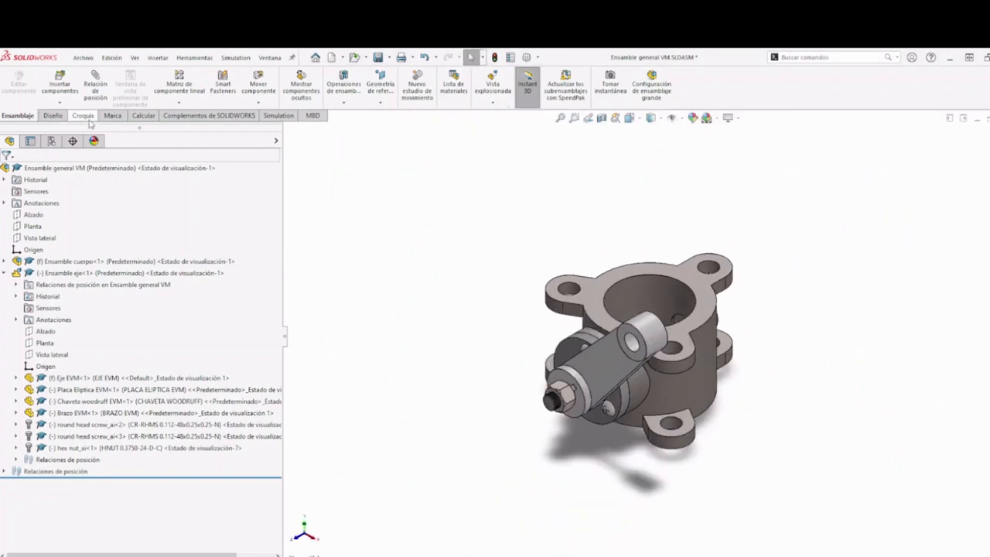
Step: Run interference detection on the whole assembly and ignore the two 9.15 mm³ screw interferences at the elliptical plate
{"action": "left_click", "coordinate": [143, 116]}
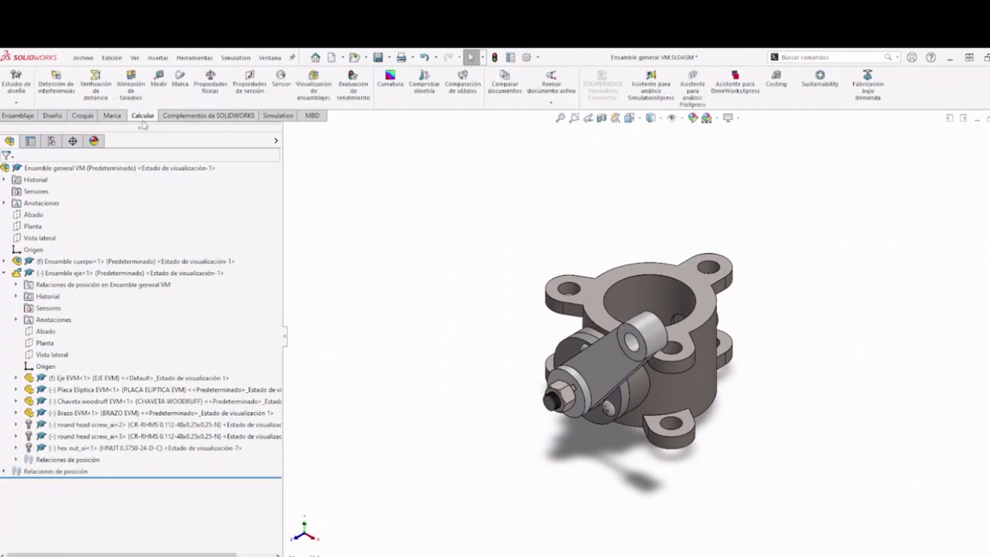
{"action": "left_click", "coordinate": [59, 91]}
{"action": "left_click", "coordinate": [133, 226]}
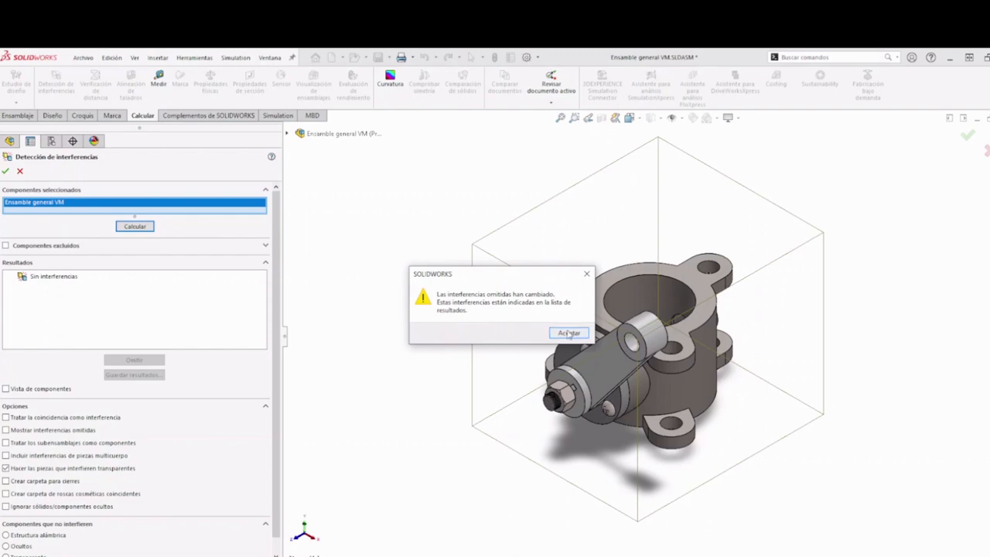
{"action": "left_click", "coordinate": [569, 333]}
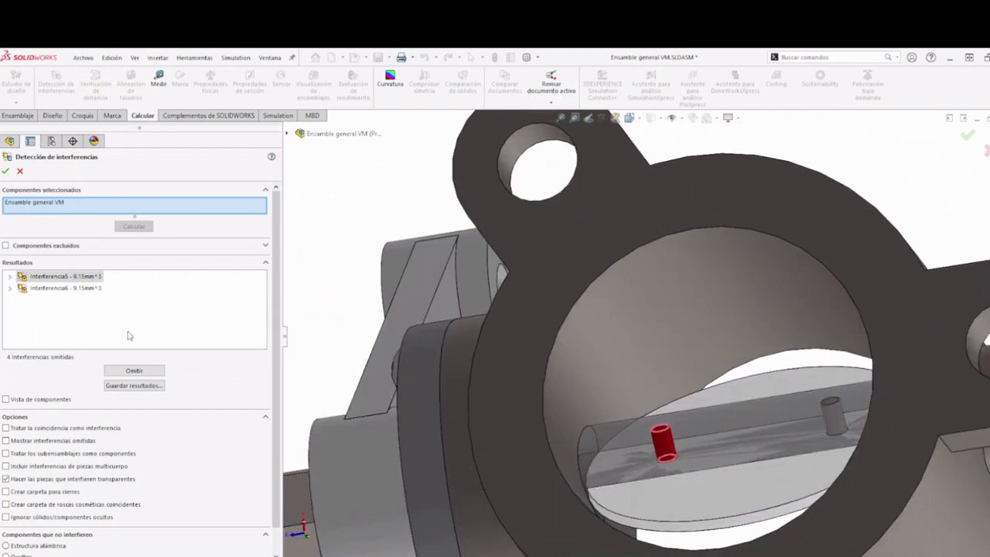
{"action": "left_click", "coordinate": [138, 372]}
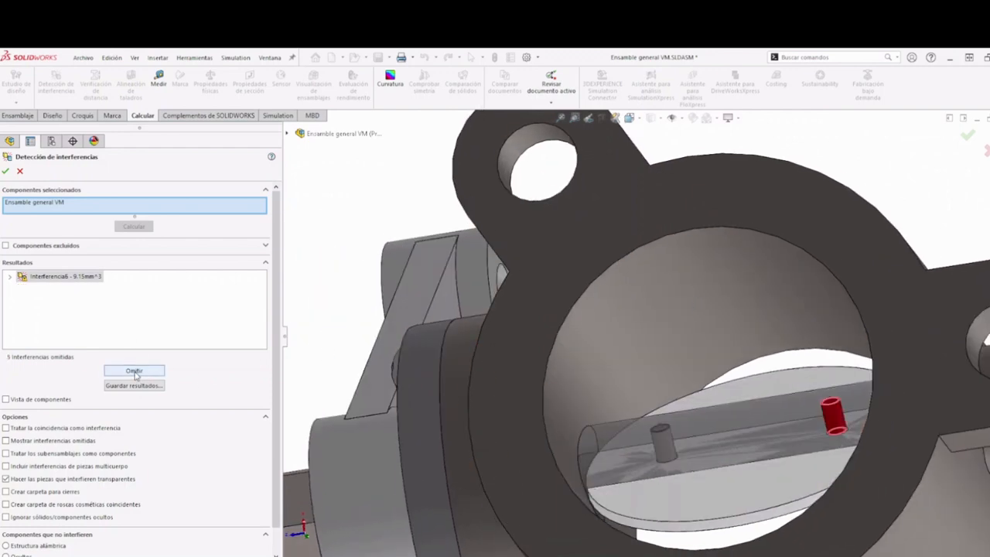
{"action": "left_click", "coordinate": [135, 372]}
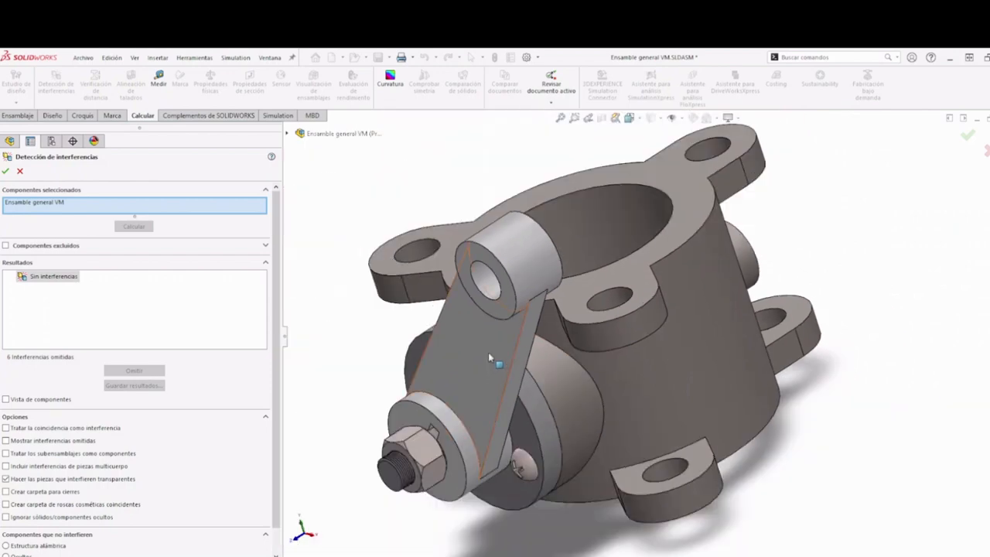
Step: Examine the elliptical plate's edge against the bore wall at both ends and close the interference detection
{"action": "middle_click_drag", "start_coordinate": [488, 357], "coordinate": [534, 387]}
{"action": "scroll", "coordinate": [490, 225], "scroll_direction": "up", "scroll_amount": 1}
{"action": "scroll", "coordinate": [491, 225], "scroll_direction": "down", "scroll_amount": 3}
{"action": "middle_click_drag", "start_coordinate": [492, 225], "coordinate": [510, 270]}
{"action": "middle_click_drag", "start_coordinate": [590, 398], "coordinate": [588, 447]}
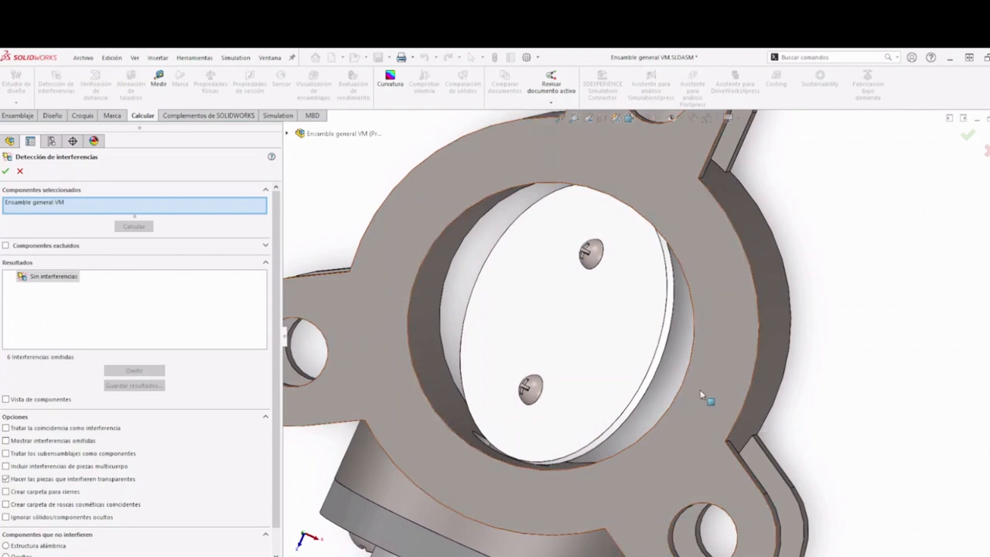
{"action": "middle_click_drag", "start_coordinate": [700, 411], "coordinate": [701, 400]}
{"action": "scroll", "coordinate": [619, 231], "scroll_direction": "down", "scroll_amount": 5}
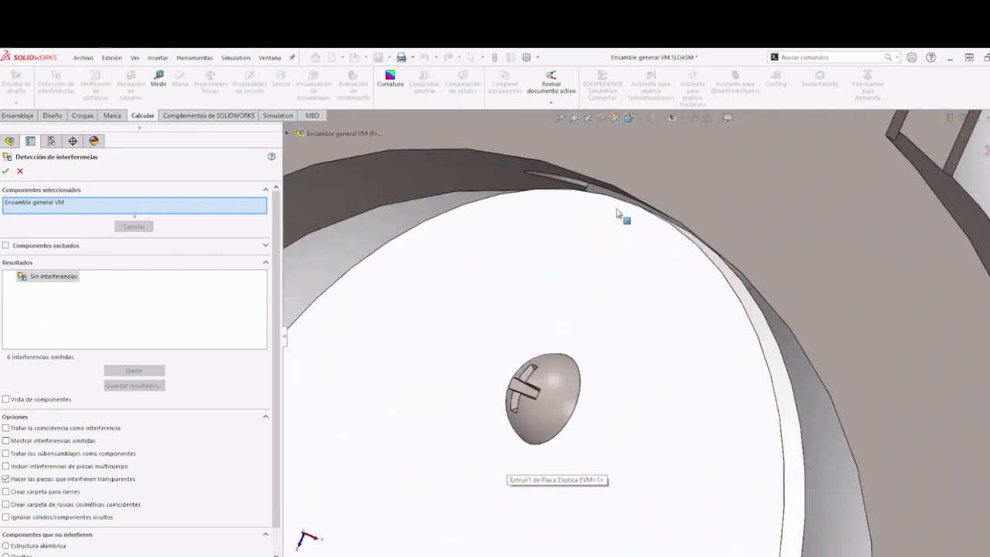
{"action": "scroll", "coordinate": [713, 347], "scroll_direction": "up", "scroll_amount": 6}
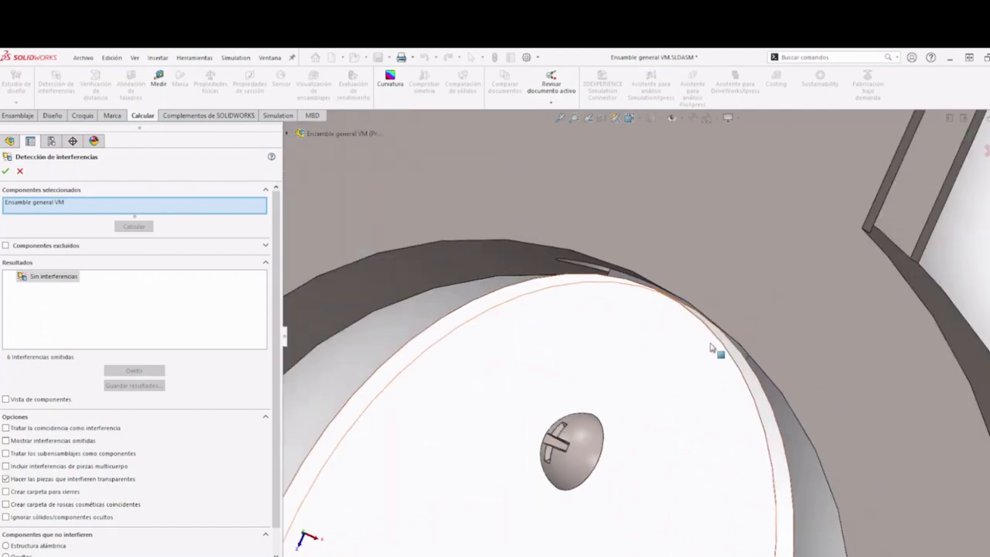
{"action": "scroll", "coordinate": [603, 409], "scroll_direction": "down", "scroll_amount": 3}
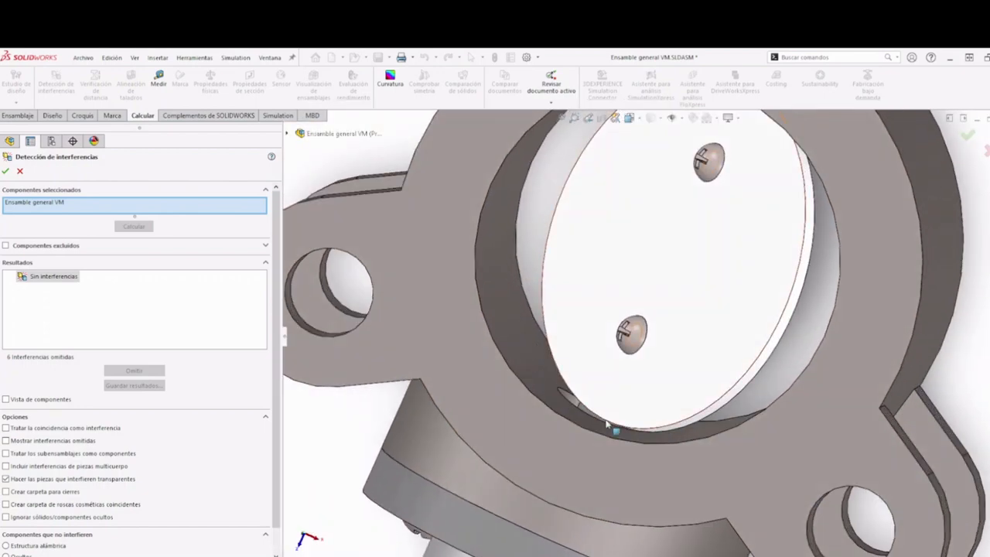
{"action": "scroll", "coordinate": [607, 406], "scroll_direction": "down", "scroll_amount": 2}
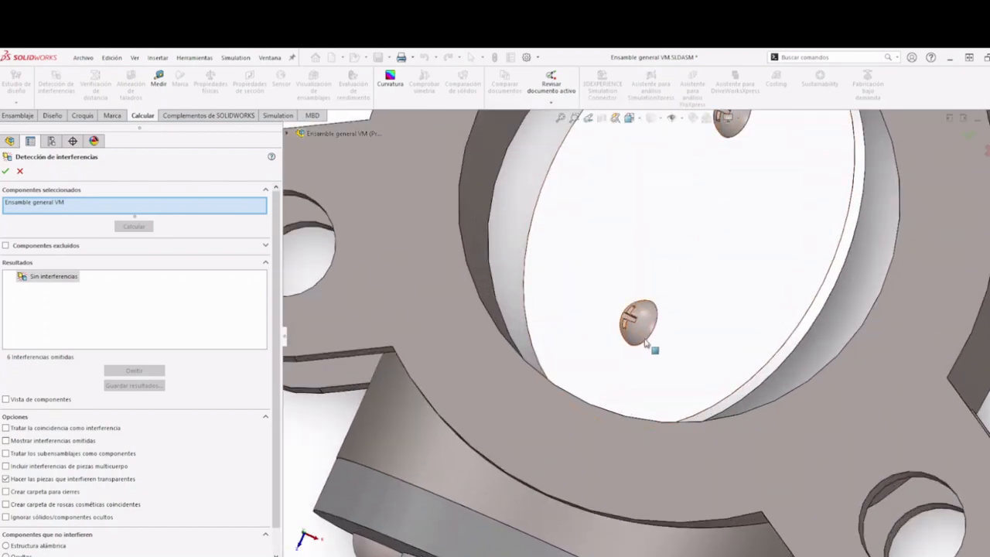
{"action": "scroll", "coordinate": [645, 343], "scroll_direction": "up", "scroll_amount": 4}
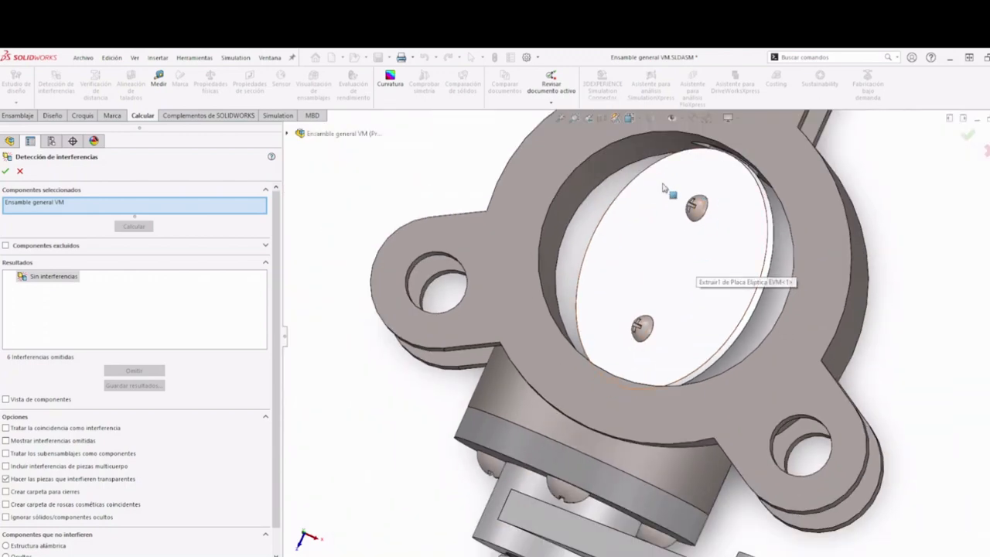
{"action": "left_click", "coordinate": [20, 171]}
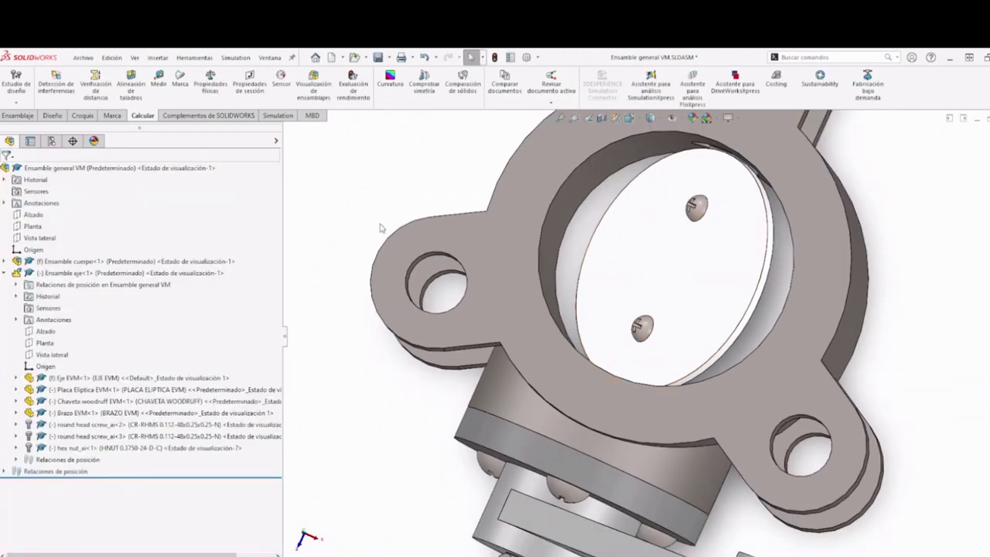
Step: Return the assembly to the isometric view and collapse the Ensamble eje subassembly in the component tree
{"action": "key", "text": "space"}
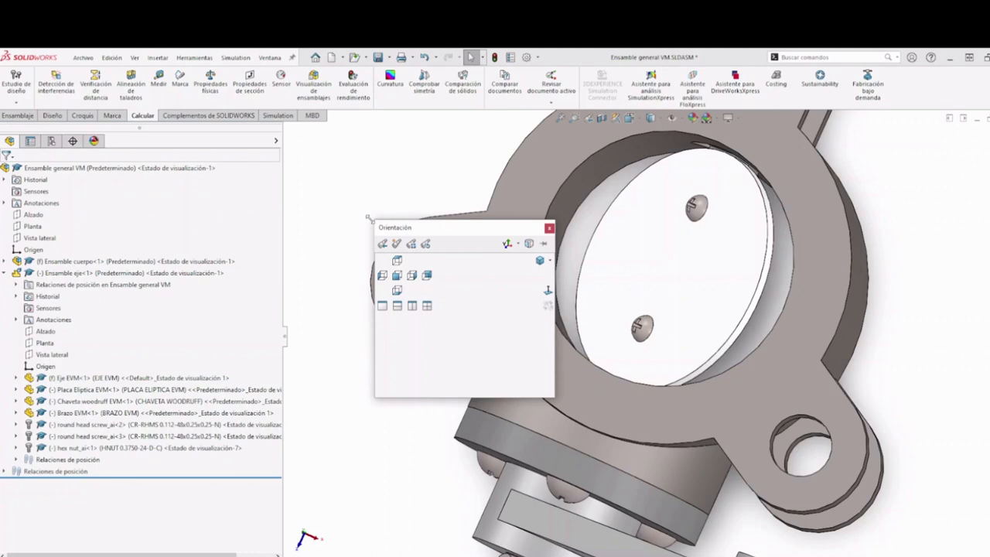
{"action": "left_click", "coordinate": [540, 261]}
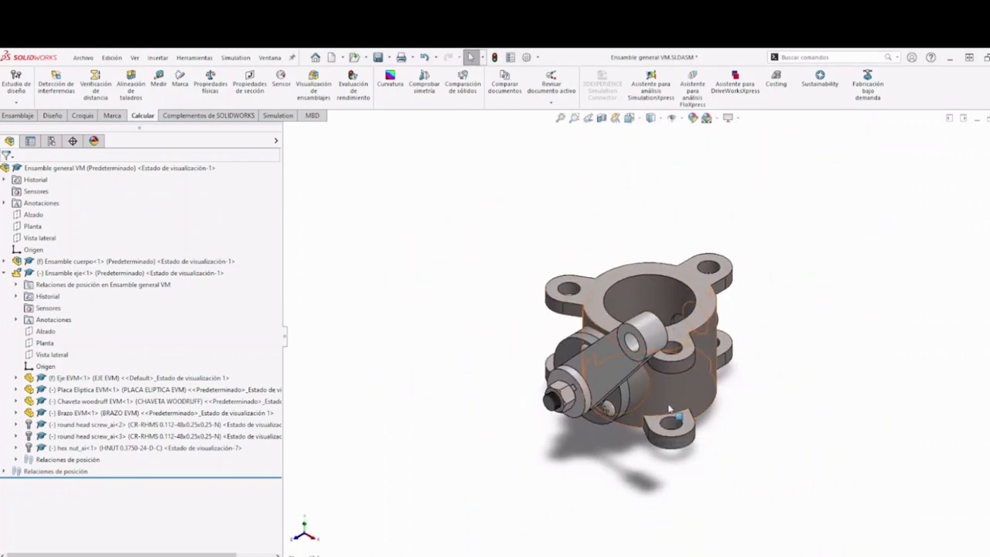
{"action": "left_click", "coordinate": [4, 273]}
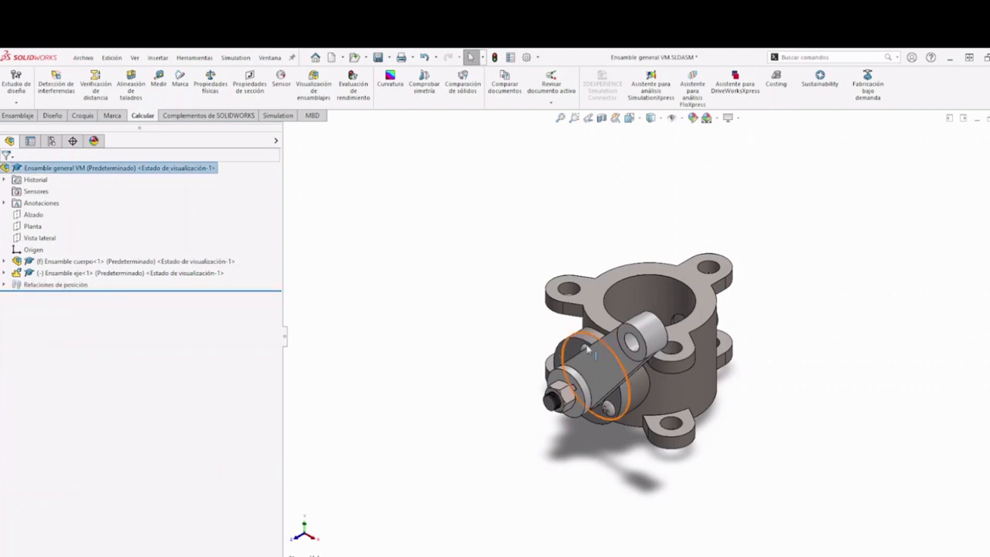